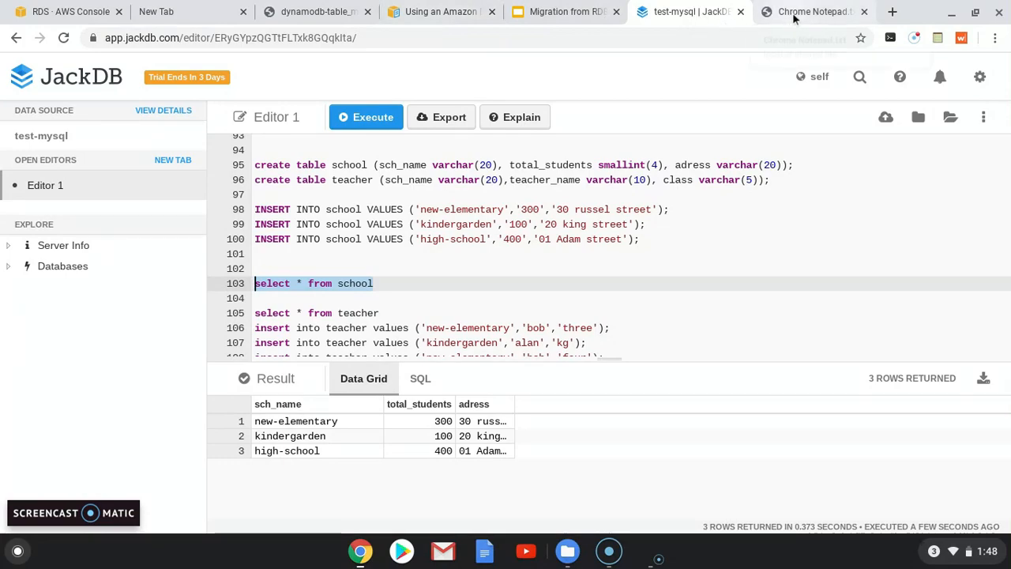
- Compare the DynamoDB table-mapping text file with Chrome Notepad.txt and read through the full JSON rules in the latter
{"action": "left_click", "coordinate": [319, 13]}
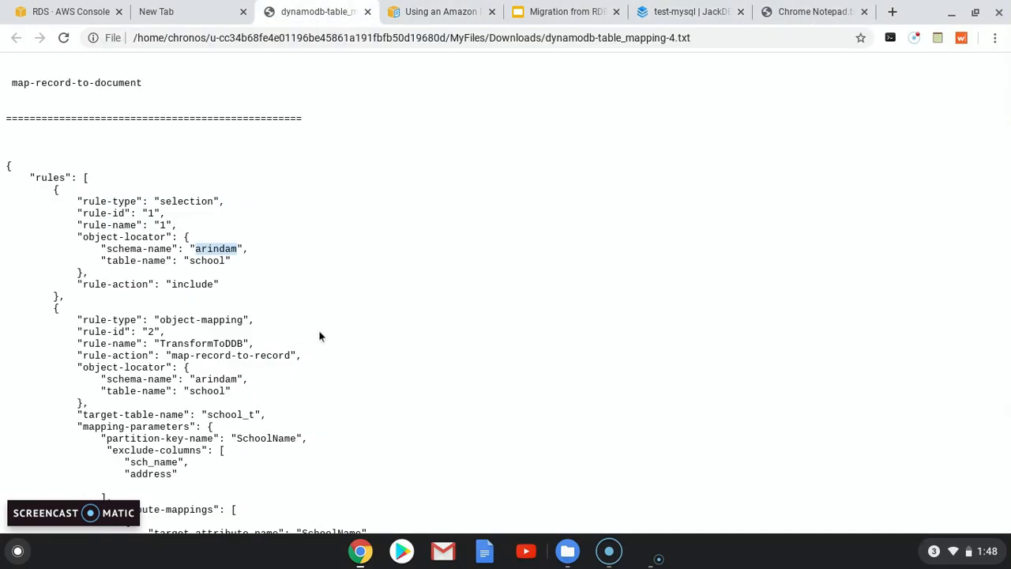
{"action": "scroll", "coordinate": [319, 334], "scroll_direction": "down", "scroll_amount": 1}
{"action": "left_click", "coordinate": [807, 14]}
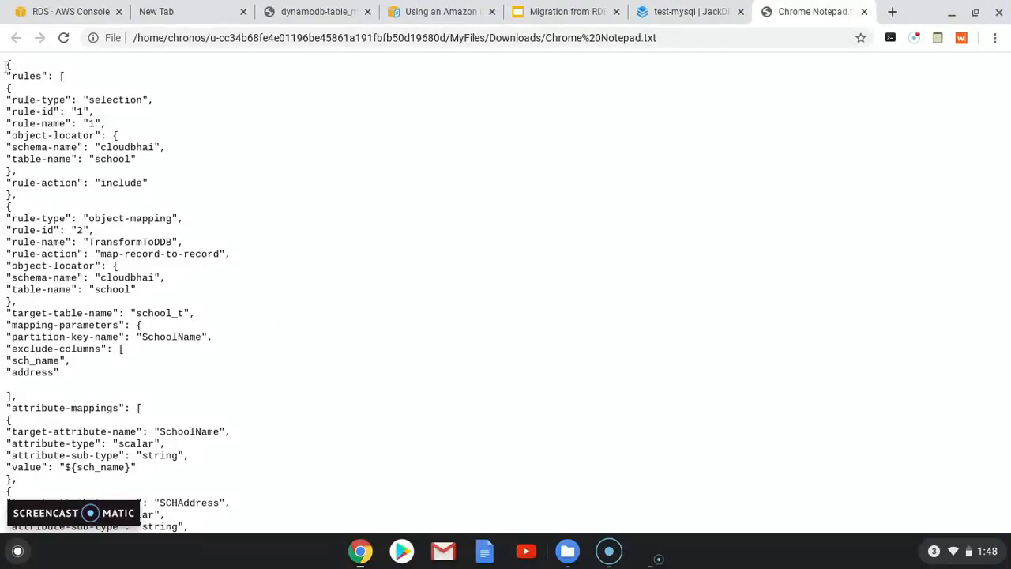
{"action": "left_click_drag", "start_coordinate": [7, 68], "coordinate": [214, 540]}
{"action": "scroll", "coordinate": [214, 470], "scroll_direction": "up", "scroll_amount": 2}
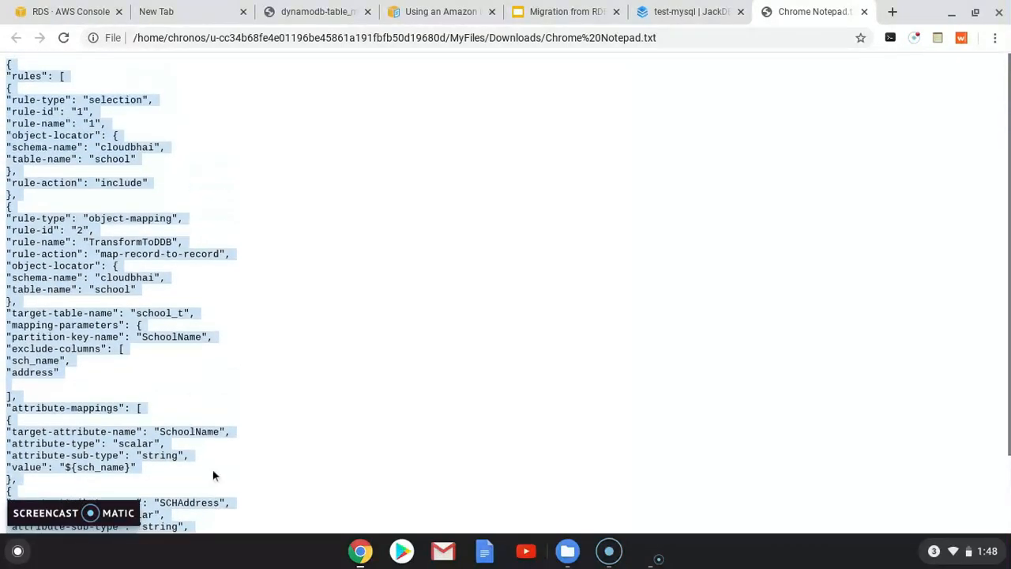
{"action": "left_click", "coordinate": [296, 296]}
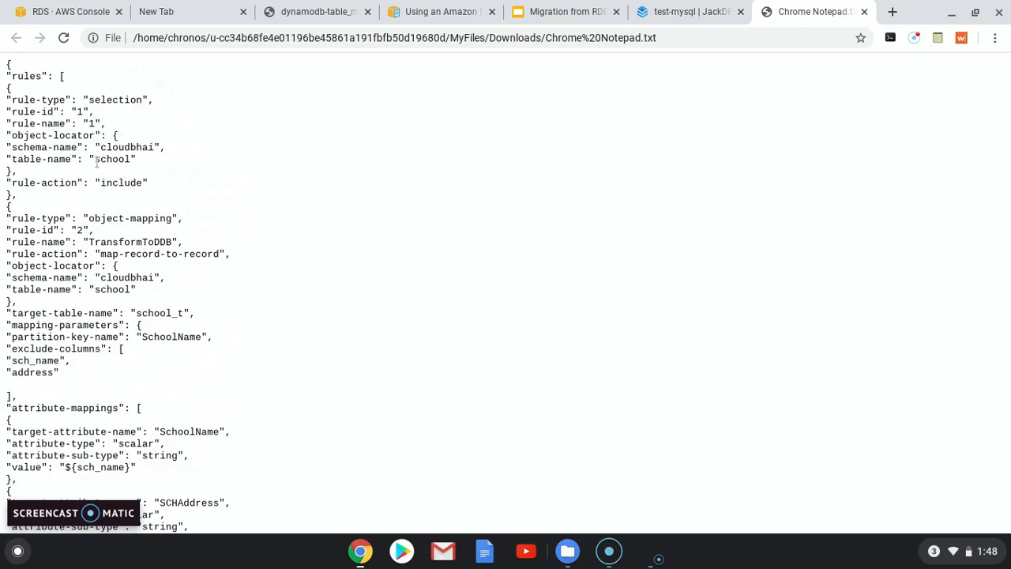
- Examine the selection rule in the mapping JSON: its table name, schema name, rule name and rule action
{"action": "left_click_drag", "start_coordinate": [97, 160], "coordinate": [129, 159]}
{"action": "left_click_drag", "start_coordinate": [6, 146], "coordinate": [162, 148]}
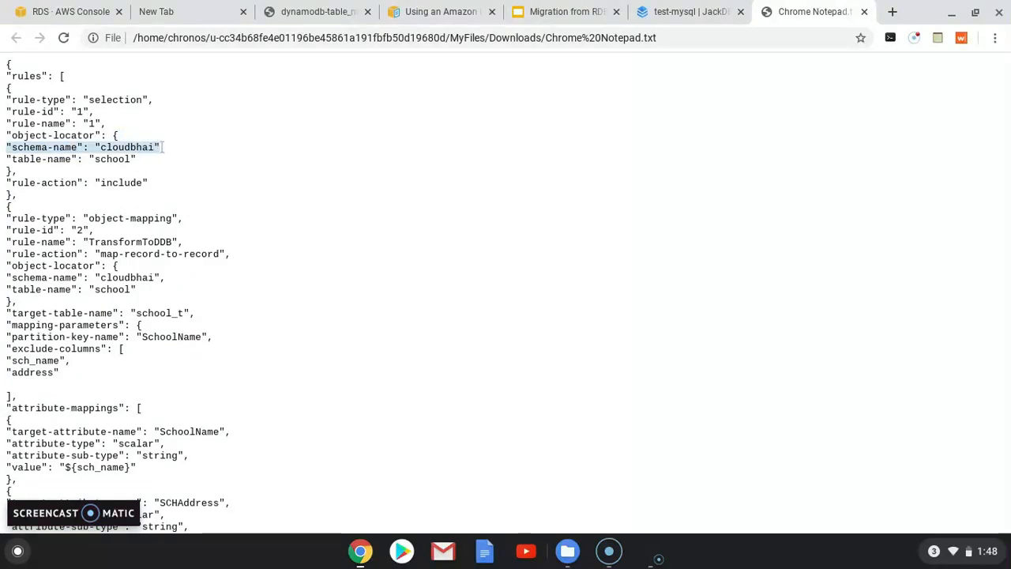
{"action": "left_click", "coordinate": [92, 125]}
{"action": "double_click", "coordinate": [92, 124]}
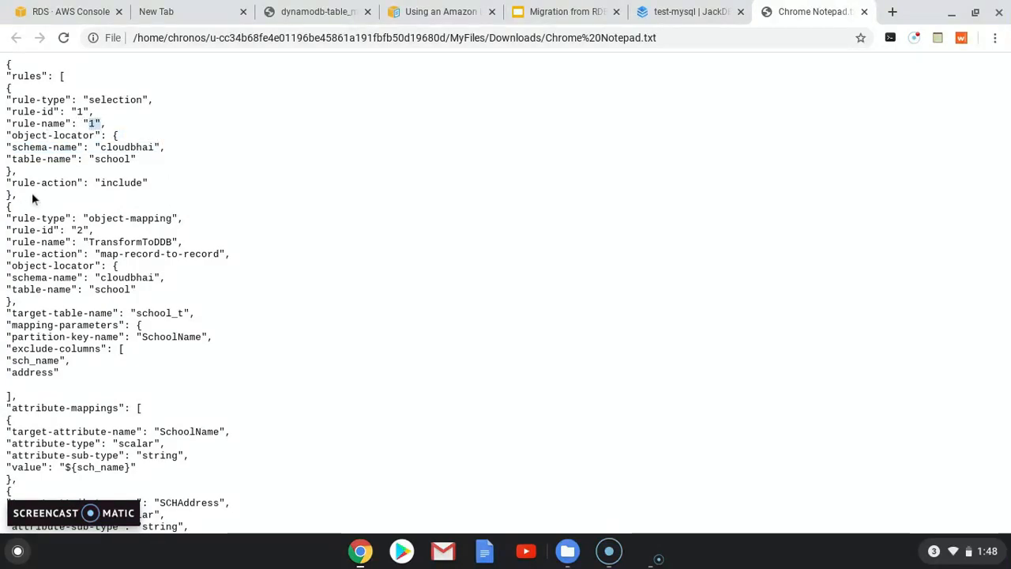
{"action": "left_click_drag", "start_coordinate": [8, 184], "coordinate": [179, 217]}
{"action": "left_click", "coordinate": [150, 182]}
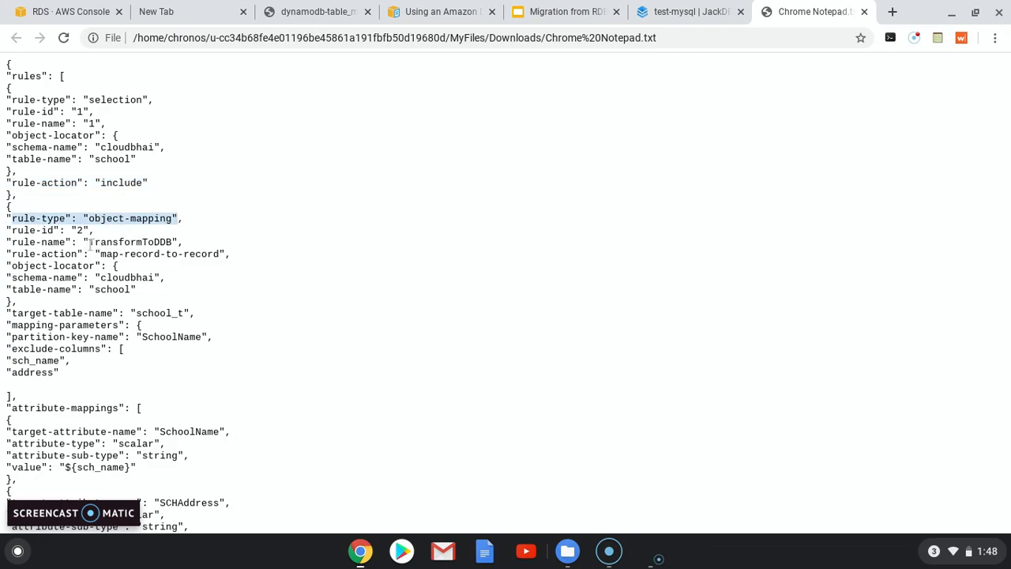
- Examine the object-mapping rule's action, source schema, source table and target table name
{"action": "left_click_drag", "start_coordinate": [100, 254], "coordinate": [223, 248]}
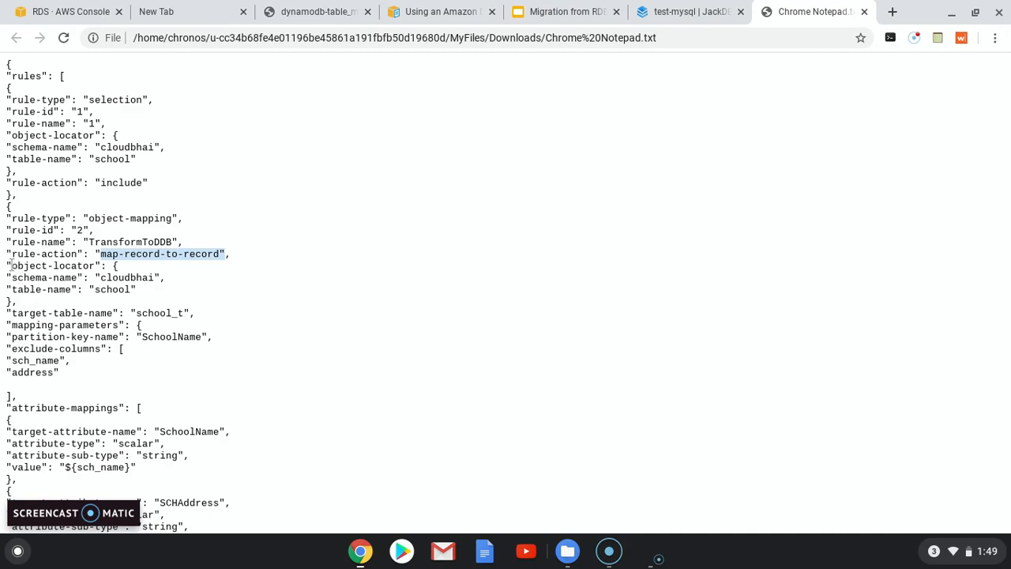
{"action": "double_click", "coordinate": [103, 277]}
{"action": "left_click", "coordinate": [14, 291]}
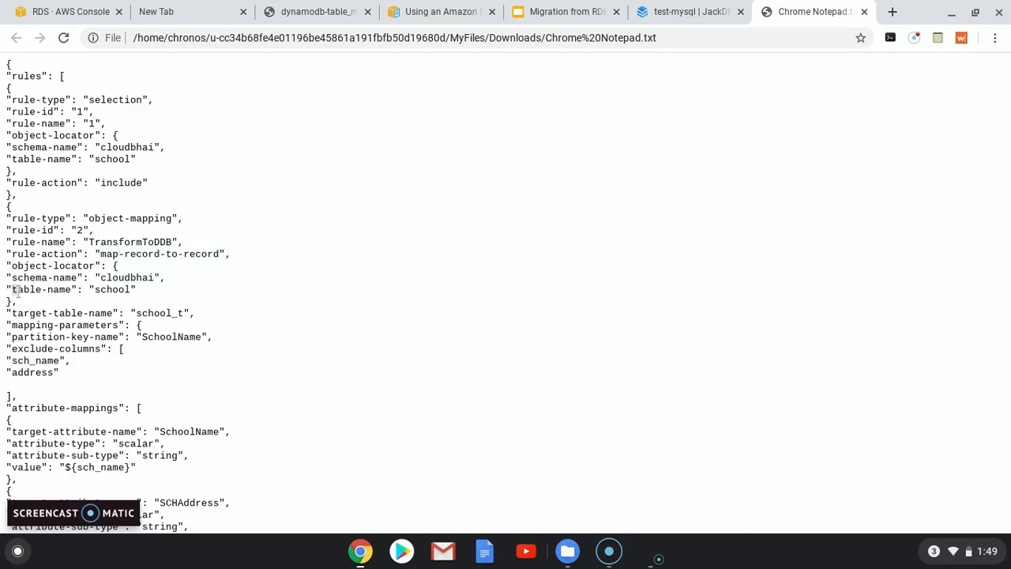
{"action": "left_click_drag", "start_coordinate": [14, 290], "coordinate": [136, 291]}
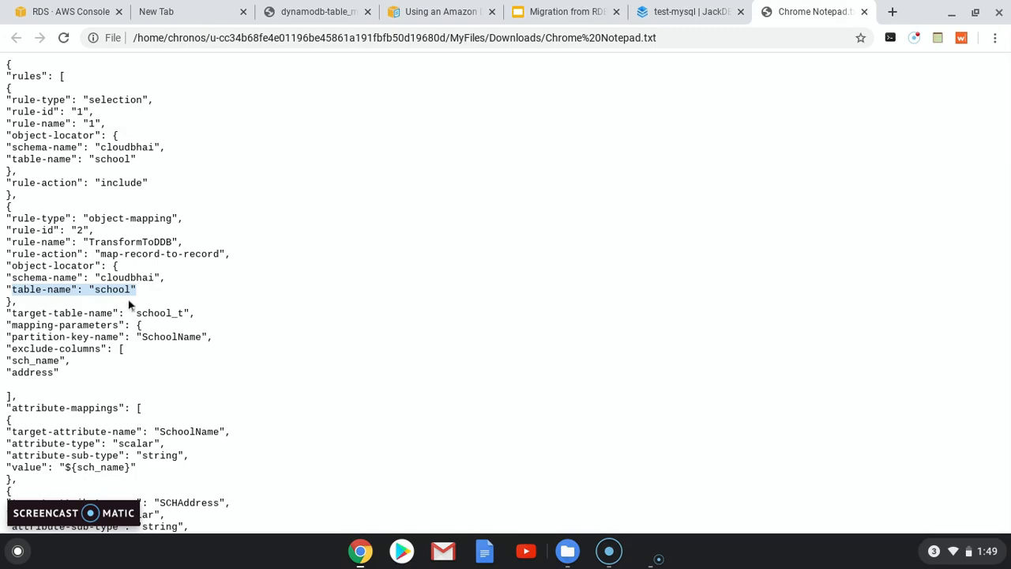
{"action": "left_click_drag", "start_coordinate": [137, 312], "coordinate": [185, 313]}
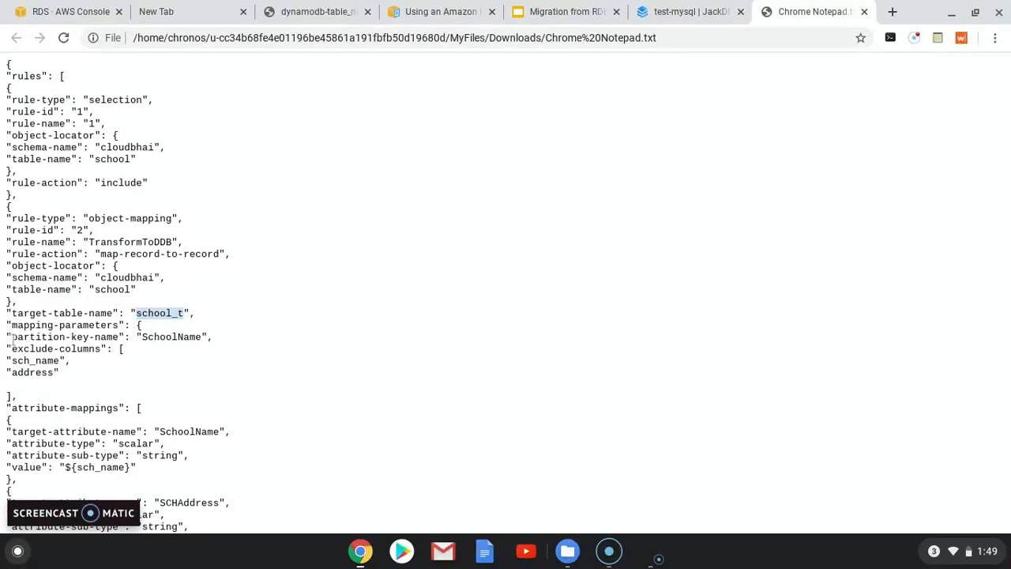
- Examine the partition key name and the excluded columns in the object-mapping rule's mapping parameters
{"action": "left_click_drag", "start_coordinate": [12, 336], "coordinate": [211, 337]}
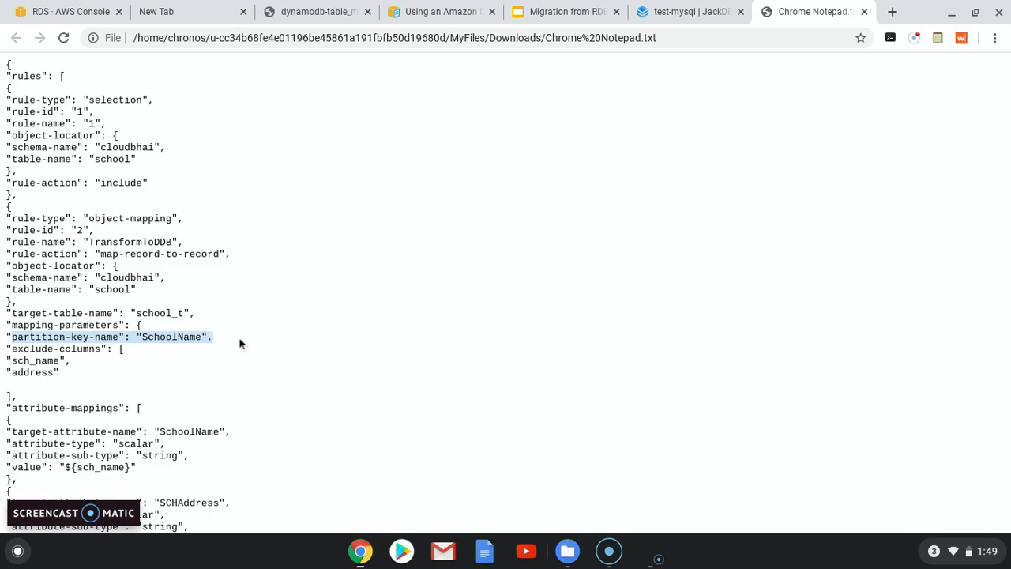
{"action": "left_click", "coordinate": [147, 359]}
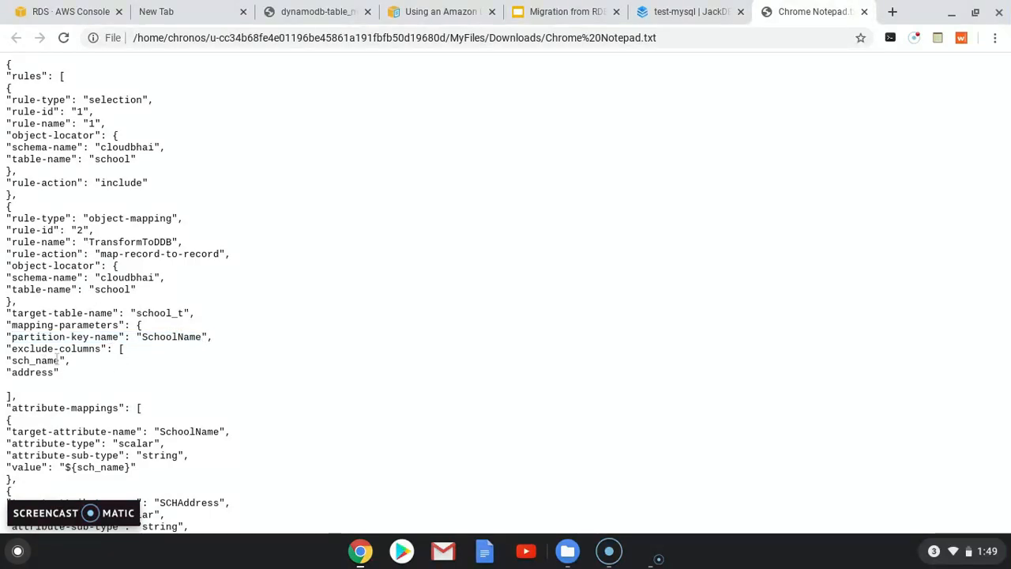
{"action": "left_click_drag", "start_coordinate": [9, 348], "coordinate": [125, 349]}
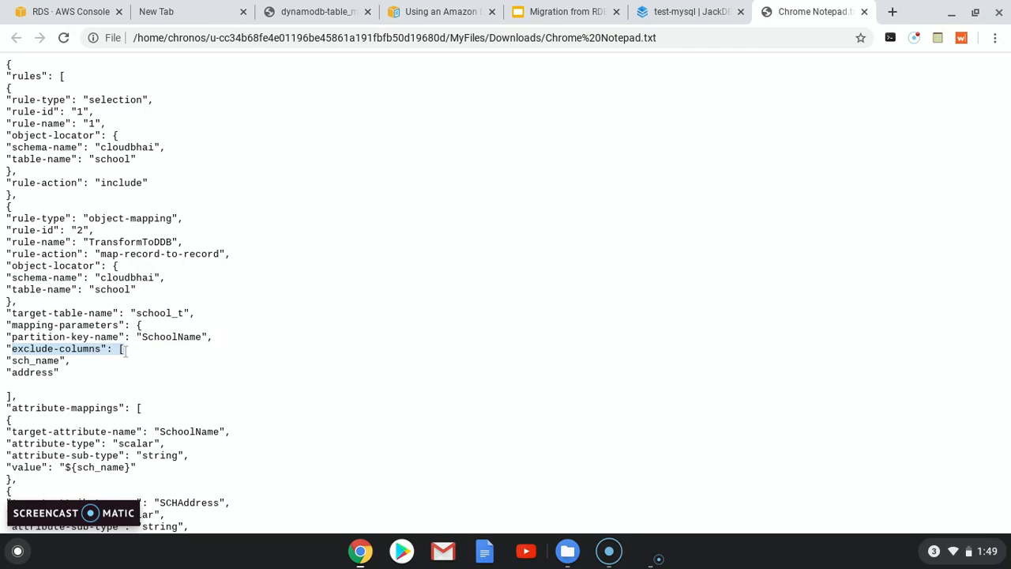
{"action": "left_click_drag", "start_coordinate": [11, 361], "coordinate": [68, 372]}
{"action": "left_click", "coordinate": [75, 365]}
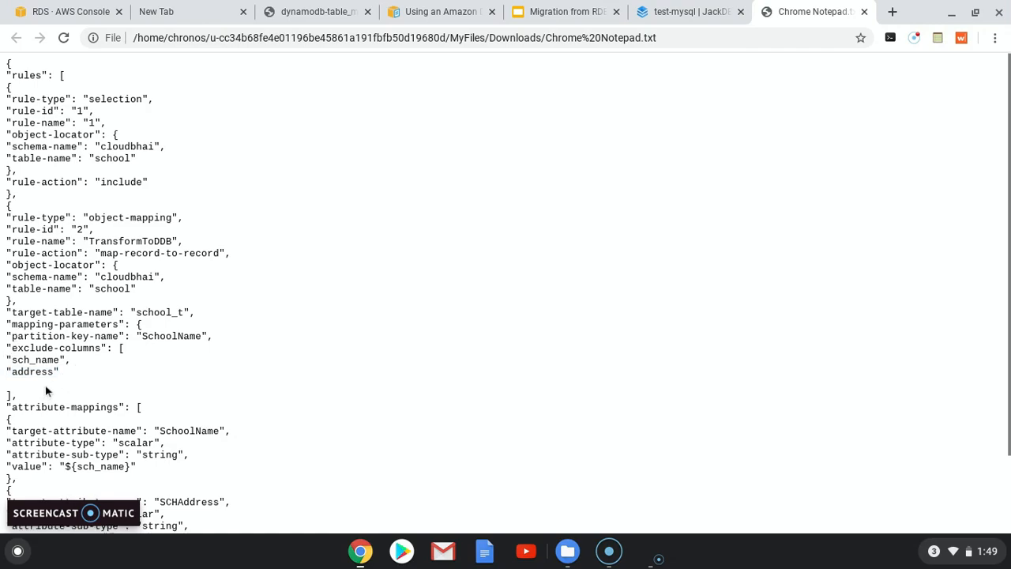
- Examine the SchoolName attribute mapping, comparing its target attribute with the partition key and checking its type, sub-type and value
{"action": "scroll", "coordinate": [45, 385], "scroll_direction": "down", "scroll_amount": 1}
{"action": "left_click_drag", "start_coordinate": [12, 357], "coordinate": [121, 357]}
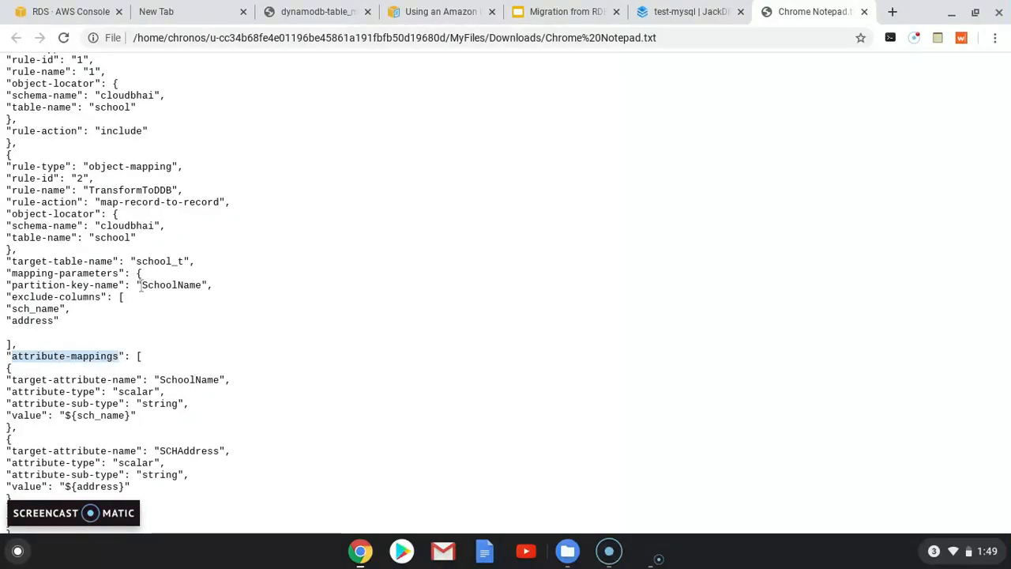
{"action": "left_click_drag", "start_coordinate": [141, 287], "coordinate": [203, 288]}
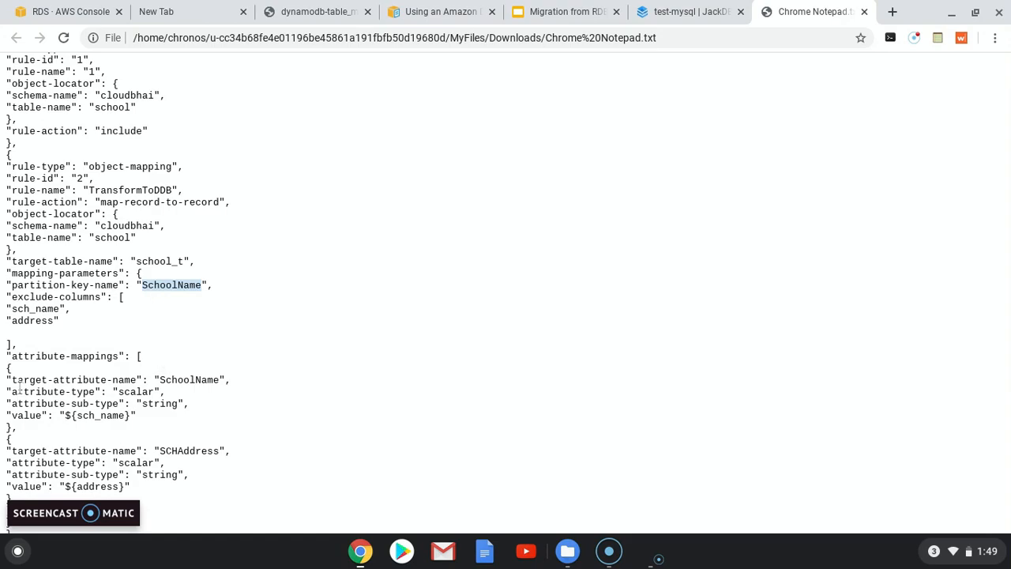
{"action": "left_click_drag", "start_coordinate": [12, 380], "coordinate": [226, 380]}
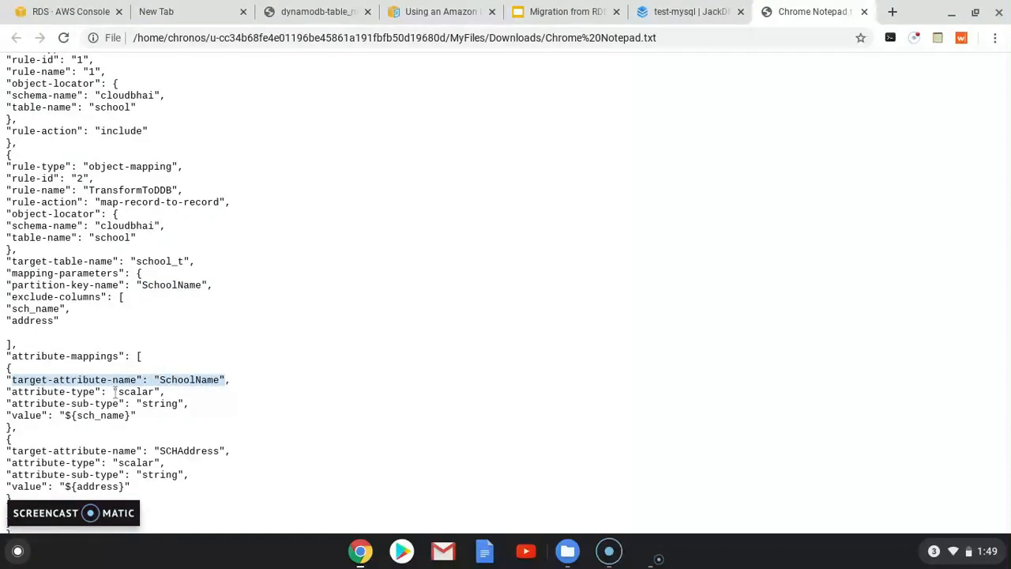
{"action": "left_click_drag", "start_coordinate": [113, 392], "coordinate": [162, 389]}
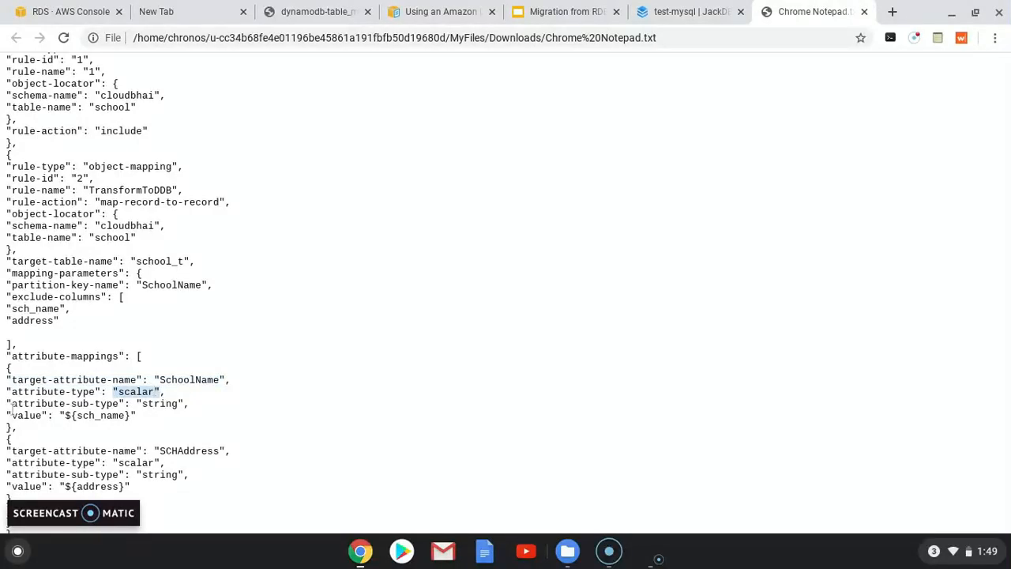
{"action": "left_click_drag", "start_coordinate": [8, 404], "coordinate": [167, 392]}
{"action": "left_click", "coordinate": [50, 409]}
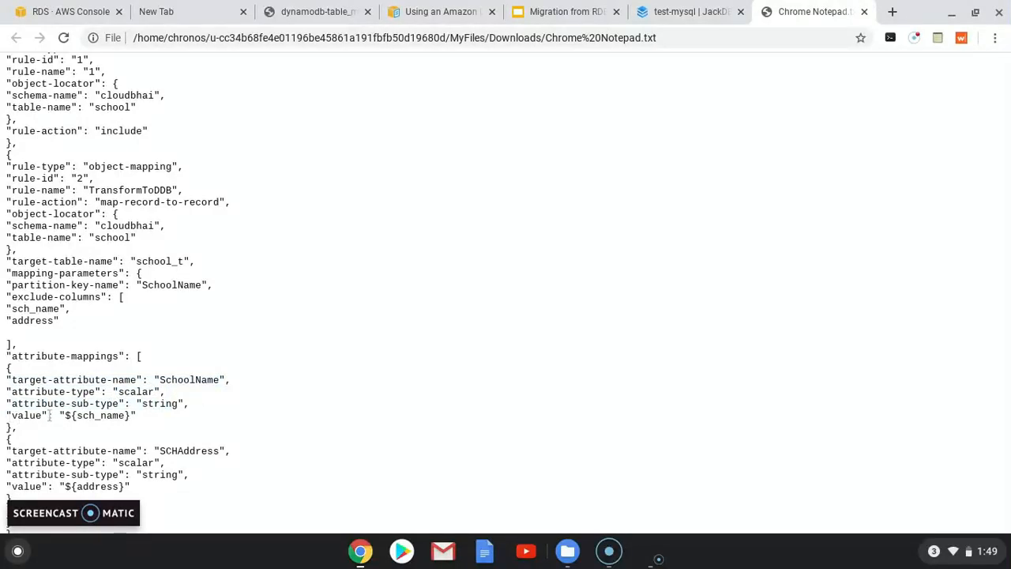
{"action": "left_click_drag", "start_coordinate": [161, 380], "coordinate": [216, 380]}
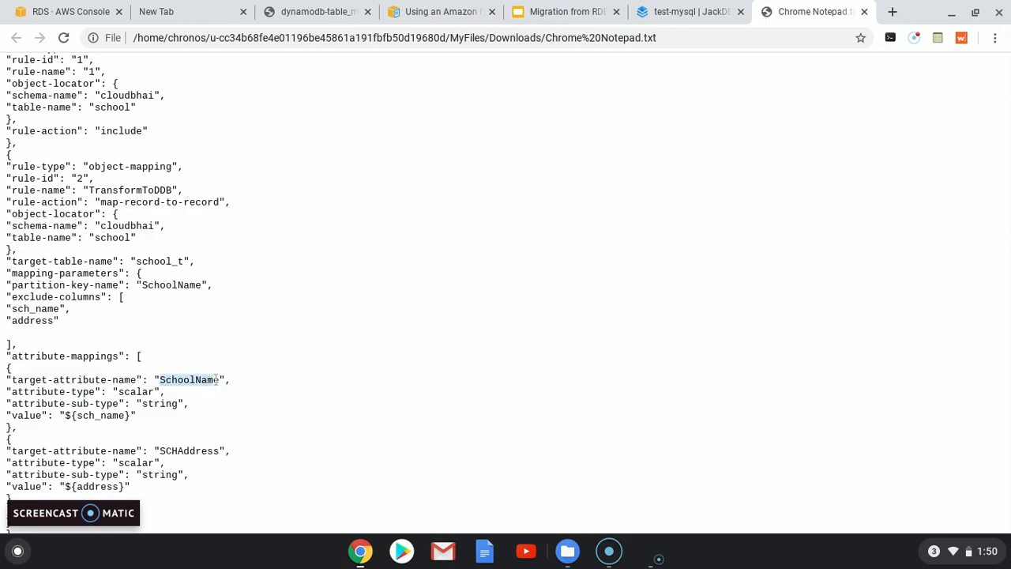
{"action": "left_click_drag", "start_coordinate": [11, 416], "coordinate": [126, 415]}
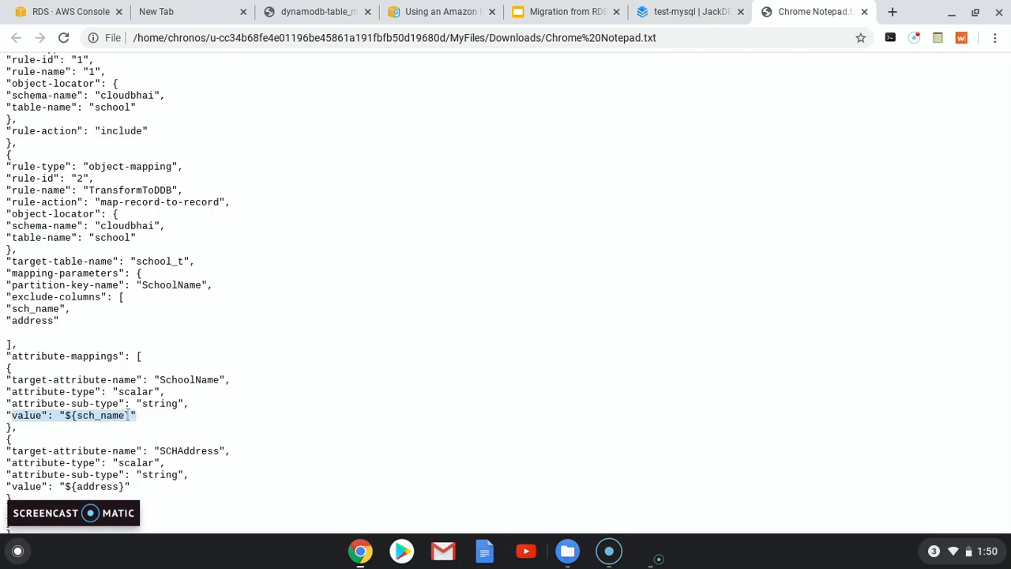
- Examine the SCHAddress attribute mapping's target name and value, and recheck the object-mapping rule's action
{"action": "scroll", "coordinate": [102, 424], "scroll_direction": "down", "scroll_amount": 1}
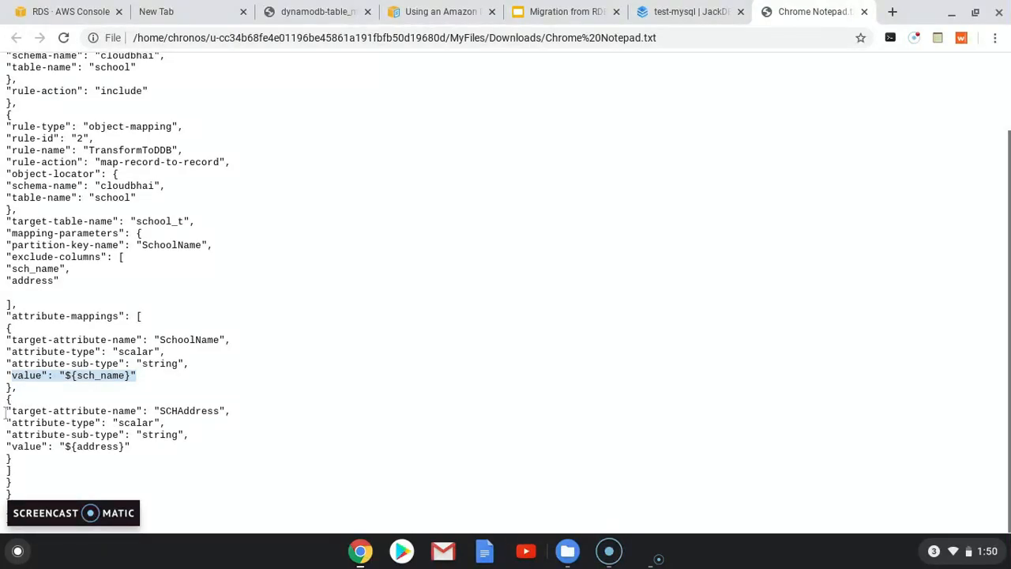
{"action": "left_click", "coordinate": [158, 411]}
{"action": "left_click_drag", "start_coordinate": [158, 410], "coordinate": [220, 410]}
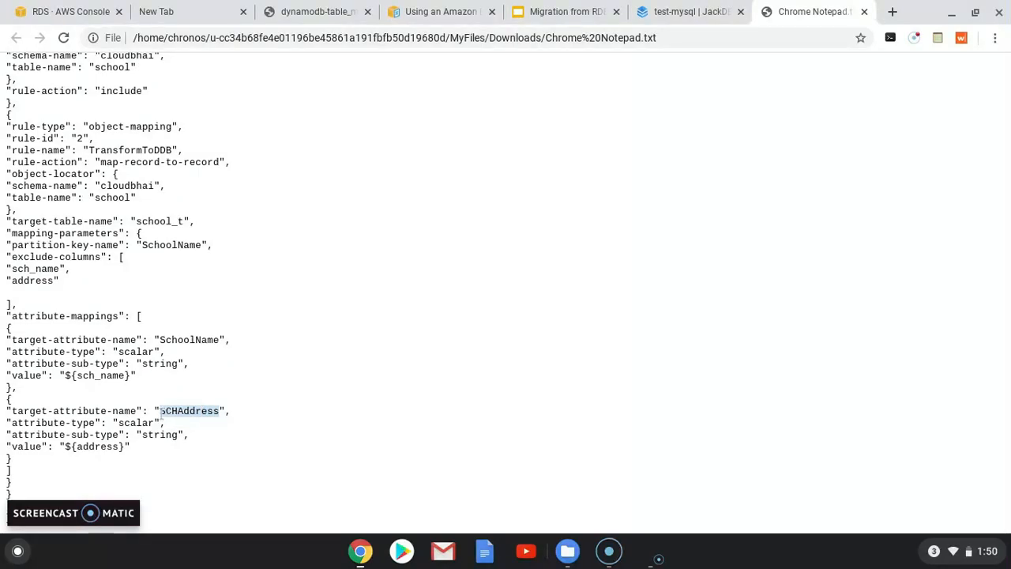
{"action": "left_click_drag", "start_coordinate": [161, 411], "coordinate": [223, 405]}
{"action": "left_click", "coordinate": [223, 405]}
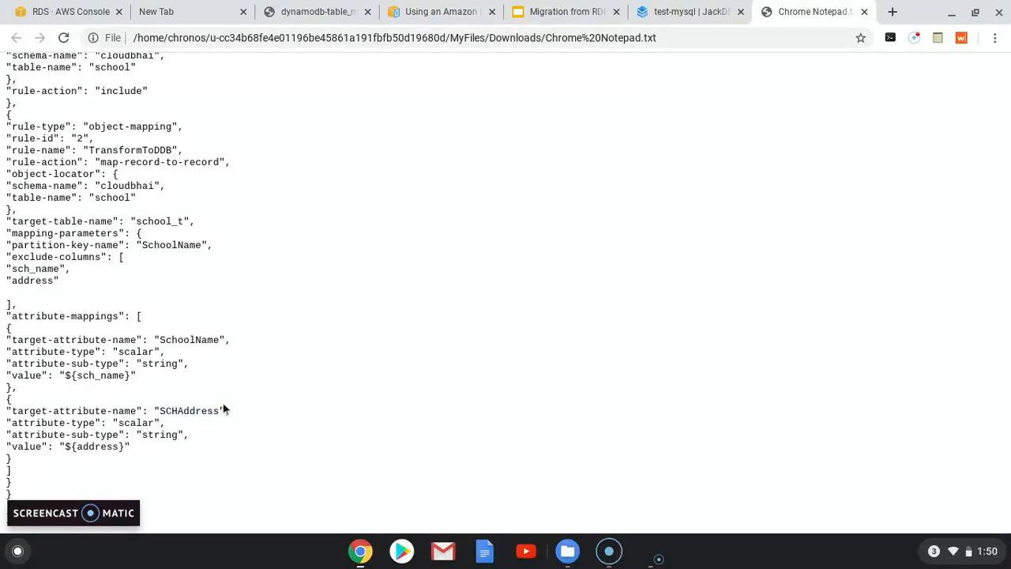
{"action": "left_click_drag", "start_coordinate": [11, 447], "coordinate": [71, 449]}
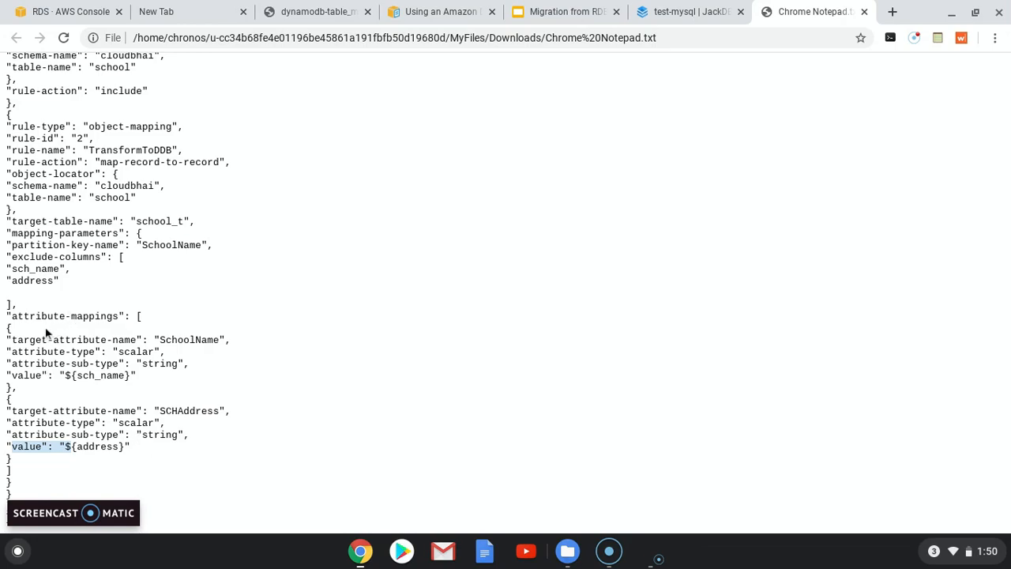
{"action": "scroll", "coordinate": [45, 326], "scroll_direction": "up", "scroll_amount": 3}
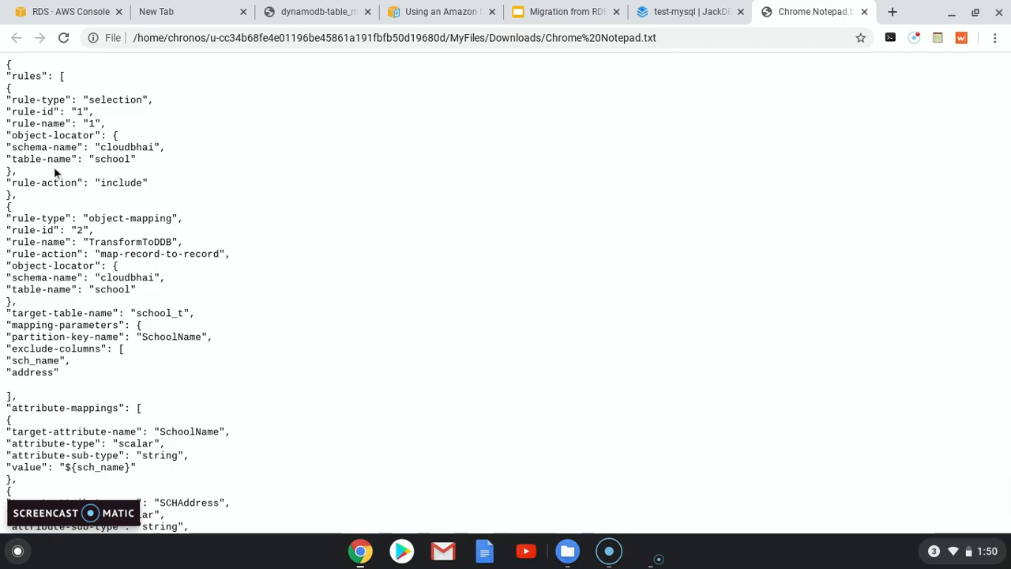
{"action": "left_click_drag", "start_coordinate": [100, 254], "coordinate": [219, 253]}
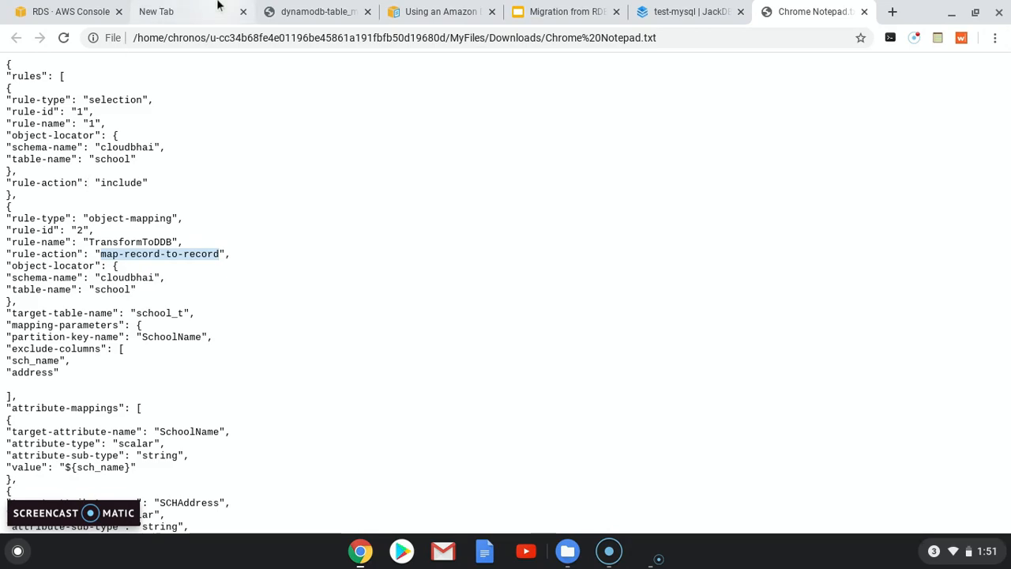
- Switch to the AWS Console, search the services for "dms" and open Database Migration Service
{"action": "left_click", "coordinate": [72, 16]}
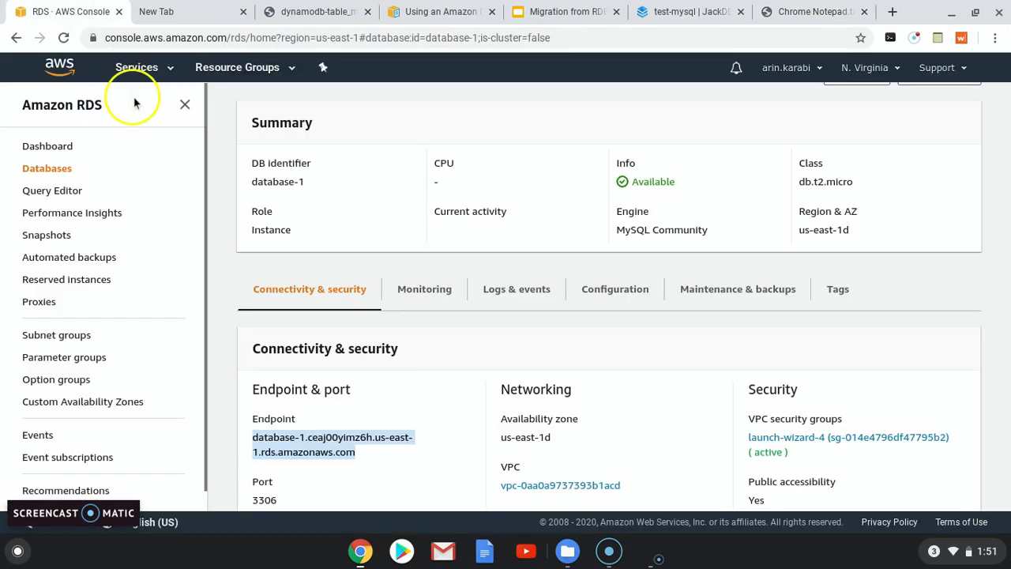
{"action": "left_click", "coordinate": [171, 69]}
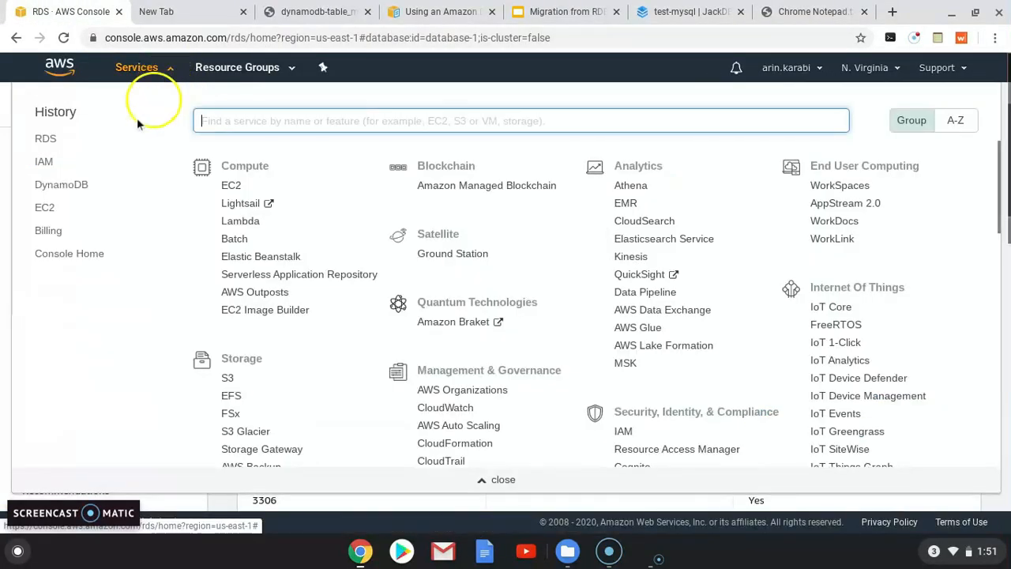
{"action": "type", "text": "dms"}
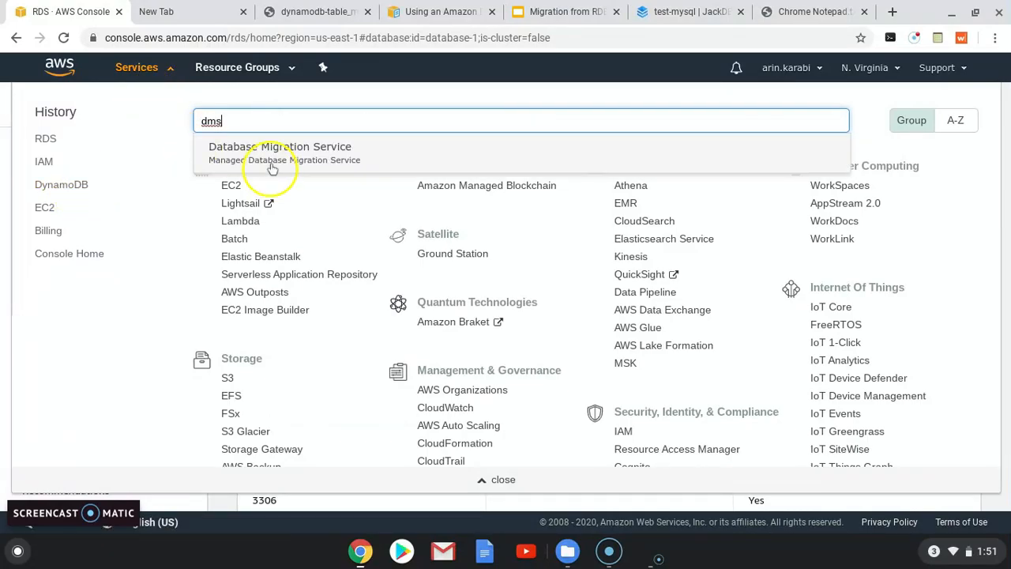
{"action": "left_click", "coordinate": [270, 164]}
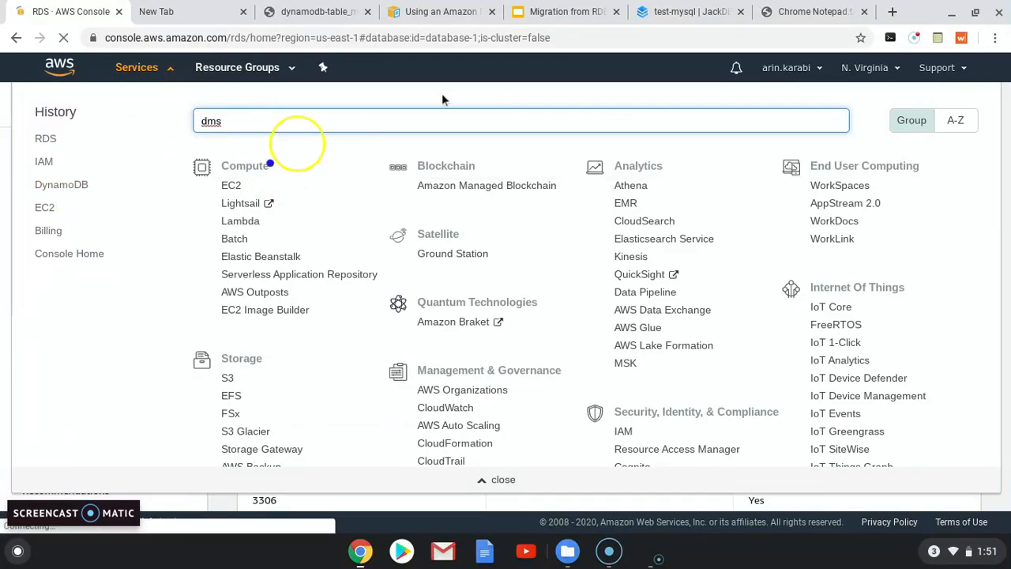
- Switch to the "Migration from RDBMS to DynamoDB" presentation and view slide 8 on rule action and table mapping examples
{"action": "left_click", "coordinate": [557, 12]}
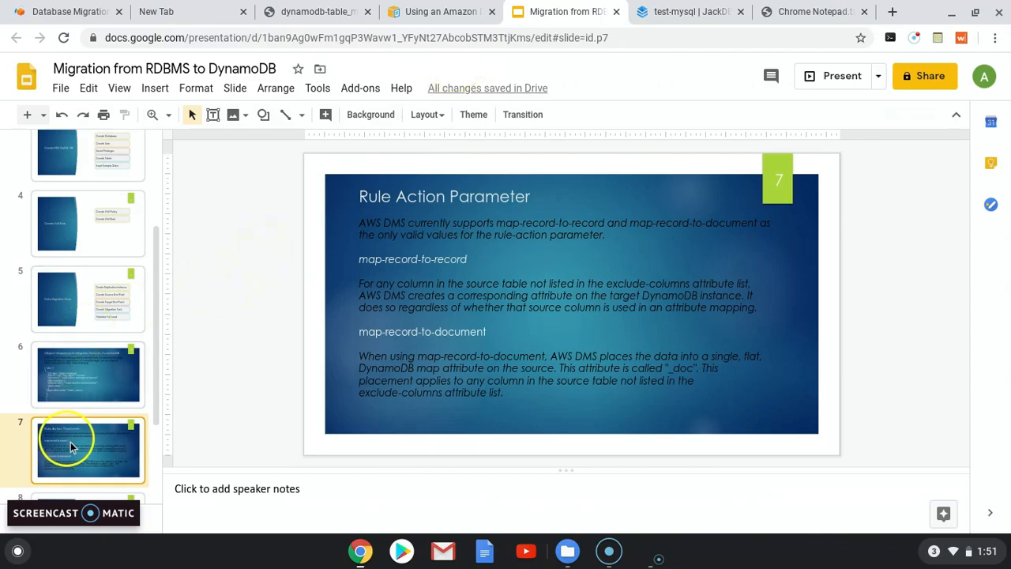
{"action": "scroll", "coordinate": [94, 428], "scroll_direction": "down", "scroll_amount": 1}
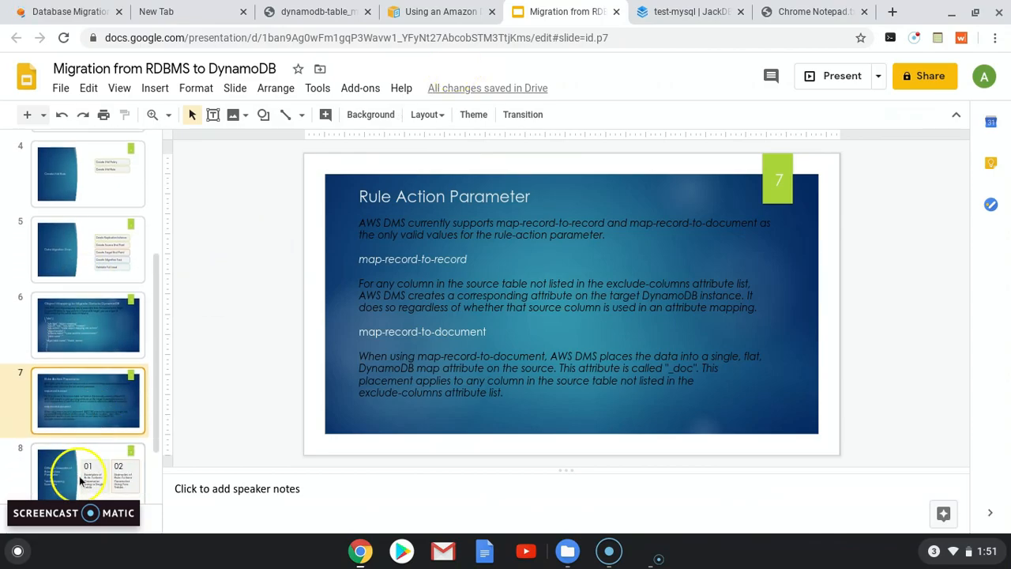
{"action": "left_click", "coordinate": [79, 471]}
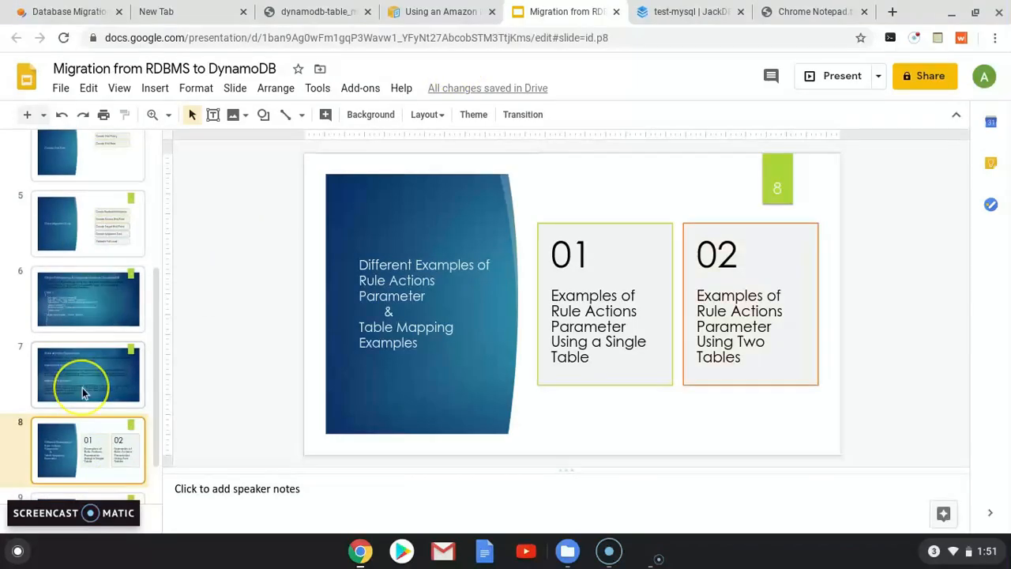
- View slide 5 on the data migration steps, and start creating a replication instance in the AWS DMS console
{"action": "left_click", "coordinate": [91, 222]}
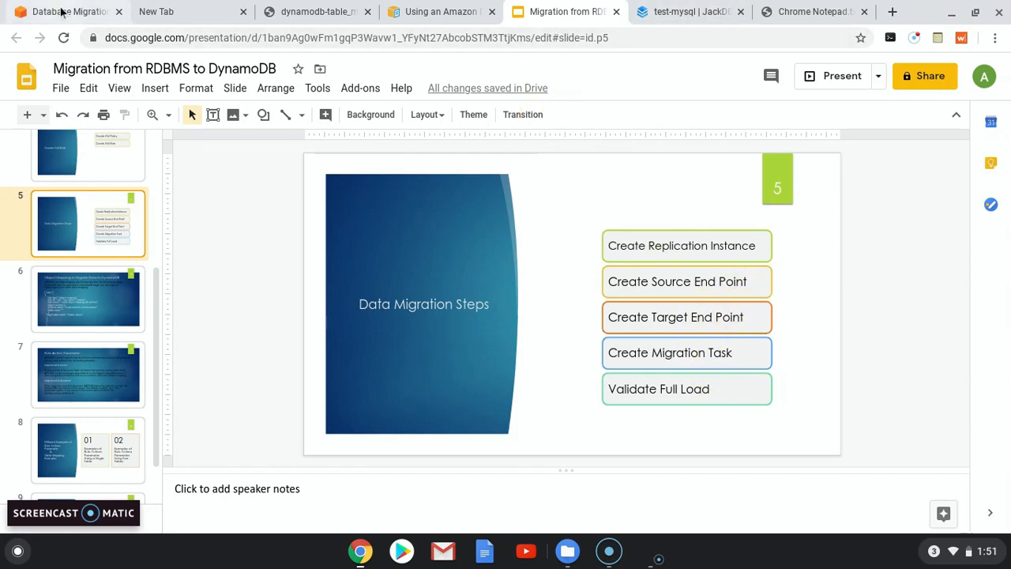
{"action": "left_click", "coordinate": [87, 11]}
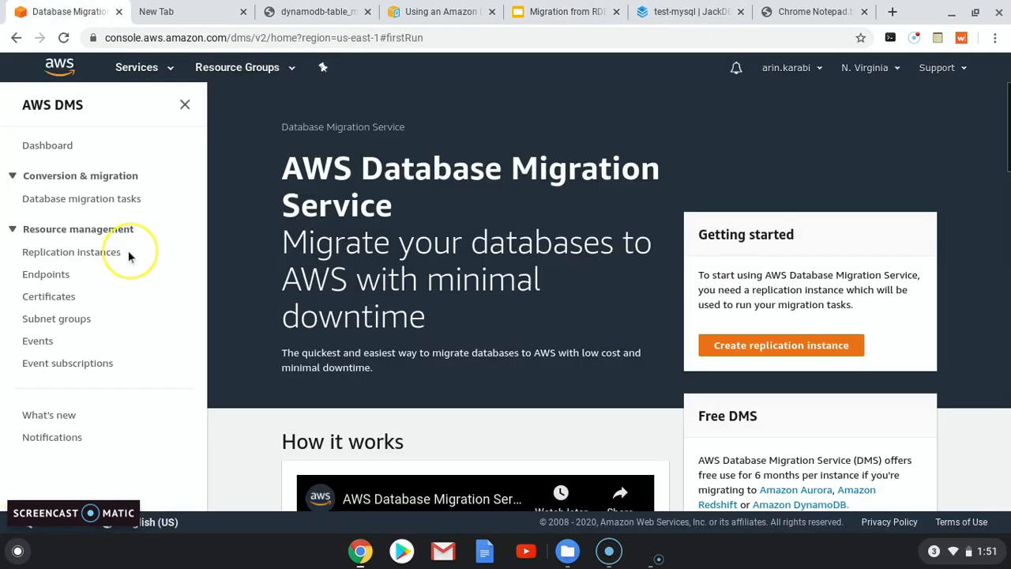
{"action": "left_click", "coordinate": [780, 346]}
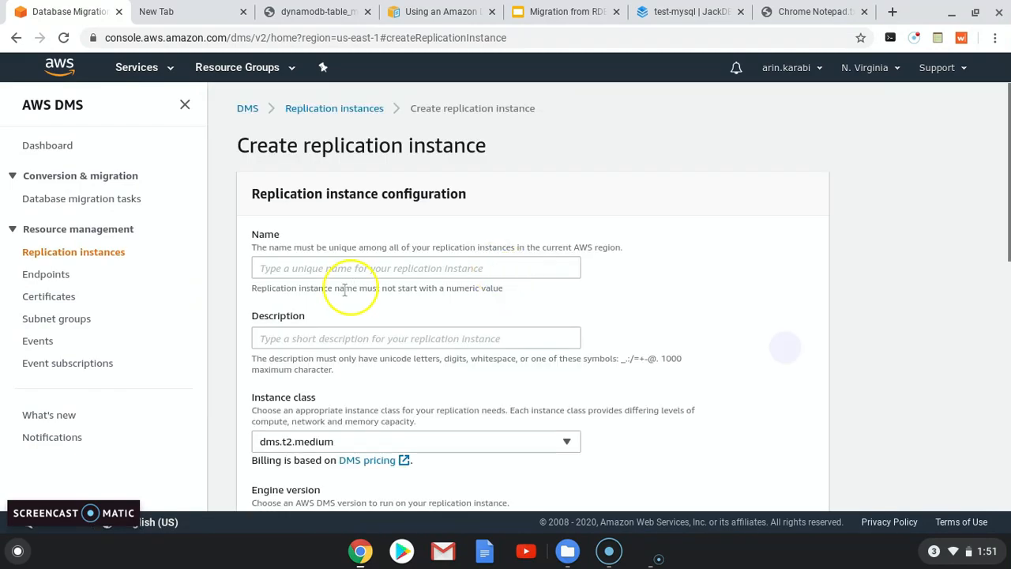
- Name the replication instance cloudbhai-replication and use the same text as its description
{"action": "left_click", "coordinate": [337, 262]}
{"action": "type", "text": "re"}
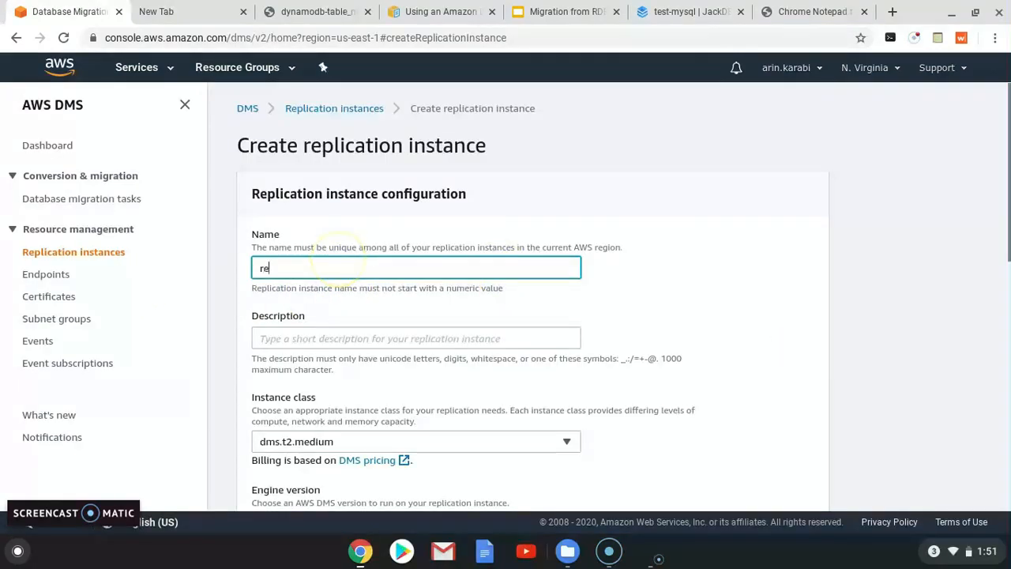
{"action": "key", "text": "BackSpace"}
{"action": "key", "text": "BackSpace"}
{"action": "type", "text": "cloudbhai-replication"}
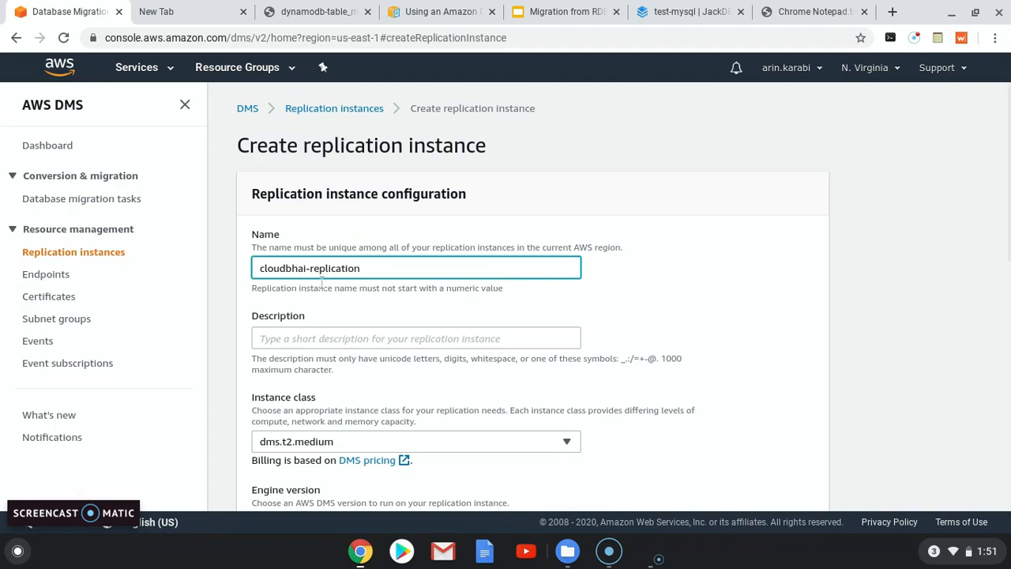
{"action": "left_click_drag", "start_coordinate": [354, 269], "coordinate": [242, 274]}
{"action": "key", "text": "ctrl+c"}
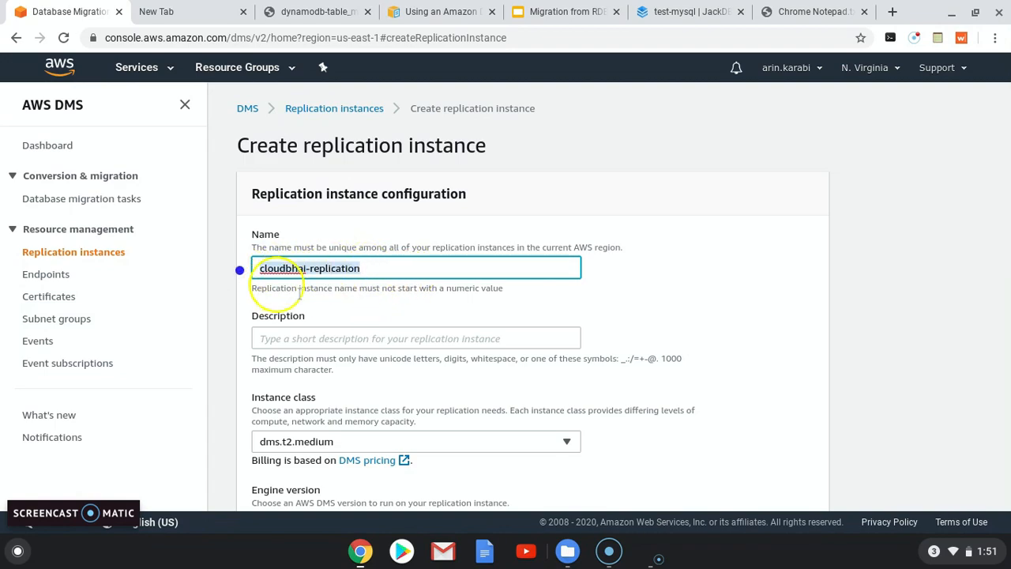
{"action": "left_click", "coordinate": [365, 339]}
{"action": "key", "text": "ctrl+v"}
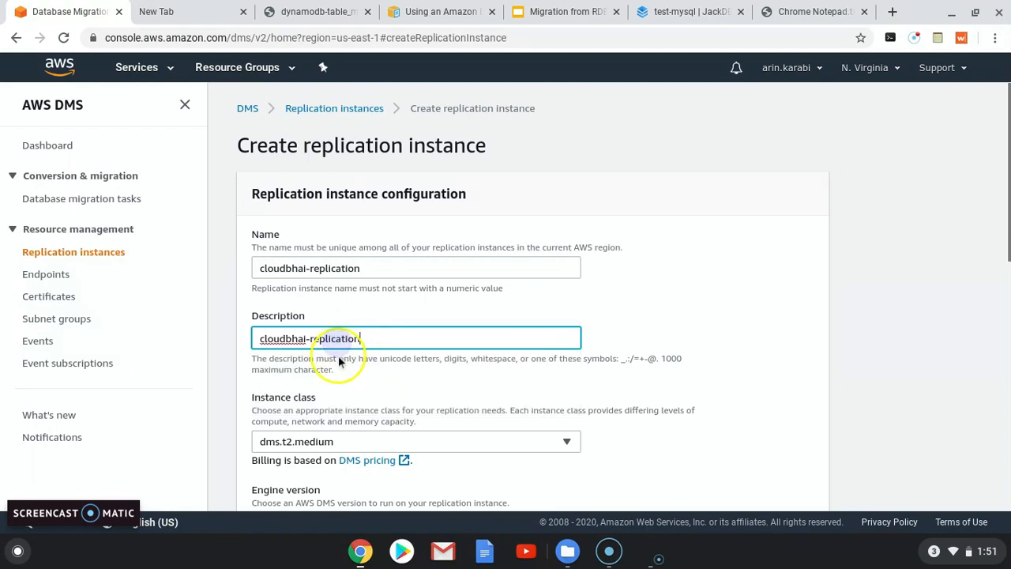
- Set the instance class to dms.t2.small and the allocated storage to 20 GiB
{"action": "scroll", "coordinate": [340, 362], "scroll_direction": "down", "scroll_amount": 2}
{"action": "left_click", "coordinate": [348, 329]}
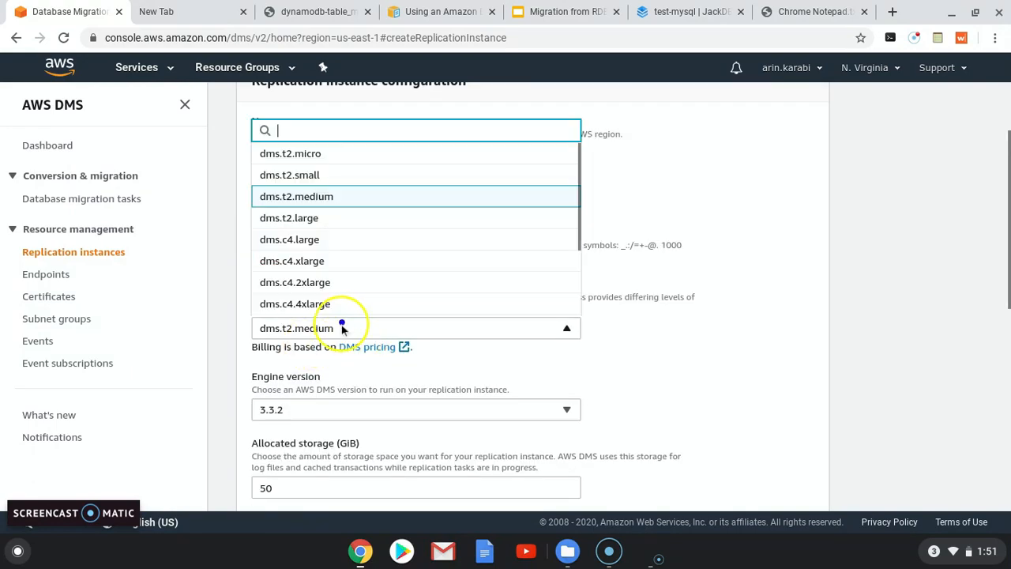
{"action": "left_click", "coordinate": [311, 180]}
{"action": "scroll", "coordinate": [293, 435], "scroll_direction": "down", "scroll_amount": 2}
{"action": "left_click", "coordinate": [286, 427]}
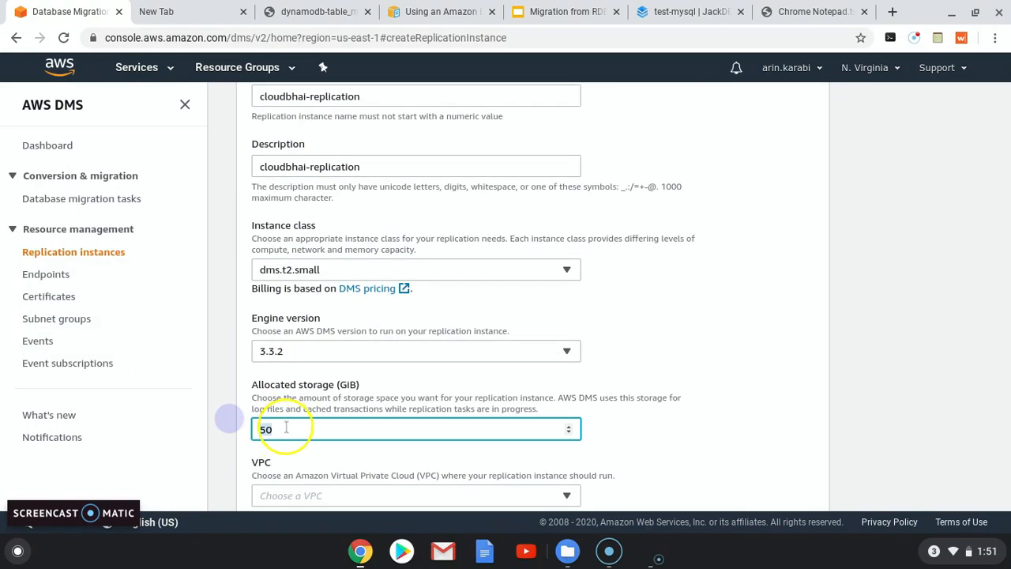
{"action": "type", "text": "2"}
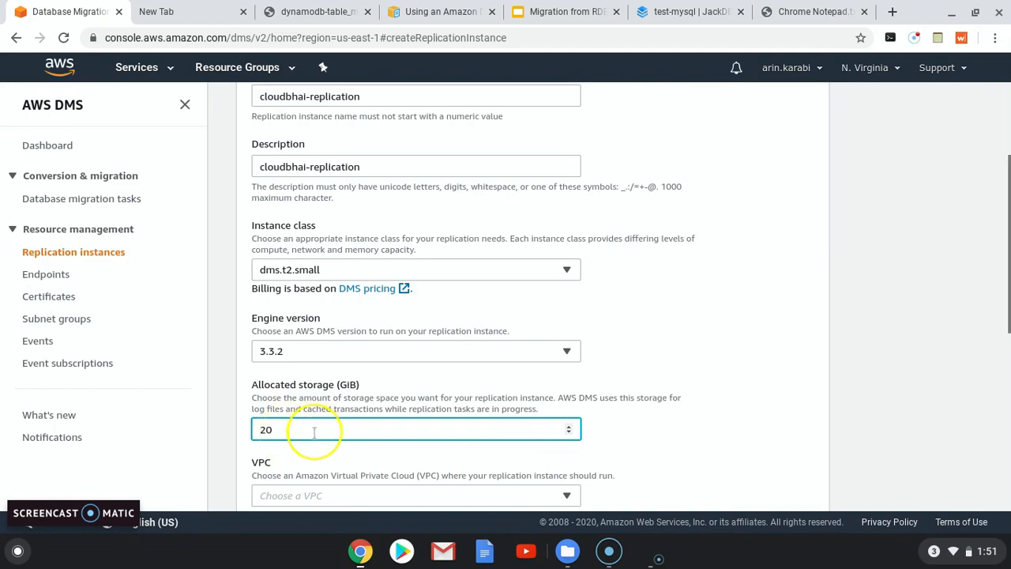
- Choose vpc-0aa0a9737393b1acd as the VPC for the replication instance
{"action": "scroll", "coordinate": [312, 430], "scroll_direction": "down", "scroll_amount": 2}
{"action": "left_click", "coordinate": [301, 401]}
{"action": "left_click", "coordinate": [306, 443]}
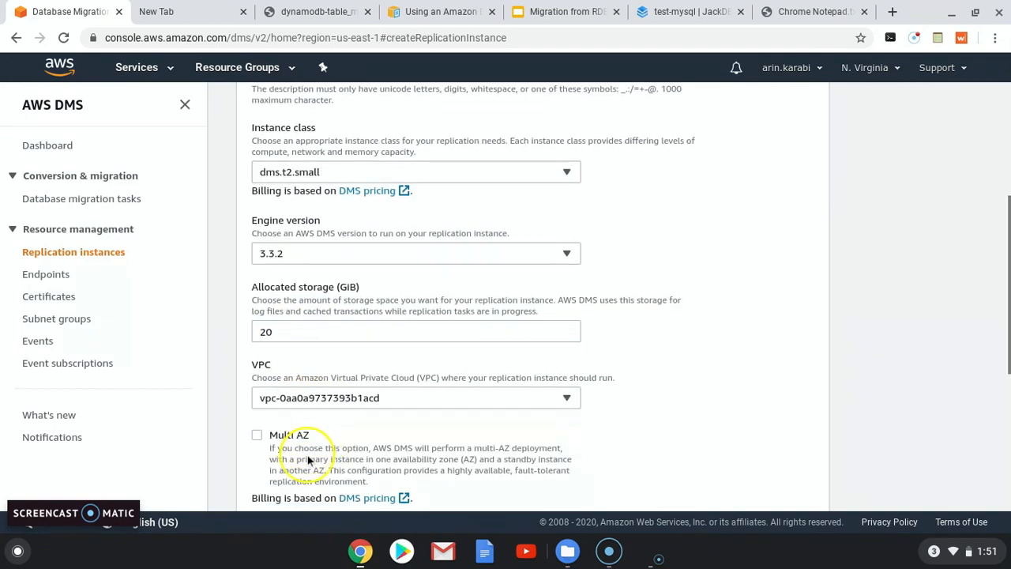
- Expand the advanced security and network configuration and set the availability zone to us-east-1a
{"action": "scroll", "coordinate": [307, 455], "scroll_direction": "down", "scroll_amount": 4}
{"action": "scroll", "coordinate": [294, 408], "scroll_direction": "down", "scroll_amount": 2}
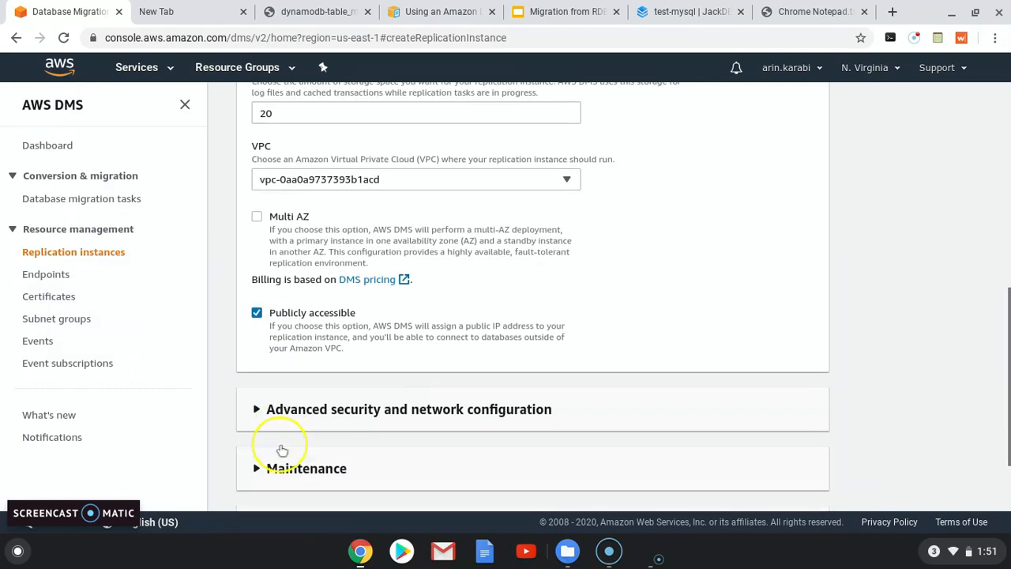
{"action": "left_click", "coordinate": [261, 350]}
{"action": "scroll", "coordinate": [329, 425], "scroll_direction": "down", "scroll_amount": 1}
{"action": "scroll", "coordinate": [330, 425], "scroll_direction": "down", "scroll_amount": 2}
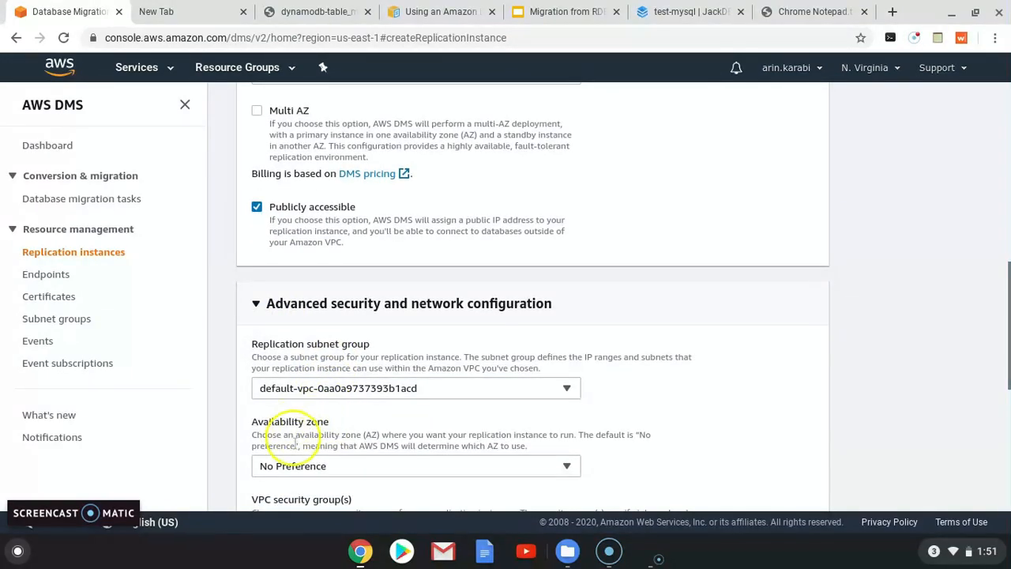
{"action": "left_click", "coordinate": [322, 403]}
{"action": "left_click", "coordinate": [286, 271]}
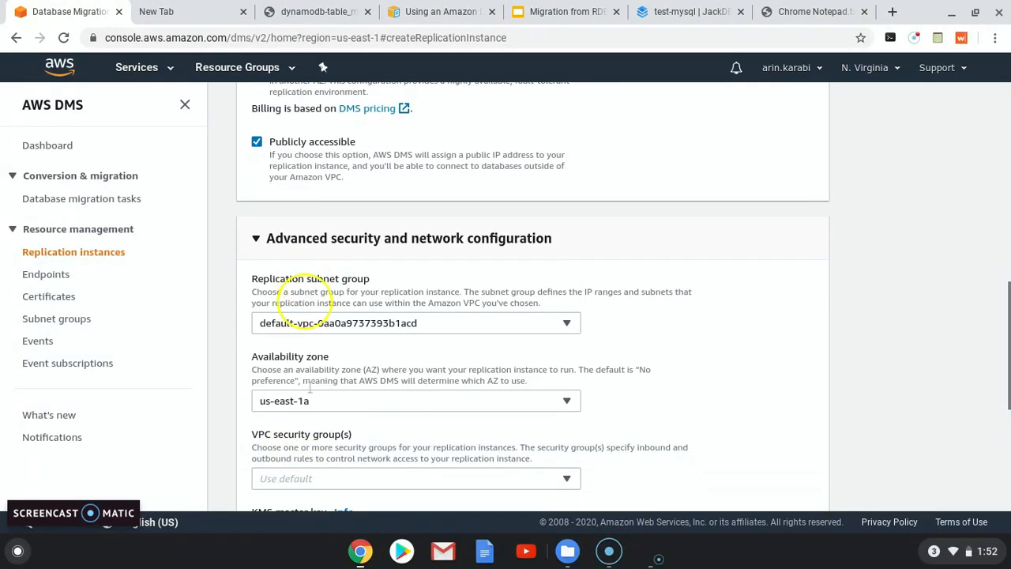
- Assign the launch-wizard-4 VPC security group and create the replication instance
{"action": "scroll", "coordinate": [306, 434], "scroll_direction": "down", "scroll_amount": 2}
{"action": "left_click", "coordinate": [310, 388]}
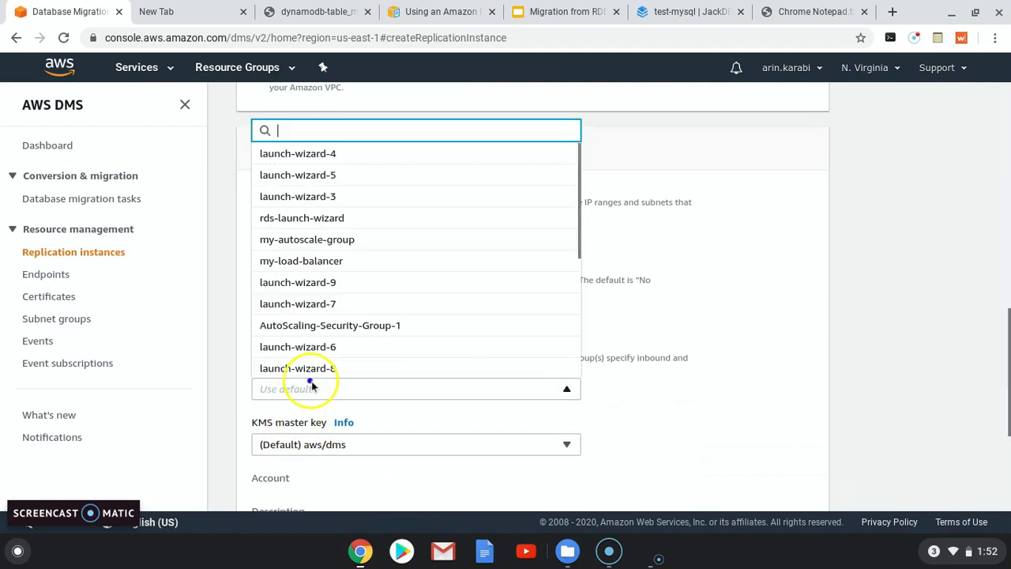
{"action": "left_click", "coordinate": [319, 155]}
{"action": "scroll", "coordinate": [693, 435], "scroll_direction": "down", "scroll_amount": 3}
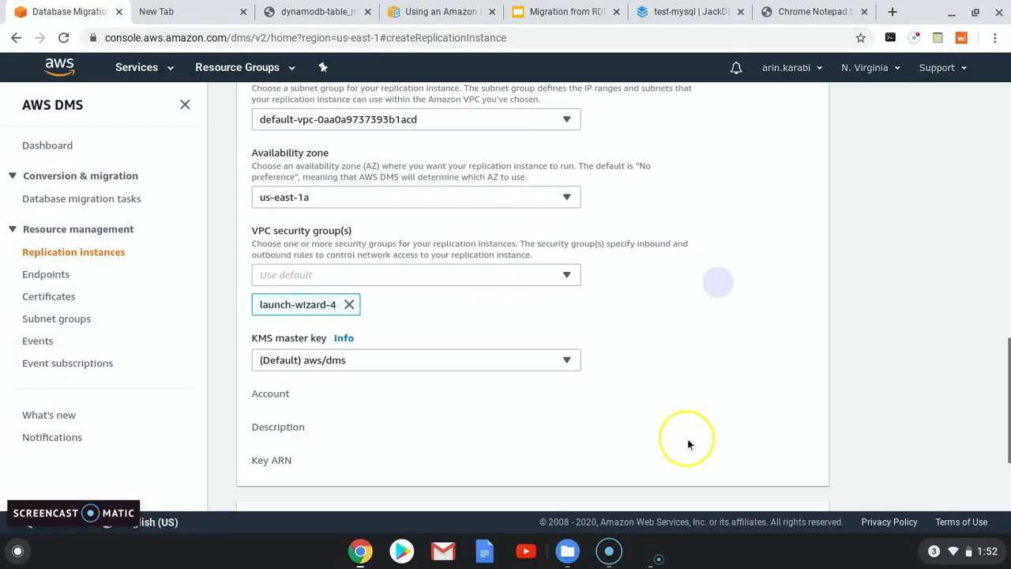
{"action": "scroll", "coordinate": [680, 442], "scroll_direction": "down", "scroll_amount": 4}
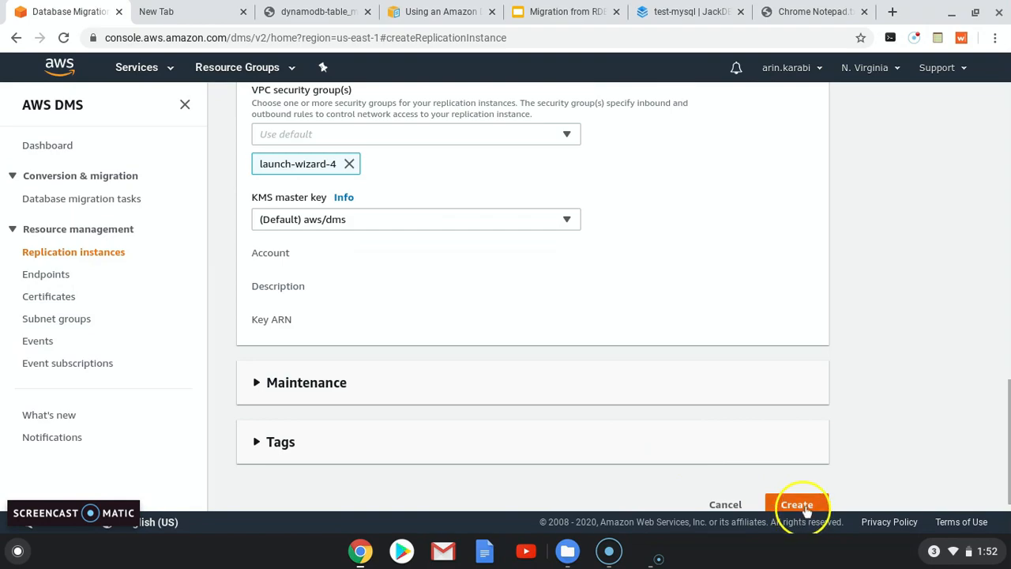
{"action": "left_click", "coordinate": [786, 503]}
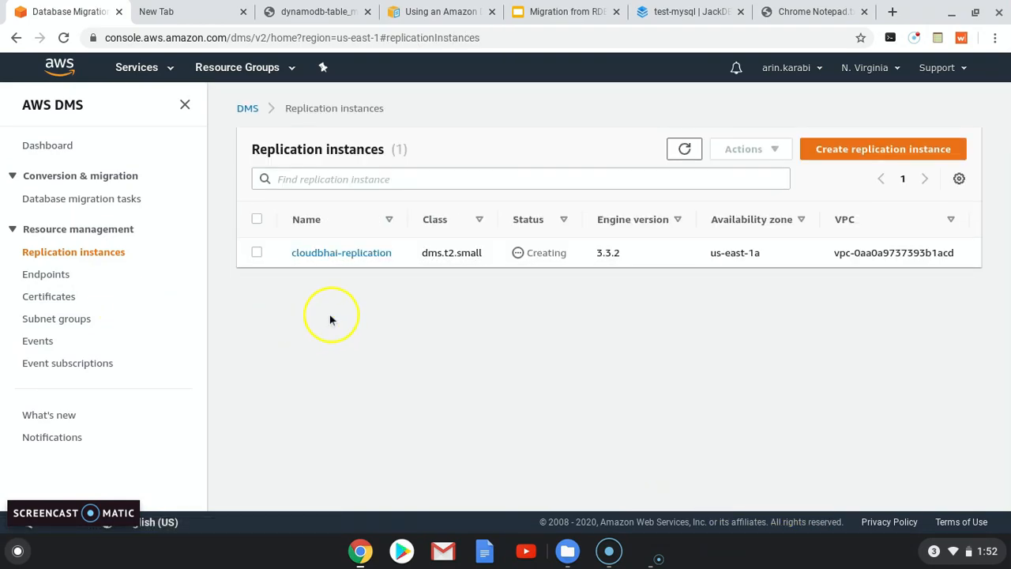
- Start a new source endpoint in DMS with the identifier source and the mysql source engine
{"action": "left_click", "coordinate": [46, 274]}
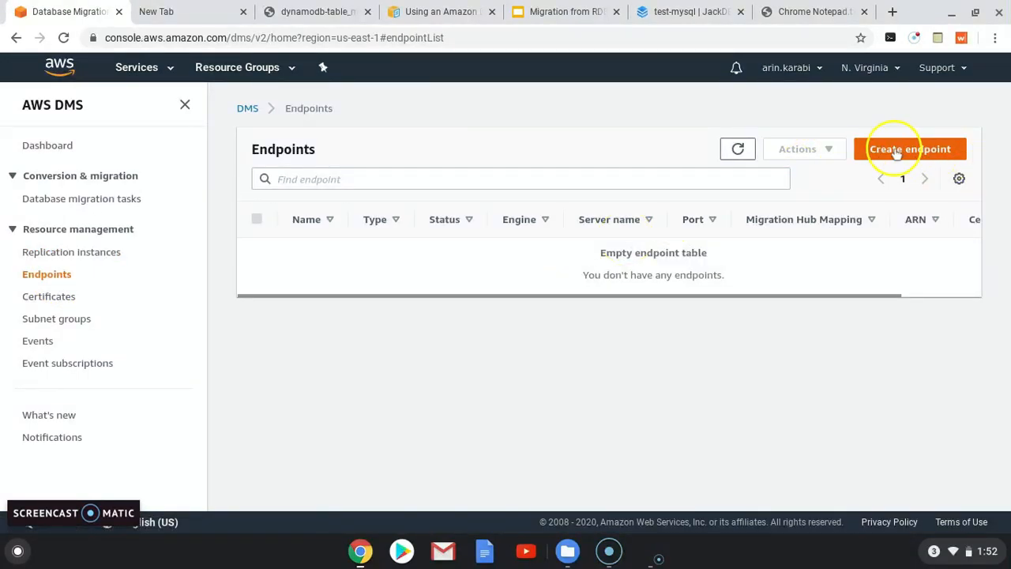
{"action": "left_click", "coordinate": [896, 154]}
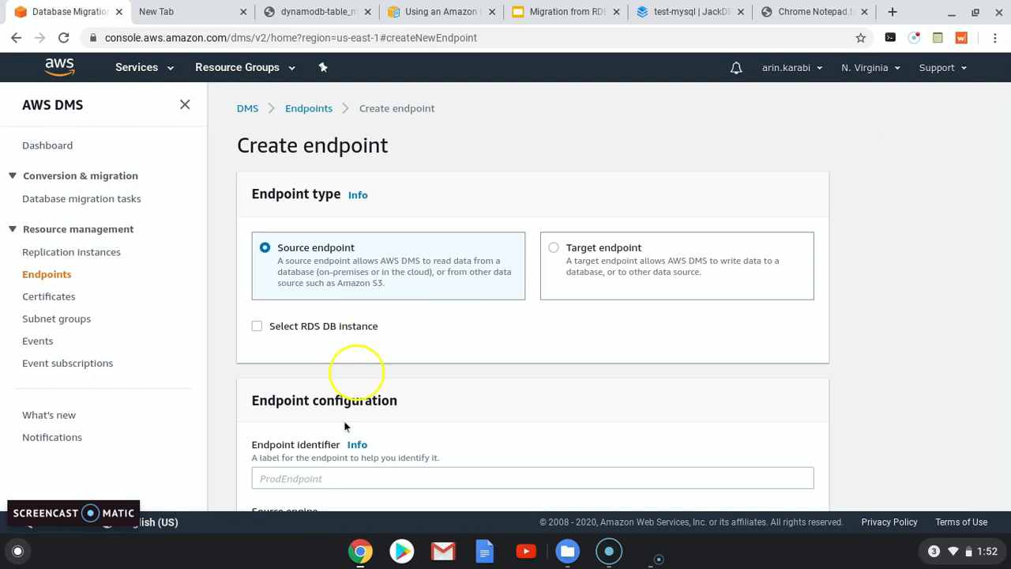
{"action": "left_click", "coordinate": [283, 477]}
{"action": "type", "text": "source"}
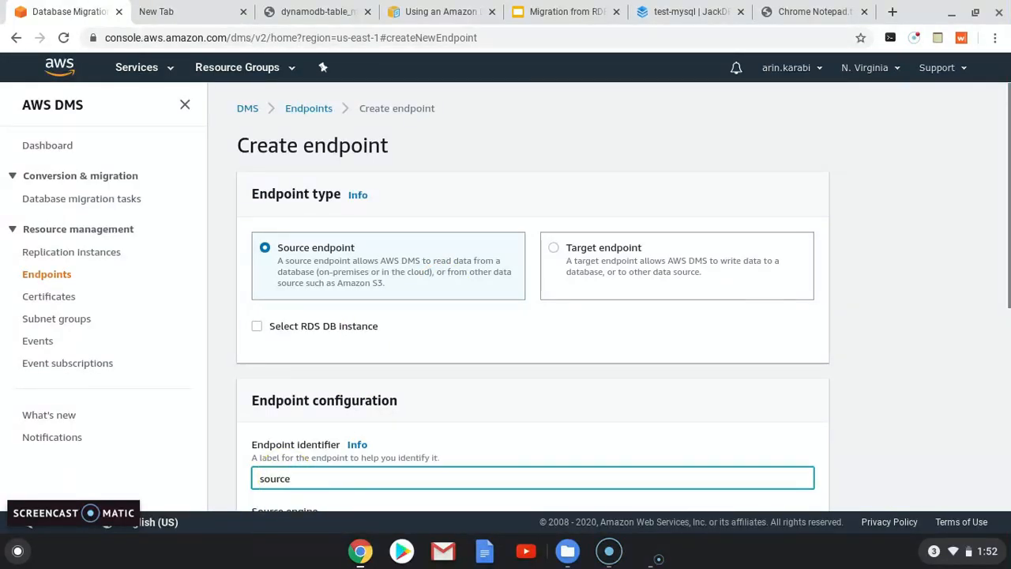
{"action": "scroll", "coordinate": [267, 395], "scroll_direction": "down", "scroll_amount": 3}
{"action": "left_click", "coordinate": [267, 348]}
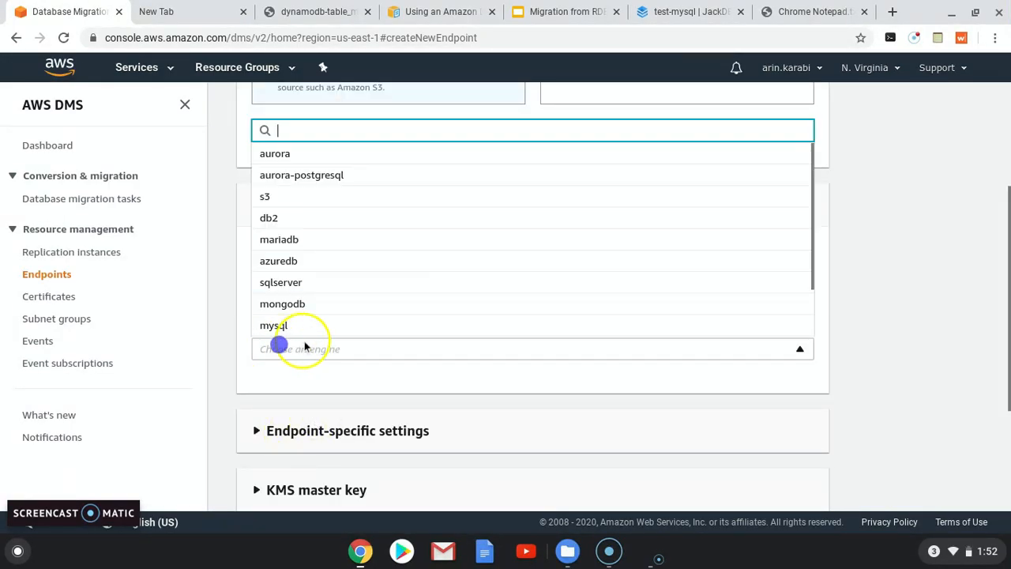
{"action": "left_click", "coordinate": [271, 324]}
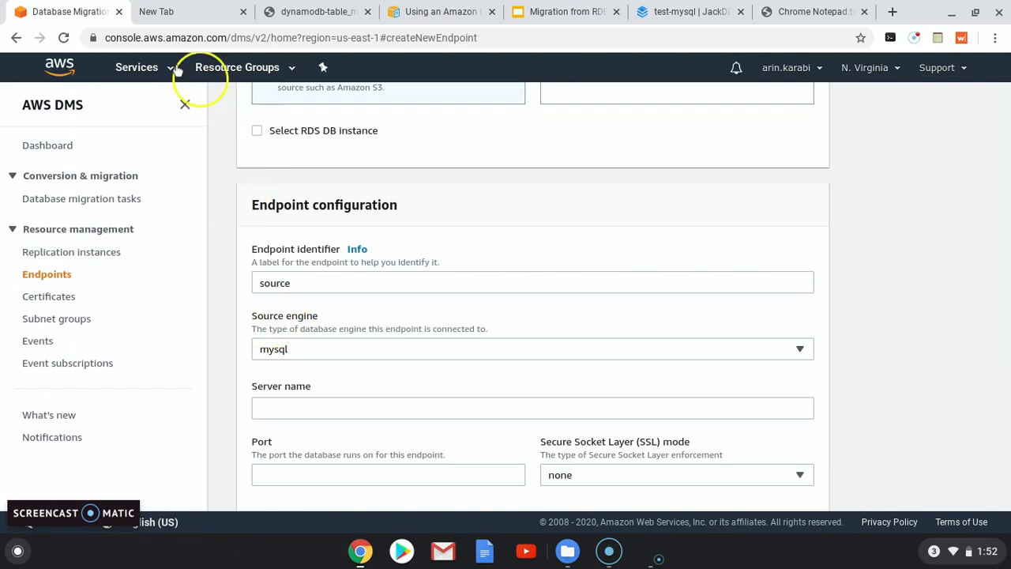
- Duplicate the DMS browser tab and open the RDS console in the copy
{"action": "right_click", "coordinate": [83, 18]}
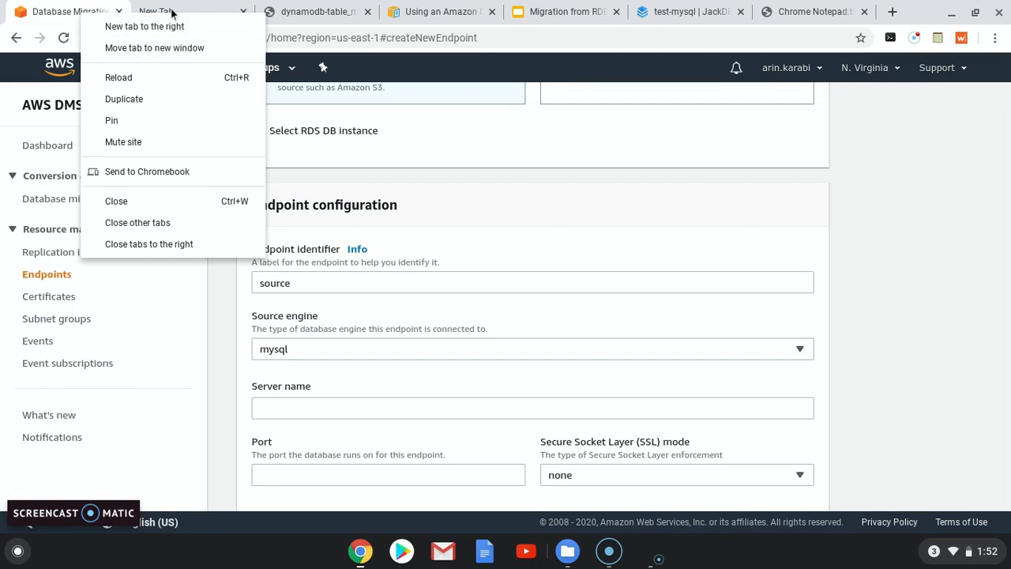
{"action": "left_click", "coordinate": [139, 100]}
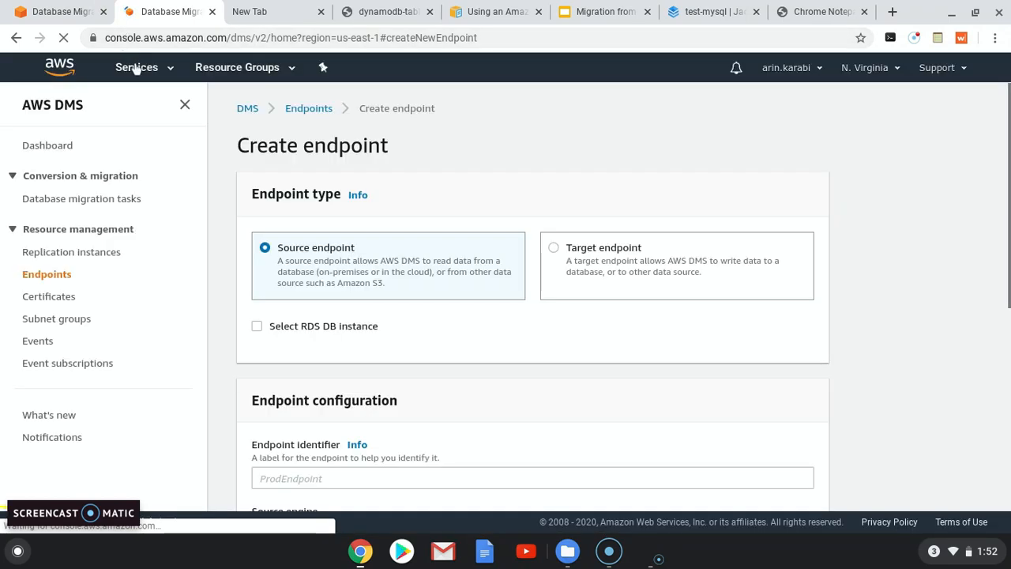
{"action": "left_click", "coordinate": [162, 70]}
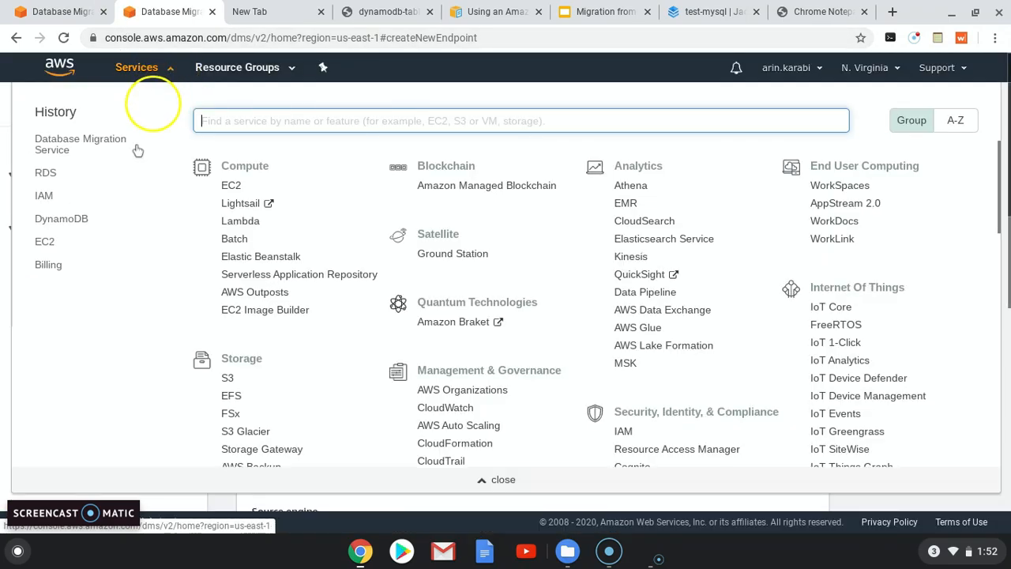
{"action": "left_click", "coordinate": [46, 172]}
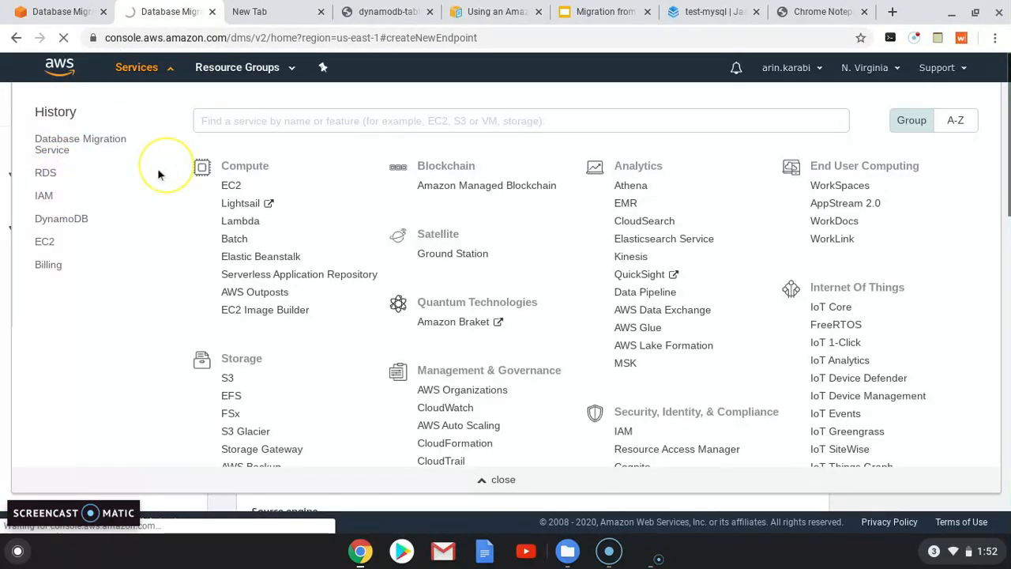
{"action": "left_click", "coordinate": [408, 173]}
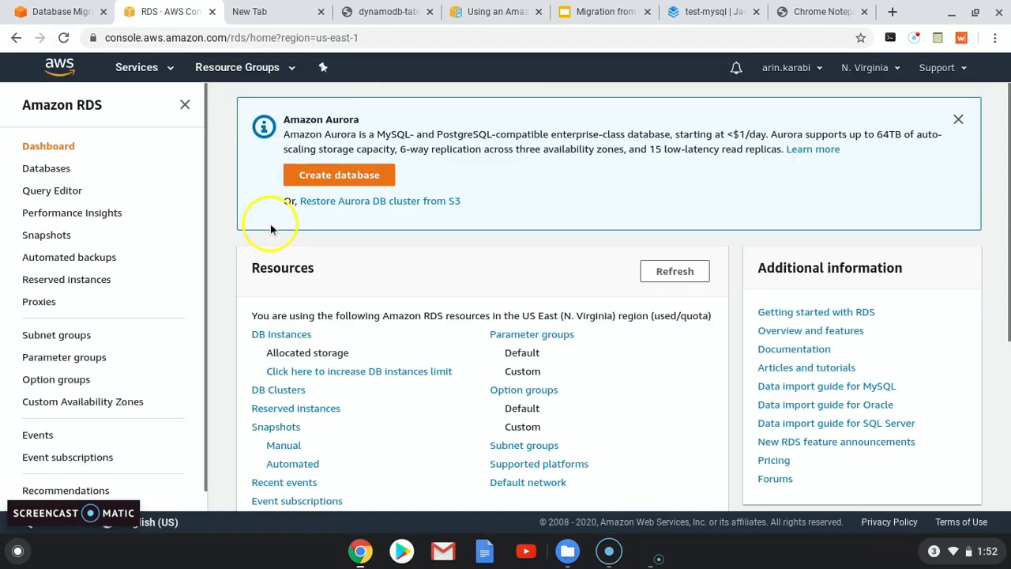
- Open the details of the database-1 DB instance and copy its endpoint address
{"action": "left_click", "coordinate": [281, 339]}
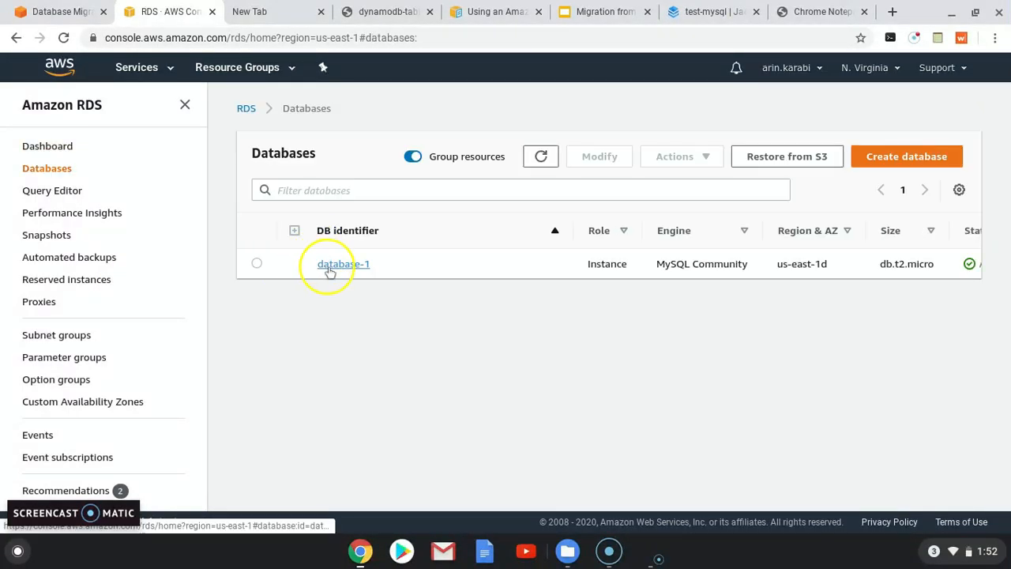
{"action": "left_click", "coordinate": [327, 266]}
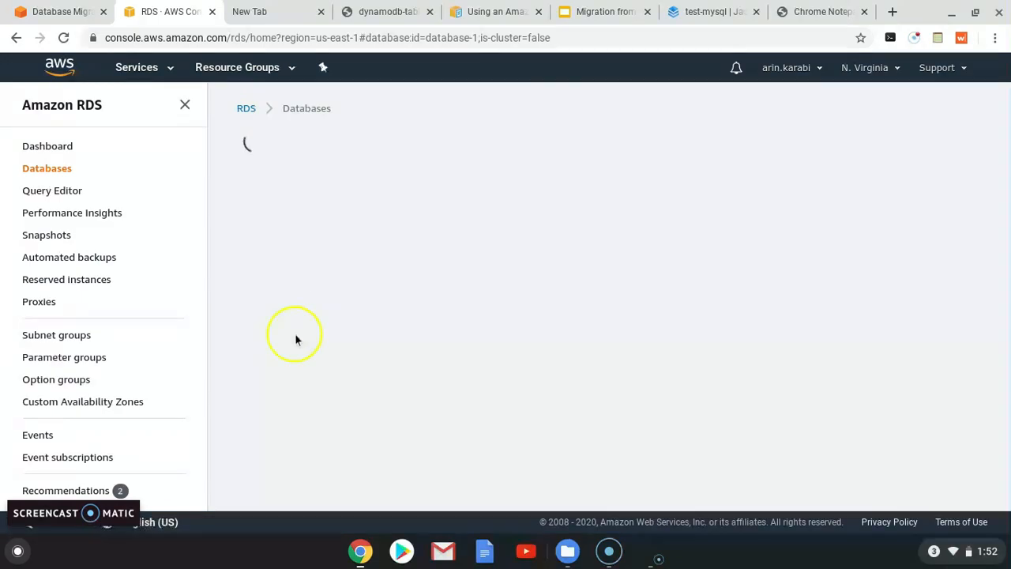
{"action": "scroll", "coordinate": [297, 341], "scroll_direction": "down", "scroll_amount": 1}
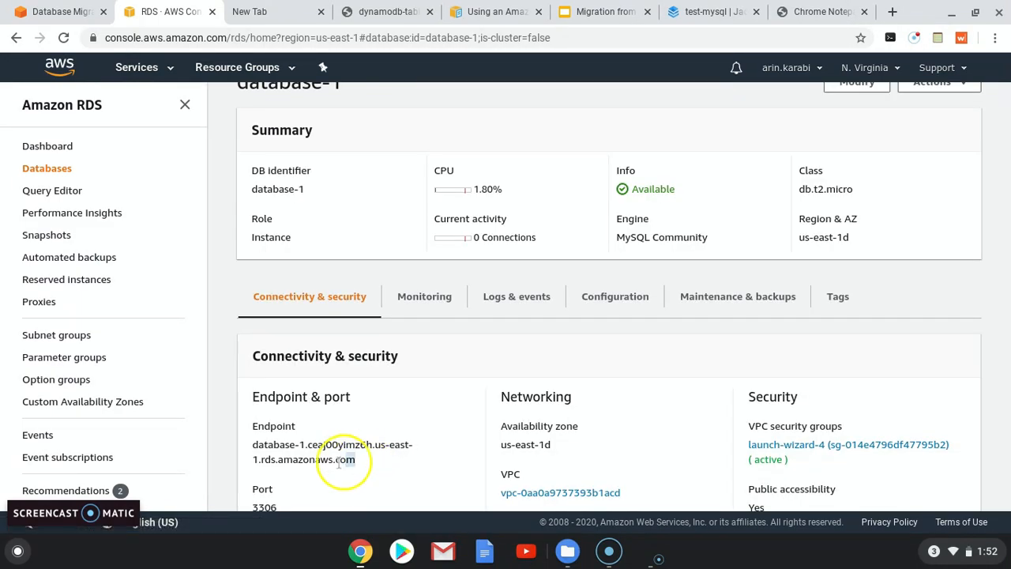
{"action": "left_click_drag", "start_coordinate": [355, 461], "coordinate": [252, 450]}
{"action": "key", "text": "ctrl+c"}
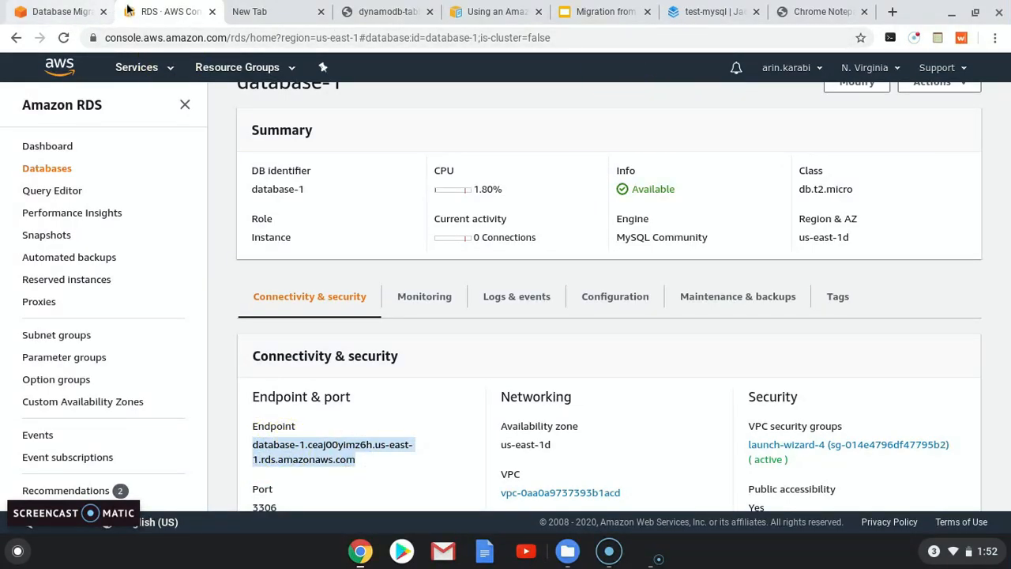
- Back in the DMS source endpoint form, paste the copied RDS endpoint as the server name and set the port to 3306
{"action": "left_click", "coordinate": [56, 11]}
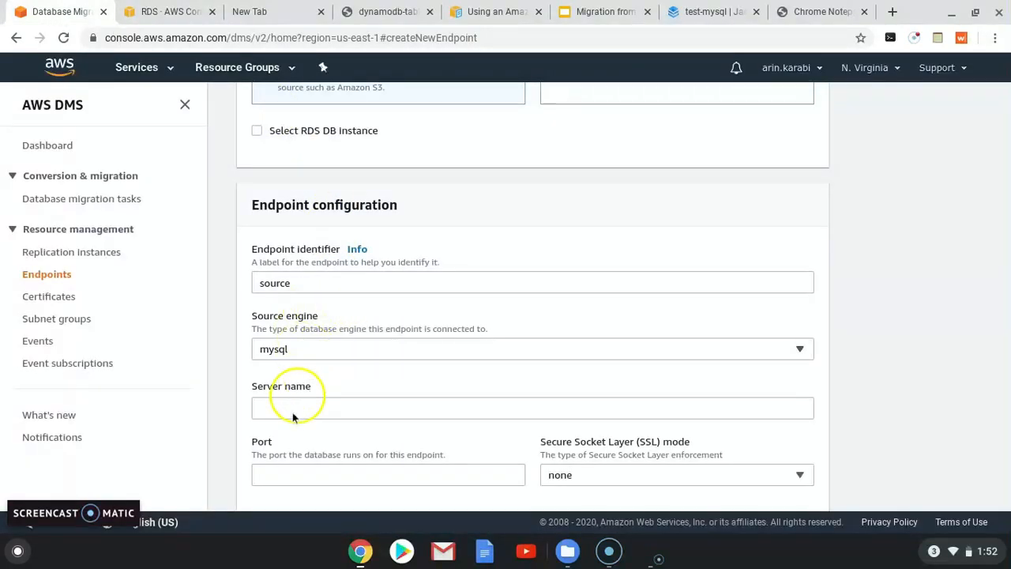
{"action": "left_click", "coordinate": [292, 411]}
{"action": "key", "text": "ctrl+v"}
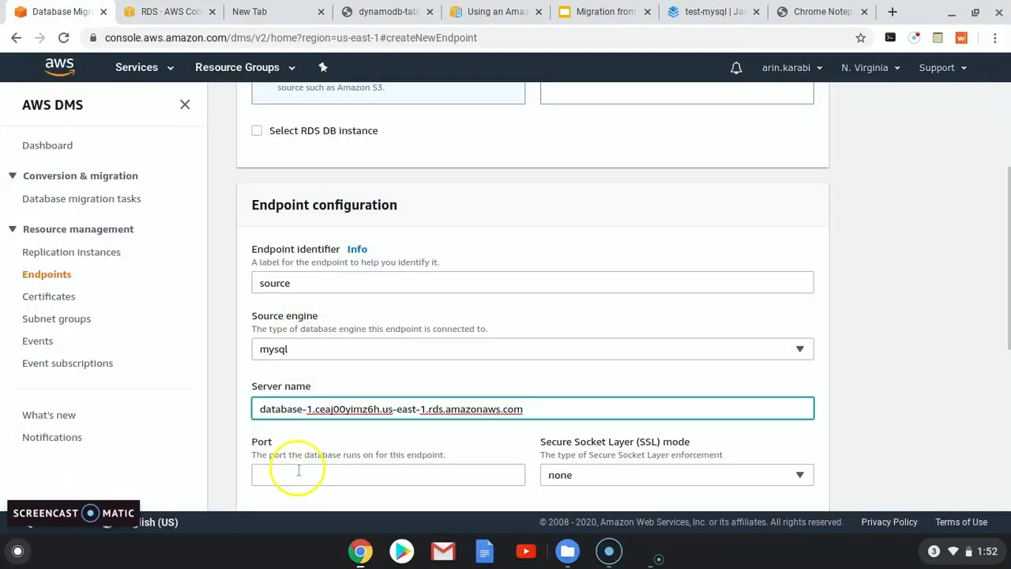
{"action": "left_click", "coordinate": [299, 471]}
{"action": "type", "text": "3306"}
{"action": "scroll", "coordinate": [350, 400], "scroll_direction": "down", "scroll_amount": 1}
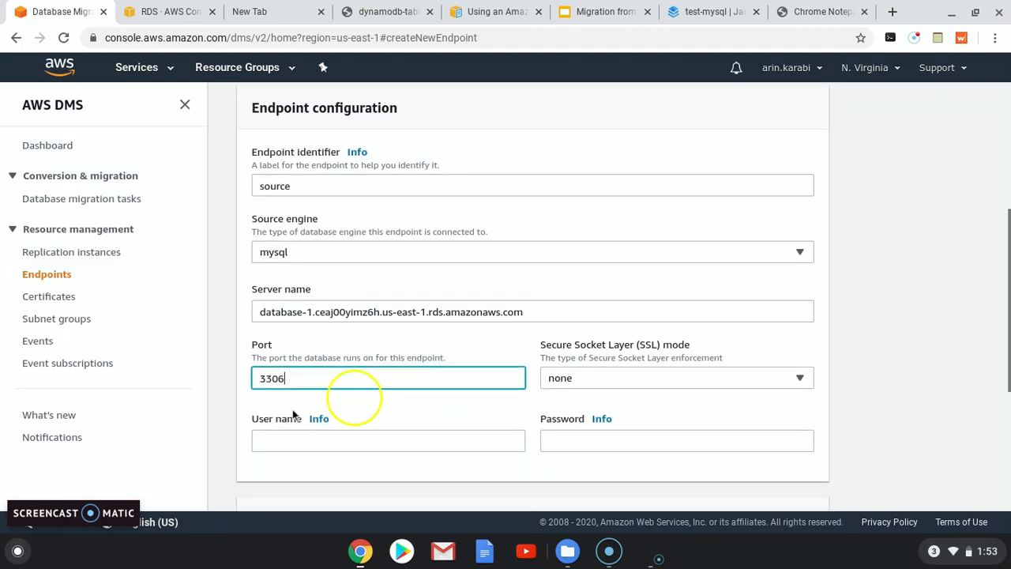
- Enter repl as the source endpoint's user name, fill in its database password, and create the endpoint
{"action": "left_click", "coordinate": [288, 440]}
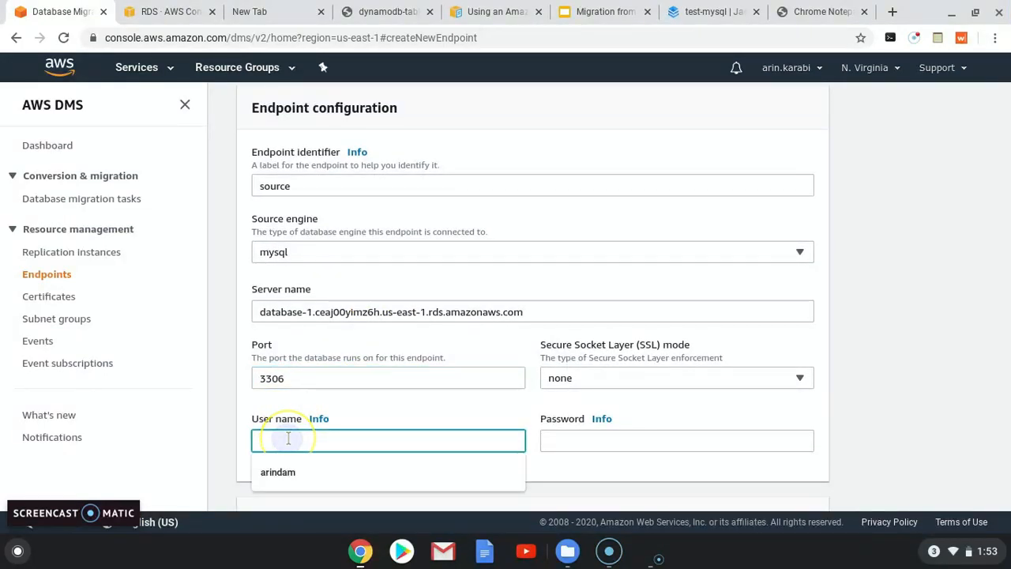
{"action": "type", "text": "repl"}
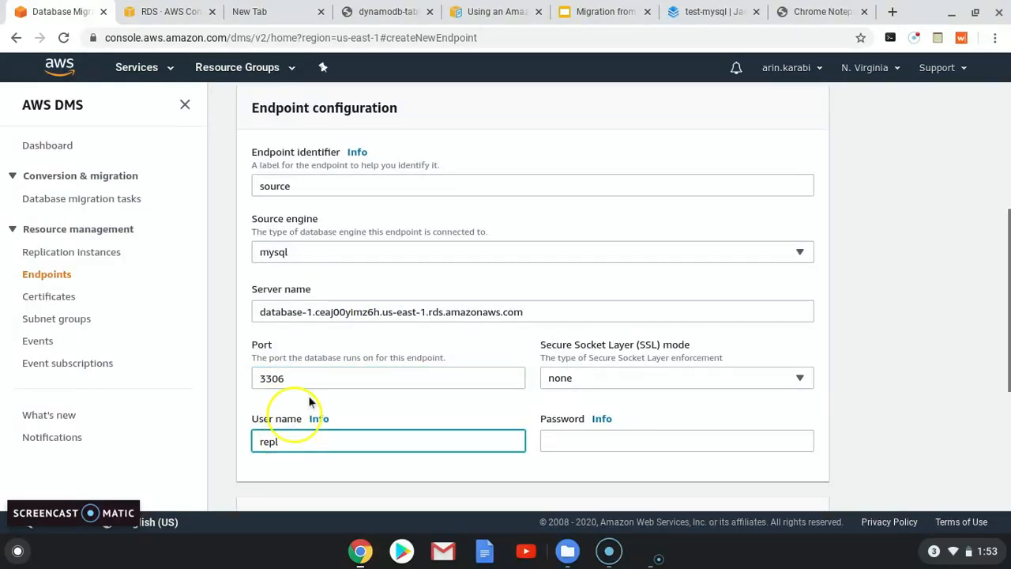
{"action": "left_click", "coordinate": [579, 441]}
{"action": "type", "text": "•••"}
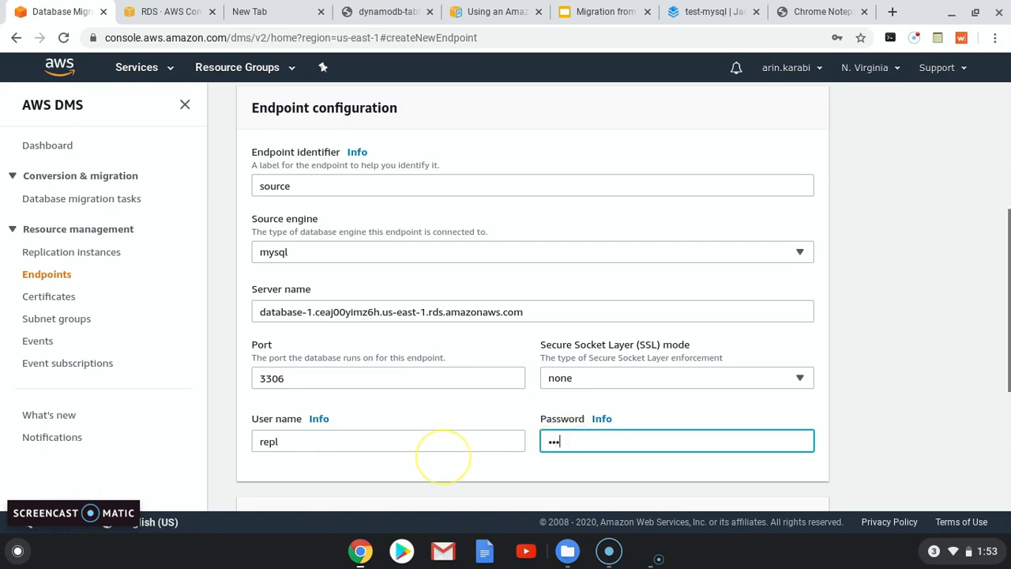
{"action": "scroll", "coordinate": [418, 395], "scroll_direction": "down", "scroll_amount": 3}
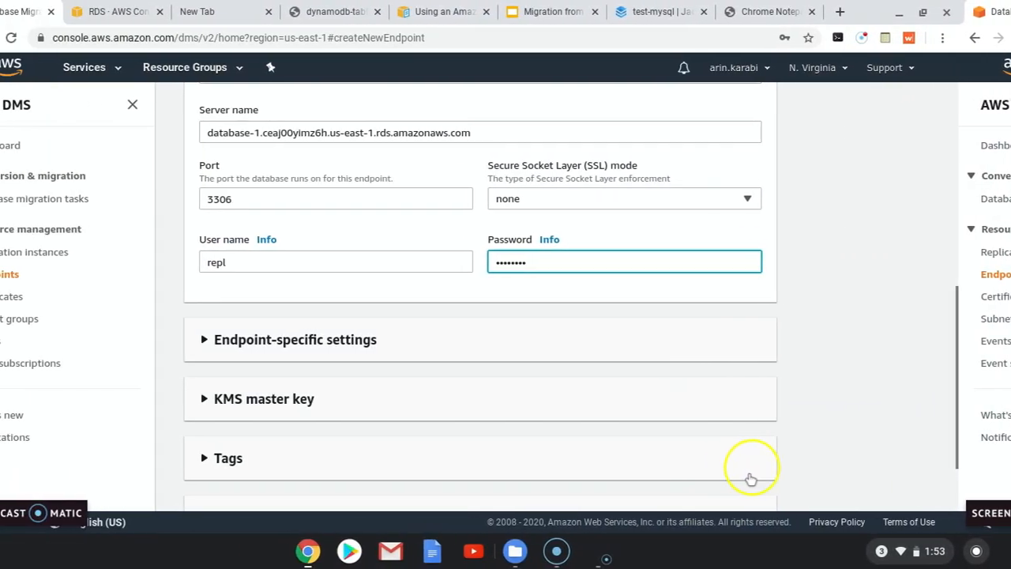
{"action": "scroll", "coordinate": [743, 466], "scroll_direction": "down", "scroll_amount": 2}
{"action": "left_click", "coordinate": [808, 482]}
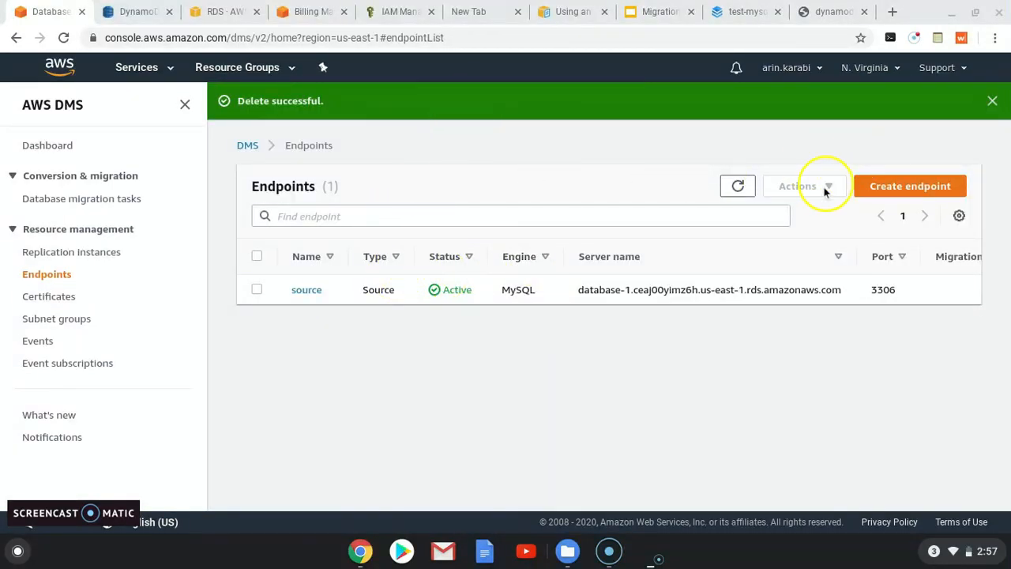
- Start a new target endpoint with the identifier target and the dynamodb target engine
{"action": "left_click", "coordinate": [893, 187]}
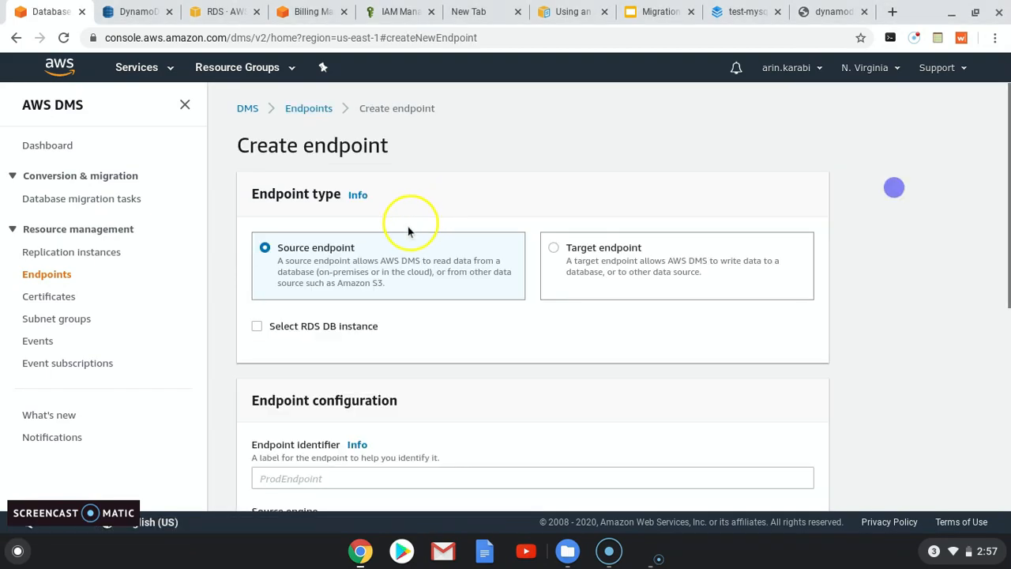
{"action": "left_click", "coordinate": [543, 261]}
{"action": "scroll", "coordinate": [300, 395], "scroll_direction": "down", "scroll_amount": 2}
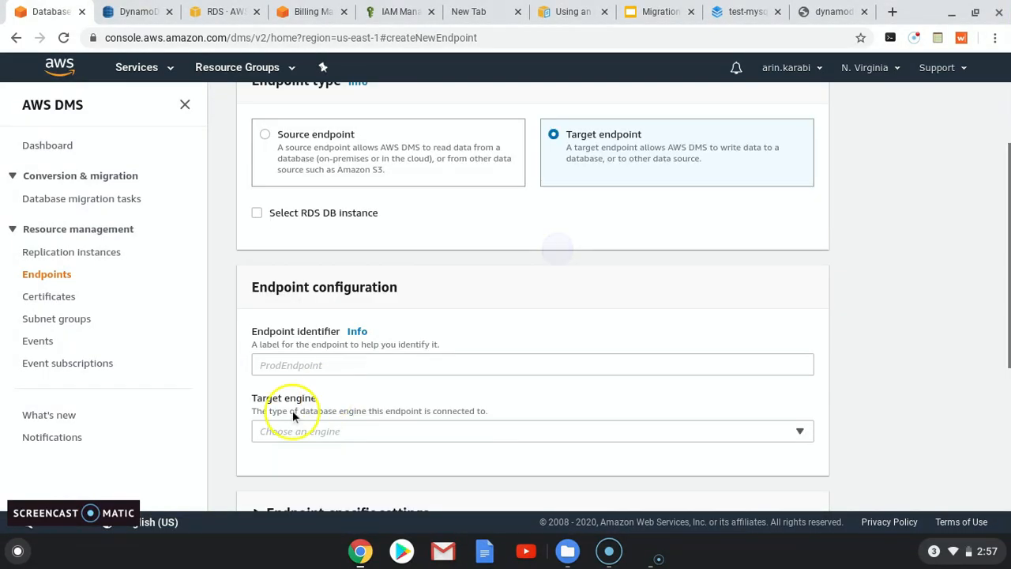
{"action": "left_click", "coordinate": [310, 368]}
{"action": "type", "text": "target"}
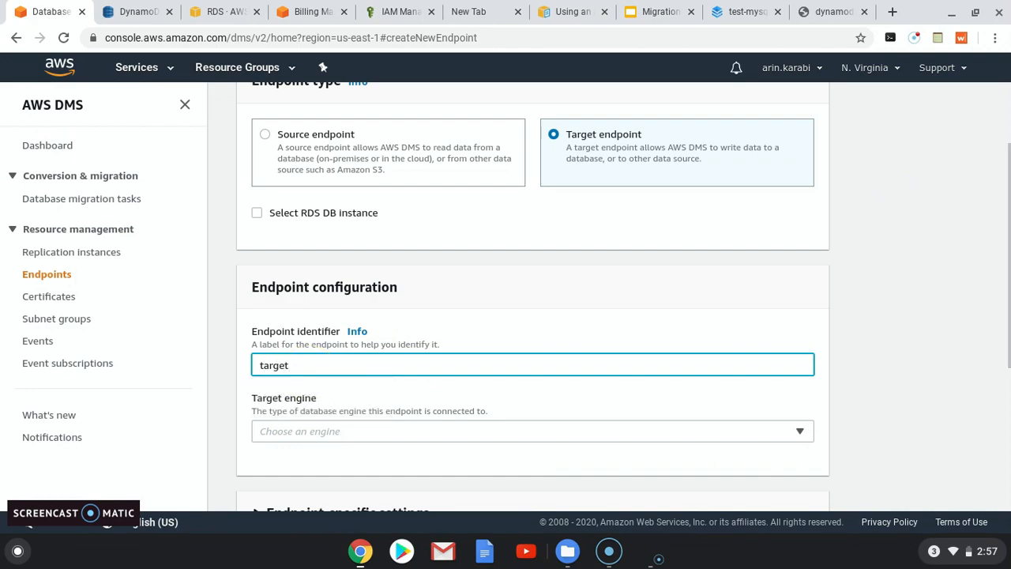
{"action": "left_click", "coordinate": [309, 431]}
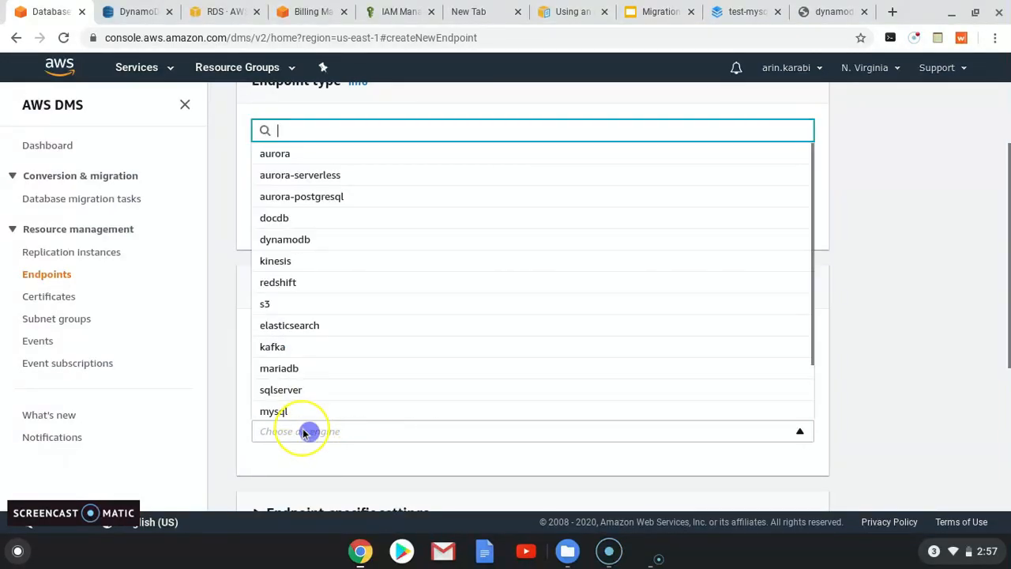
{"action": "left_click", "coordinate": [316, 240]}
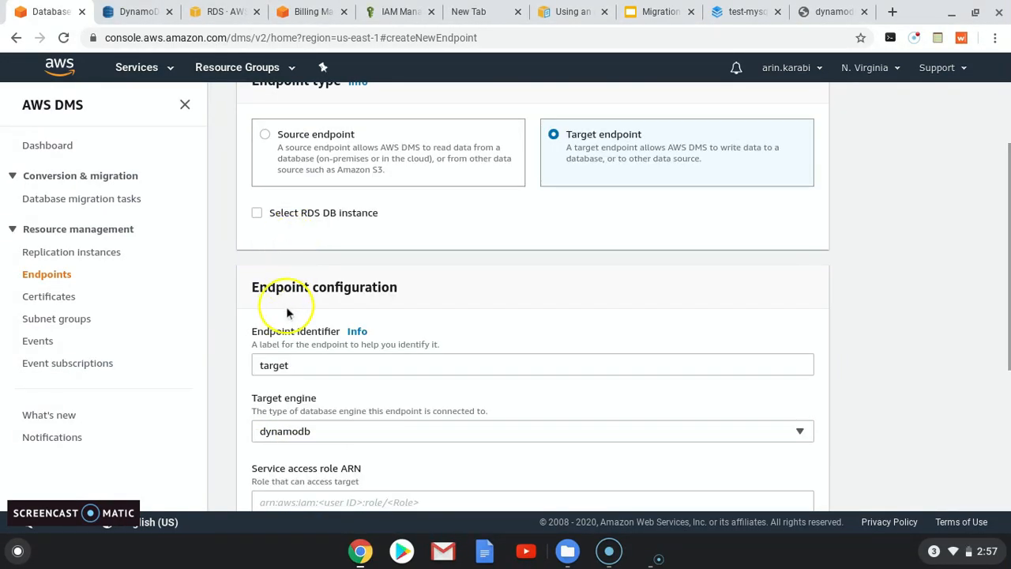
- Copy the DMS-Dynamodb-role ARN from the saved note, paste it as the service access role ARN, and create the target endpoint
{"action": "scroll", "coordinate": [287, 314], "scroll_direction": "down", "scroll_amount": 1}
{"action": "scroll", "coordinate": [287, 314], "scroll_direction": "down", "scroll_amount": 1}
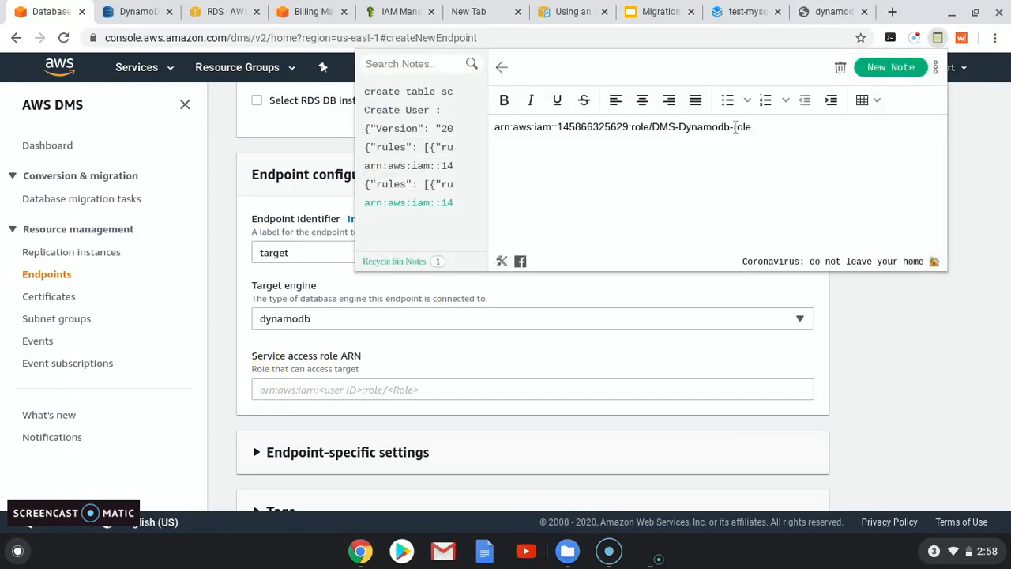
{"action": "left_click_drag", "start_coordinate": [655, 124], "coordinate": [774, 128]}
{"action": "key", "text": "ctrl+c"}
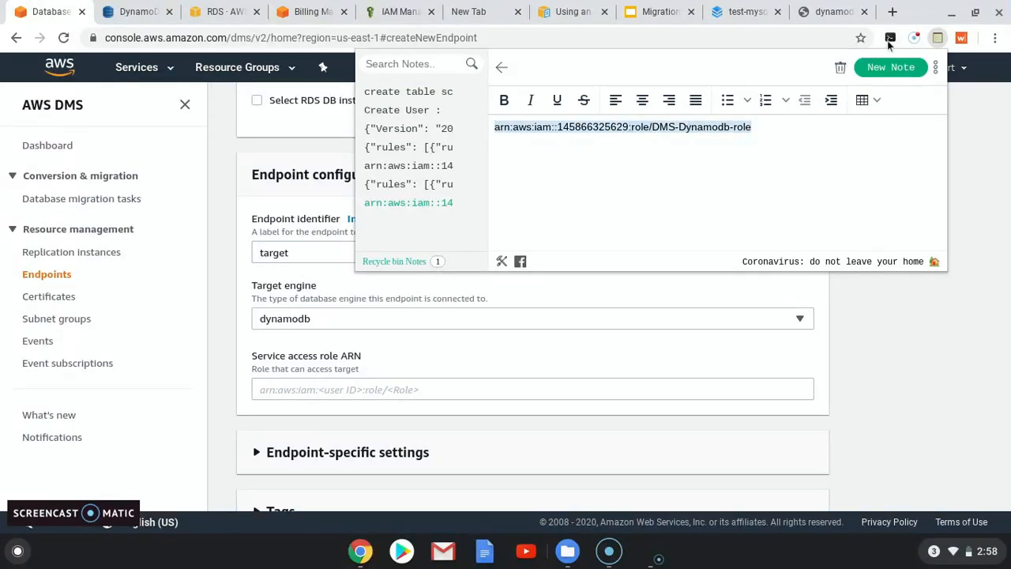
{"action": "left_click", "coordinate": [966, 300]}
{"action": "left_click", "coordinate": [328, 389]}
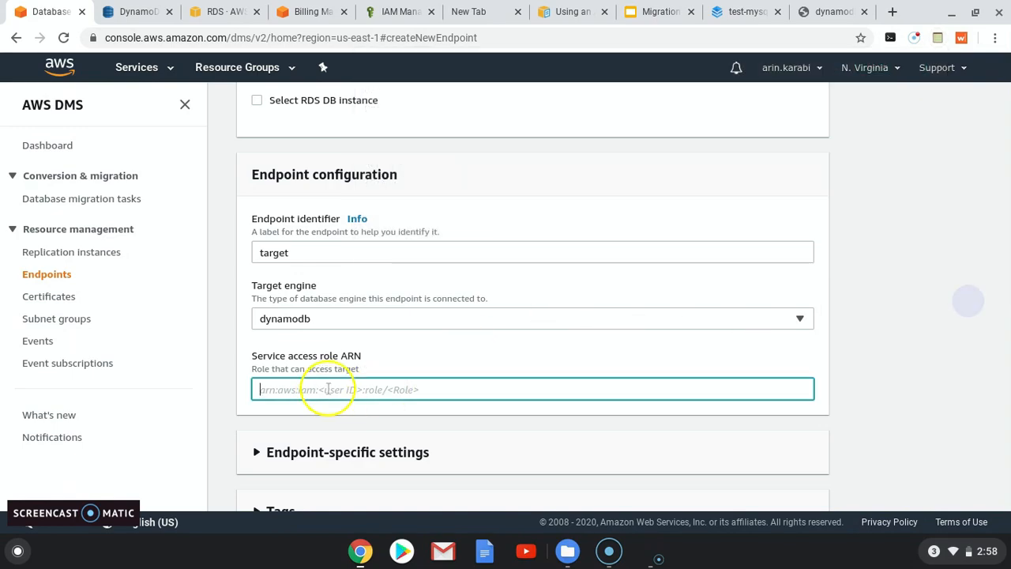
{"action": "key", "text": "ctrl+v"}
{"action": "scroll", "coordinate": [461, 393], "scroll_direction": "down", "scroll_amount": 2}
{"action": "left_click", "coordinate": [775, 485]}
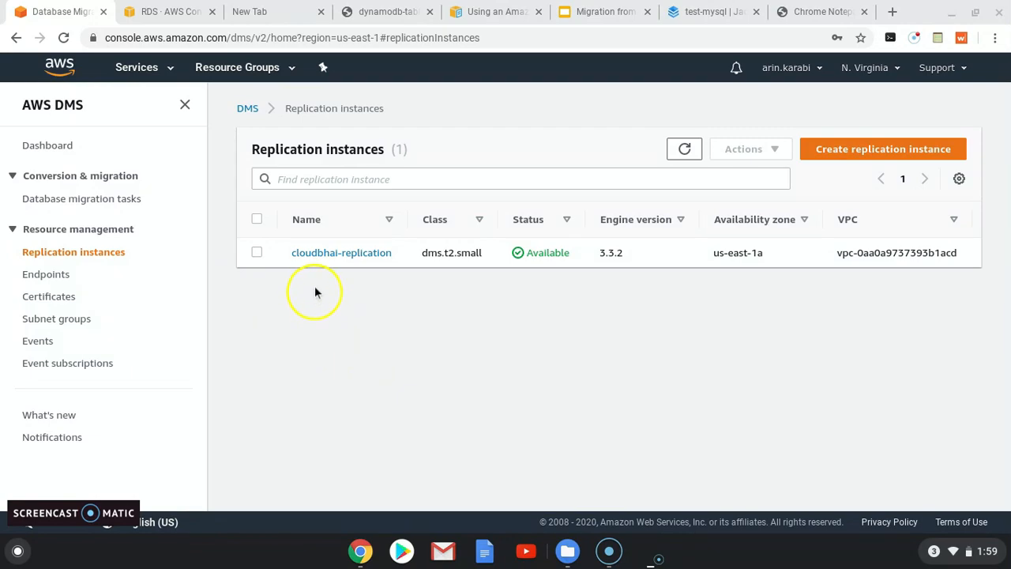
- Run a connection test for the target endpoint using the cloudbhai-replication instance
{"action": "left_click", "coordinate": [43, 275]}
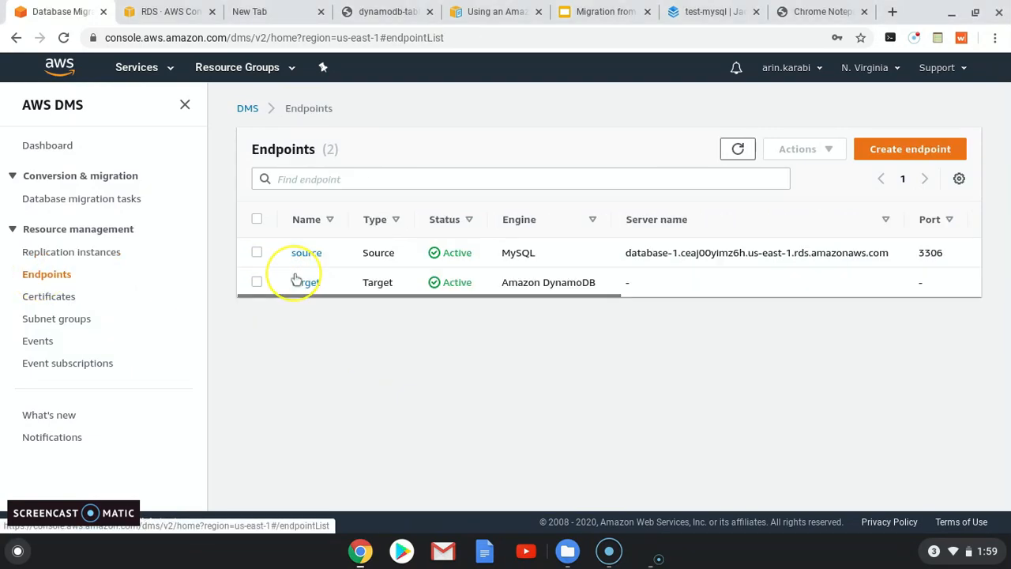
{"action": "left_click", "coordinate": [257, 282]}
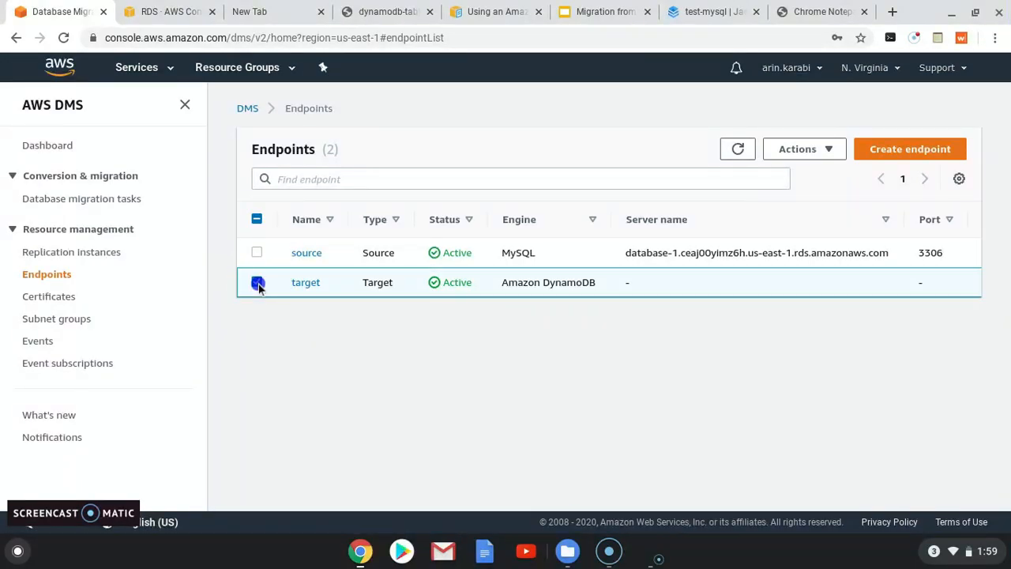
{"action": "left_click", "coordinate": [822, 154]}
{"action": "left_click", "coordinate": [824, 196]}
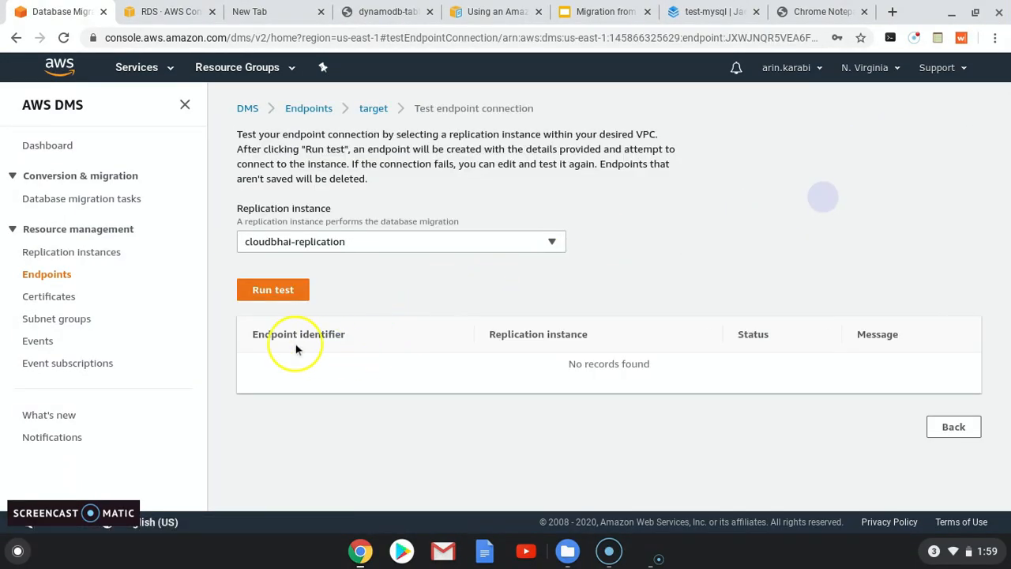
{"action": "left_click", "coordinate": [273, 292]}
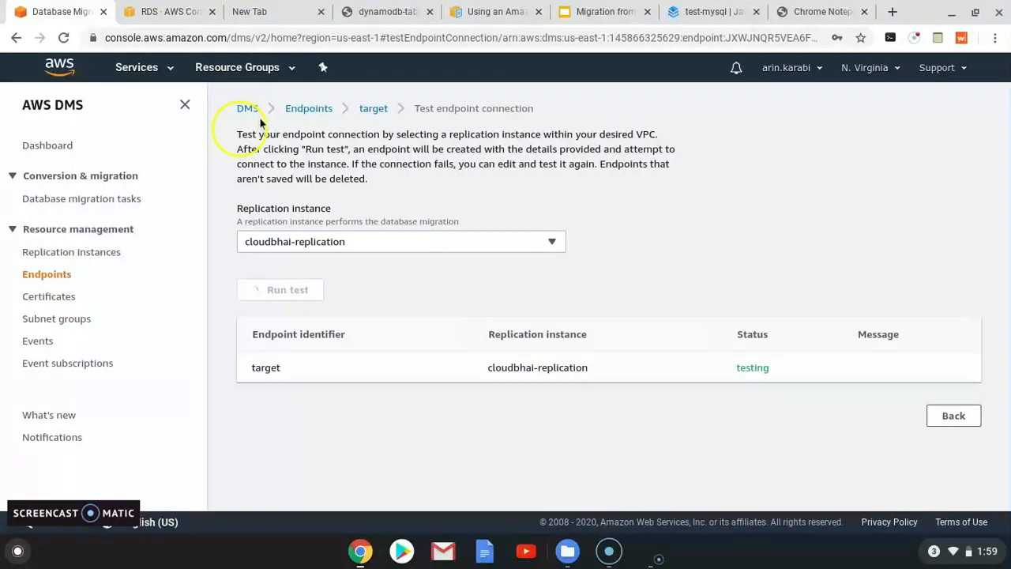
- Return to the endpoint list and run a connection test for the source endpoint using cloudbhai-replication
{"action": "left_click", "coordinate": [313, 111]}
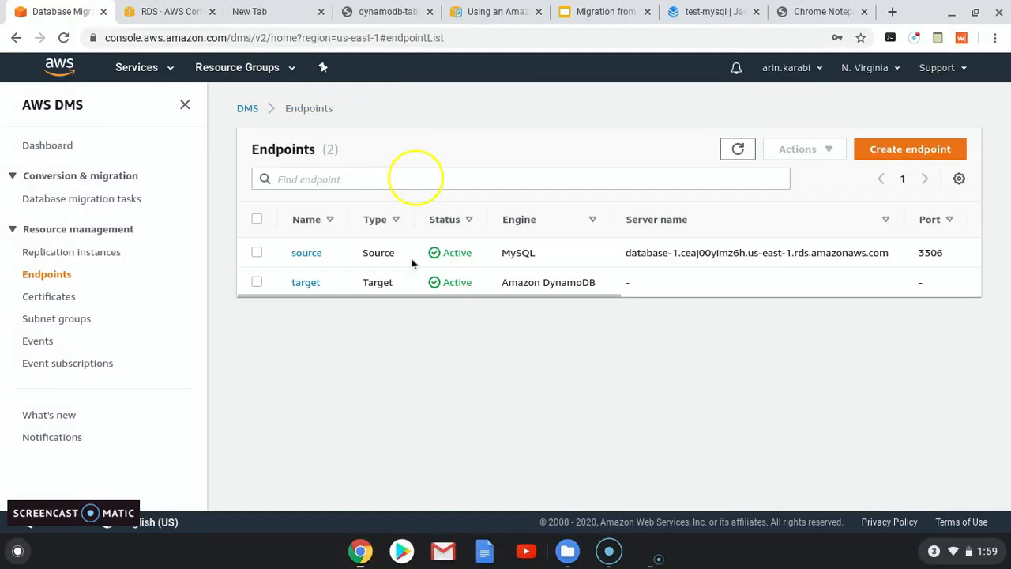
{"action": "left_click", "coordinate": [257, 253]}
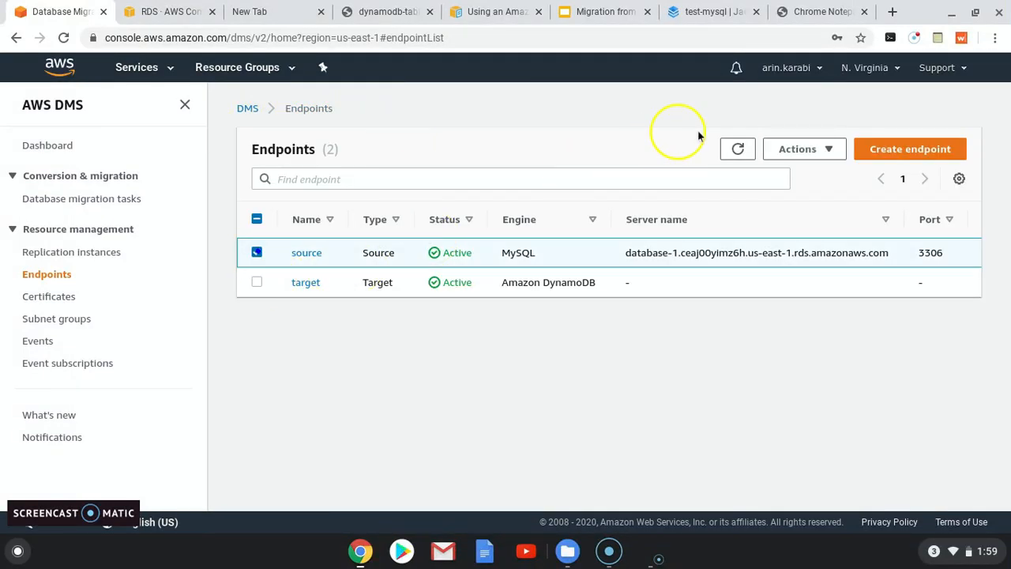
{"action": "left_click", "coordinate": [825, 148]}
{"action": "left_click", "coordinate": [829, 195]}
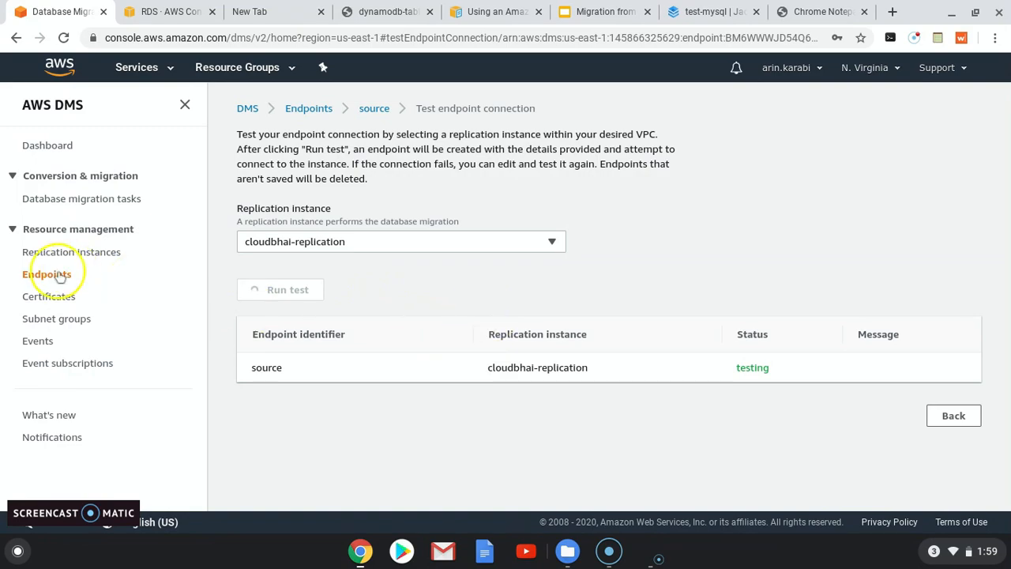
- Open the target endpoint's connections and refresh them to check the status of its connection test
{"action": "left_click", "coordinate": [309, 108]}
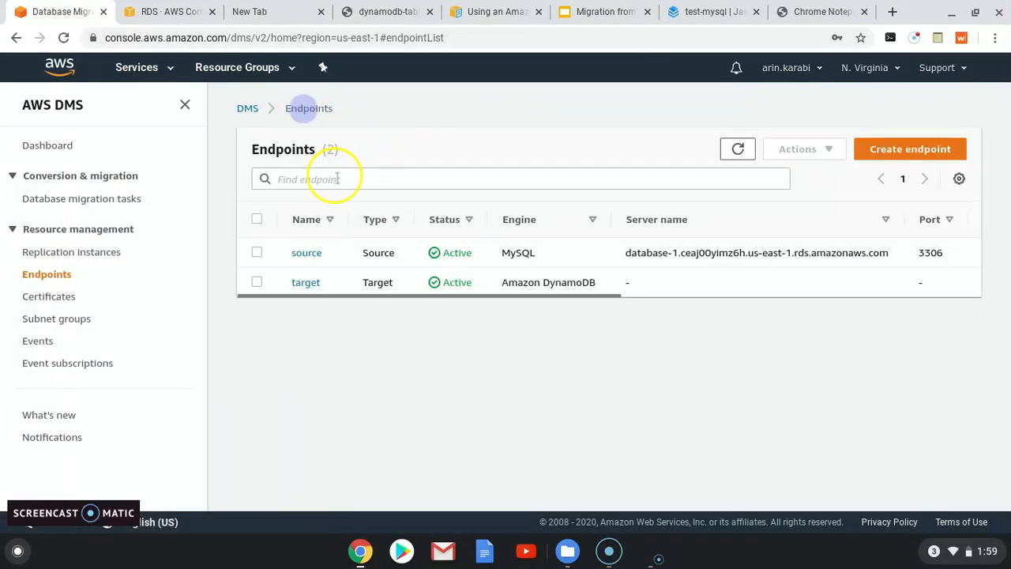
{"action": "left_click", "coordinate": [306, 286]}
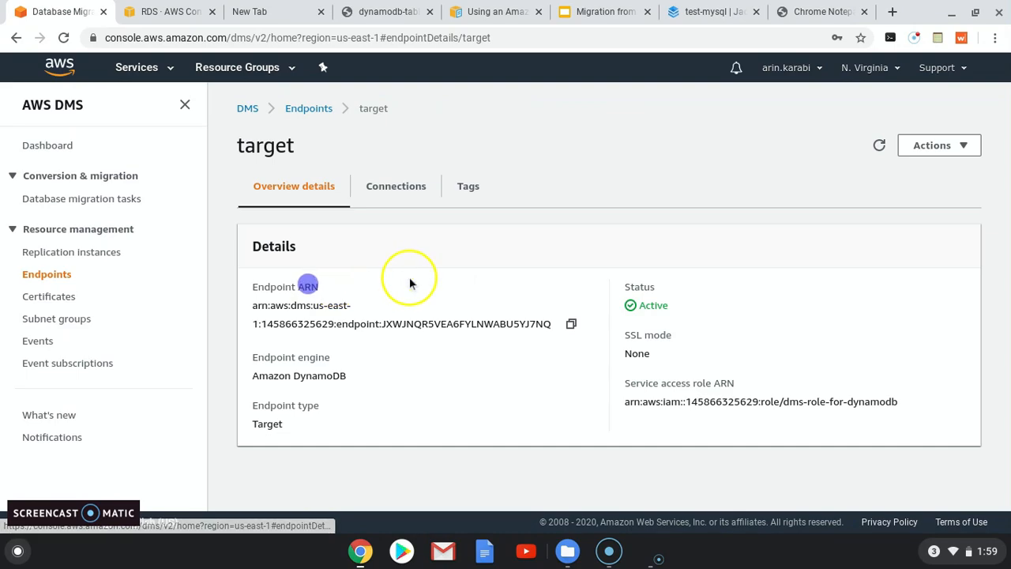
{"action": "left_click", "coordinate": [403, 188]}
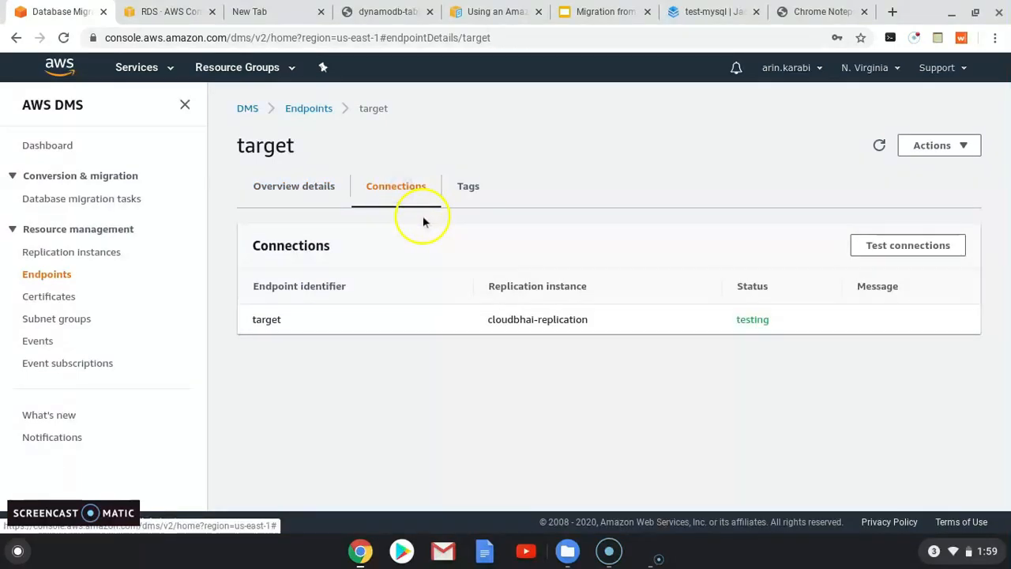
{"action": "left_click", "coordinate": [880, 147]}
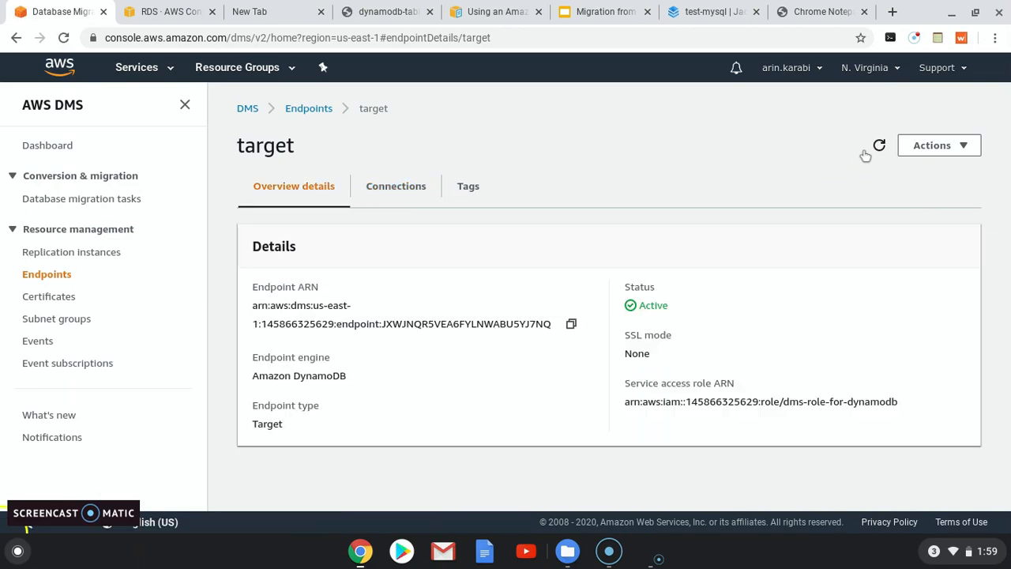
{"action": "left_click", "coordinate": [399, 189]}
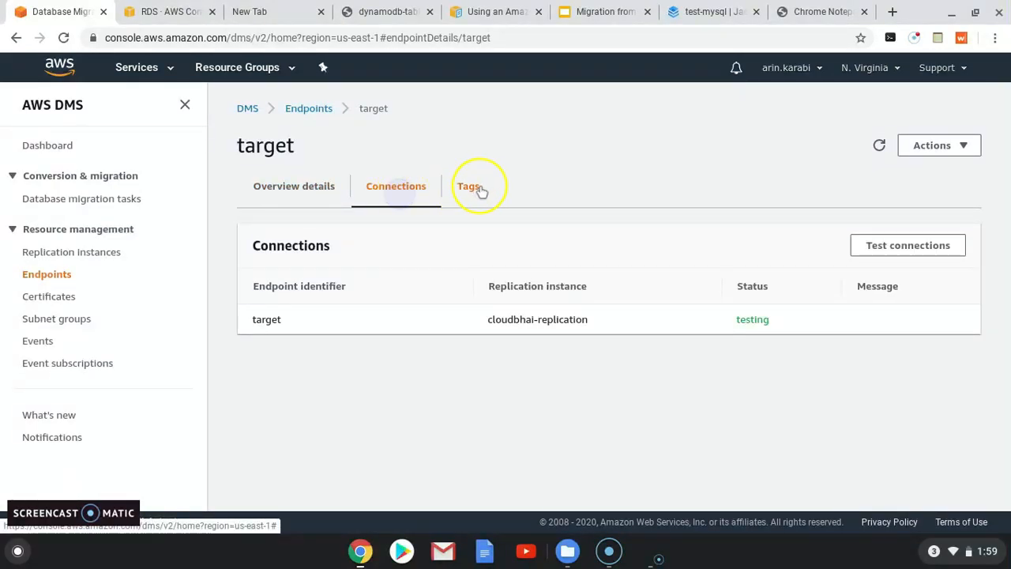
{"action": "left_click", "coordinate": [880, 148]}
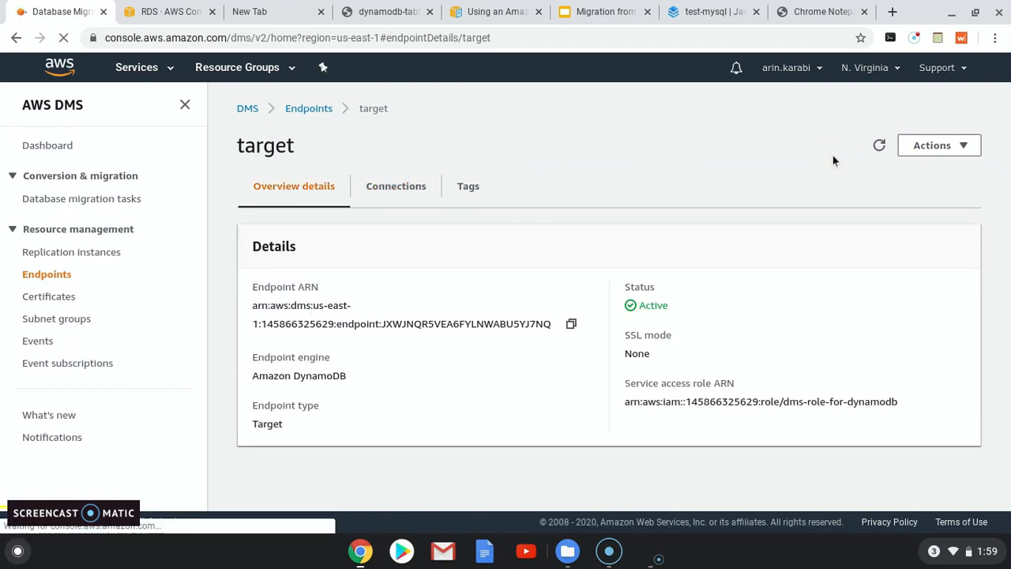
{"action": "left_click", "coordinate": [401, 188]}
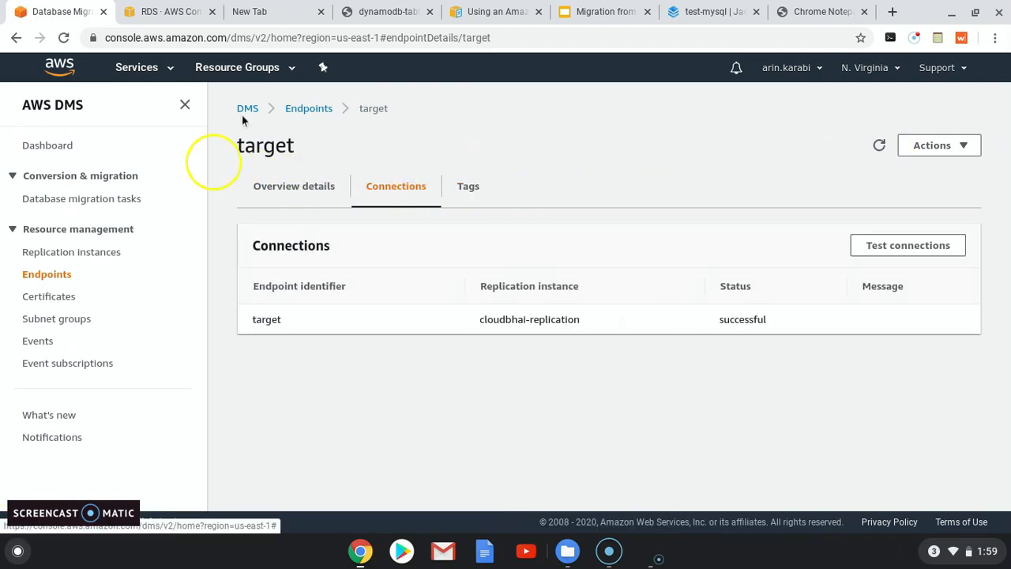
- Check the source endpoint's connection test status on its test page and in the connections of its details
{"action": "left_click", "coordinate": [309, 110]}
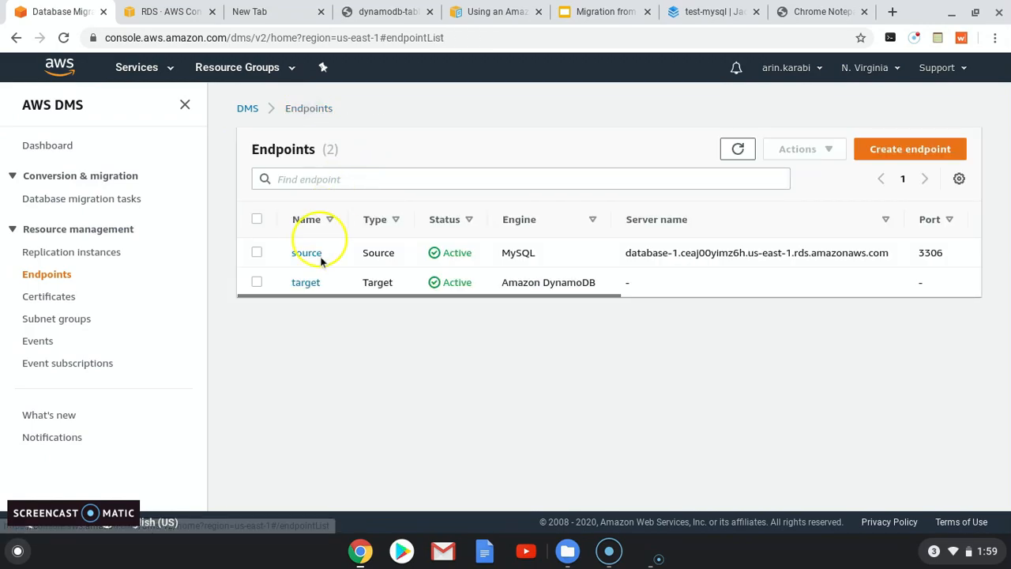
{"action": "left_click", "coordinate": [258, 253]}
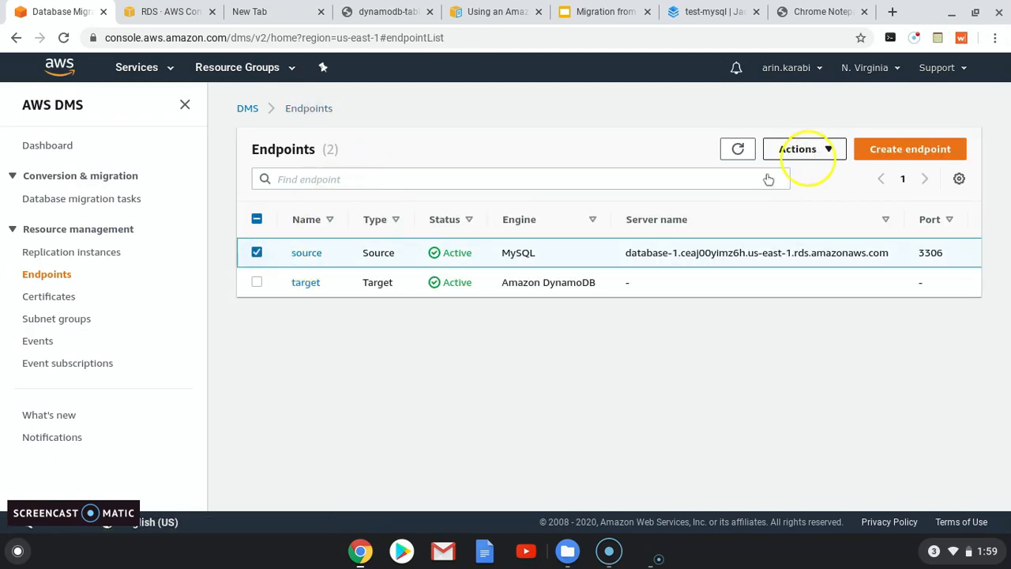
{"action": "left_click", "coordinate": [826, 149]}
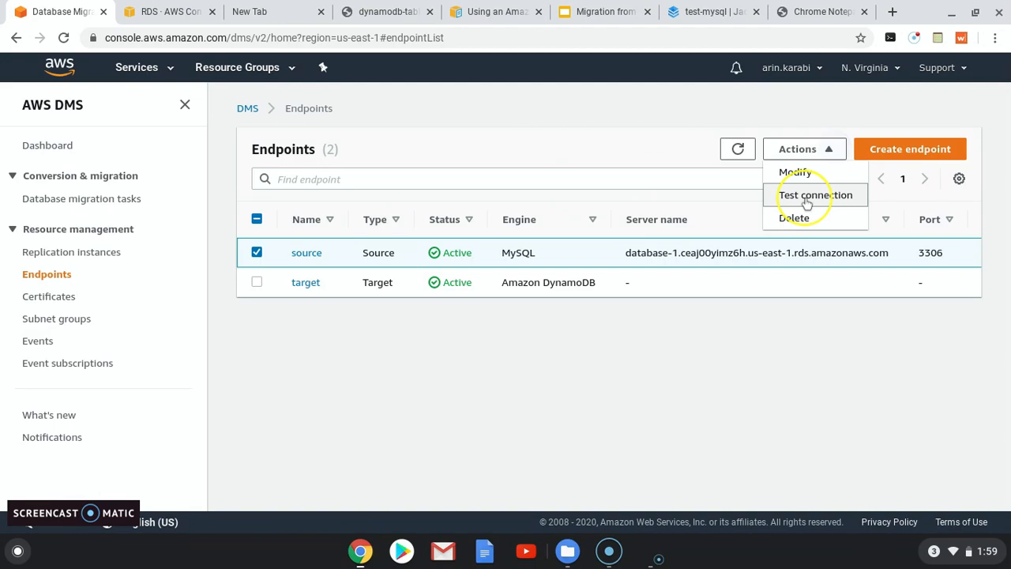
{"action": "left_click", "coordinate": [802, 195]}
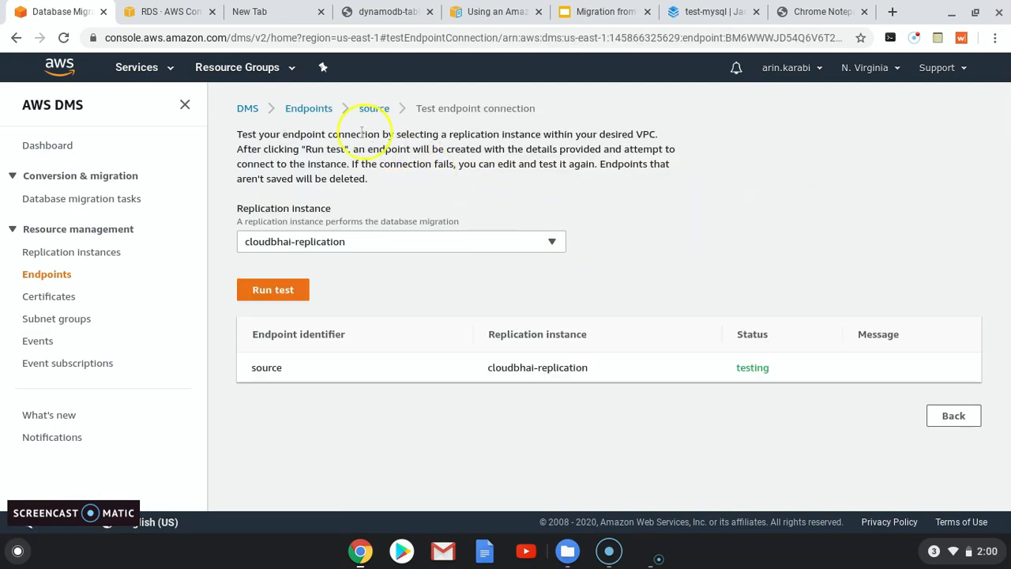
{"action": "left_click", "coordinate": [308, 108]}
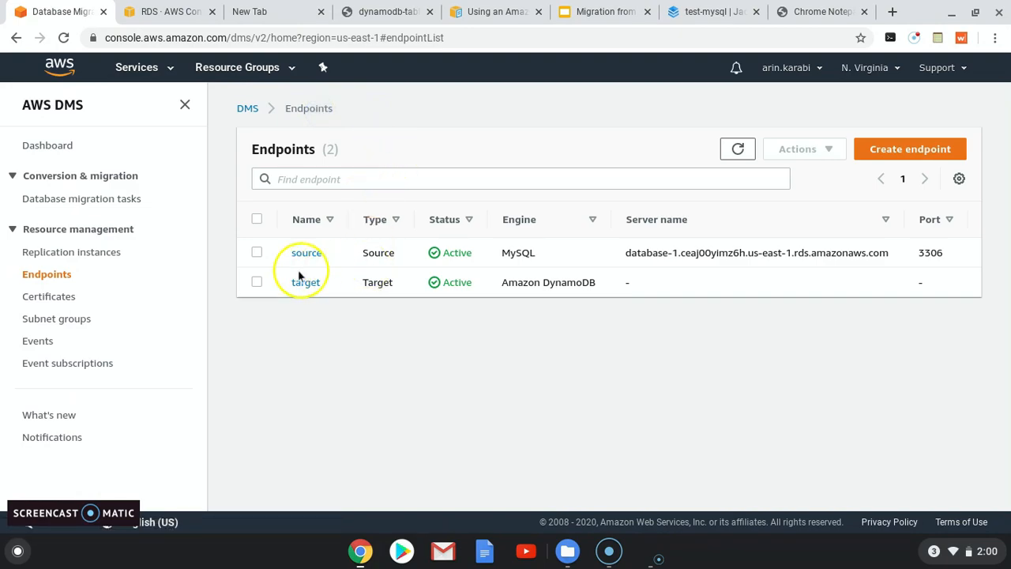
{"action": "left_click", "coordinate": [258, 252]}
{"action": "left_click", "coordinate": [307, 252]}
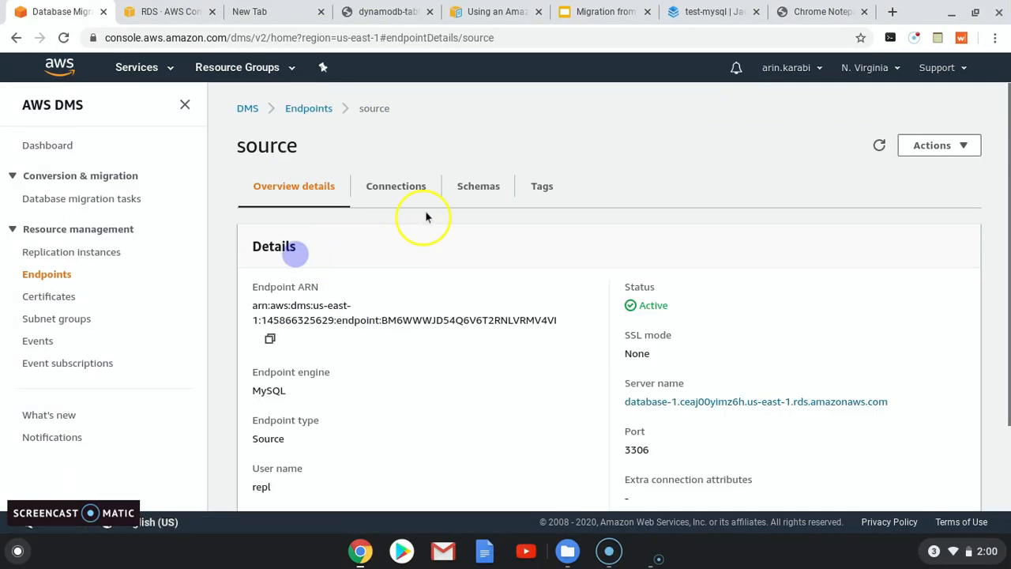
{"action": "left_click", "coordinate": [407, 185]}
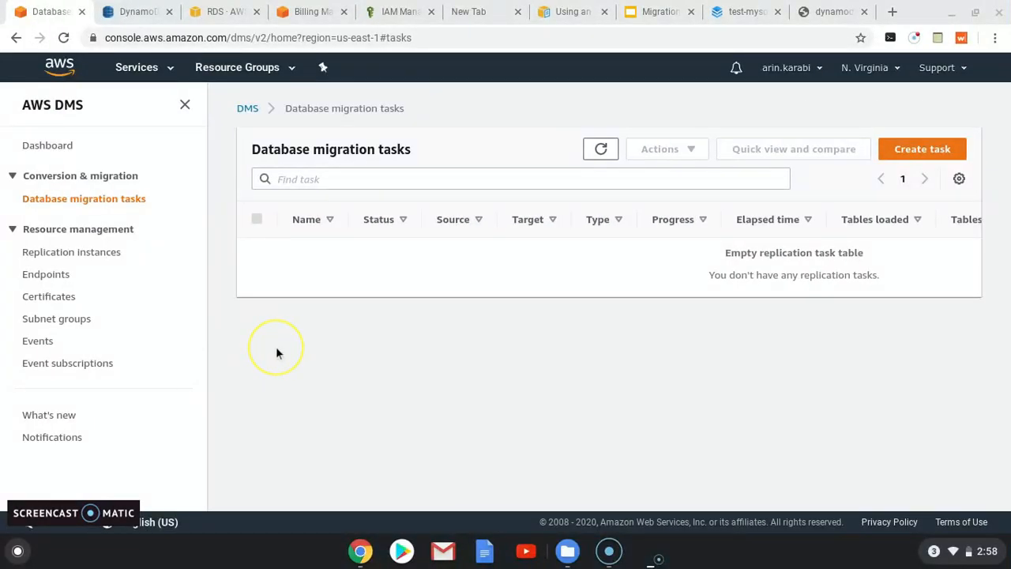
- Start a new database migration task with the identifier cloudbhai-task
{"action": "left_click", "coordinate": [276, 349]}
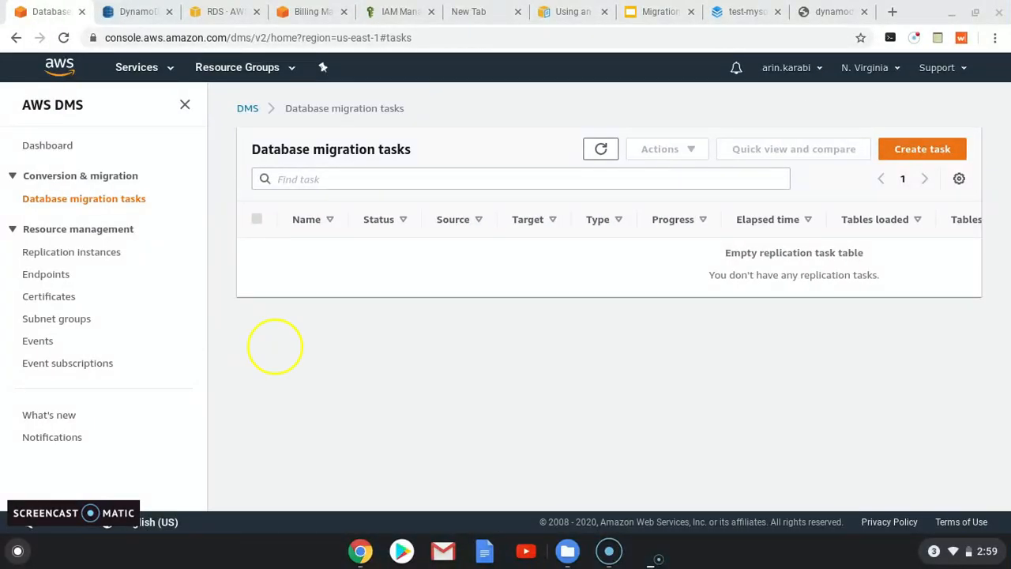
{"action": "left_click", "coordinate": [923, 150]}
{"action": "left_click", "coordinate": [307, 257]}
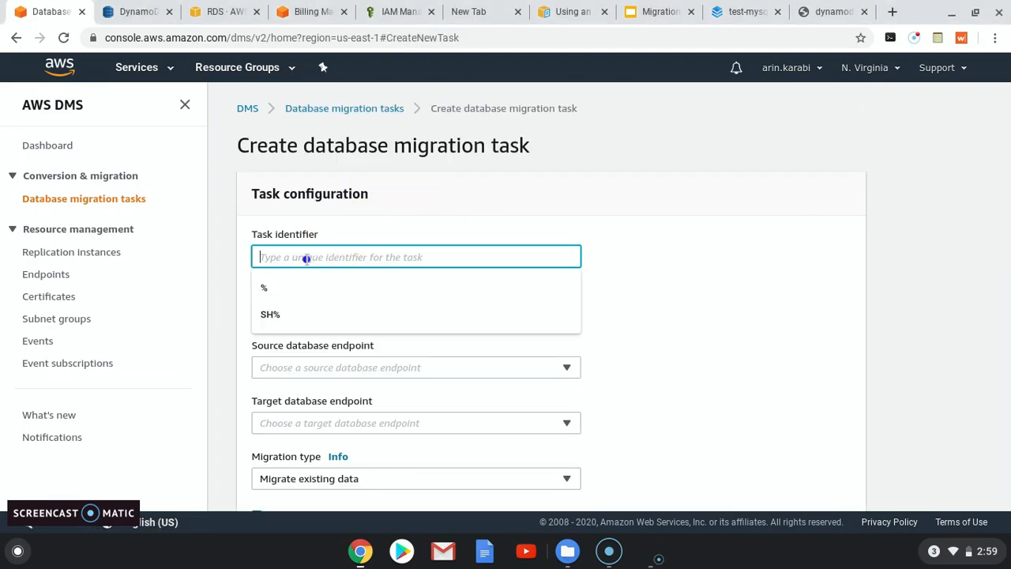
{"action": "type", "text": "cloudbhai-"}
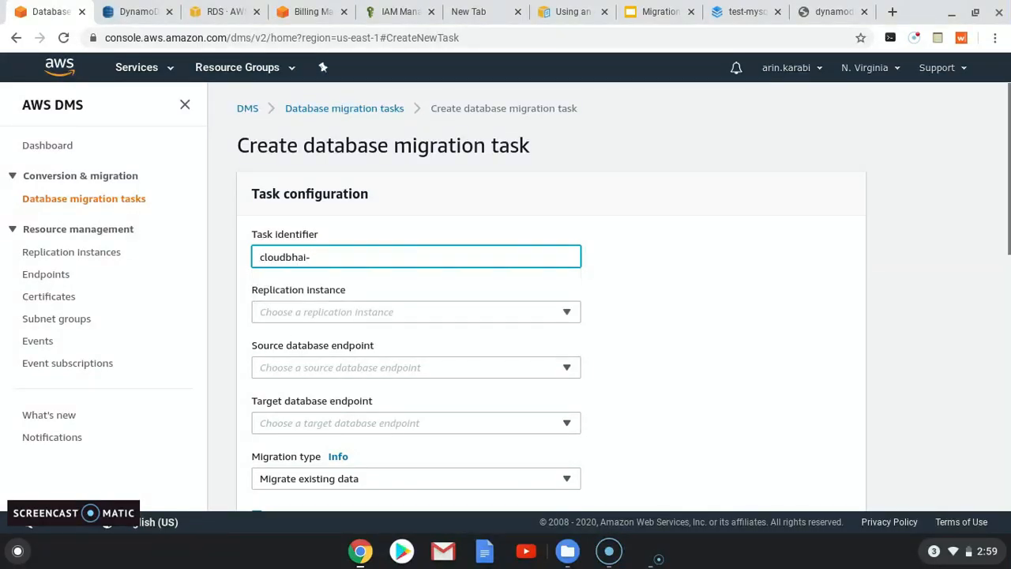
{"action": "type", "text": "task"}
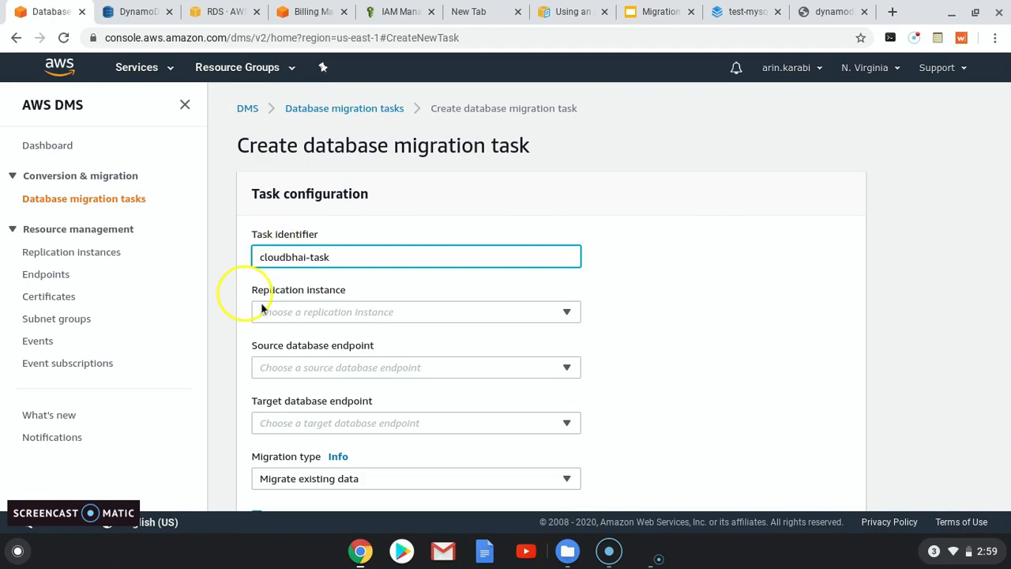
- Assign the cloudbhai-replication instance, the source endpoint named source and the target endpoint named target to the migration task
{"action": "left_click", "coordinate": [276, 311]}
{"action": "left_click", "coordinate": [290, 356]}
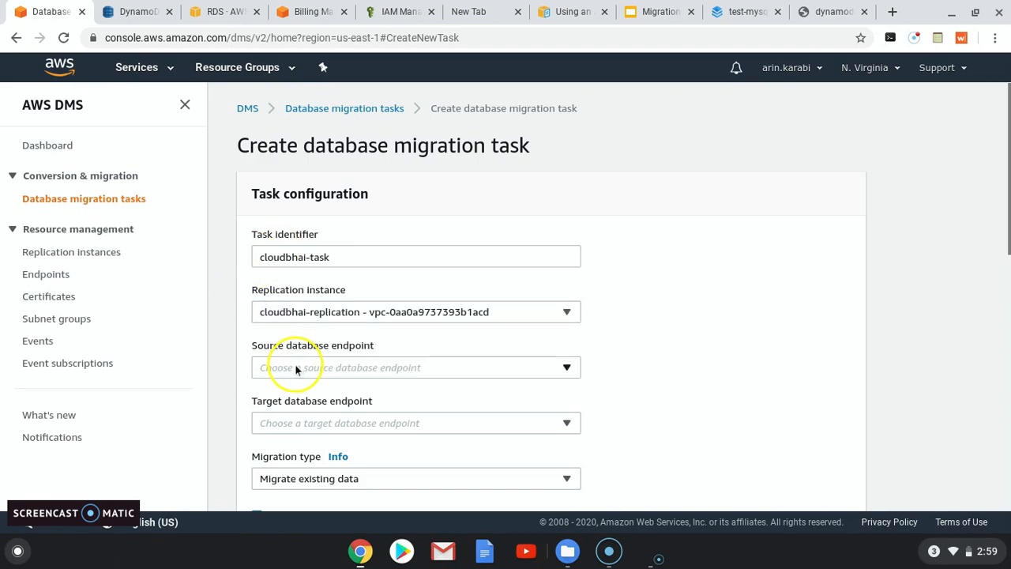
{"action": "left_click", "coordinate": [294, 365]}
{"action": "left_click", "coordinate": [289, 419]}
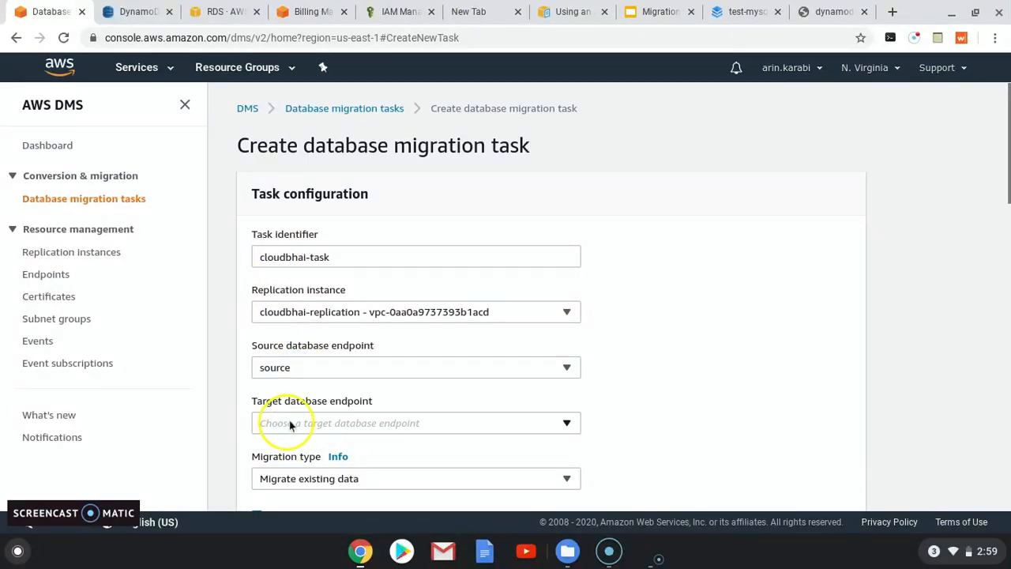
{"action": "left_click", "coordinate": [288, 423]}
{"action": "left_click", "coordinate": [277, 402]}
- Set the editing mode of the task's table mappings to JSON editor
{"action": "scroll", "coordinate": [286, 416], "scroll_direction": "down", "scroll_amount": 3}
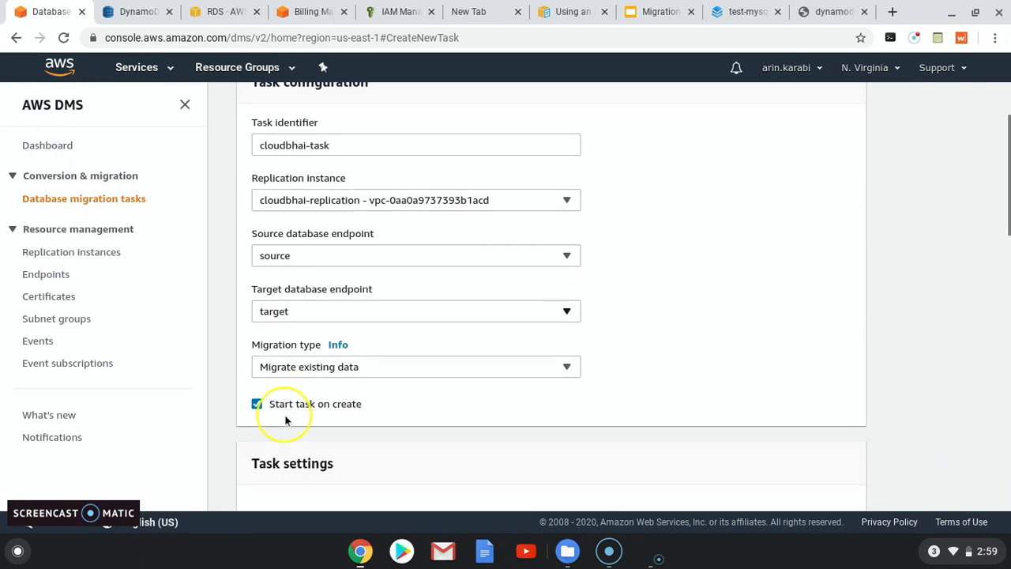
{"action": "scroll", "coordinate": [273, 387], "scroll_direction": "down", "scroll_amount": 2}
{"action": "scroll", "coordinate": [268, 332], "scroll_direction": "down", "scroll_amount": 1}
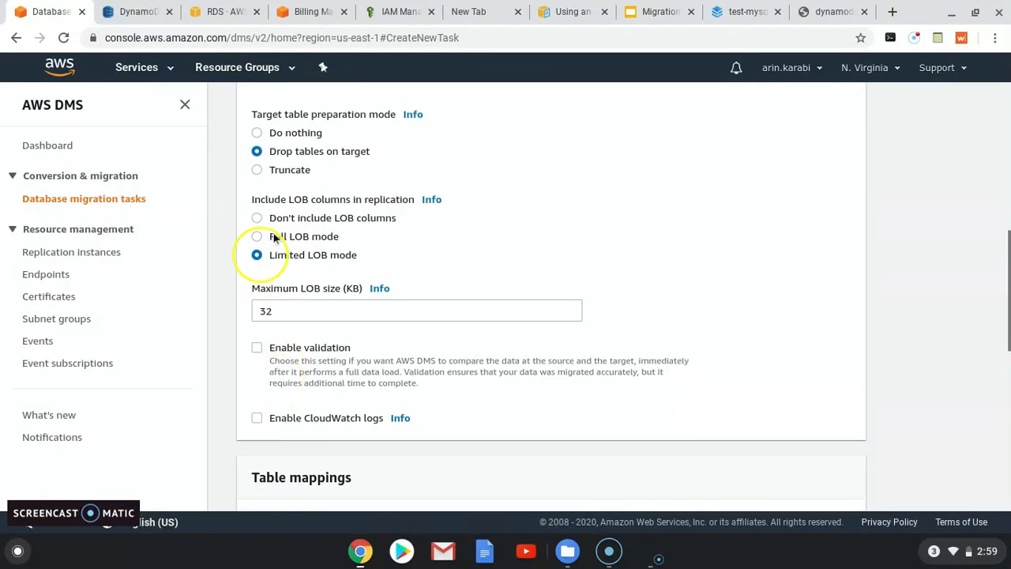
{"action": "scroll", "coordinate": [308, 372], "scroll_direction": "down", "scroll_amount": 1}
{"action": "scroll", "coordinate": [315, 384], "scroll_direction": "down", "scroll_amount": 2}
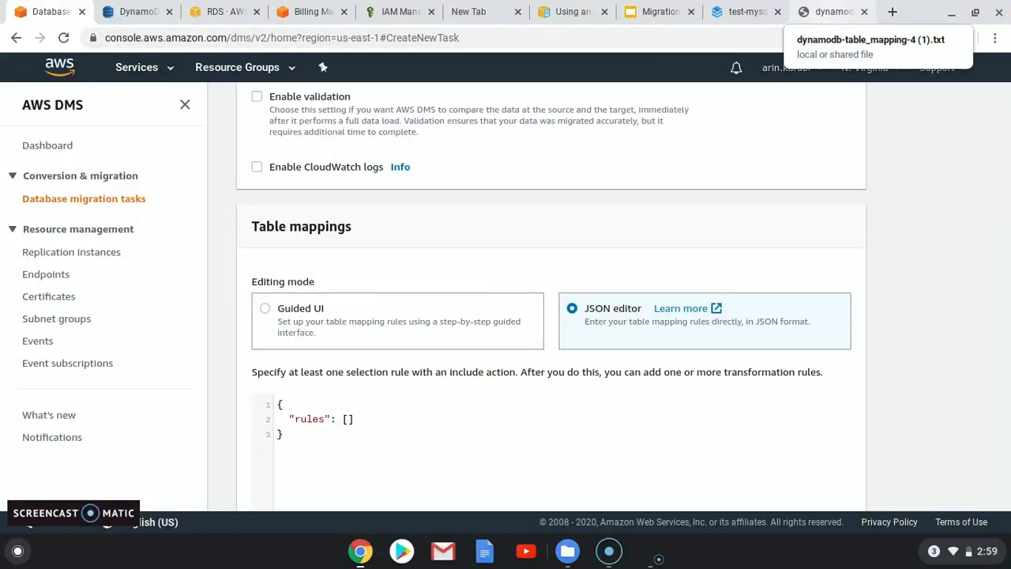
- Copy the mapping rules from dynamodb-table_mapping-4 (1).txt and replace the default JSON in the task's table mappings with them
{"action": "left_click", "coordinate": [831, 20]}
{"action": "scroll", "coordinate": [141, 242], "scroll_direction": "down", "scroll_amount": 1}
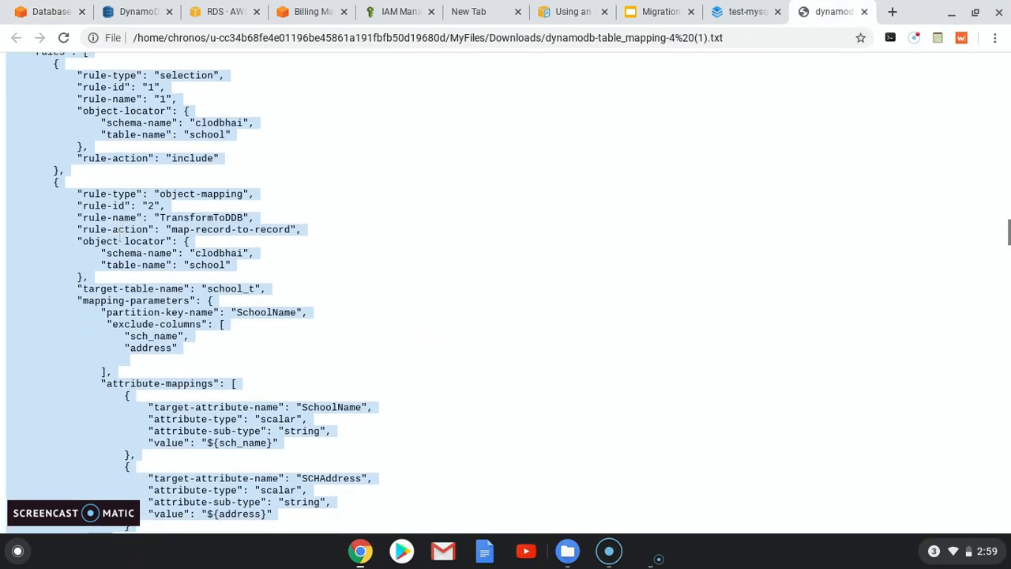
{"action": "right_click", "coordinate": [91, 113]}
{"action": "left_click", "coordinate": [105, 120]}
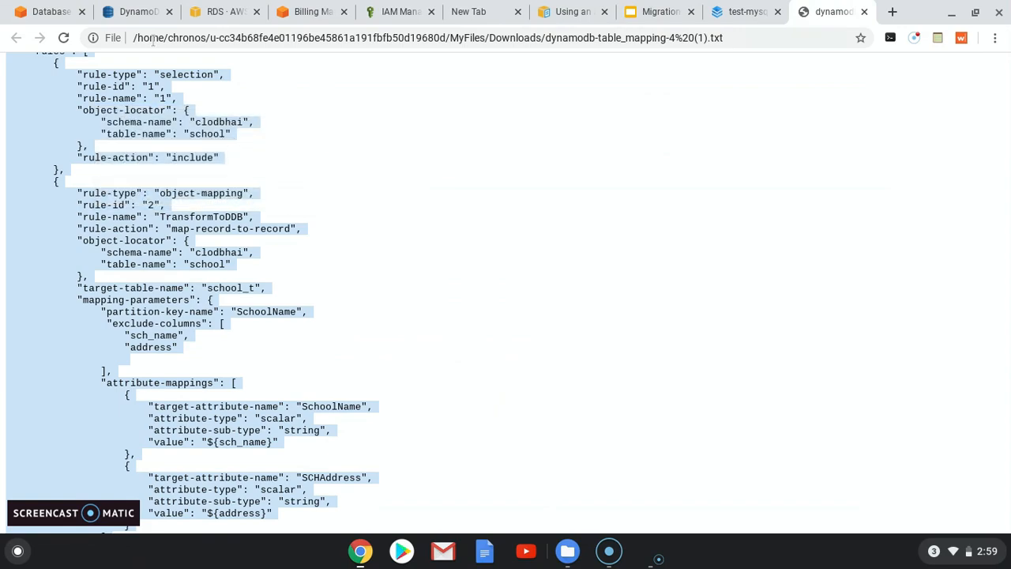
{"action": "left_click", "coordinate": [39, 15]}
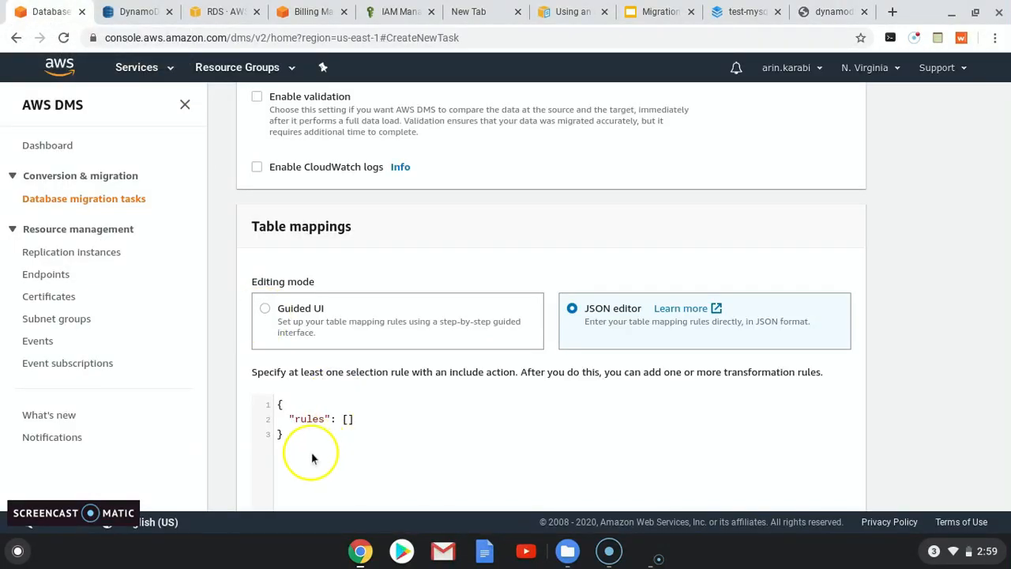
{"action": "left_click", "coordinate": [312, 458]}
{"action": "key", "text": "ctrl+a"}
{"action": "key", "text": "ctrl+v"}
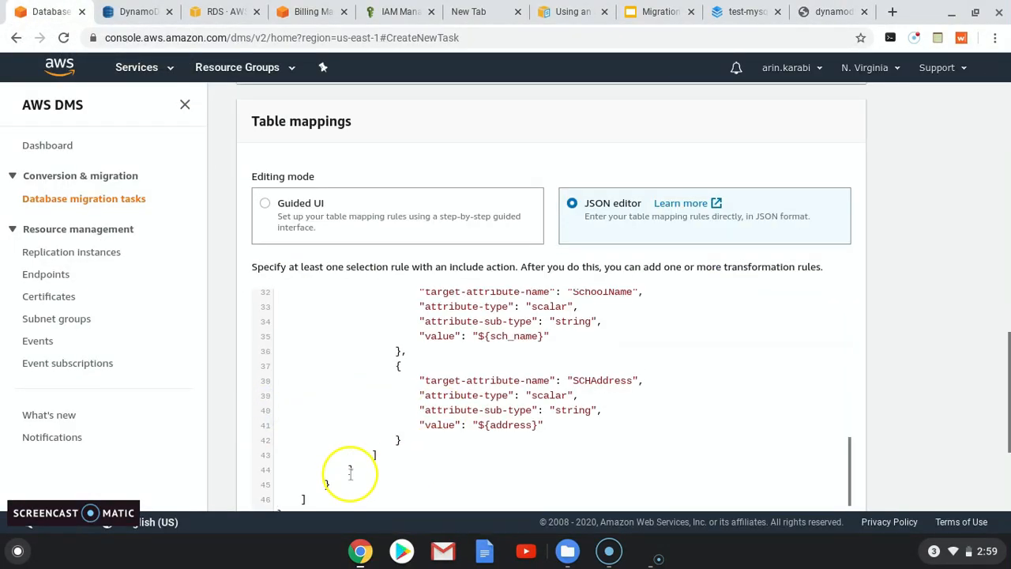
- Correct the schema-name to cloudbhai in both the selection rule and the object-mapping rule
{"action": "scroll", "coordinate": [350, 472], "scroll_direction": "up", "scroll_amount": 6}
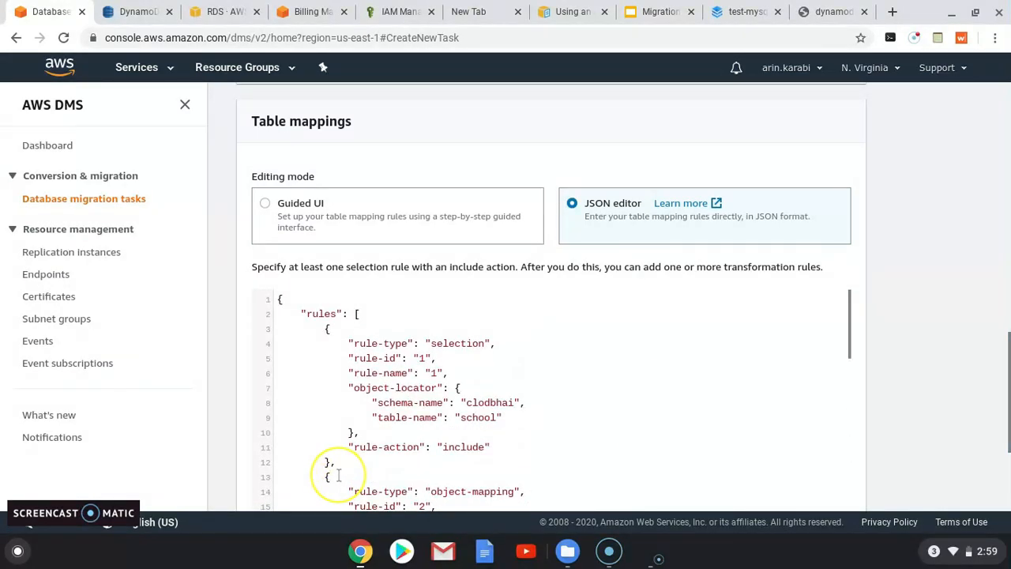
{"action": "left_click", "coordinate": [482, 402]}
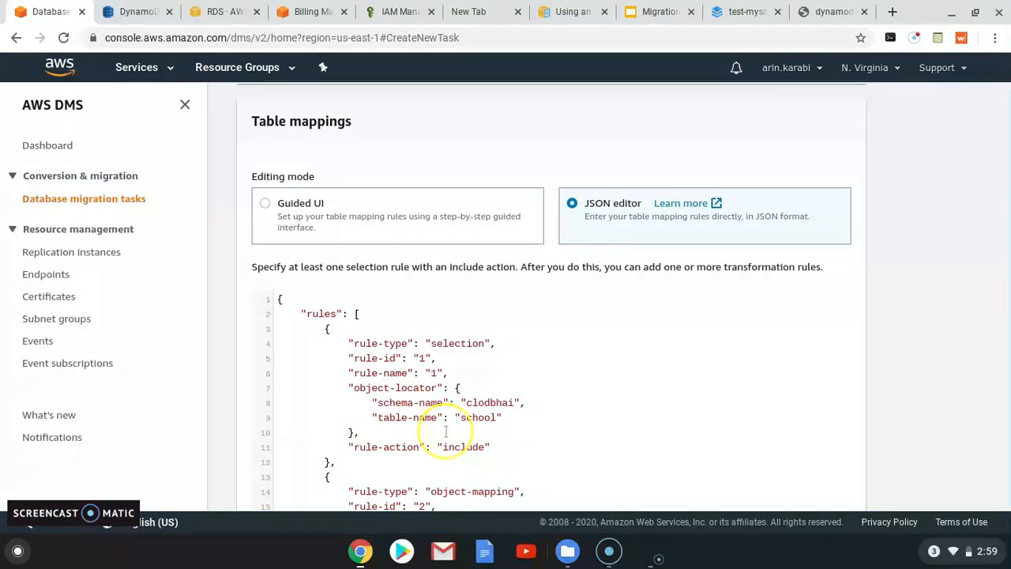
{"action": "type", "text": "u"}
{"action": "scroll", "coordinate": [514, 426], "scroll_direction": "down", "scroll_amount": 3}
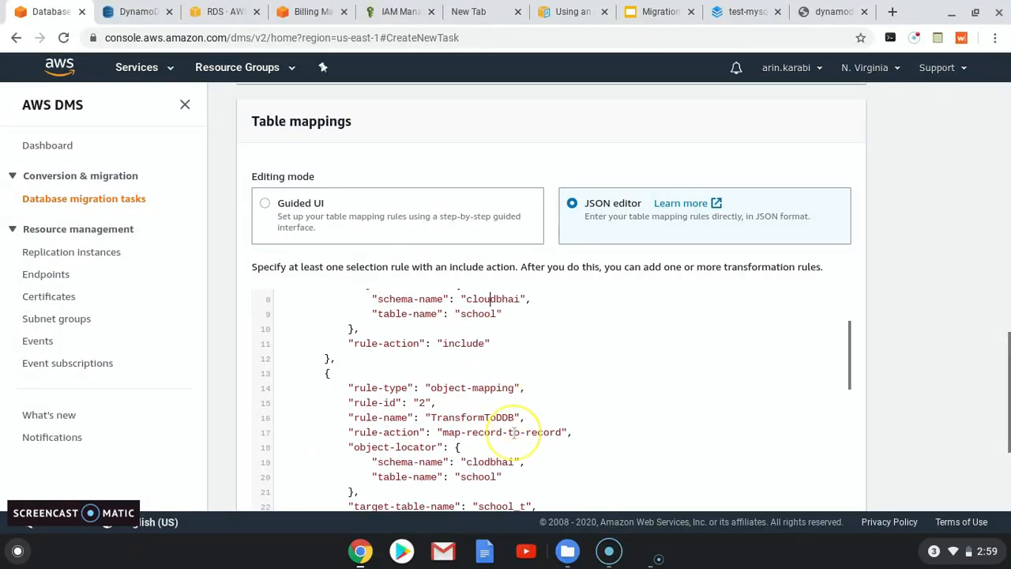
{"action": "scroll", "coordinate": [510, 432], "scroll_direction": "down", "scroll_amount": 1}
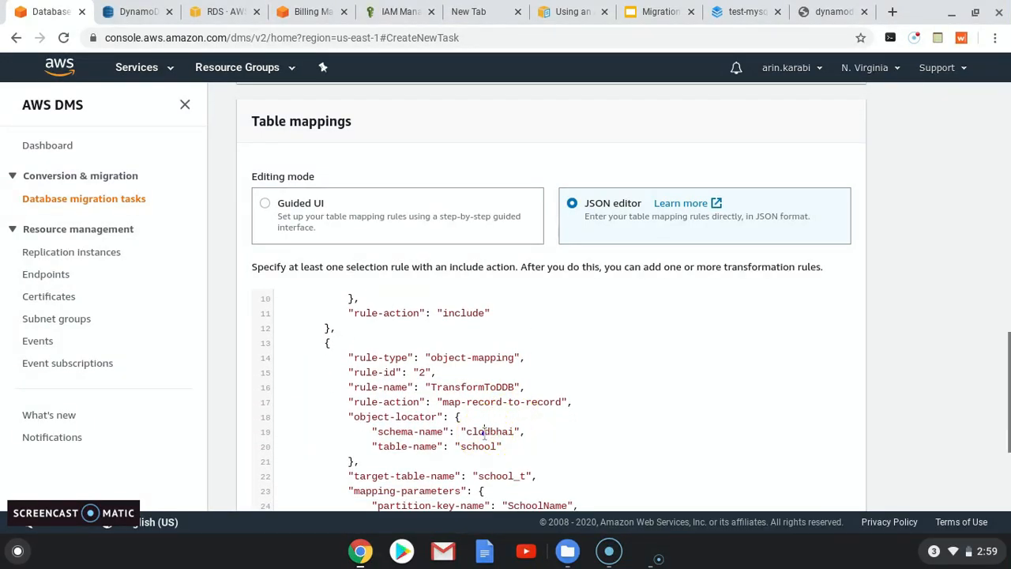
{"action": "left_click", "coordinate": [484, 431]}
{"action": "type", "text": "u"}
- Review the target table name and the remaining mapping rules, and create the migration task
{"action": "scroll", "coordinate": [502, 411], "scroll_direction": "down", "scroll_amount": 3}
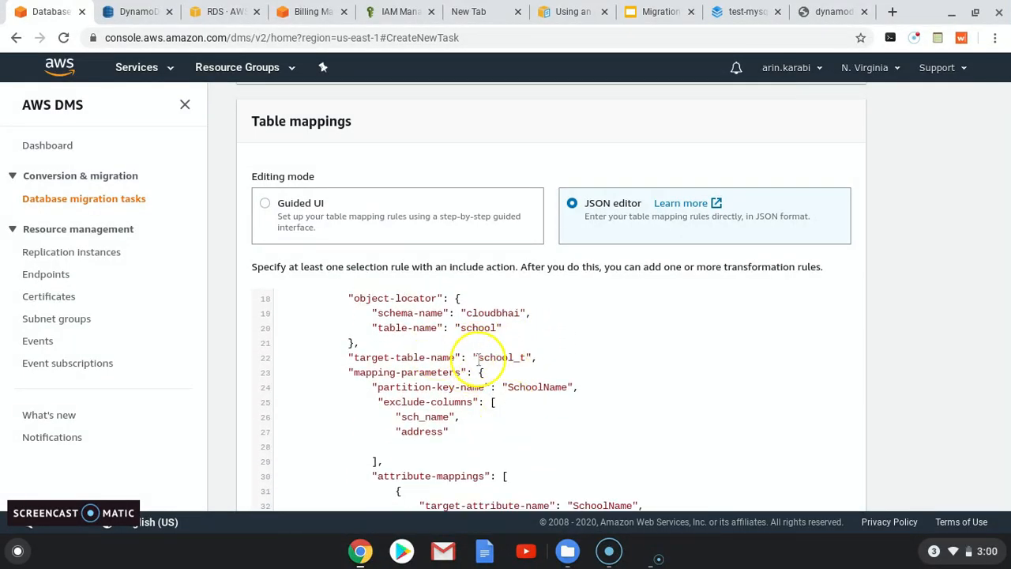
{"action": "left_click_drag", "start_coordinate": [479, 358], "coordinate": [529, 359]}
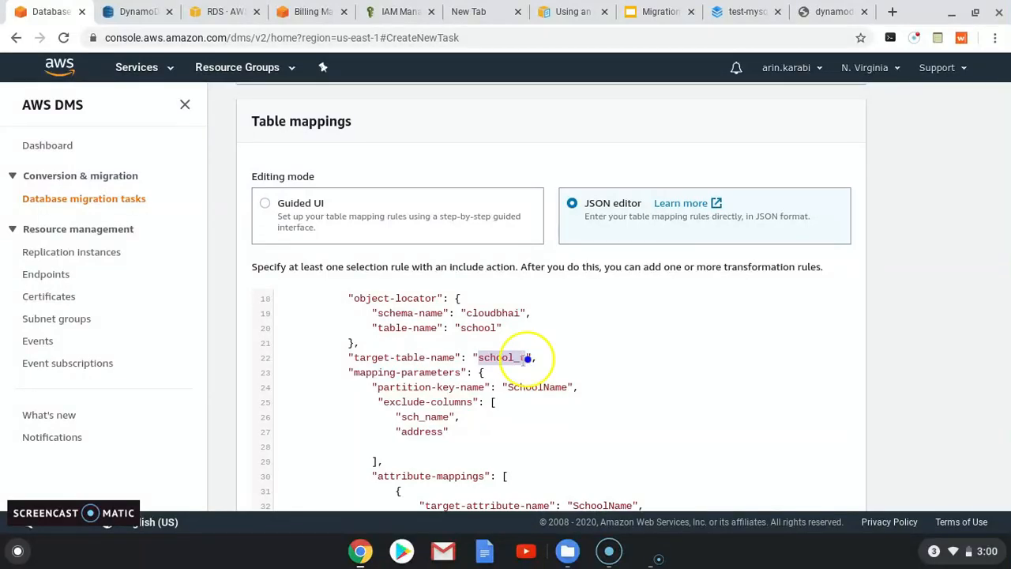
{"action": "scroll", "coordinate": [489, 376], "scroll_direction": "down", "scroll_amount": 5}
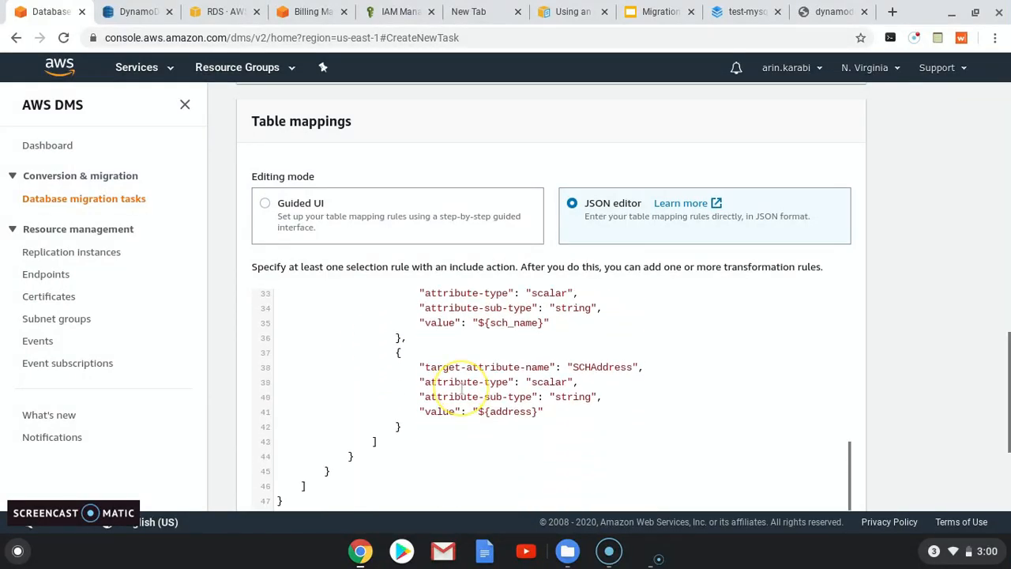
{"action": "scroll", "coordinate": [863, 422], "scroll_direction": "down", "scroll_amount": 3}
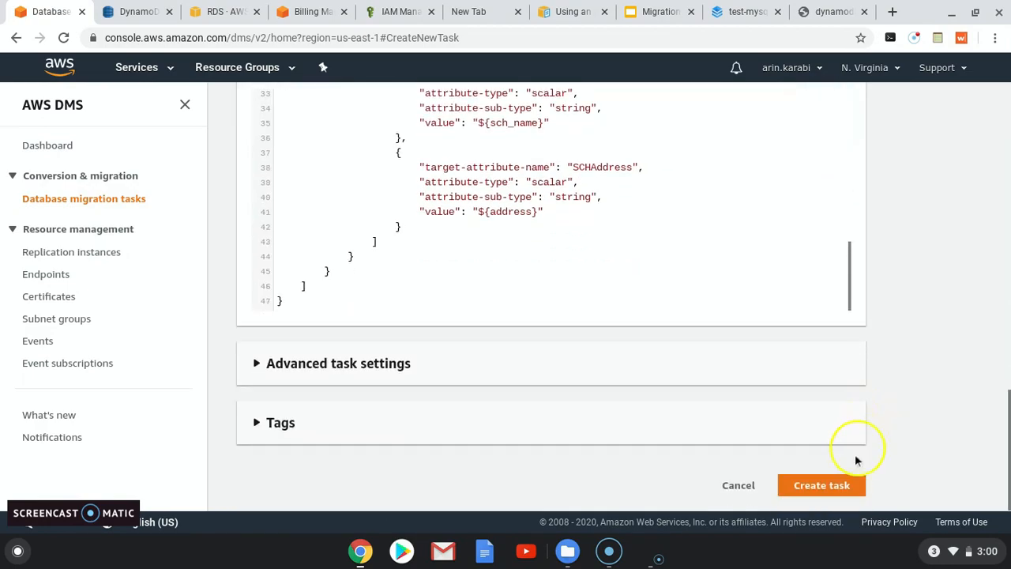
{"action": "left_click", "coordinate": [814, 485]}
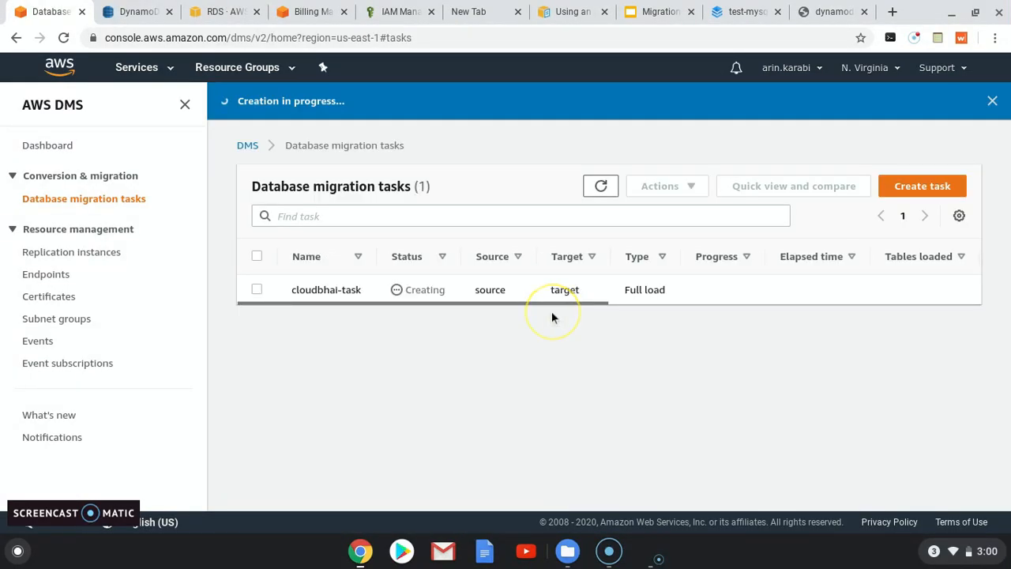
- Refresh the task list to check the status of cloudbhai-task, and examine the load state and full load rows in its table statistics
{"action": "left_click", "coordinate": [599, 186]}
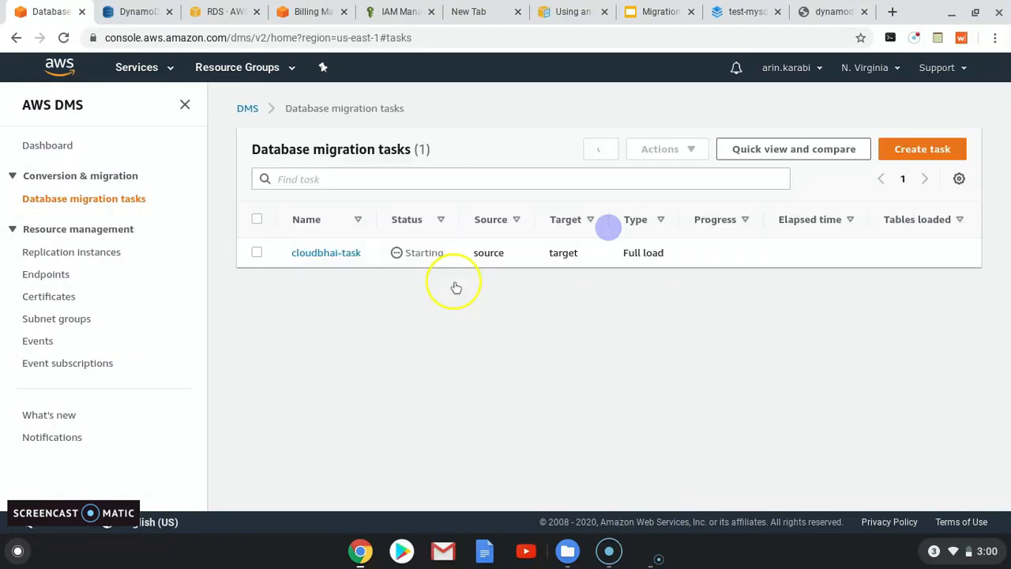
{"action": "left_click", "coordinate": [601, 150]}
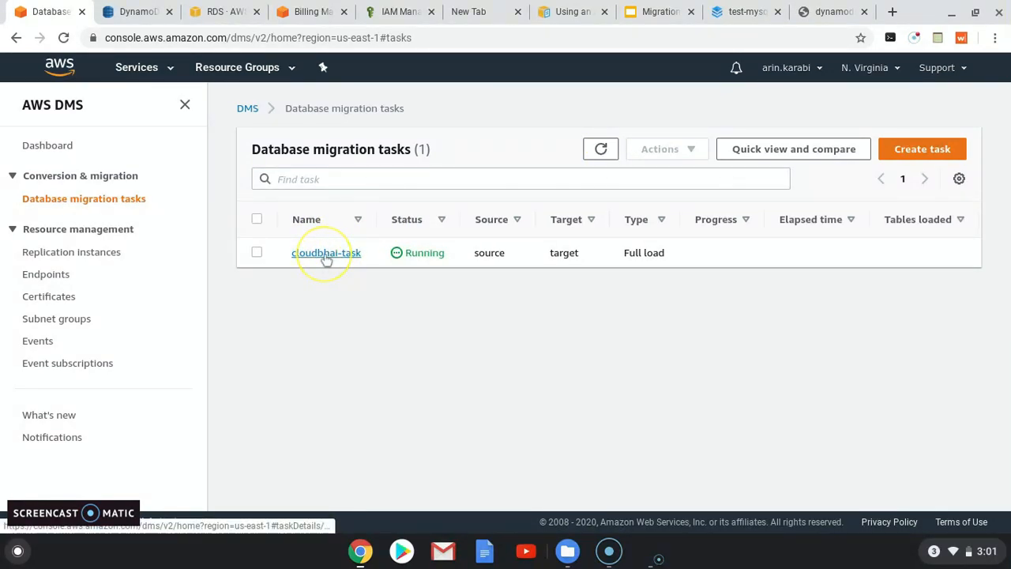
{"action": "left_click", "coordinate": [327, 254]}
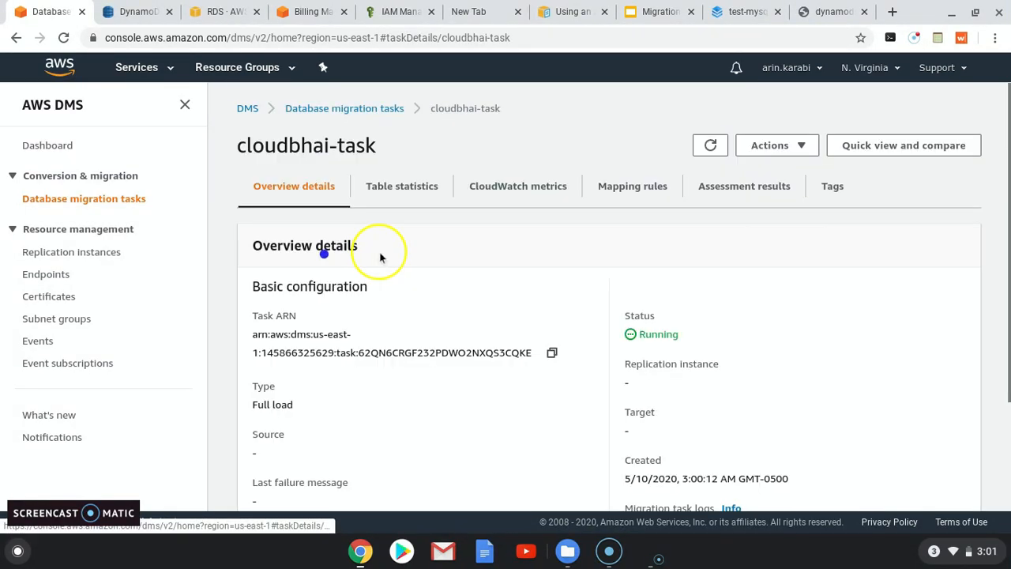
{"action": "left_click", "coordinate": [405, 188]}
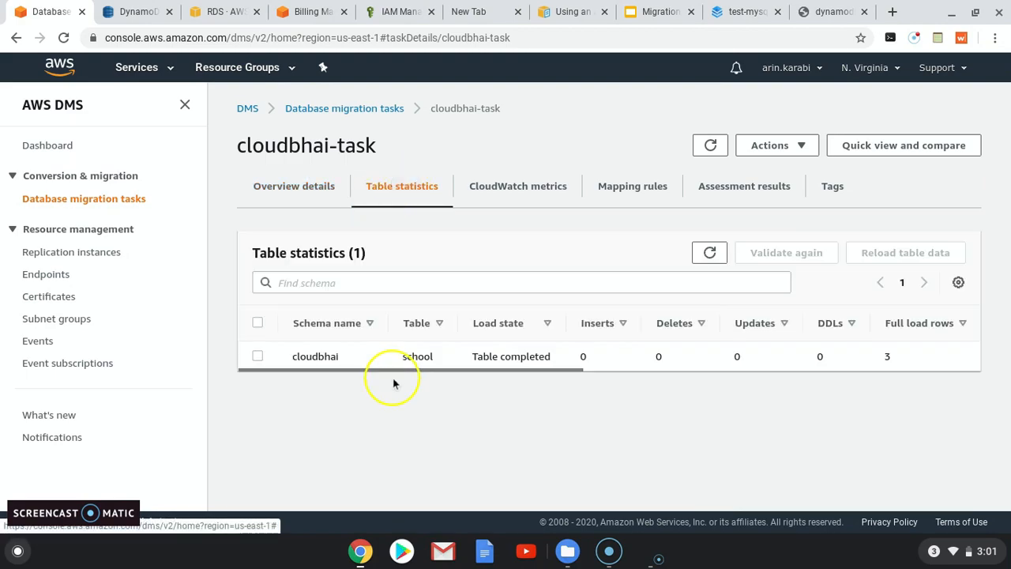
{"action": "left_click", "coordinate": [697, 258]}
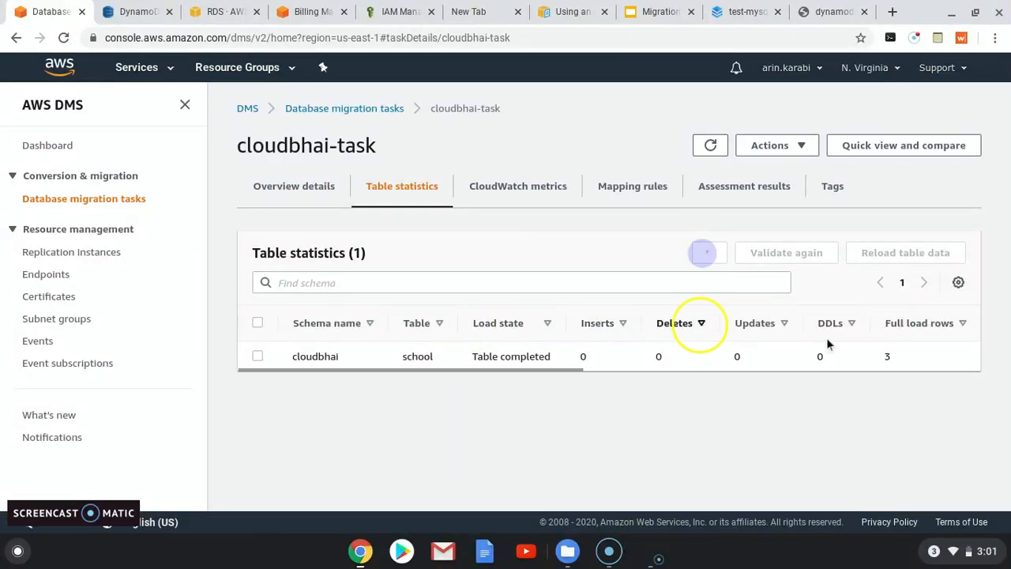
{"action": "double_click", "coordinate": [887, 356]}
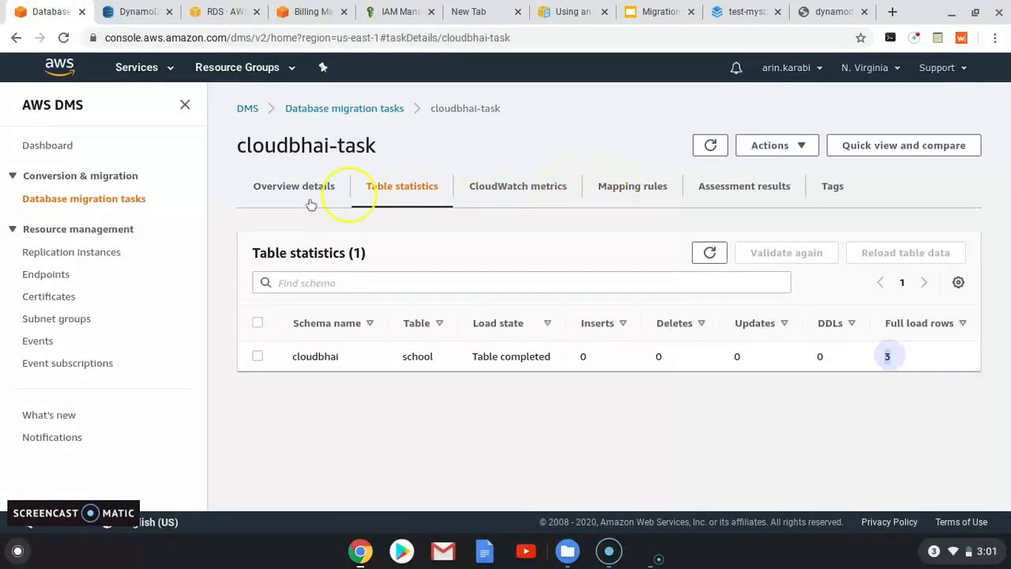
- Switch to the DynamoDB console, reload its table list and view the items of the school_t table
{"action": "left_click", "coordinate": [141, 14]}
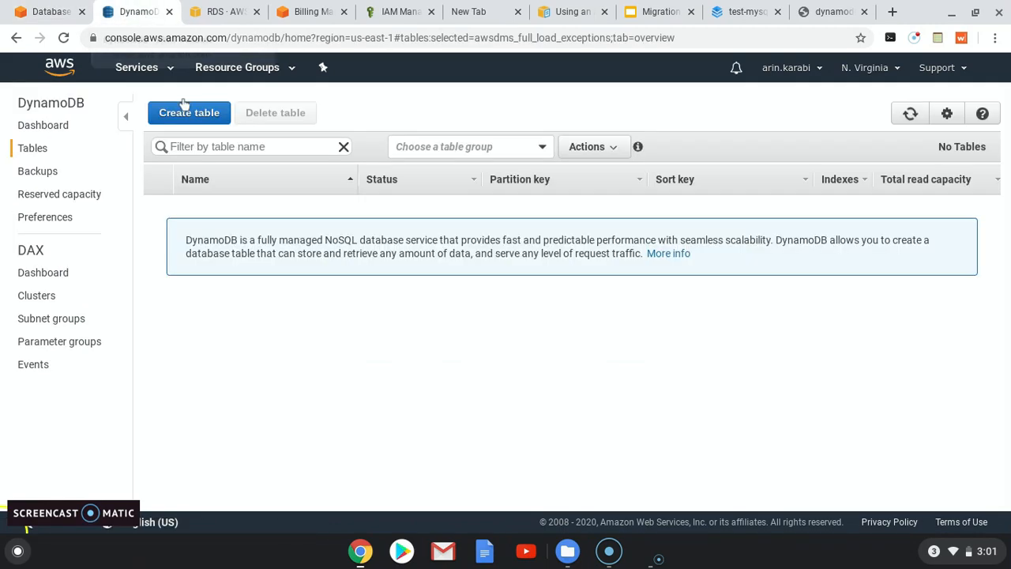
{"action": "left_click", "coordinate": [32, 148]}
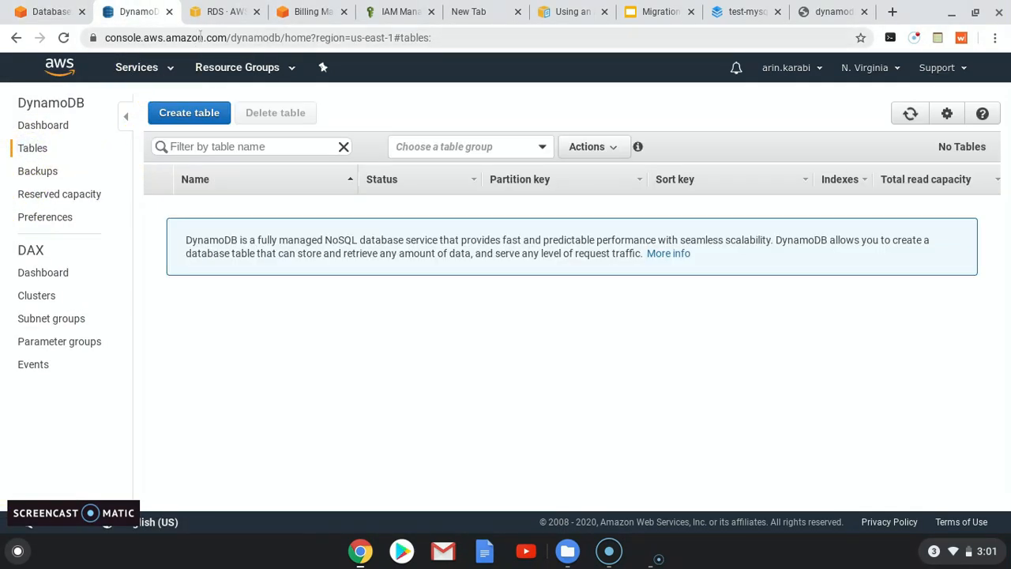
{"action": "left_click", "coordinate": [202, 38]}
{"action": "key", "text": "Return"}
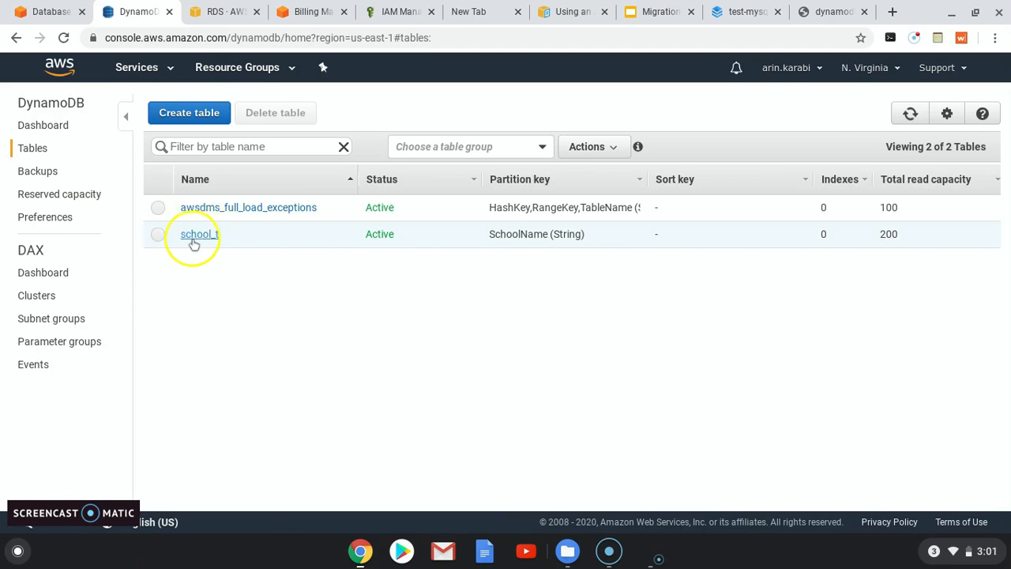
{"action": "left_click", "coordinate": [202, 236]}
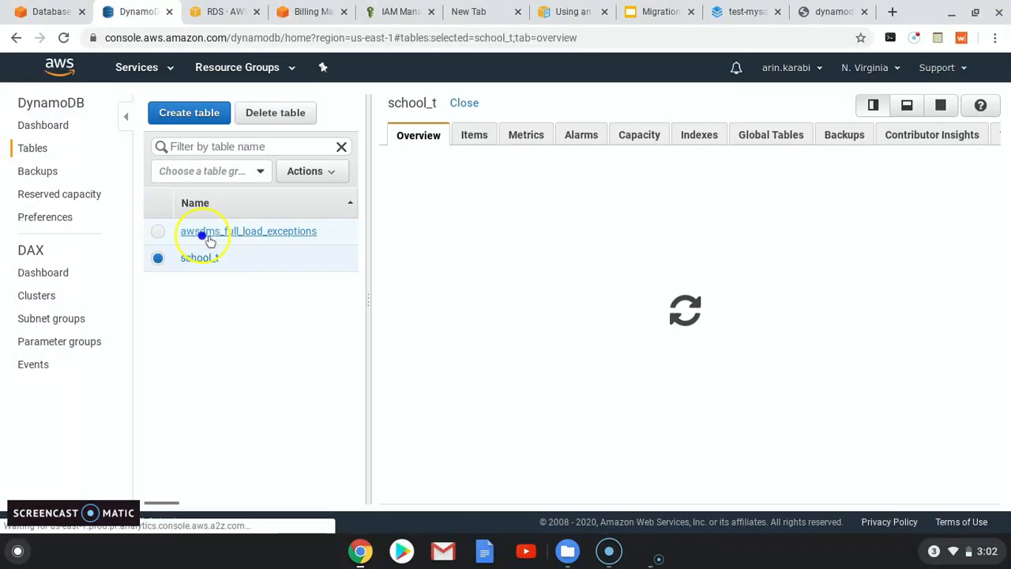
{"action": "left_click", "coordinate": [474, 135]}
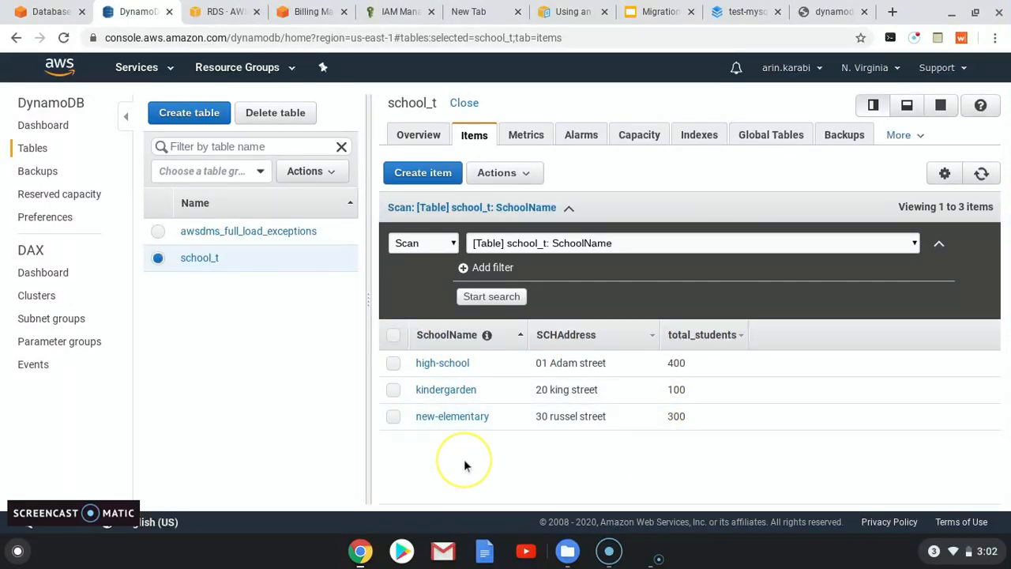
- Compare the partition key, excluded columns and attribute mappings in the mapping text file with the migrated school_t items, and return to cloudbhai-task
{"action": "left_click", "coordinate": [833, 12]}
{"action": "scroll", "coordinate": [194, 364], "scroll_direction": "up", "scroll_amount": 1}
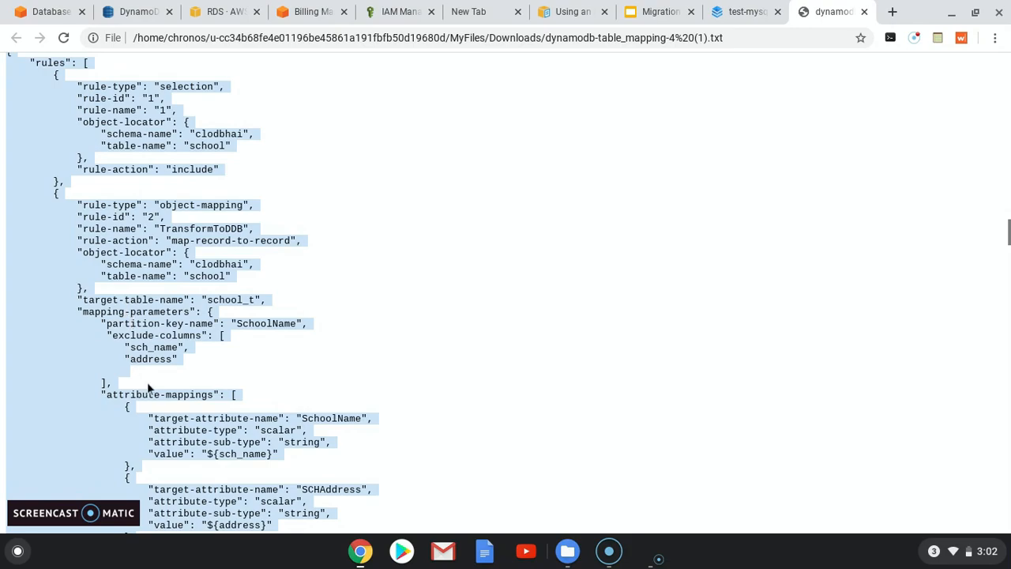
{"action": "scroll", "coordinate": [147, 388], "scroll_direction": "down", "scroll_amount": 2}
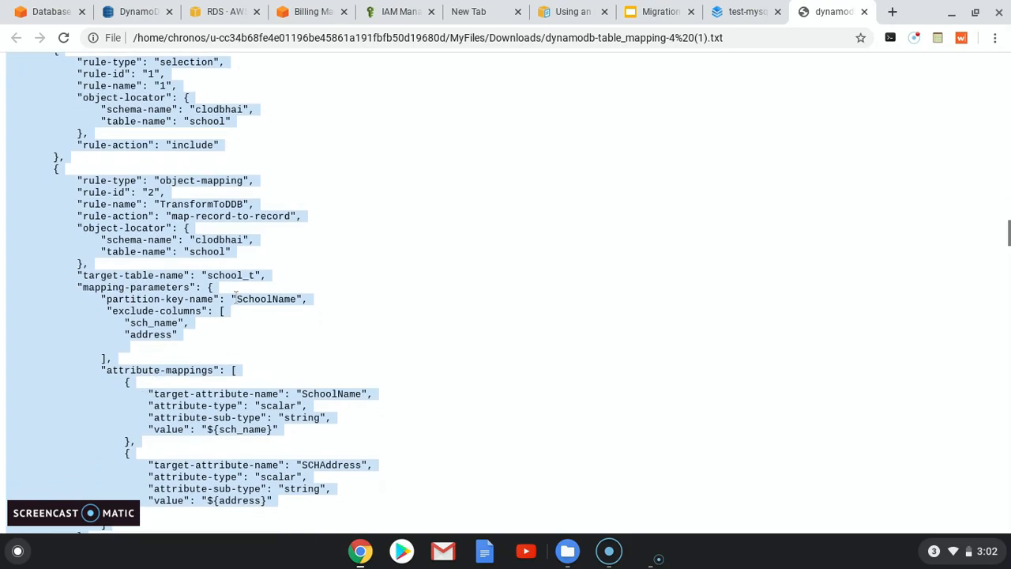
{"action": "left_click", "coordinate": [313, 299]}
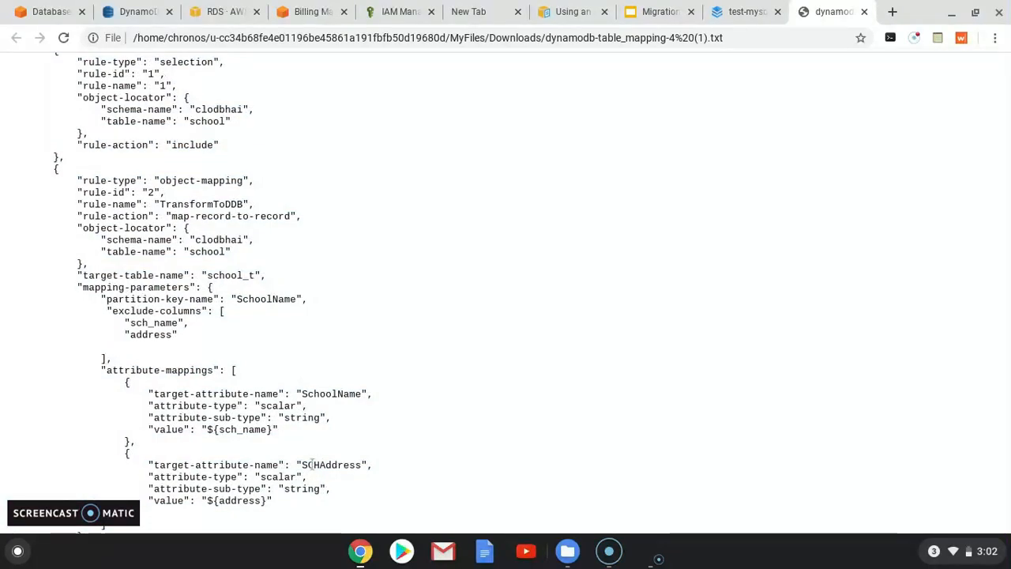
{"action": "left_click", "coordinate": [140, 13]}
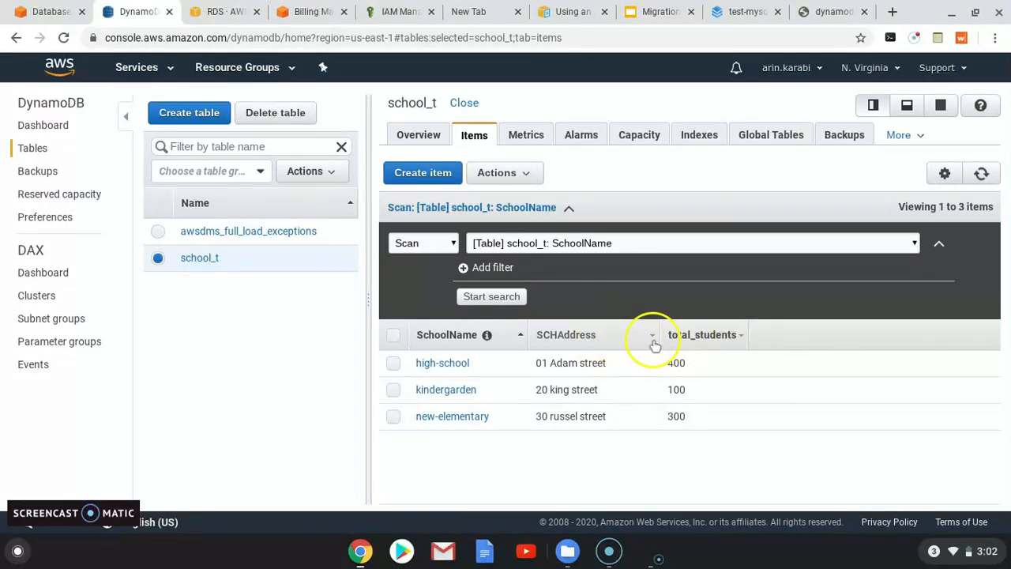
{"action": "left_click", "coordinate": [829, 11]}
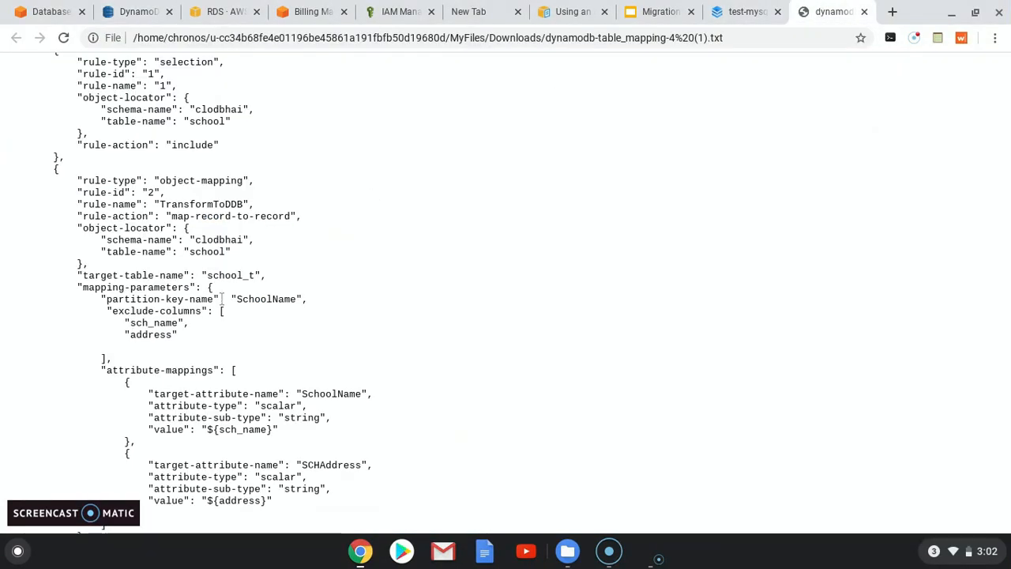
{"action": "left_click", "coordinate": [48, 11]}
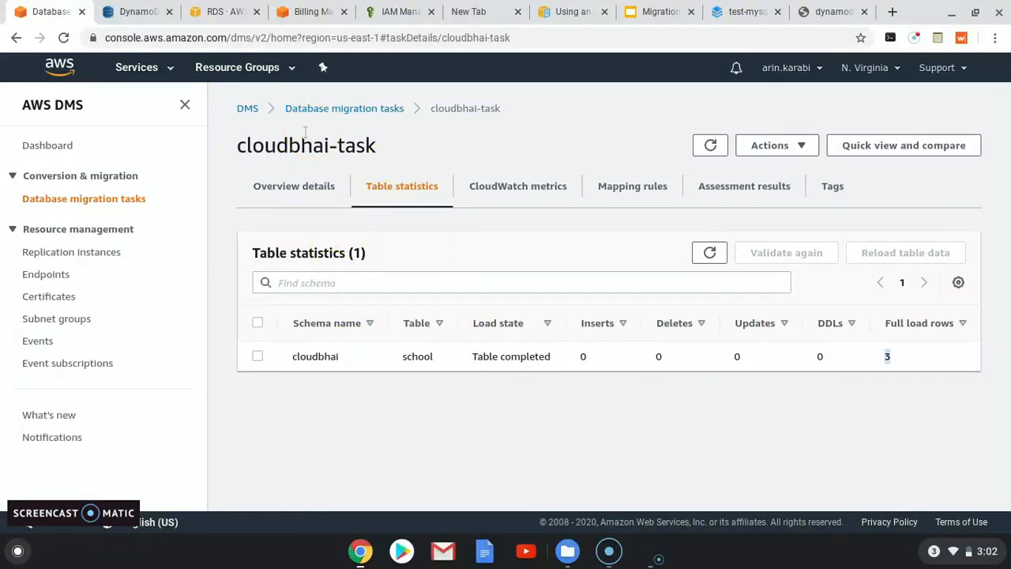
- Delete the school_t table in the DynamoDB console together with its CloudWatch alarms, without creating a backup
{"action": "left_click", "coordinate": [130, 11]}
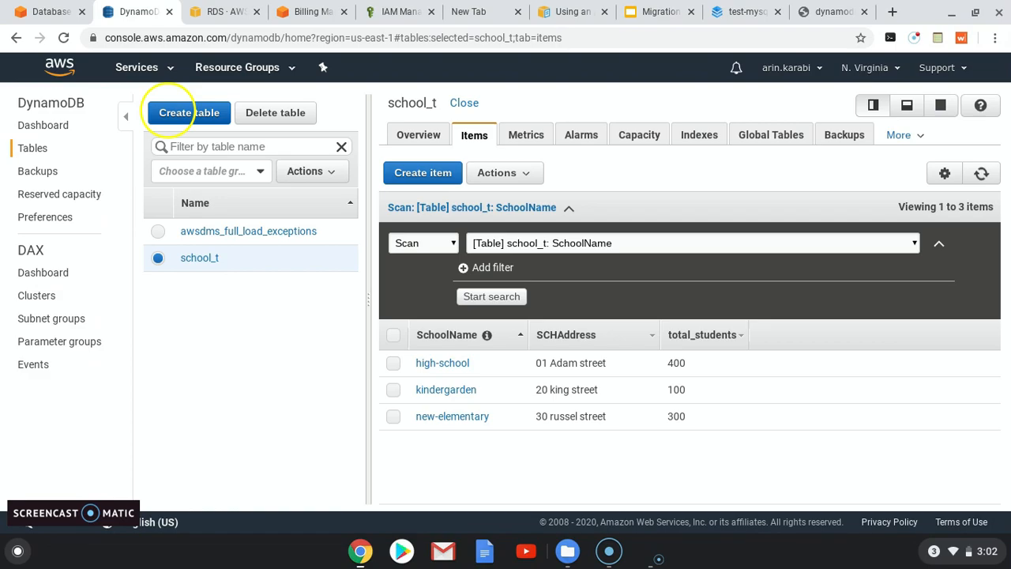
{"action": "left_click", "coordinate": [275, 113]}
{"action": "left_click", "coordinate": [457, 343]}
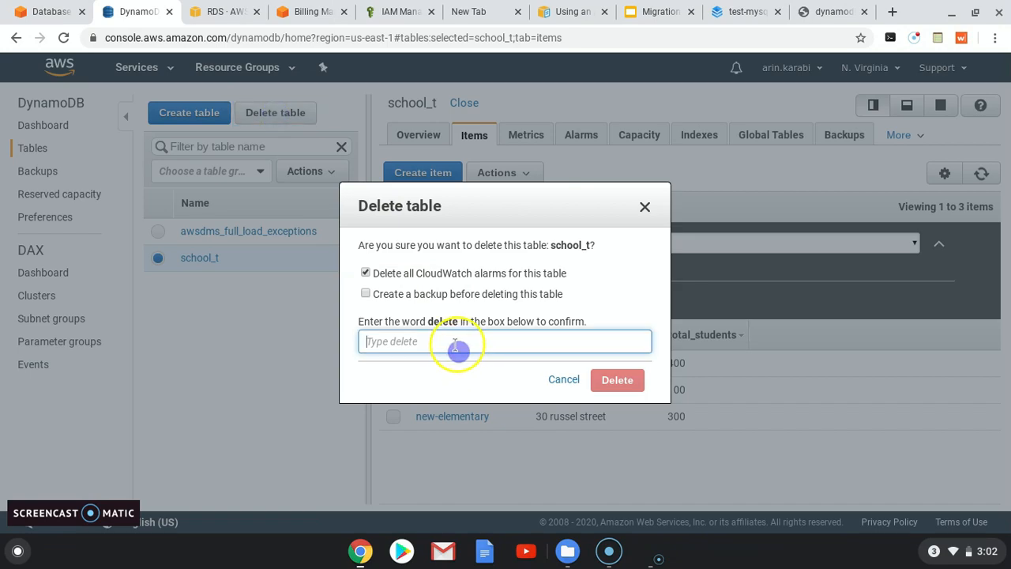
{"action": "type", "text": "delete"}
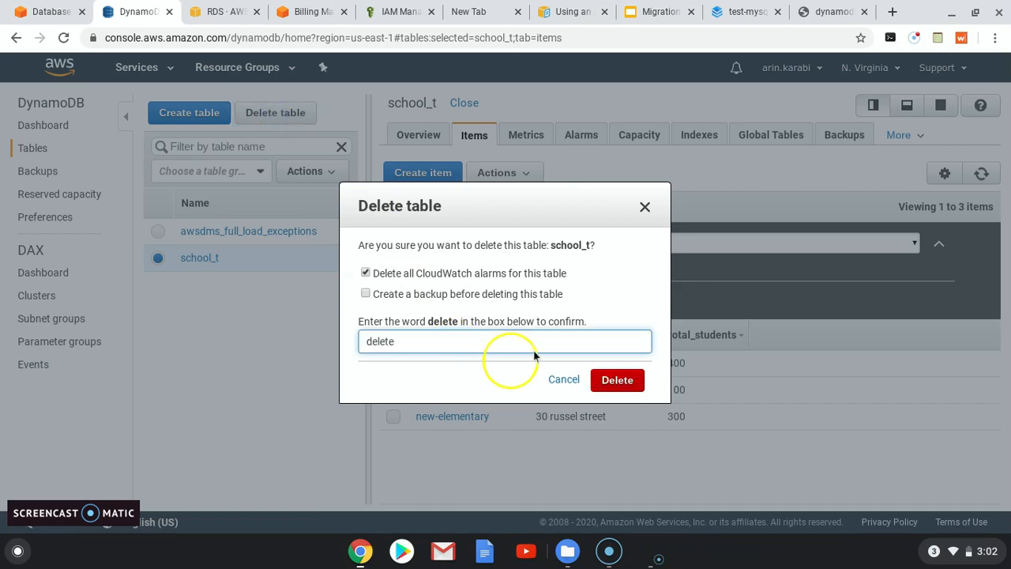
{"action": "left_click", "coordinate": [616, 380]}
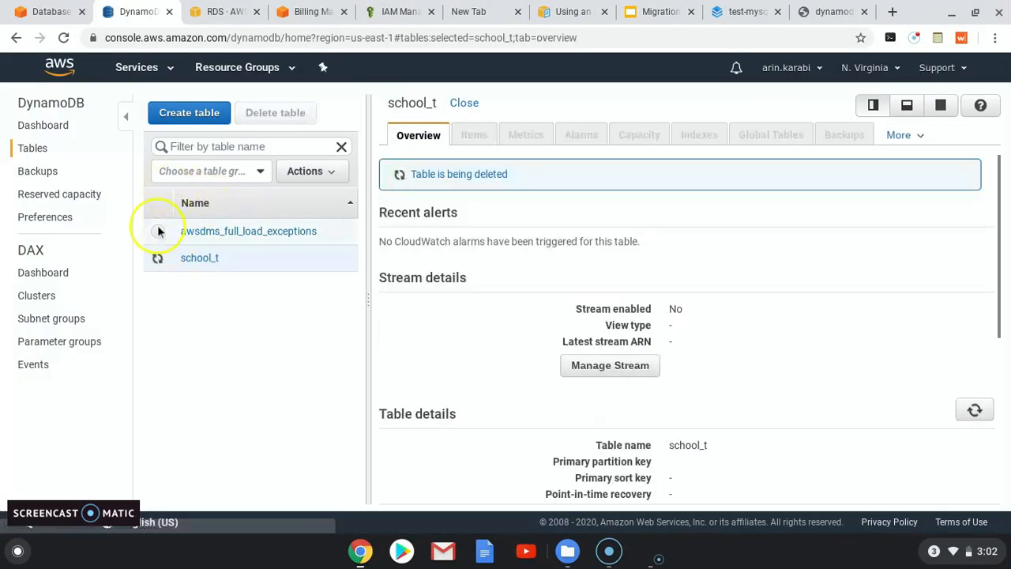
- Delete the awsdms_full_load_exceptions table together with its CloudWatch alarms, without creating a backup
{"action": "left_click", "coordinate": [158, 231]}
{"action": "left_click", "coordinate": [280, 113]}
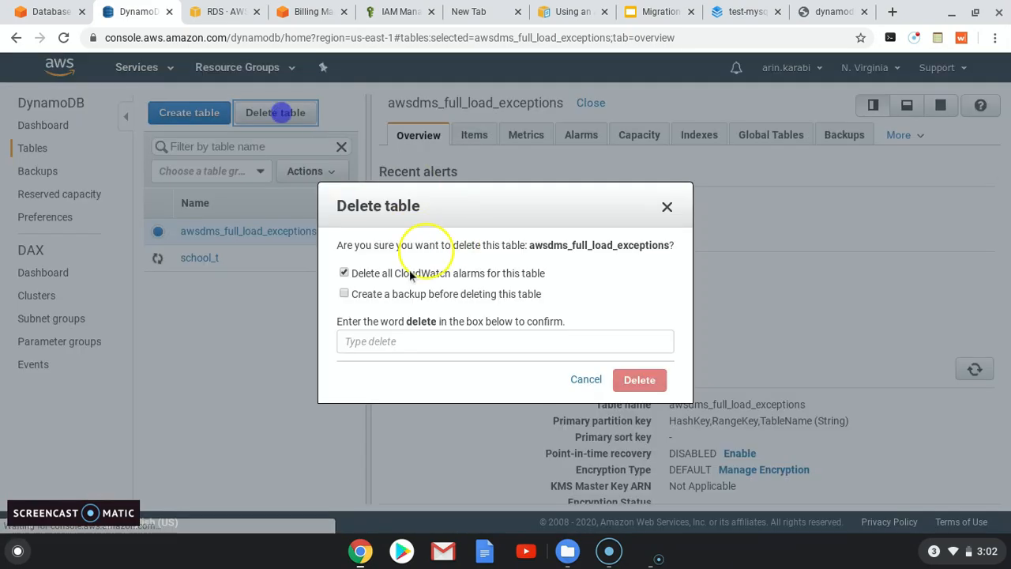
{"action": "left_click", "coordinate": [403, 338]}
{"action": "type", "text": "delete"}
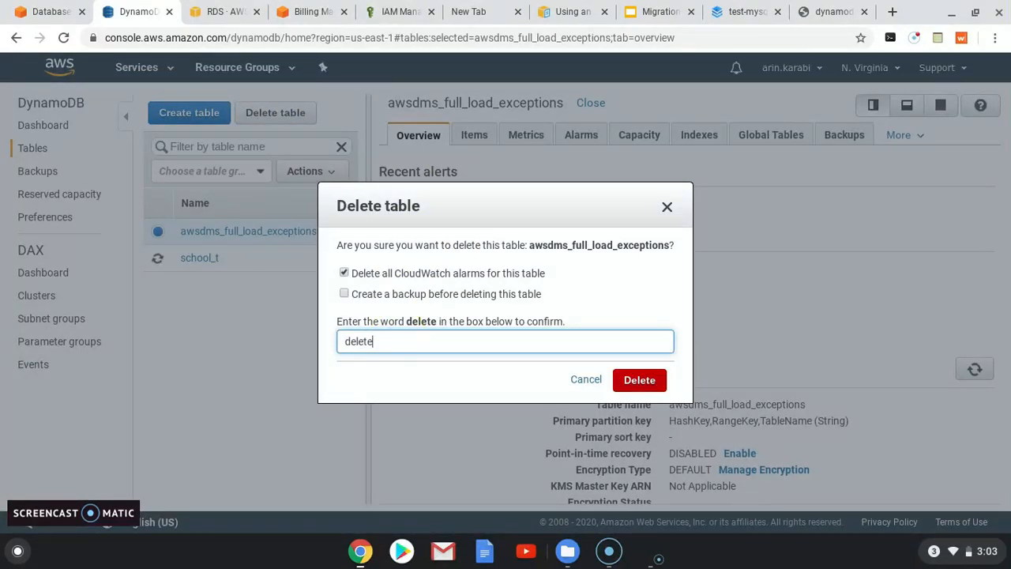
{"action": "left_click", "coordinate": [640, 380]}
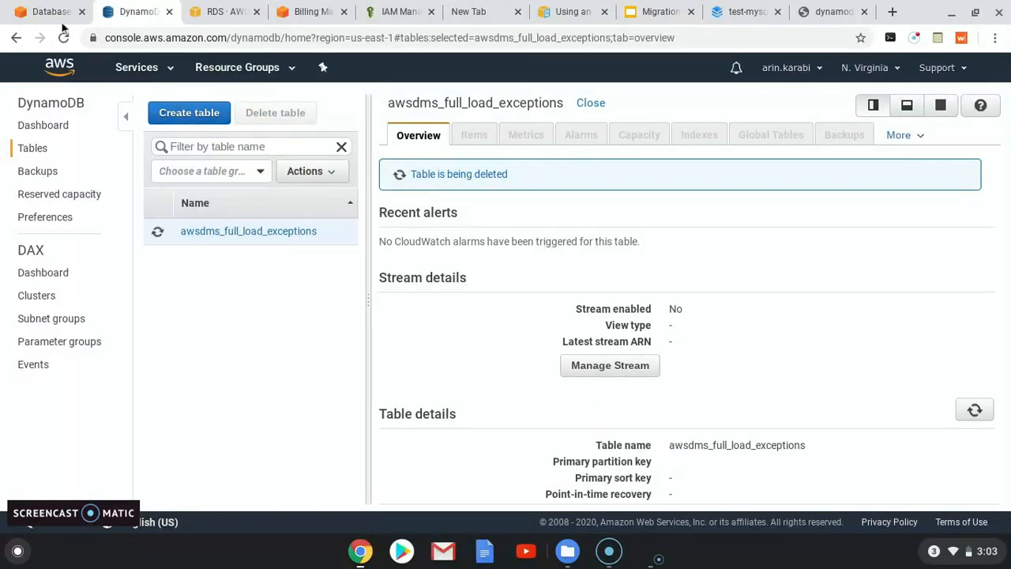
- Return to AWS DMS to view the database migration tasks list, and open slide 7 of the migration presentation
{"action": "left_click", "coordinate": [35, 11]}
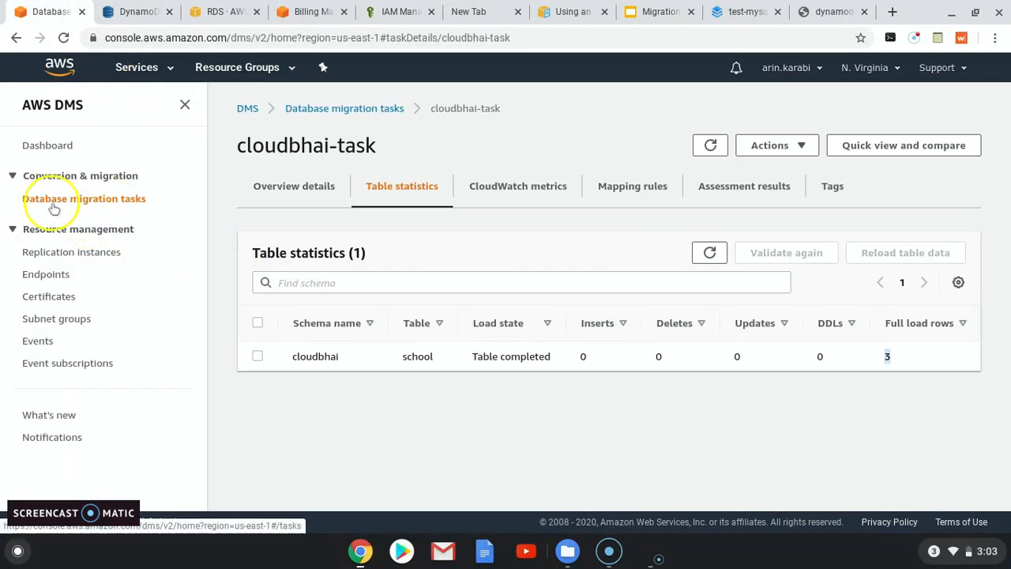
{"action": "left_click", "coordinate": [247, 108]}
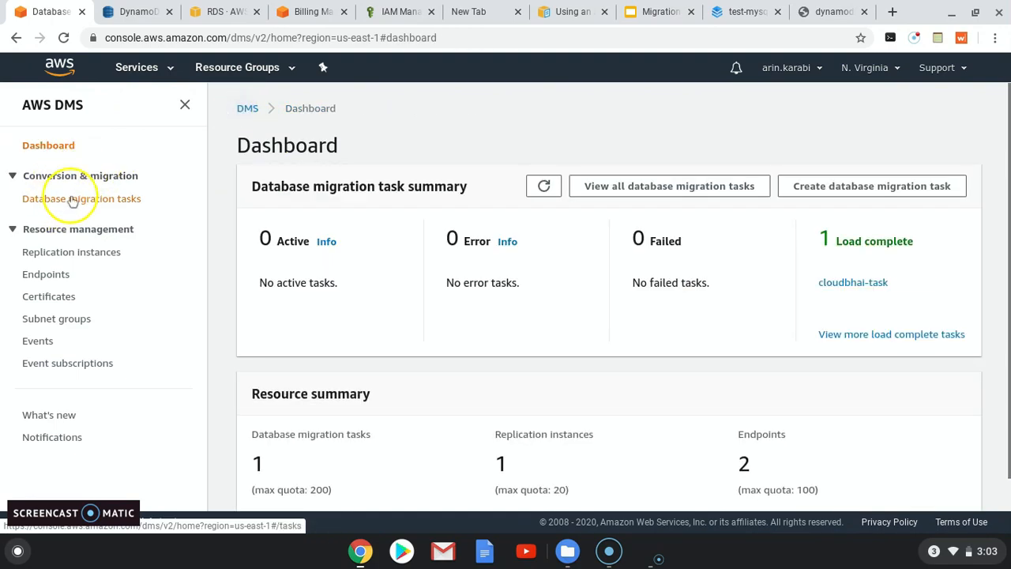
{"action": "left_click", "coordinate": [67, 199]}
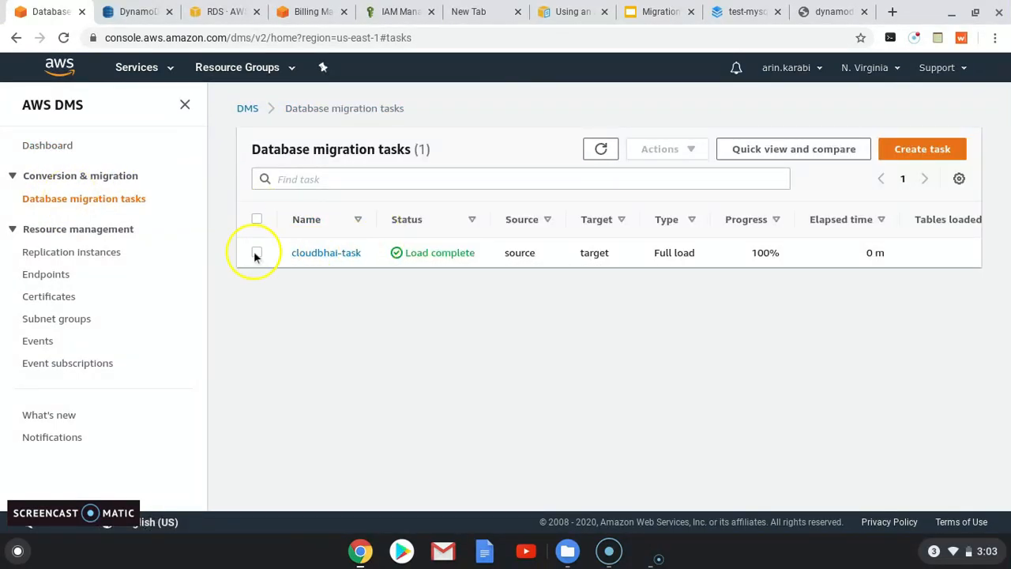
{"action": "left_click", "coordinate": [636, 14]}
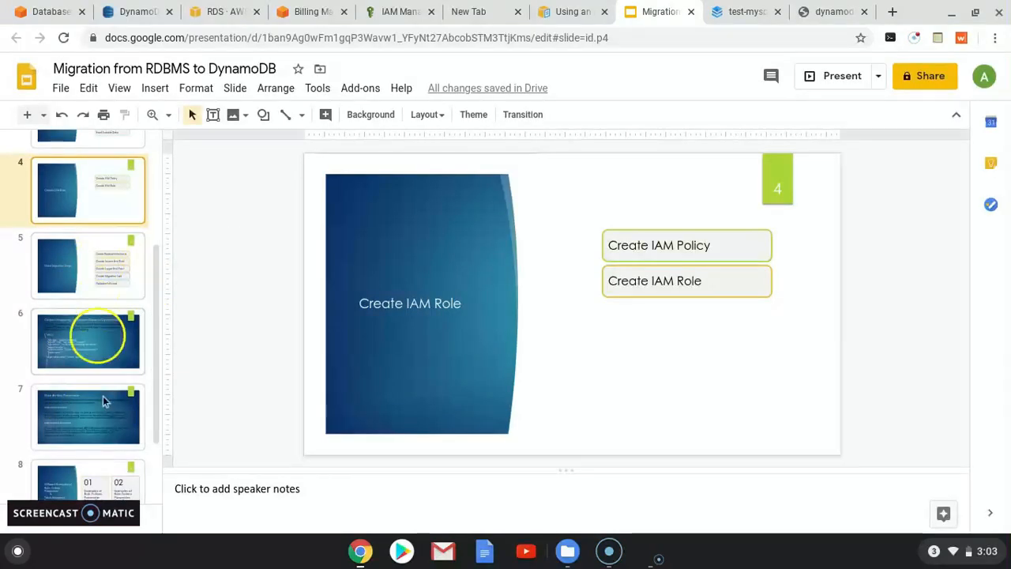
{"action": "left_click", "coordinate": [86, 431]}
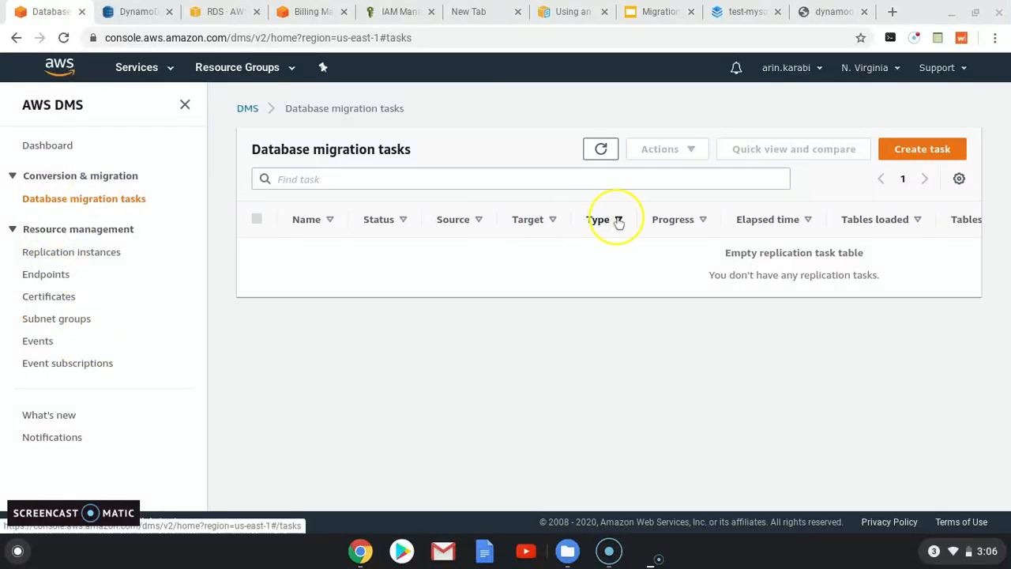
- Start a new migration task named cloudbhai-task-02 with the cloudbhai-replication instance and source as the source database endpoint
{"action": "left_click", "coordinate": [938, 147]}
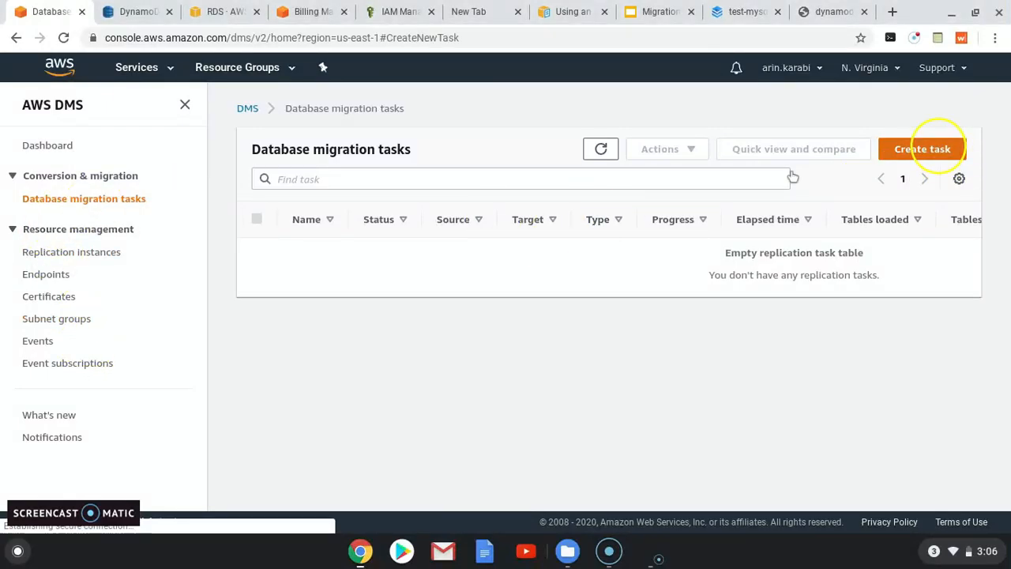
{"action": "left_click", "coordinate": [312, 254]}
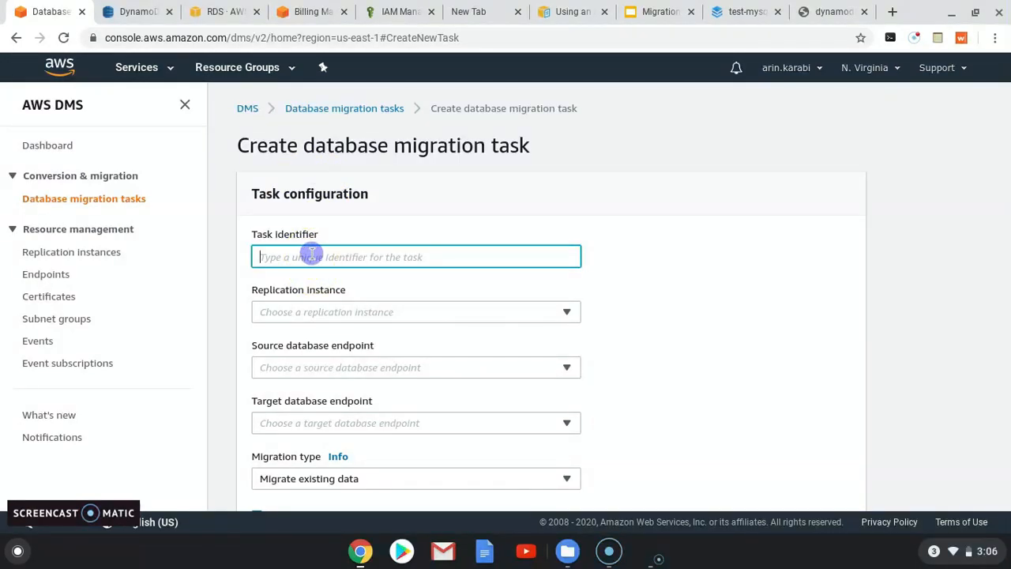
{"action": "type", "text": "cho"}
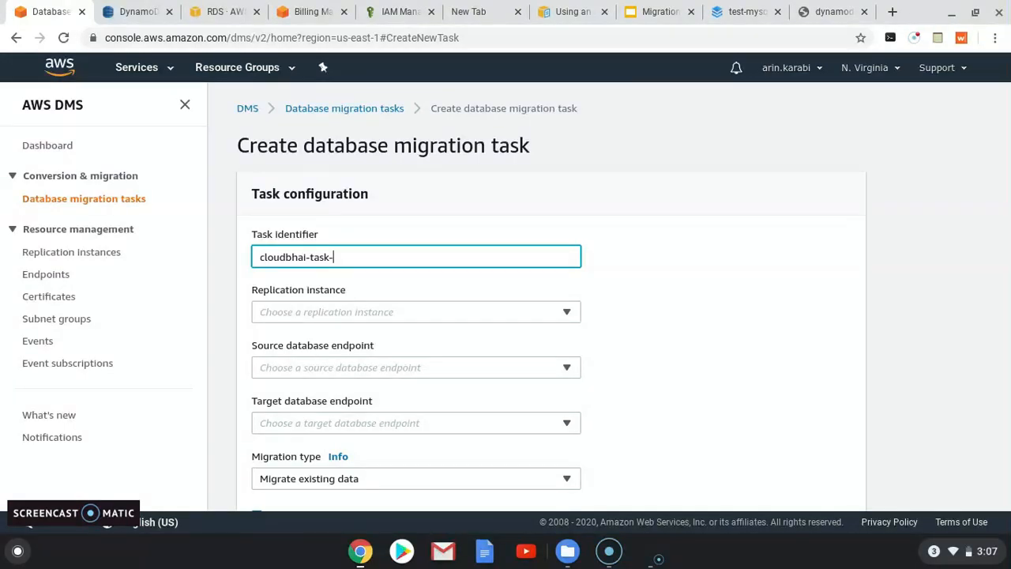
{"action": "left_click", "coordinate": [282, 313]}
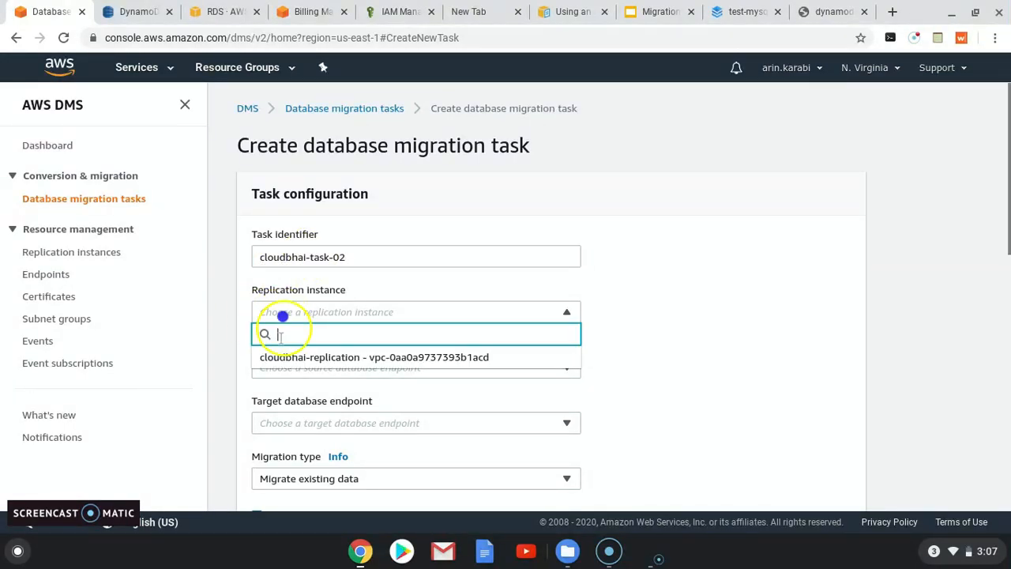
{"action": "left_click", "coordinate": [272, 356]}
{"action": "left_click", "coordinate": [284, 369]}
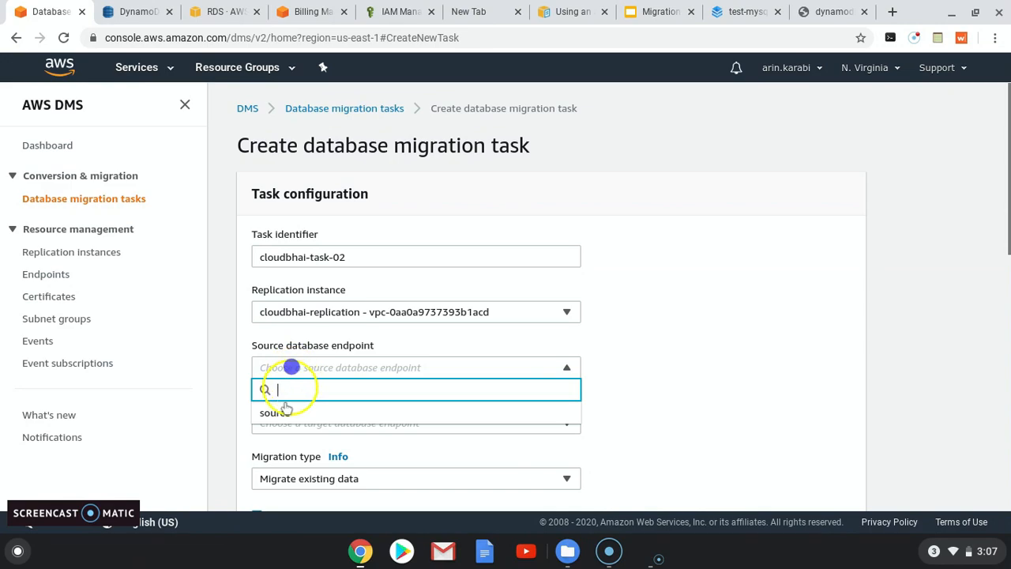
{"action": "left_click", "coordinate": [308, 412]}
{"action": "scroll", "coordinate": [309, 407], "scroll_direction": "down", "scroll_amount": 2}
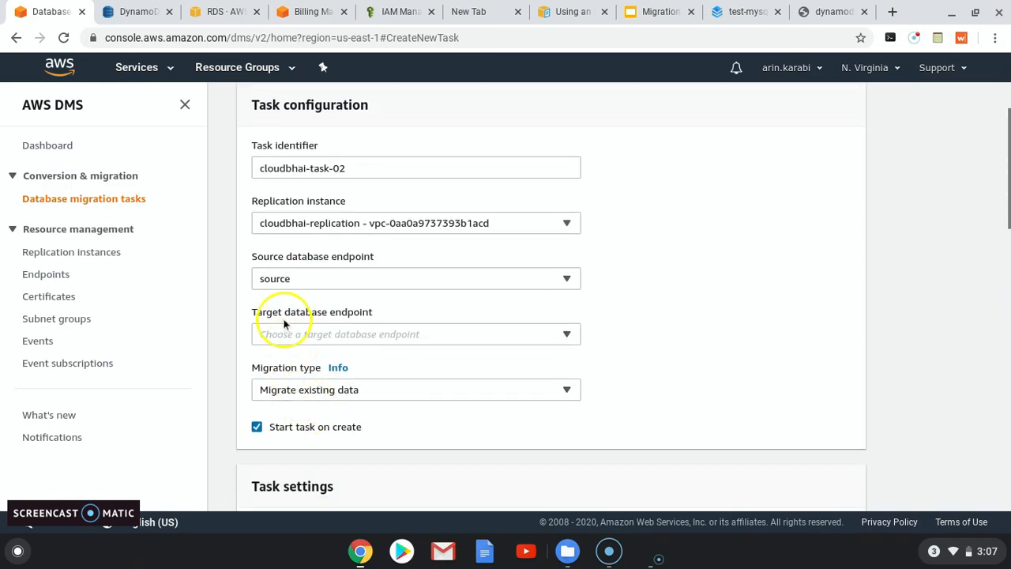
- Replace the default JSON table-mapping rules with the rule set copied from the map-record-to-document section of the mapping text file
{"action": "scroll", "coordinate": [284, 324], "scroll_direction": "down", "scroll_amount": 8}
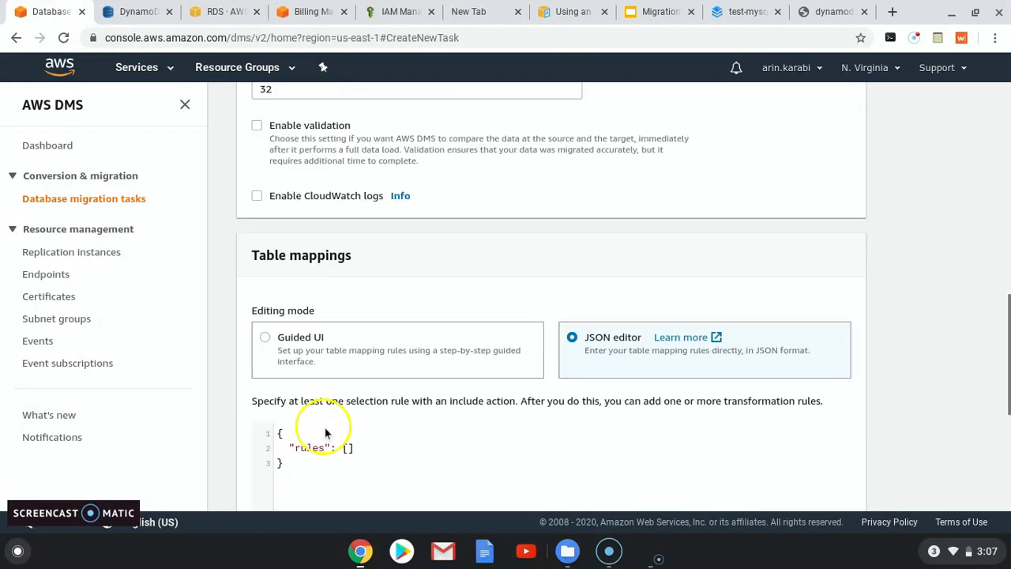
{"action": "scroll", "coordinate": [325, 433], "scroll_direction": "down", "scroll_amount": 1}
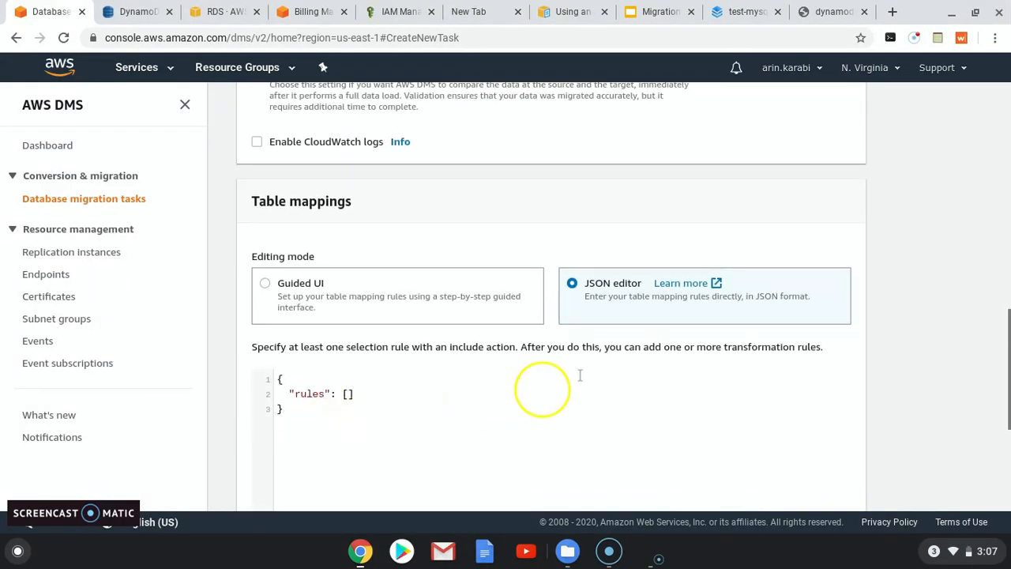
{"action": "left_click", "coordinate": [824, 22]}
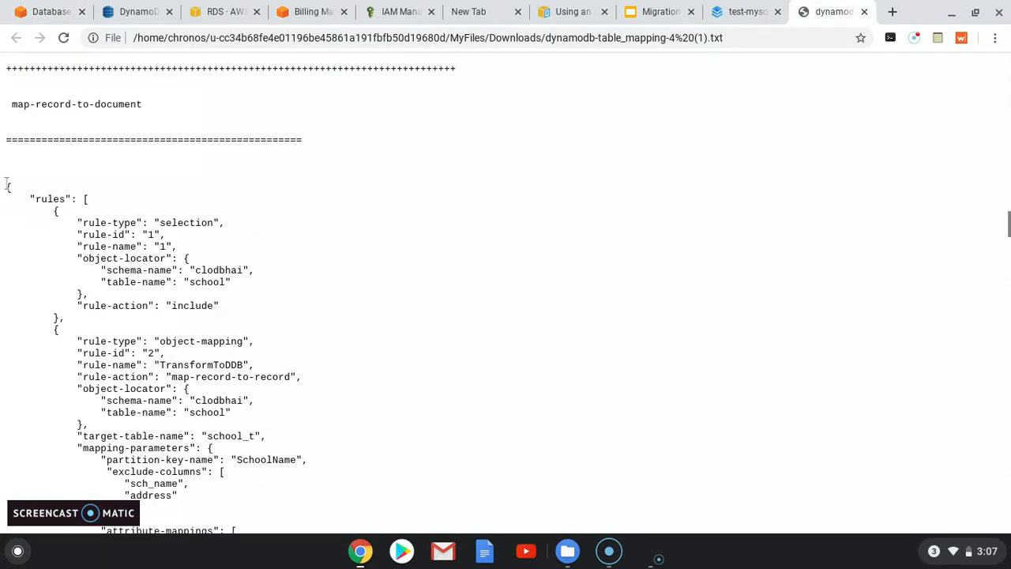
{"action": "left_click_drag", "start_coordinate": [6, 184], "coordinate": [39, 460]}
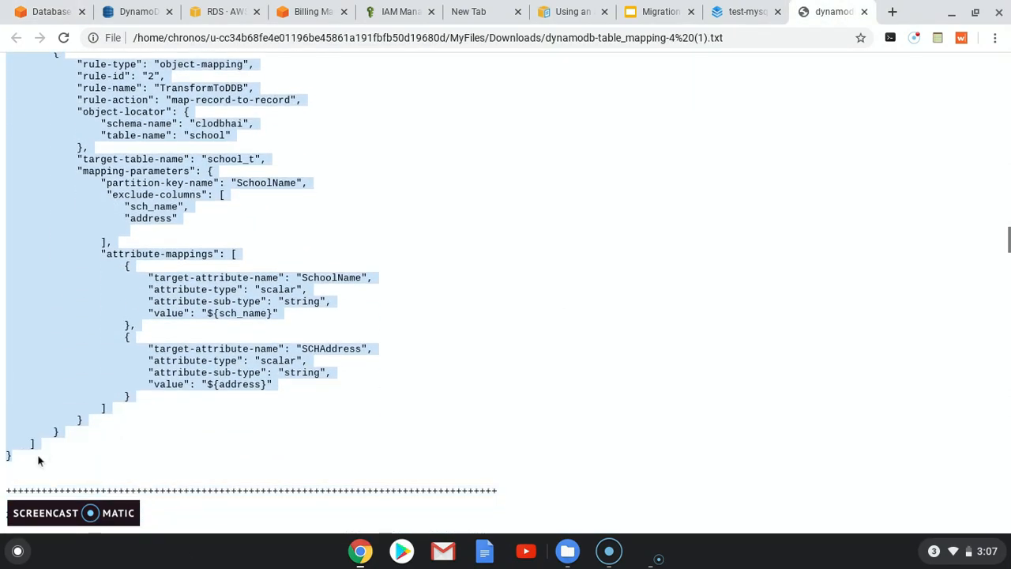
{"action": "right_click", "coordinate": [37, 307]}
{"action": "left_click", "coordinate": [48, 318]}
{"action": "left_click", "coordinate": [41, 14]}
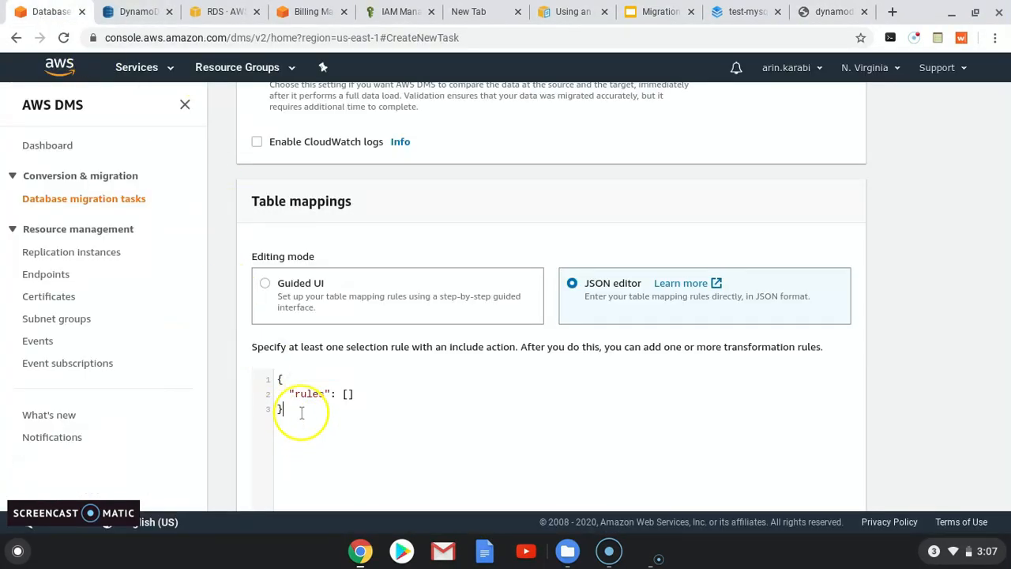
{"action": "left_click_drag", "start_coordinate": [301, 412], "coordinate": [265, 369]}
{"action": "key", "text": "ctrl+v"}
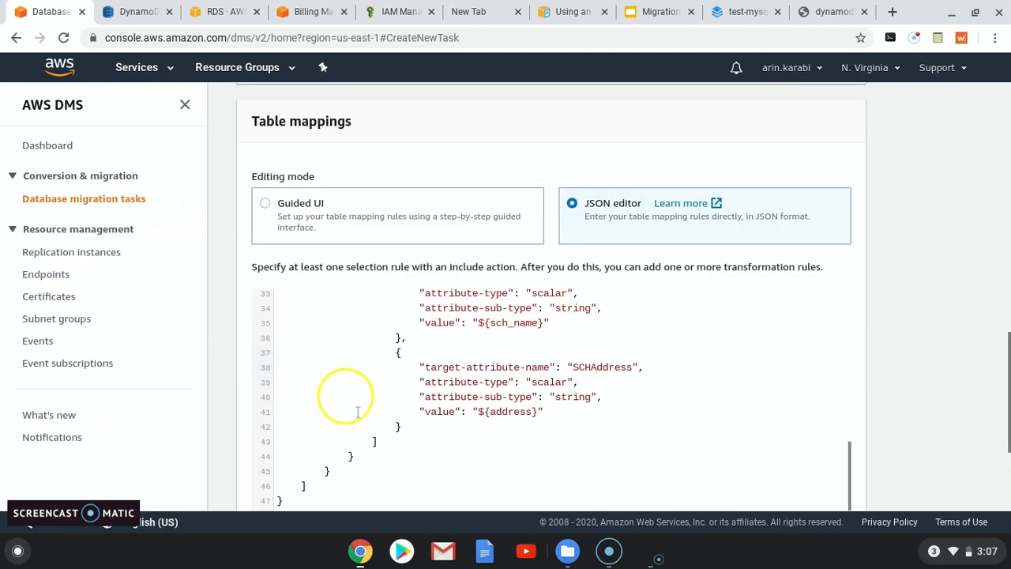
- Correct the schema-name to cloudbhai in both rules of the pasted JSON, and review the rest of the object mapping
{"action": "scroll", "coordinate": [372, 422], "scroll_direction": "up", "scroll_amount": 3}
{"action": "scroll", "coordinate": [375, 427], "scroll_direction": "up", "scroll_amount": 5}
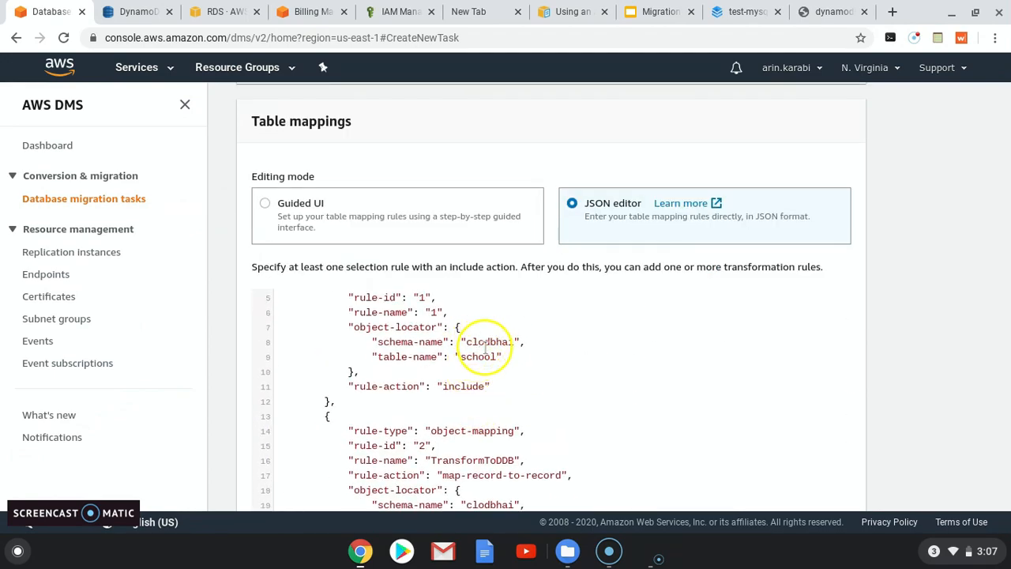
{"action": "scroll", "coordinate": [492, 399], "scroll_direction": "down", "scroll_amount": 1}
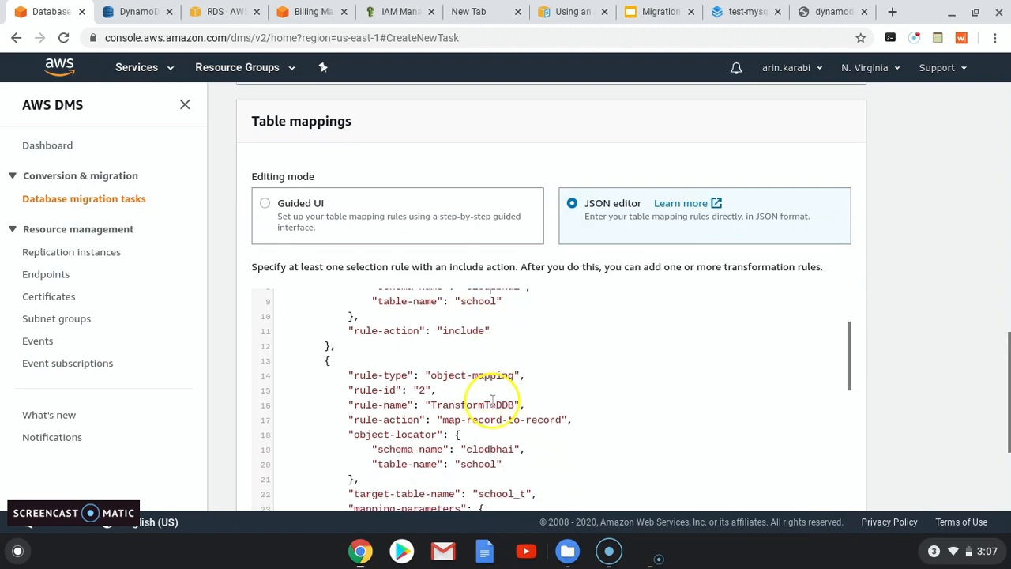
{"action": "scroll", "coordinate": [489, 403], "scroll_direction": "down", "scroll_amount": 1}
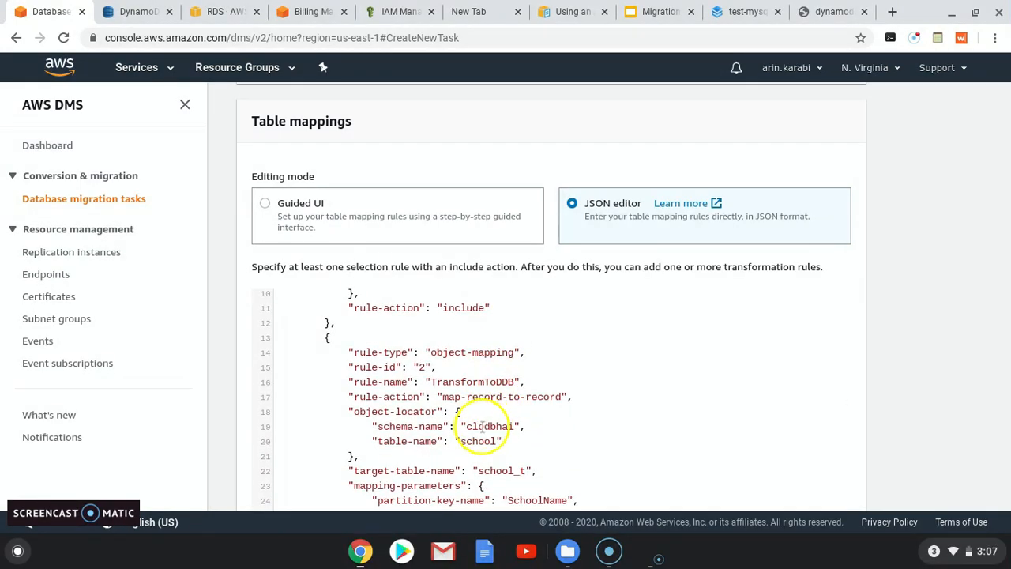
{"action": "scroll", "coordinate": [501, 442], "scroll_direction": "down", "scroll_amount": 3}
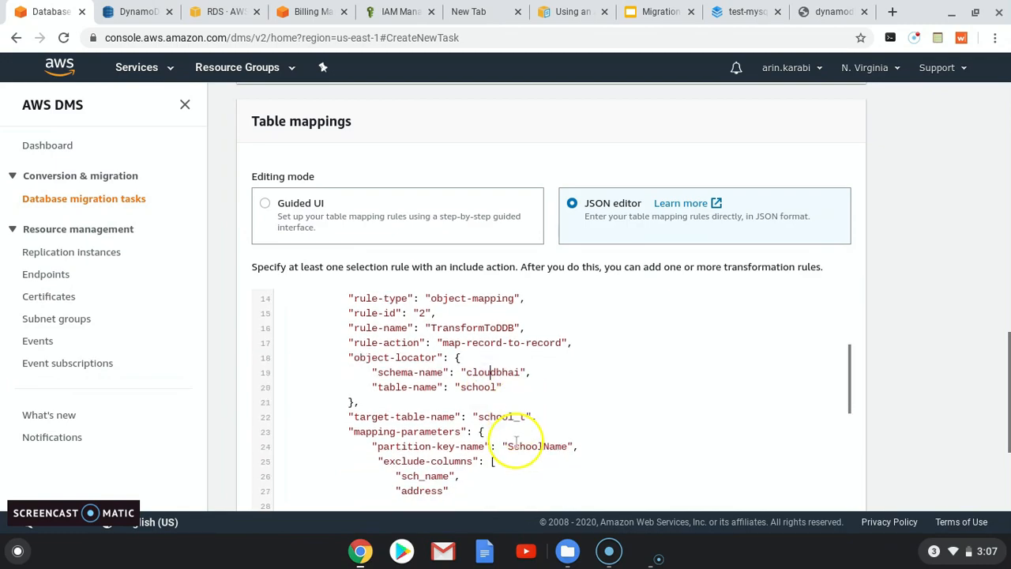
{"action": "scroll", "coordinate": [553, 451], "scroll_direction": "down", "scroll_amount": 4}
{"action": "scroll", "coordinate": [569, 461], "scroll_direction": "up", "scroll_amount": 5}
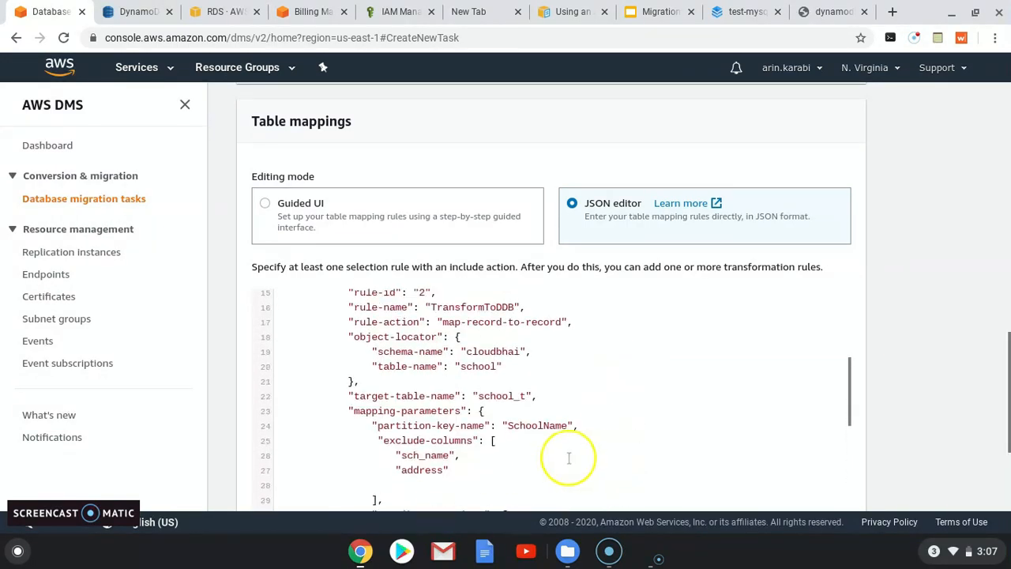
- Change the object-mapping rule's rule-action to map-record-to-document and create the migration task
{"action": "scroll", "coordinate": [565, 460], "scroll_direction": "down", "scroll_amount": 3}
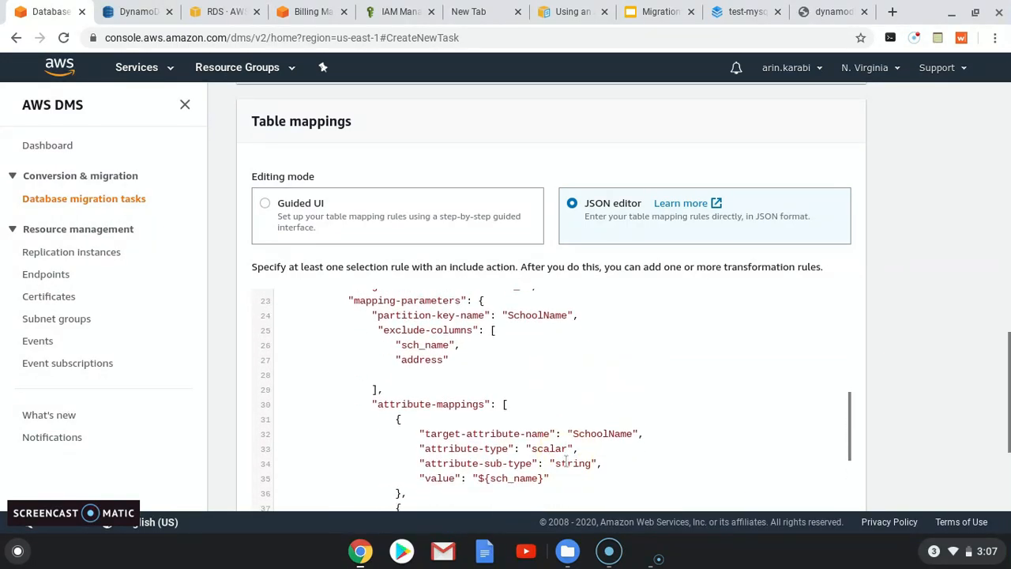
{"action": "scroll", "coordinate": [558, 461], "scroll_direction": "up", "scroll_amount": 2}
{"action": "scroll", "coordinate": [545, 419], "scroll_direction": "up", "scroll_amount": 1}
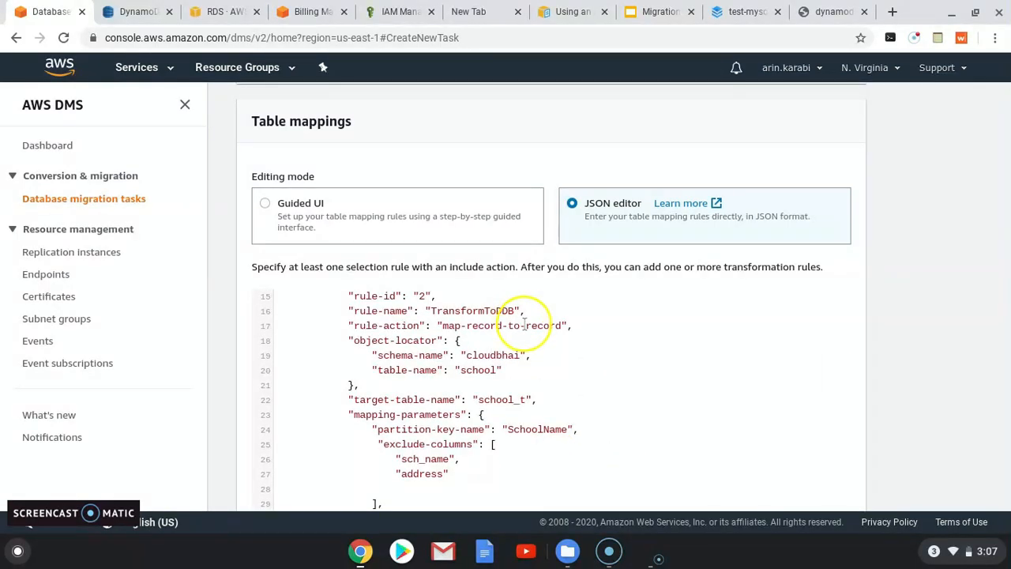
{"action": "left_click_drag", "start_coordinate": [526, 325], "coordinate": [561, 325]}
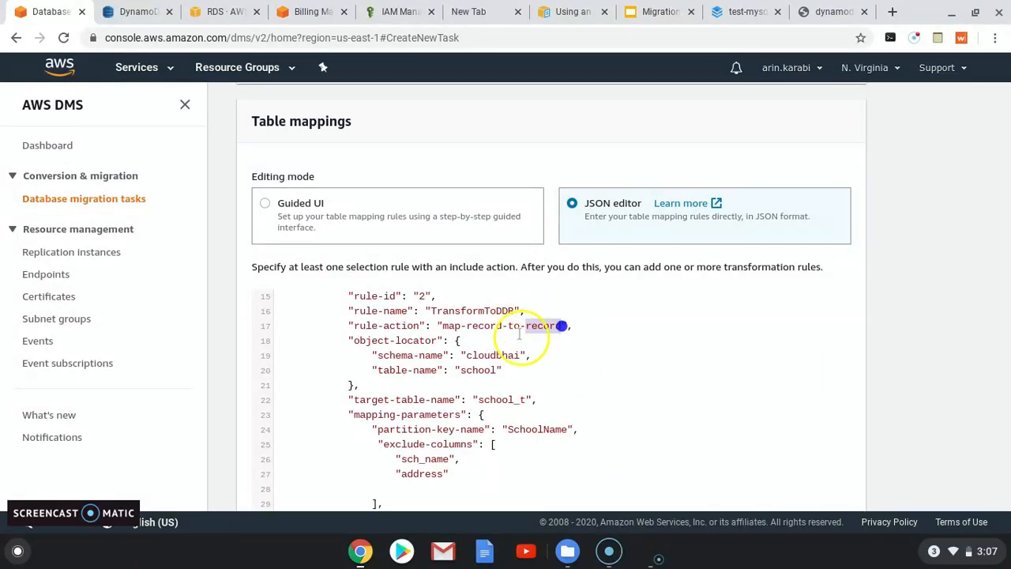
{"action": "type", "text": "document"}
{"action": "scroll", "coordinate": [542, 365], "scroll_direction": "down", "scroll_amount": 10}
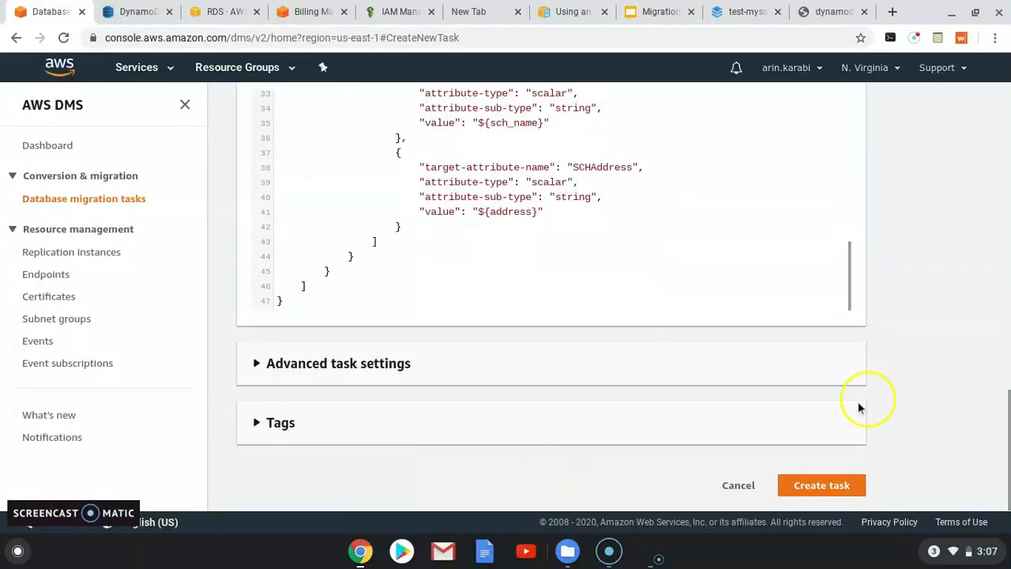
{"action": "left_click", "coordinate": [823, 485]}
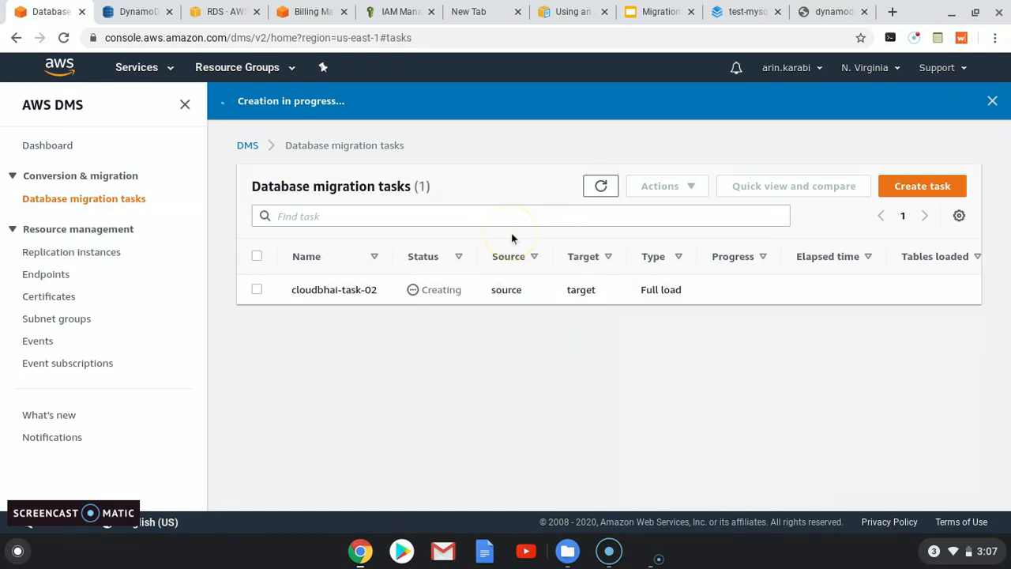
- Switch to DynamoDB and reload the tables list to check for migrated tables
{"action": "left_click", "coordinate": [137, 12]}
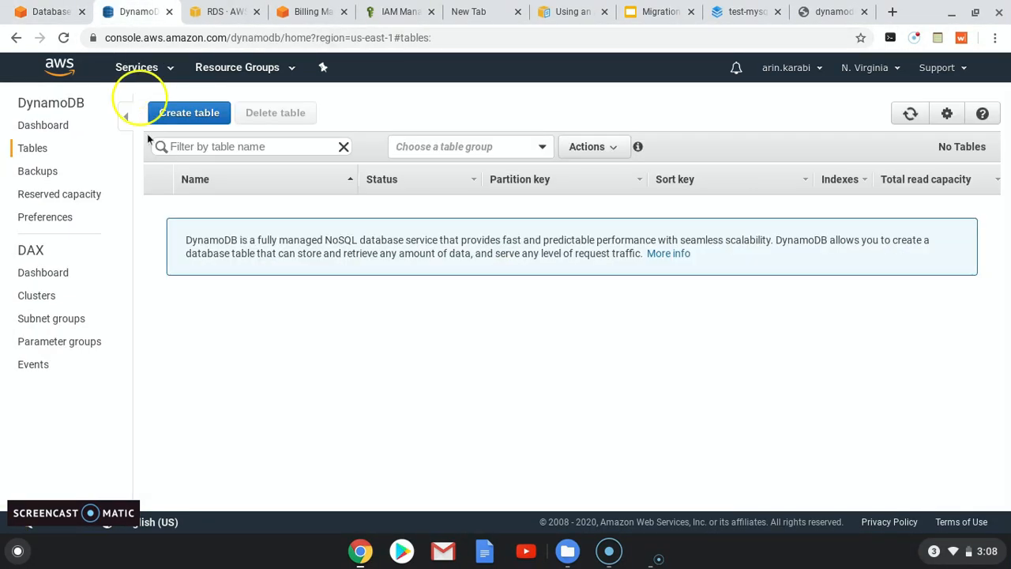
{"action": "left_click", "coordinate": [41, 150]}
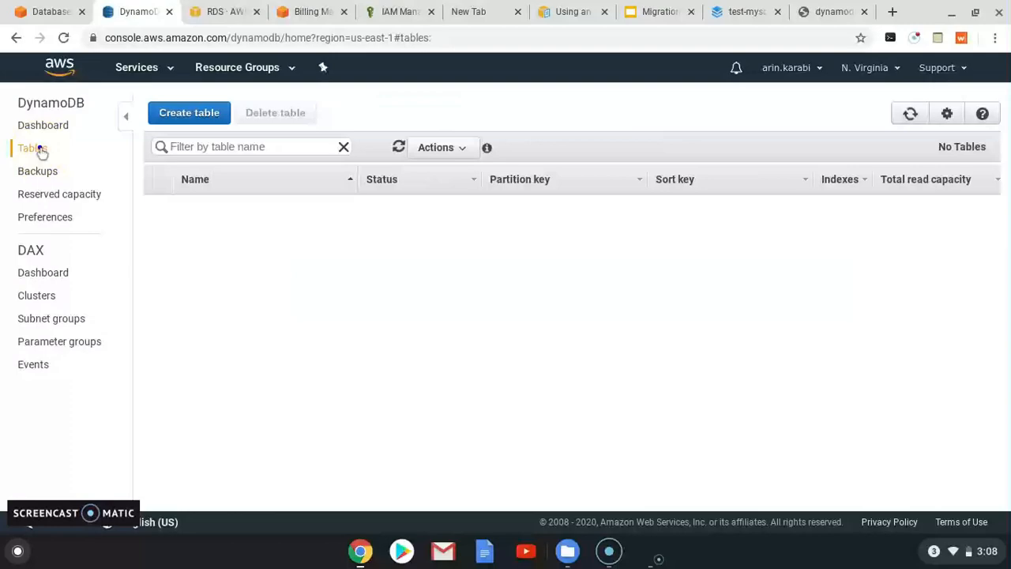
{"action": "left_click", "coordinate": [259, 39]}
{"action": "key", "text": "Return"}
- Return to AWS DMS and check the table statistics and overview details of cloudbhai-task-02
{"action": "left_click", "coordinate": [51, 12]}
{"action": "left_click", "coordinate": [598, 188]}
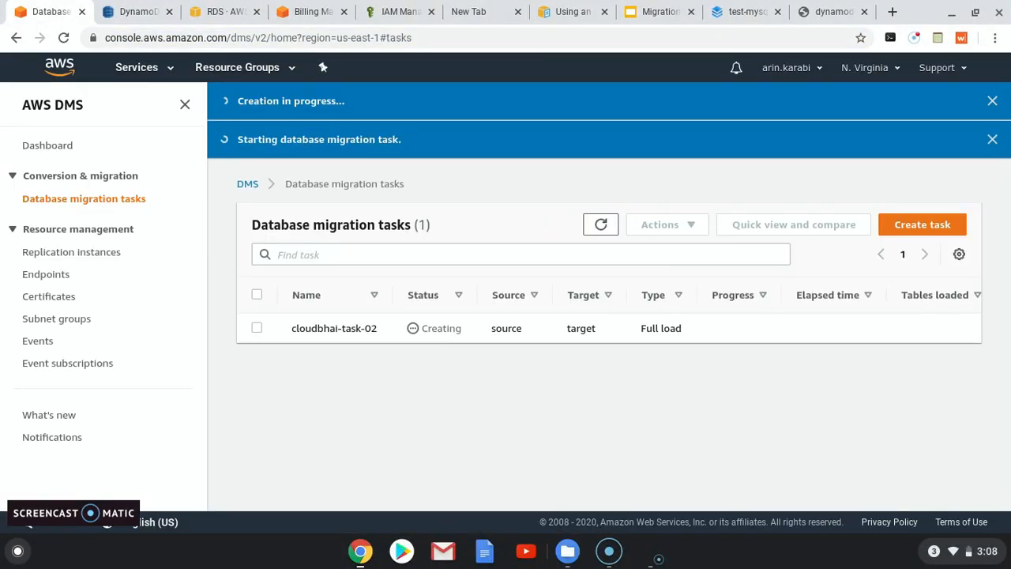
{"action": "left_click", "coordinate": [349, 289]}
{"action": "left_click", "coordinate": [403, 188]}
{"action": "left_click", "coordinate": [707, 254]}
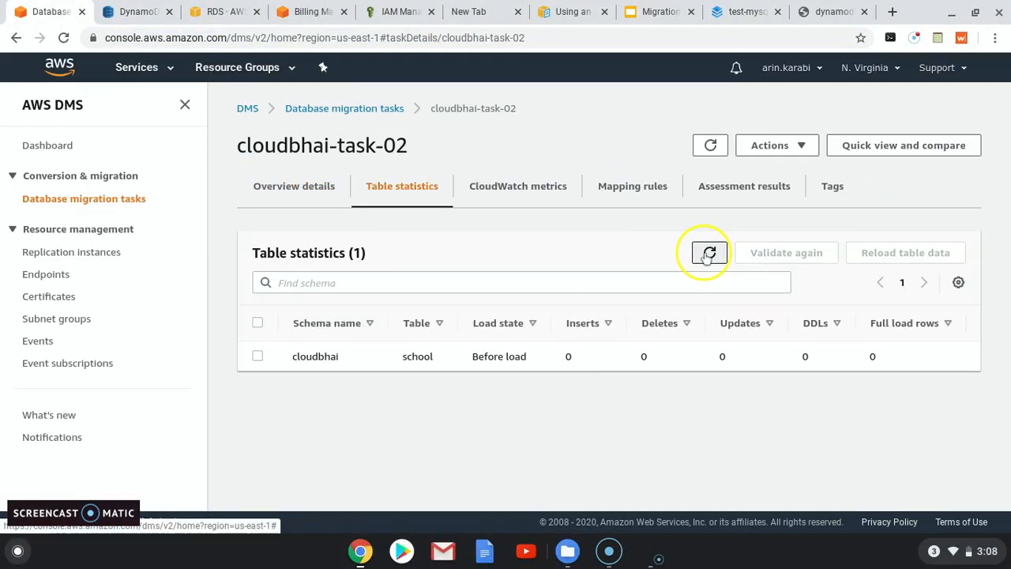
{"action": "left_click", "coordinate": [293, 188]}
{"action": "left_click", "coordinate": [345, 108]}
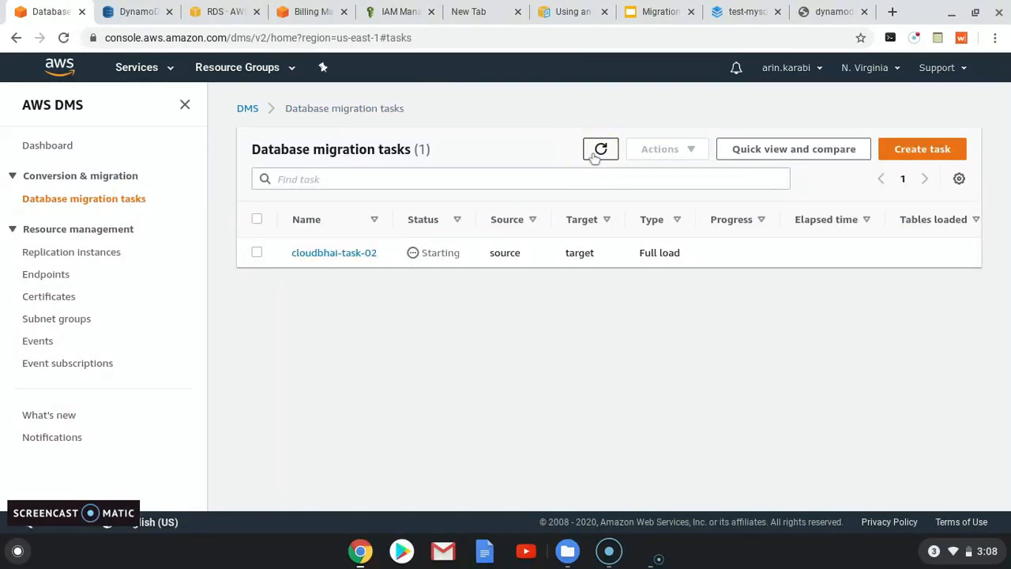
- Refresh the migration tasks list until cloudbhai-task-02 has finished loading, and view its table statistics
{"action": "left_click", "coordinate": [599, 150]}
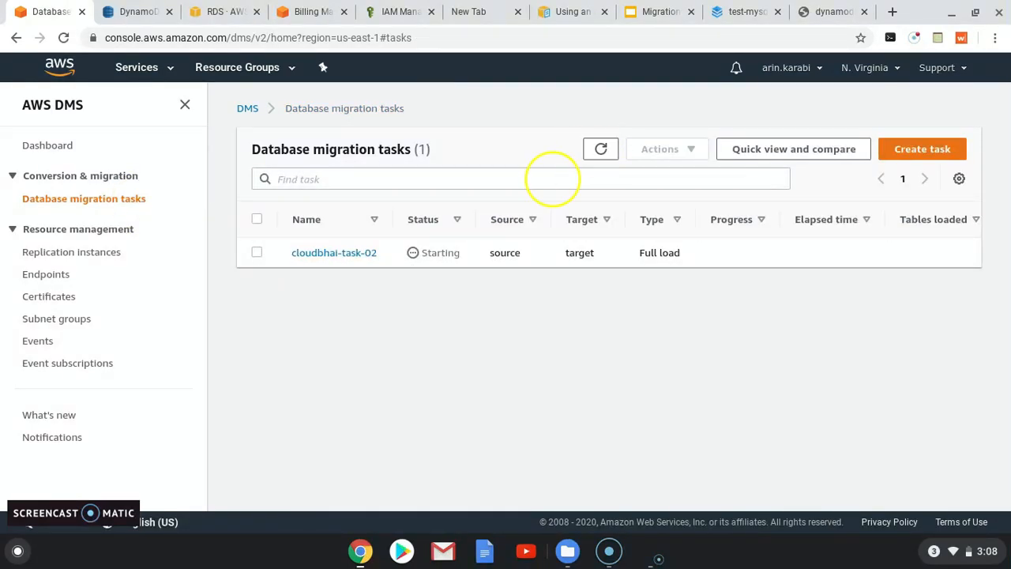
{"action": "left_click", "coordinate": [595, 155]}
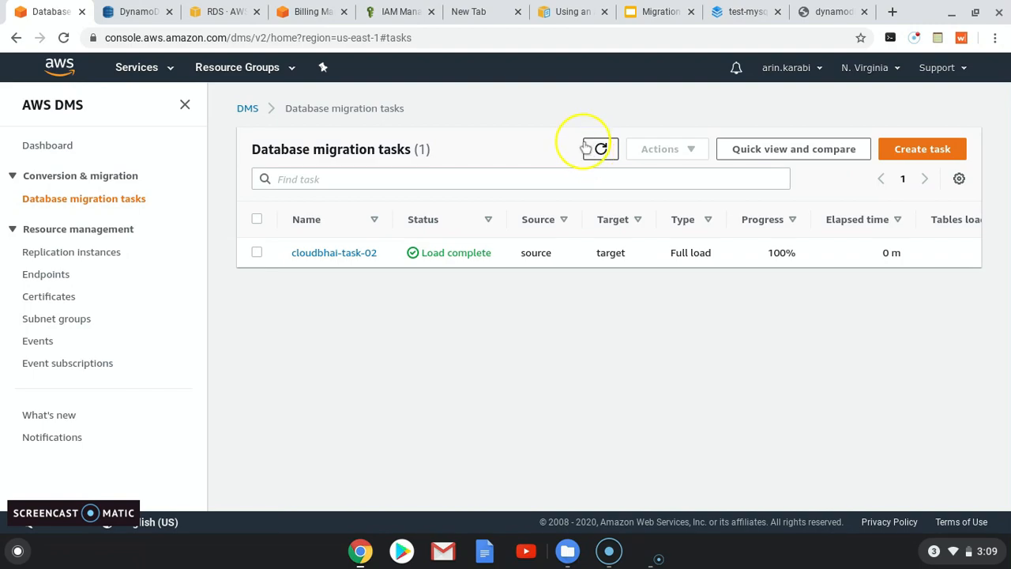
{"action": "left_click", "coordinate": [350, 253]}
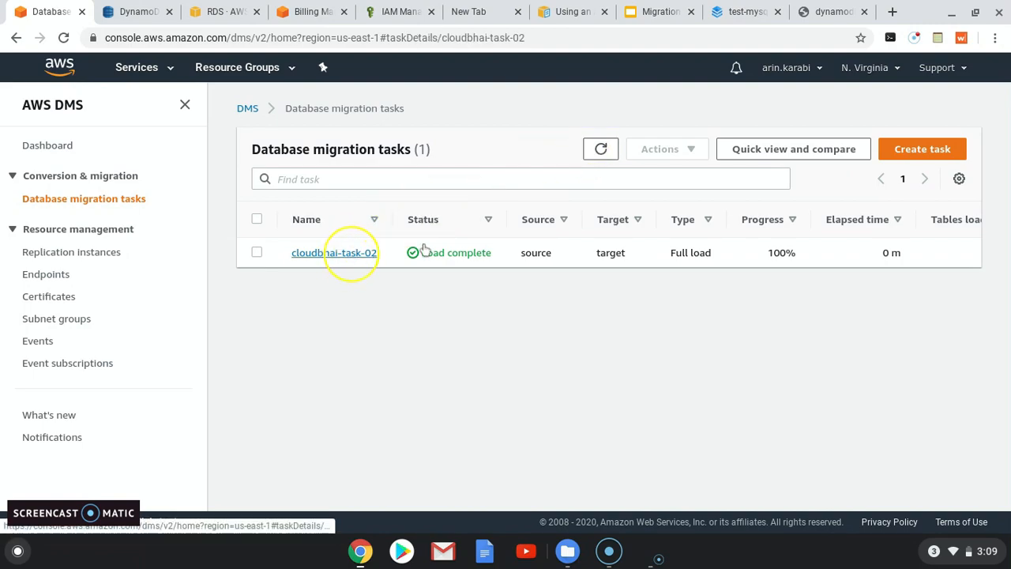
{"action": "left_click", "coordinate": [407, 190]}
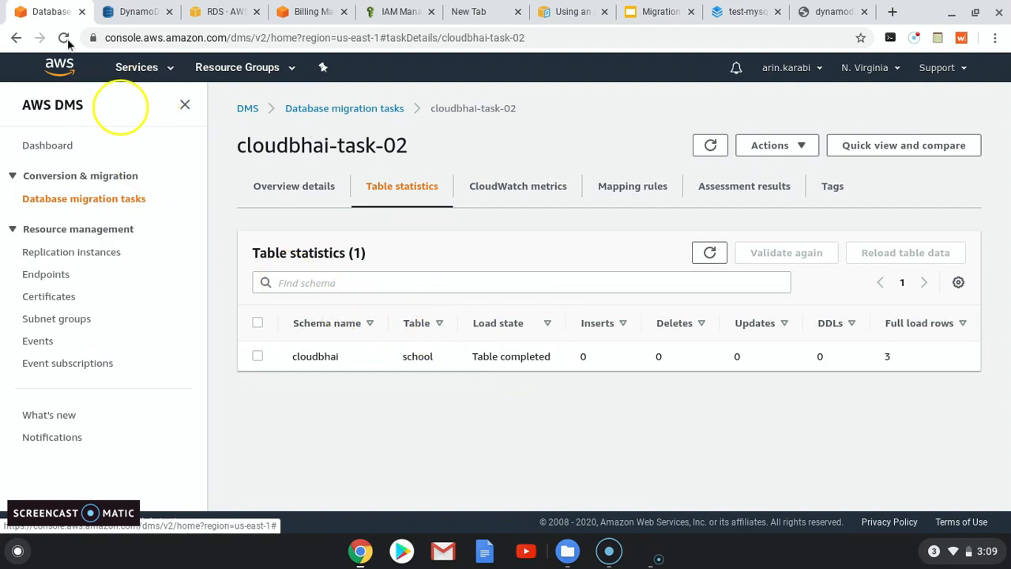
- Reload the DynamoDB tables list and view the items of the school_t table
{"action": "left_click", "coordinate": [139, 16]}
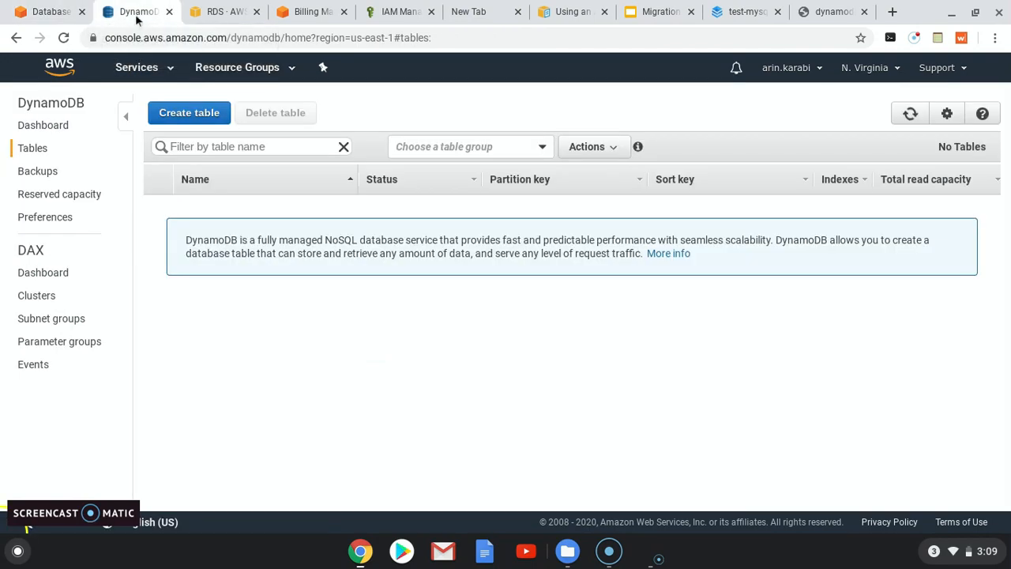
{"action": "left_click", "coordinate": [40, 147]}
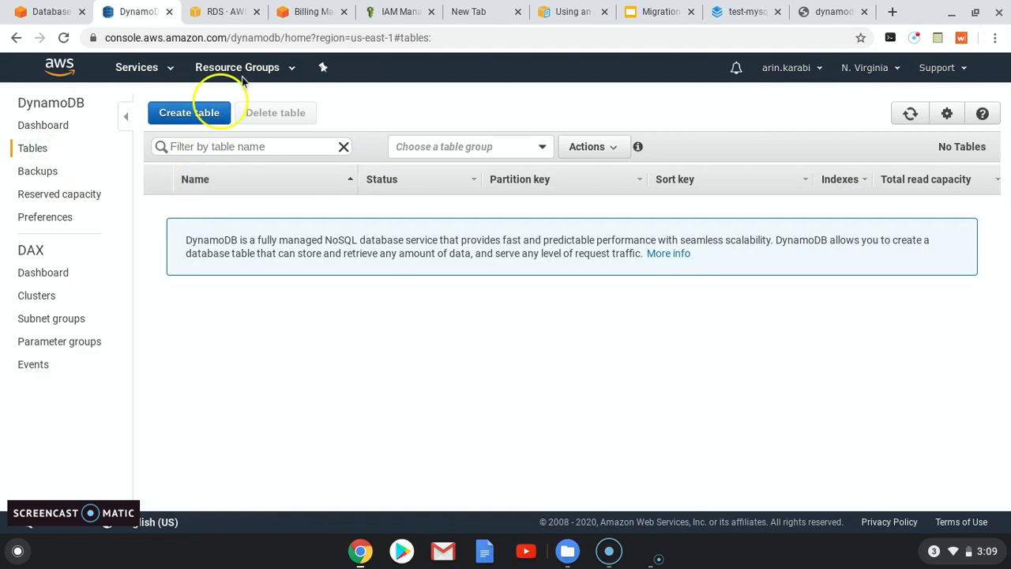
{"action": "left_click", "coordinate": [292, 38]}
{"action": "key", "text": "Return"}
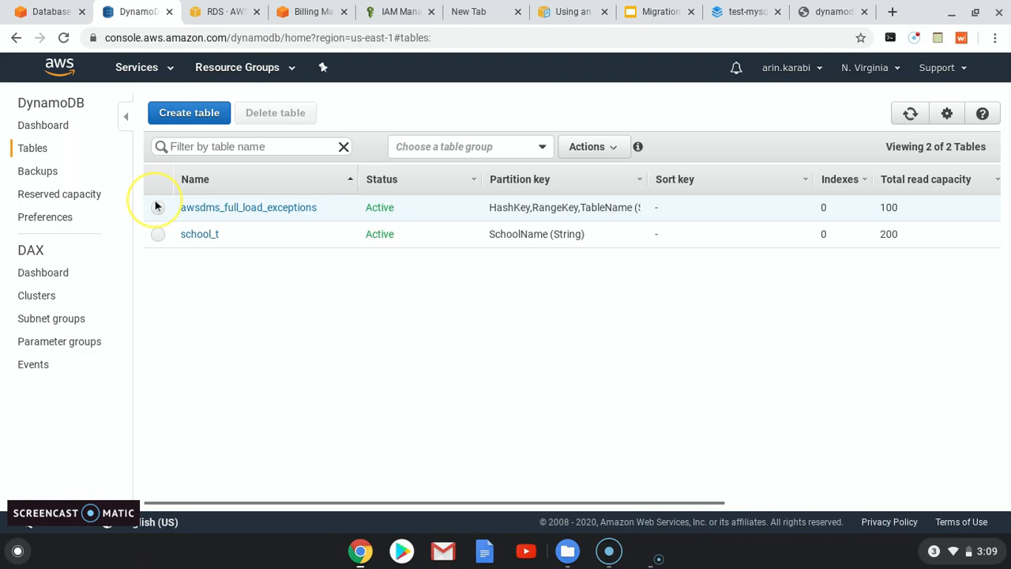
{"action": "left_click", "coordinate": [199, 234]}
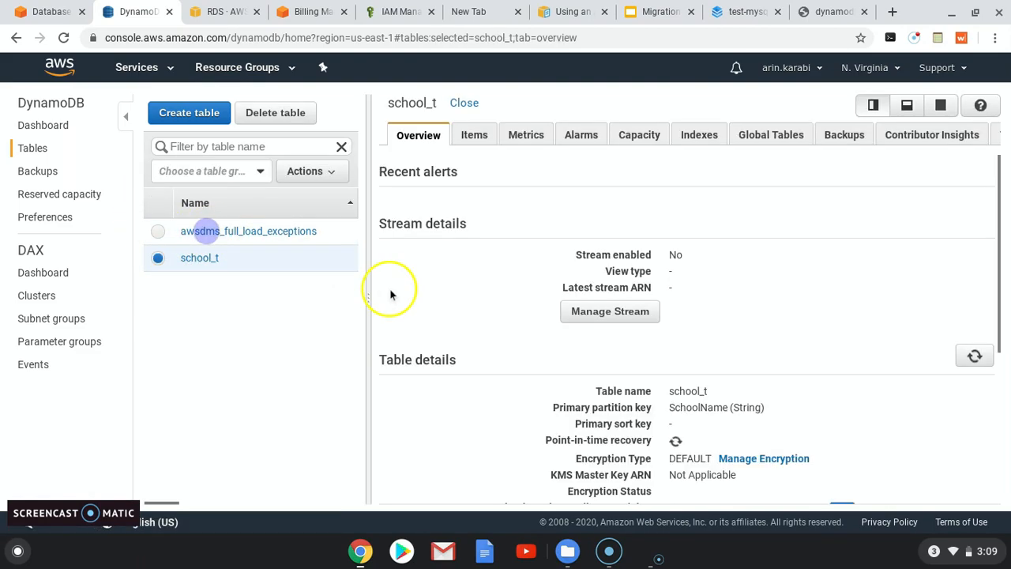
{"action": "left_click", "coordinate": [474, 135]}
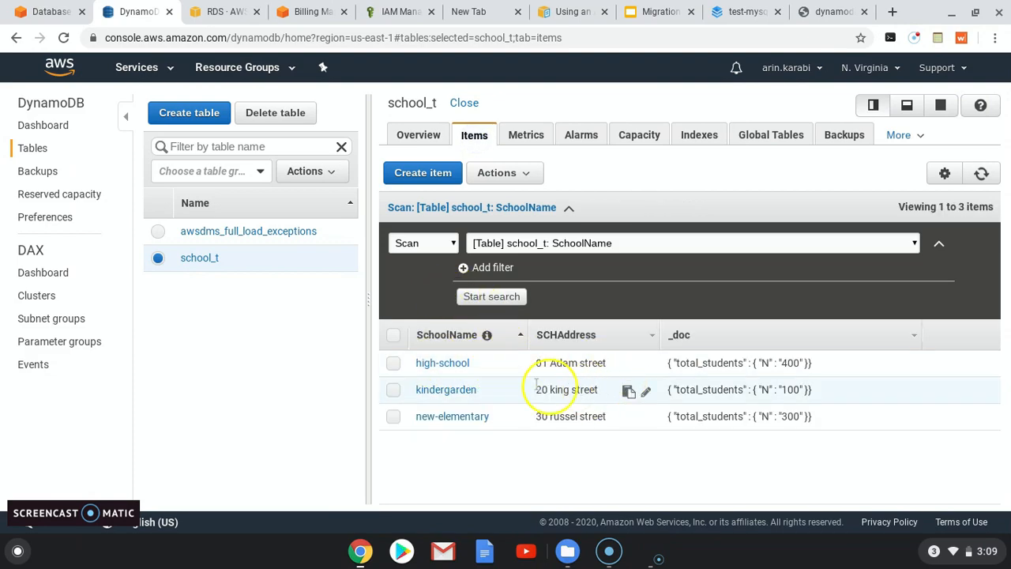
- Open the high-school item and expand its _doc map, checking it against the rules in the mapping text file
{"action": "left_click", "coordinate": [435, 364]}
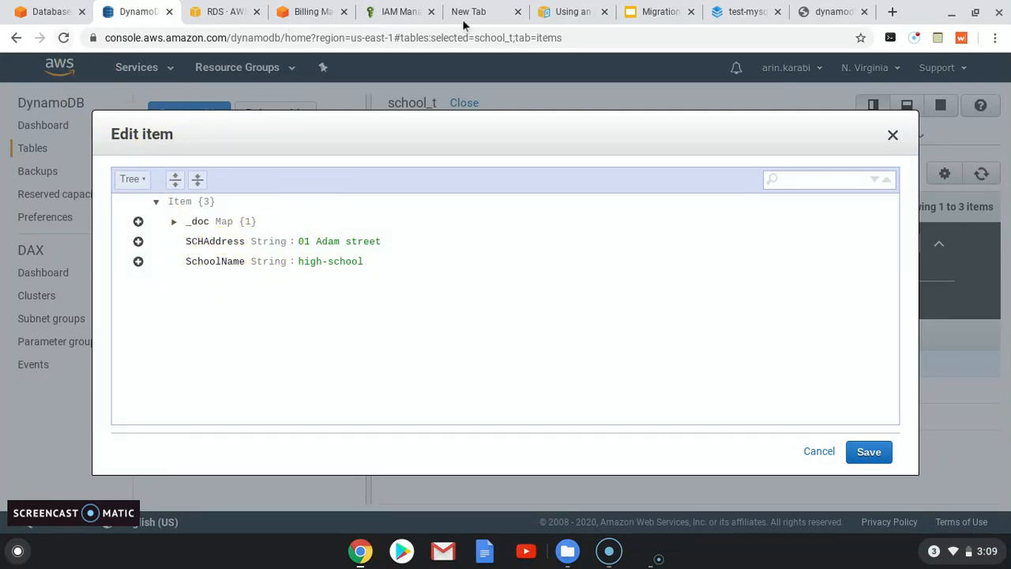
{"action": "left_click", "coordinate": [829, 11]}
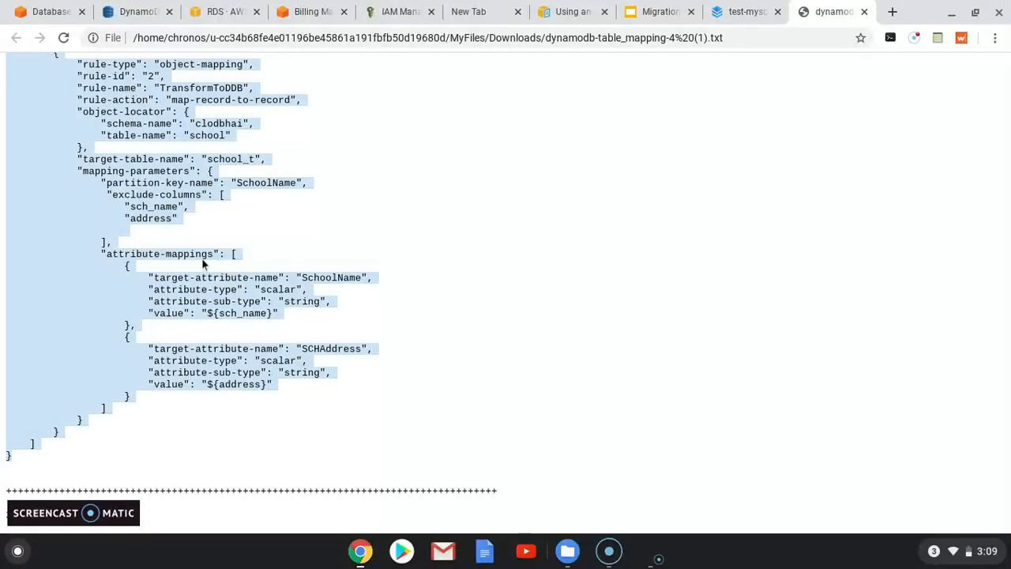
{"action": "scroll", "coordinate": [197, 207], "scroll_direction": "up", "scroll_amount": 2}
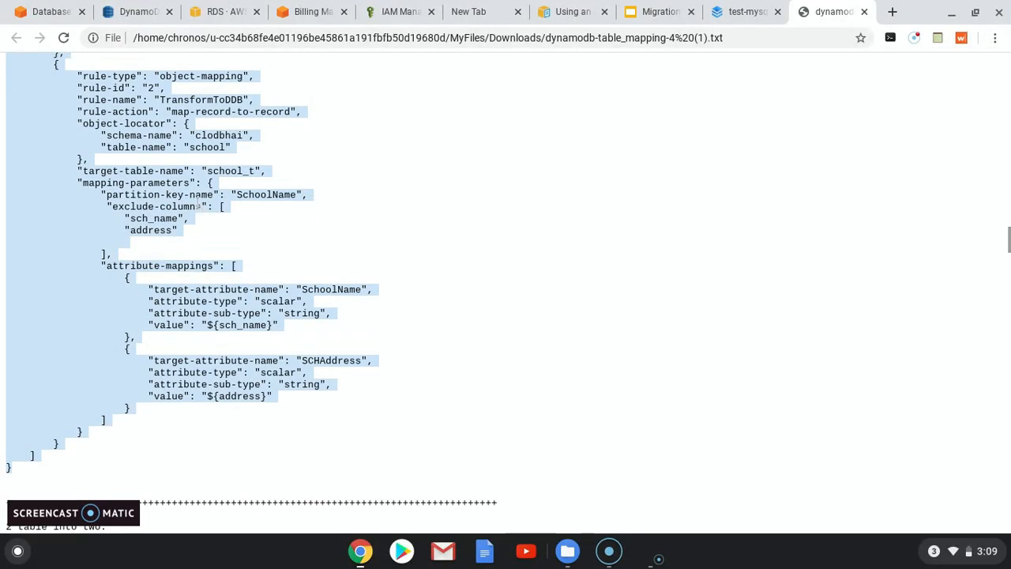
{"action": "scroll", "coordinate": [197, 204], "scroll_direction": "up", "scroll_amount": 2}
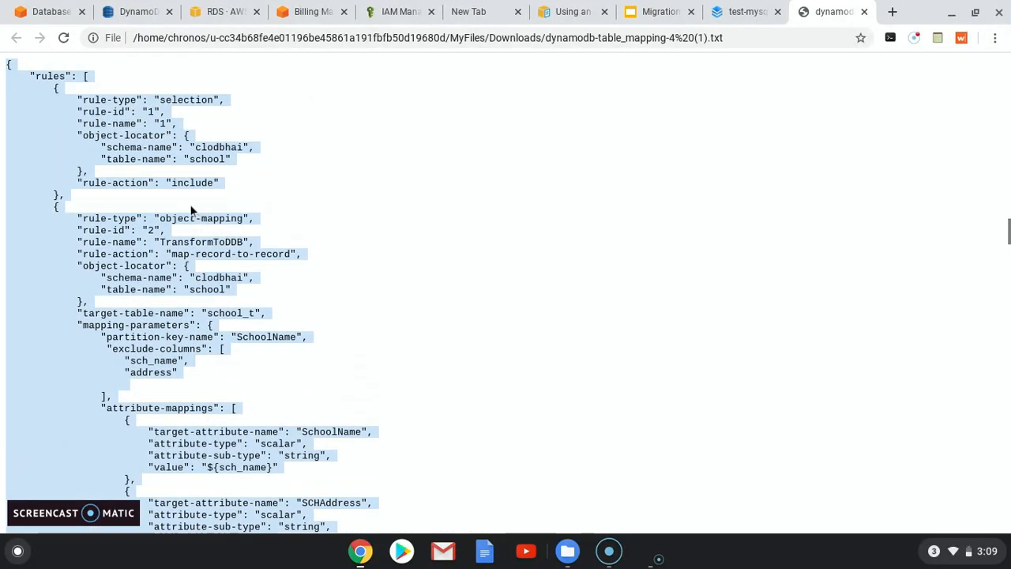
{"action": "left_click", "coordinate": [57, 11]}
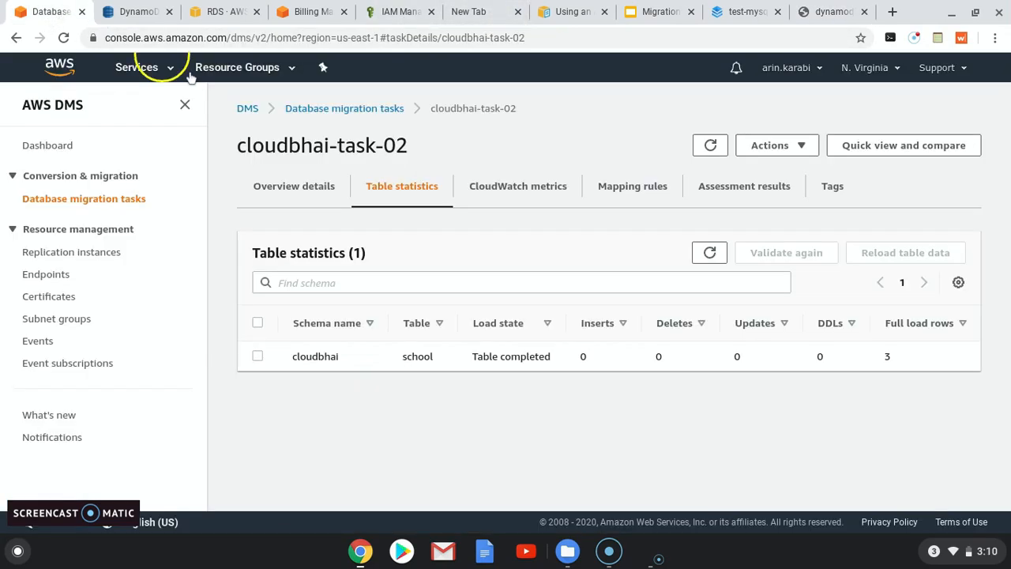
{"action": "left_click", "coordinate": [138, 12]}
{"action": "left_click", "coordinate": [174, 221]}
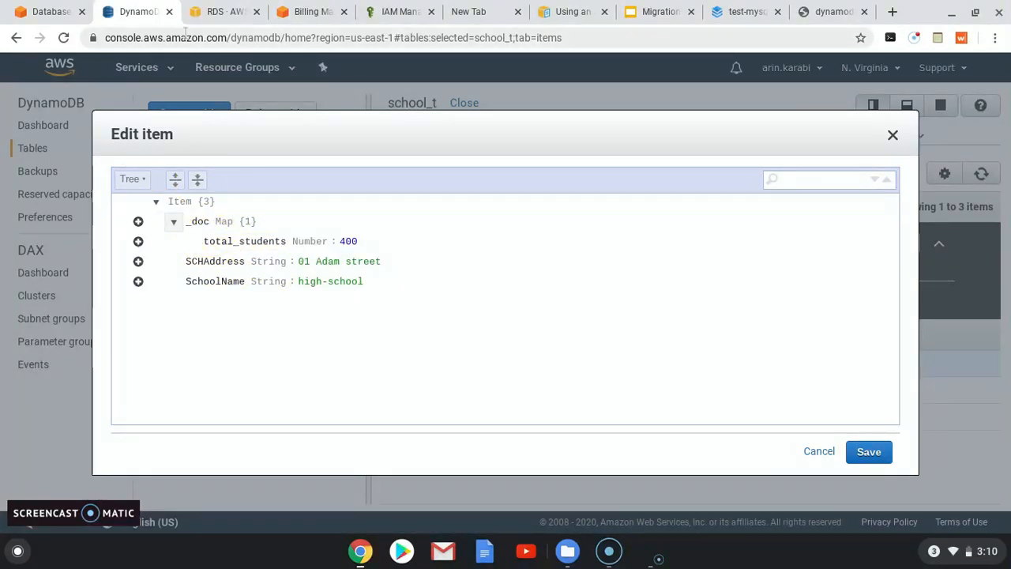
- Review the map-record-to-document rules in the mapping text file alongside the Rule Action Parameter slide
{"action": "left_click", "coordinate": [809, 18]}
{"action": "scroll", "coordinate": [246, 278], "scroll_direction": "up", "scroll_amount": 2}
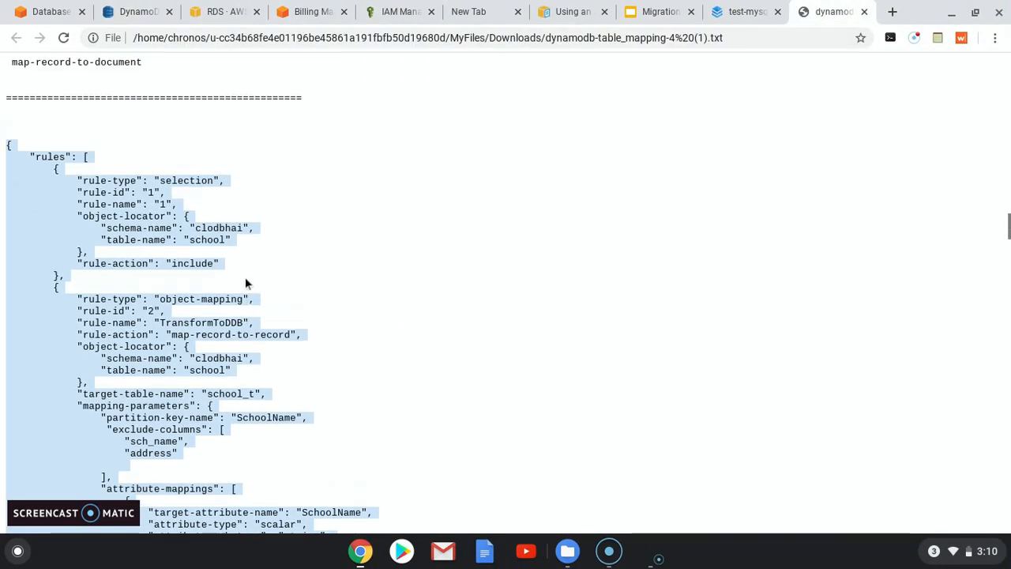
{"action": "scroll", "coordinate": [183, 277], "scroll_direction": "down", "scroll_amount": 3}
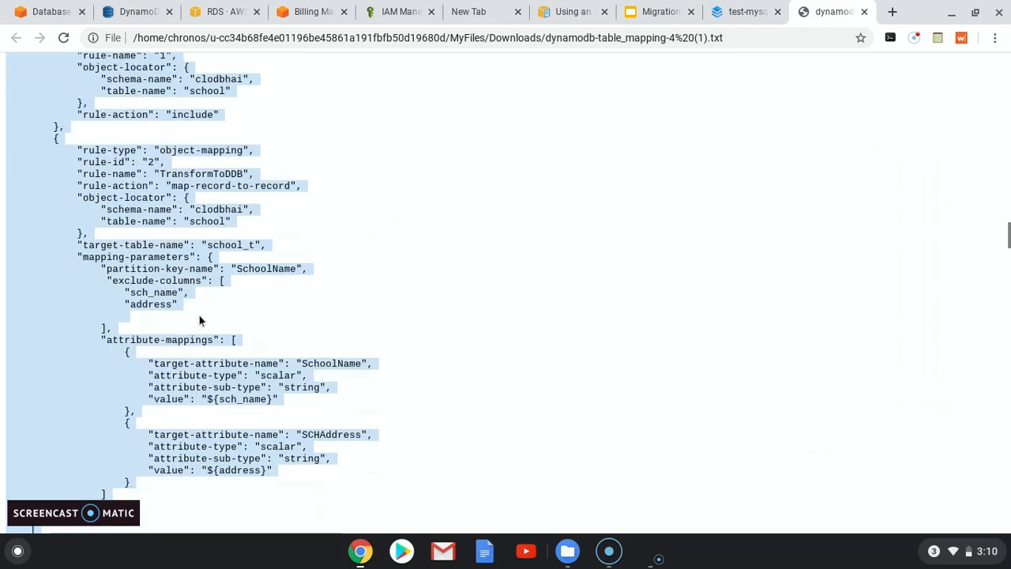
{"action": "left_click", "coordinate": [655, 12]}
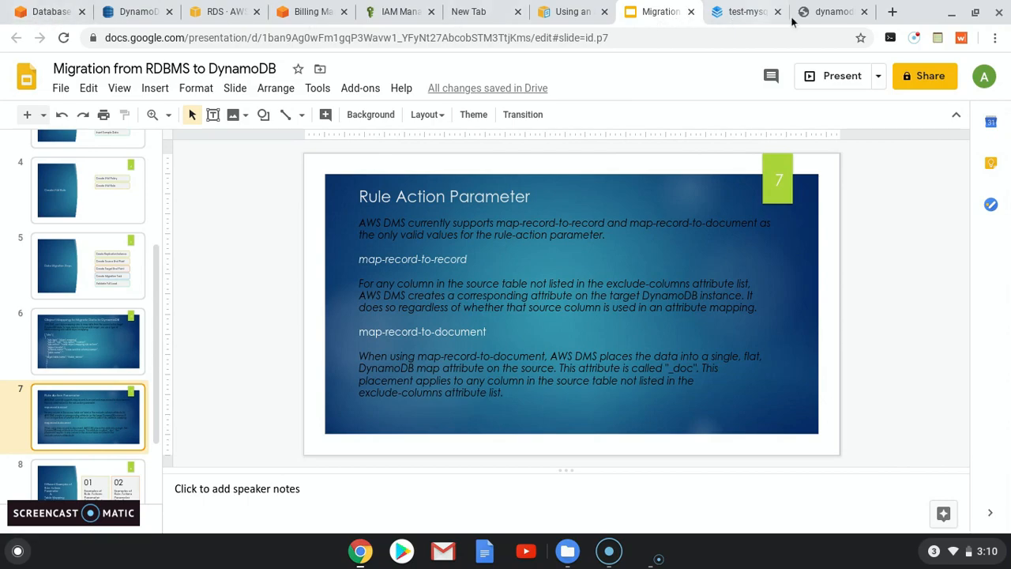
{"action": "left_click", "coordinate": [834, 13]}
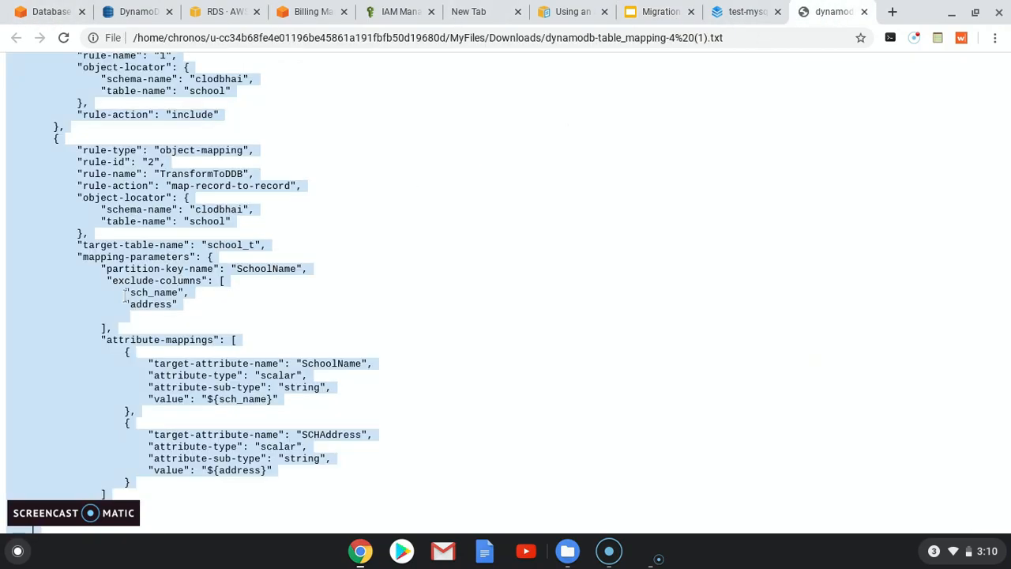
{"action": "left_click", "coordinate": [213, 302]}
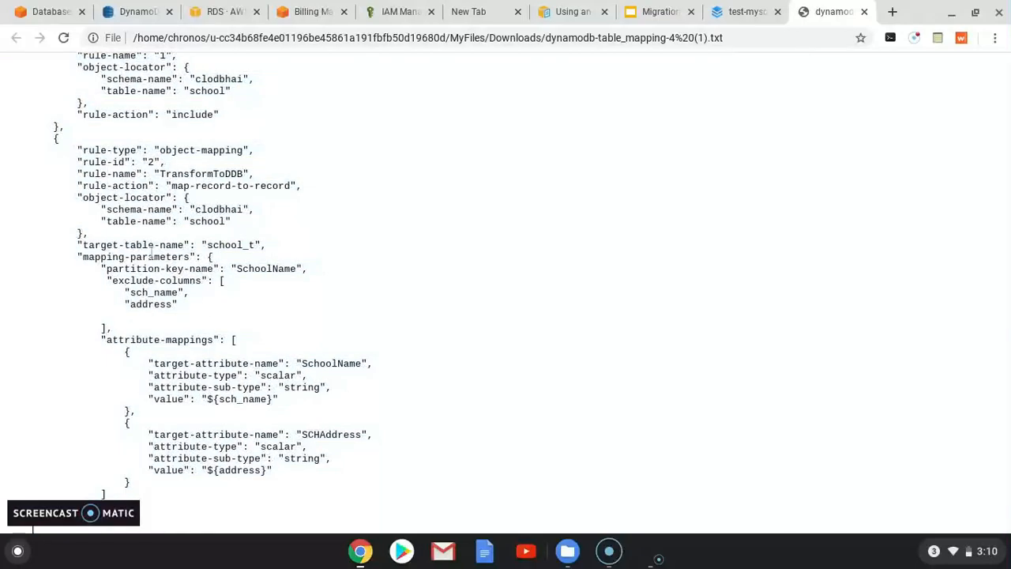
- Examine the total_students attribute inside the high-school item's _doc map in DynamoDB, and close the item without saving
{"action": "left_click", "coordinate": [136, 12]}
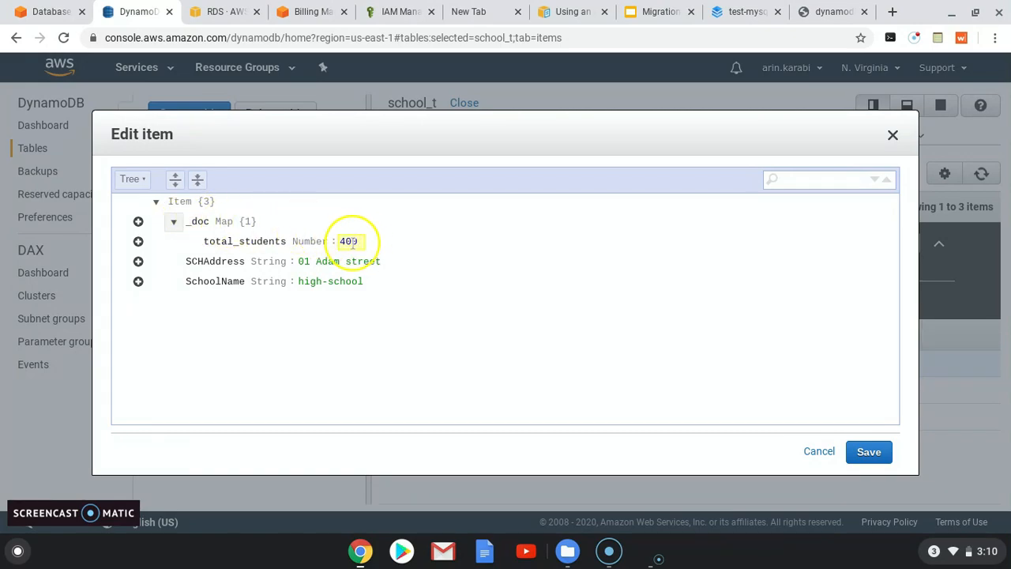
{"action": "left_click", "coordinate": [235, 242]}
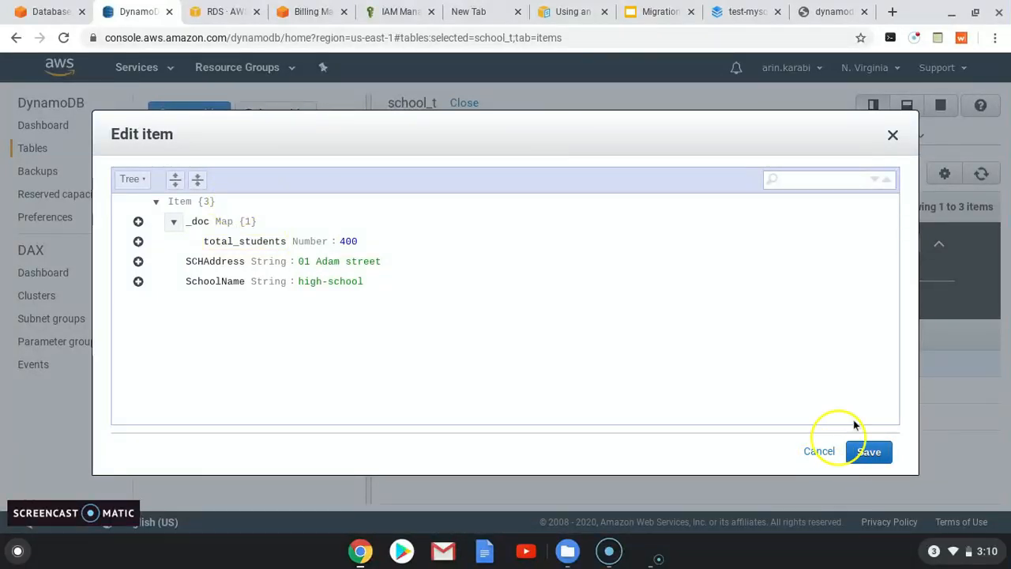
{"action": "left_click", "coordinate": [893, 135]}
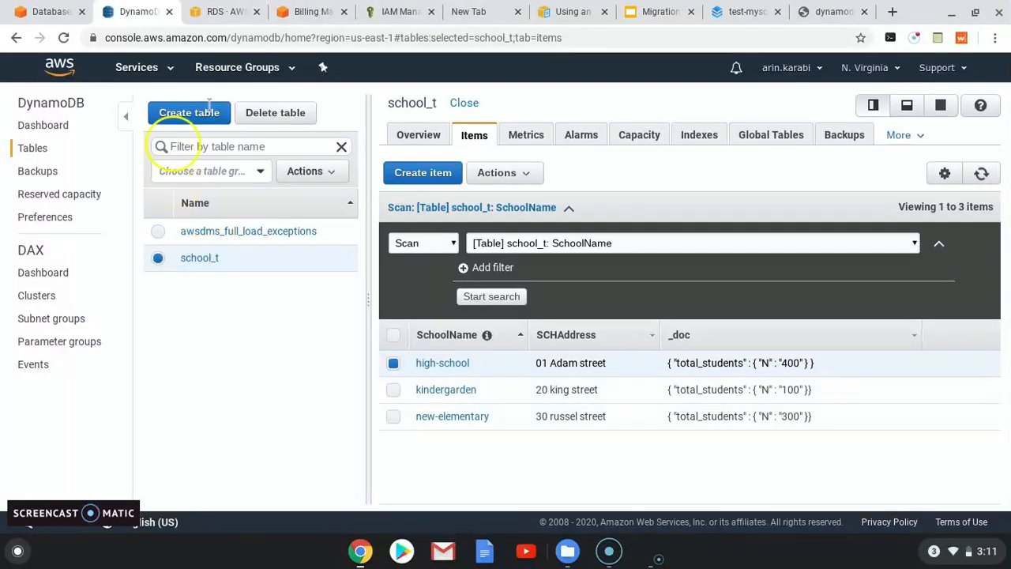
- Delete the school_t table together with its CloudWatch alarms, confirming with the word delete
{"action": "left_click", "coordinate": [282, 119]}
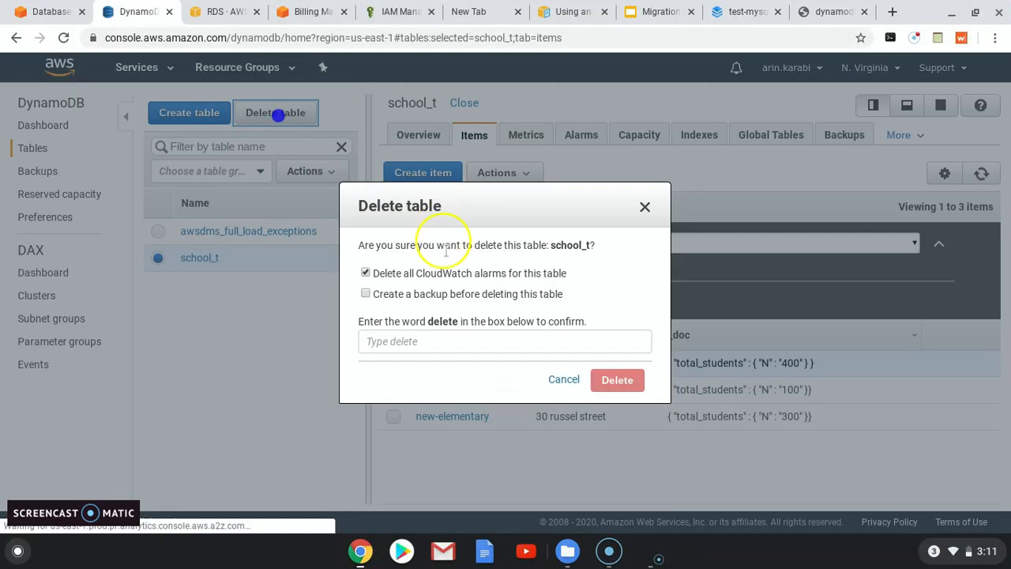
{"action": "left_click", "coordinate": [461, 341]}
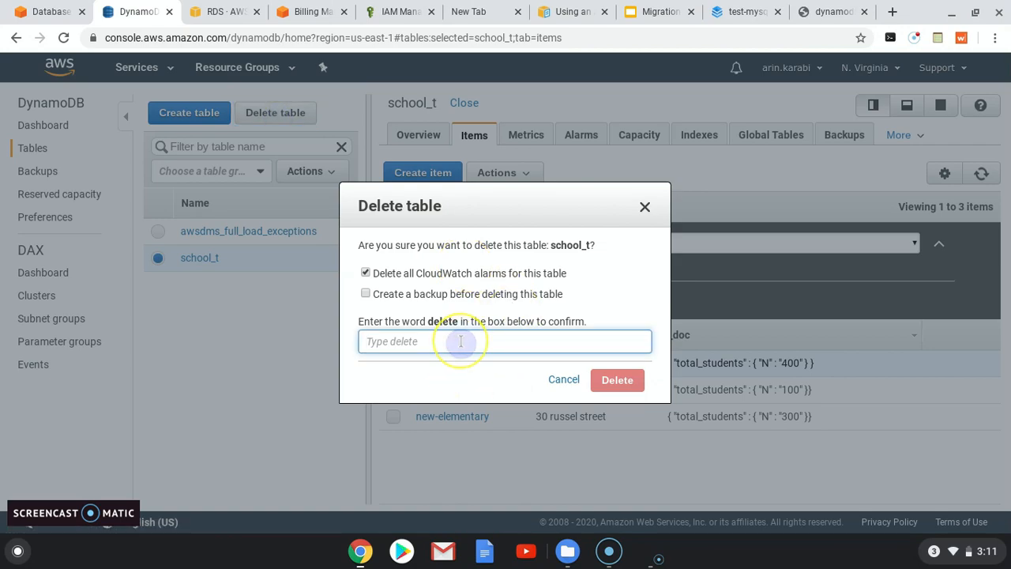
{"action": "type", "text": "delete"}
{"action": "left_click", "coordinate": [635, 384]}
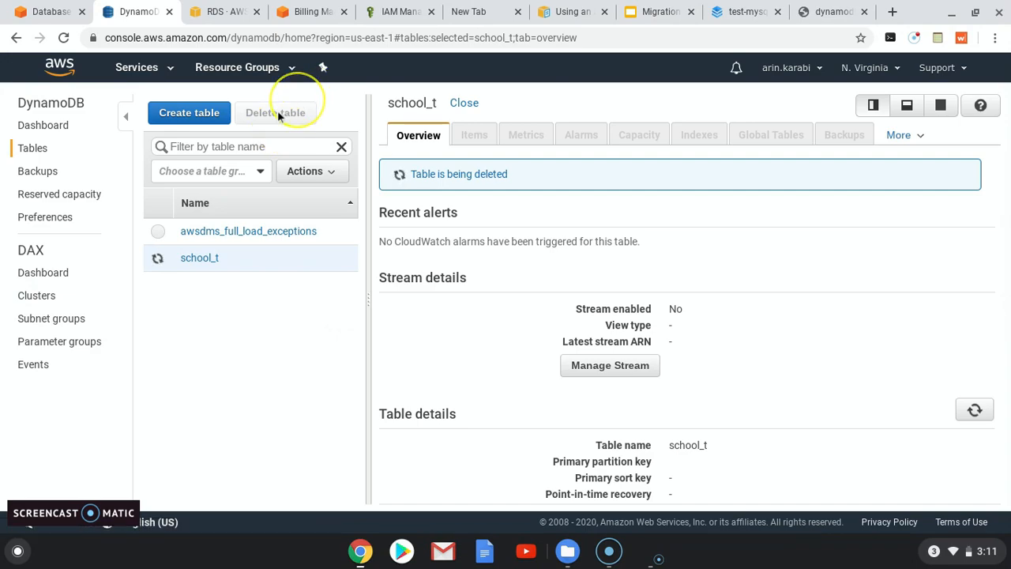
- Delete the awsdms_full_load_exceptions table and its CloudWatch alarms, confirming with the word delete
{"action": "left_click", "coordinate": [278, 114]}
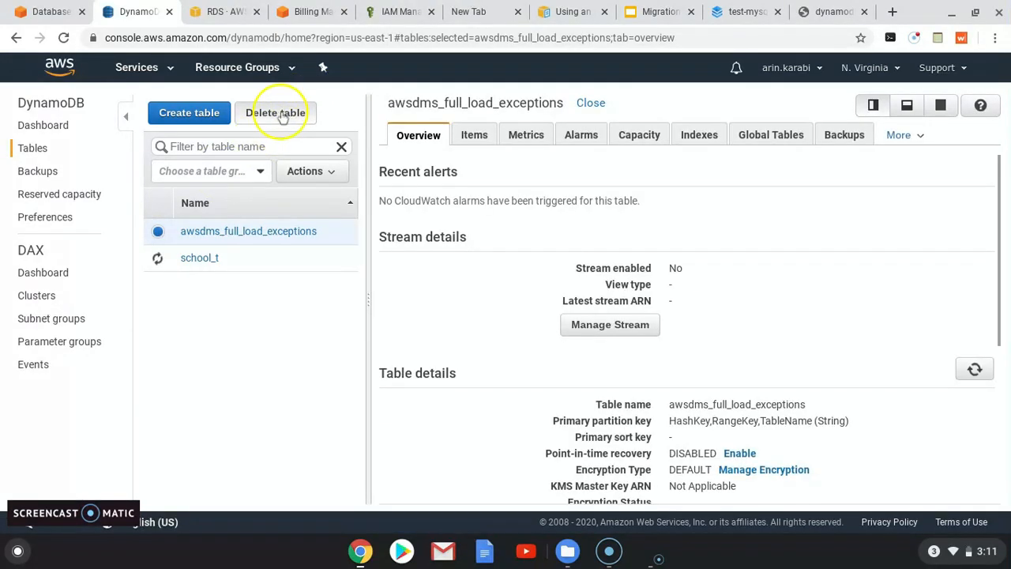
{"action": "left_click", "coordinate": [441, 342]}
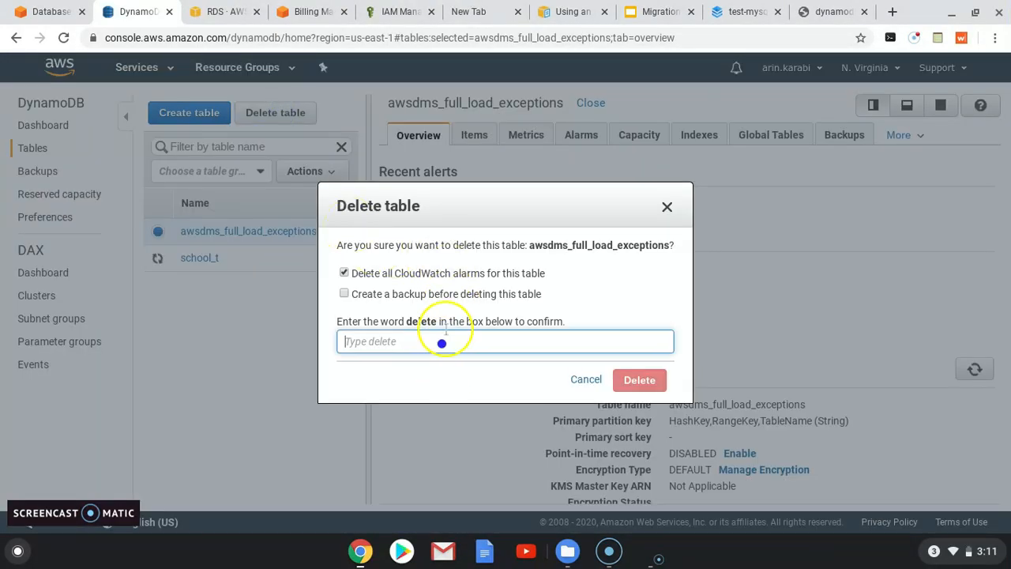
{"action": "type", "text": "delete"}
{"action": "left_click", "coordinate": [637, 378]}
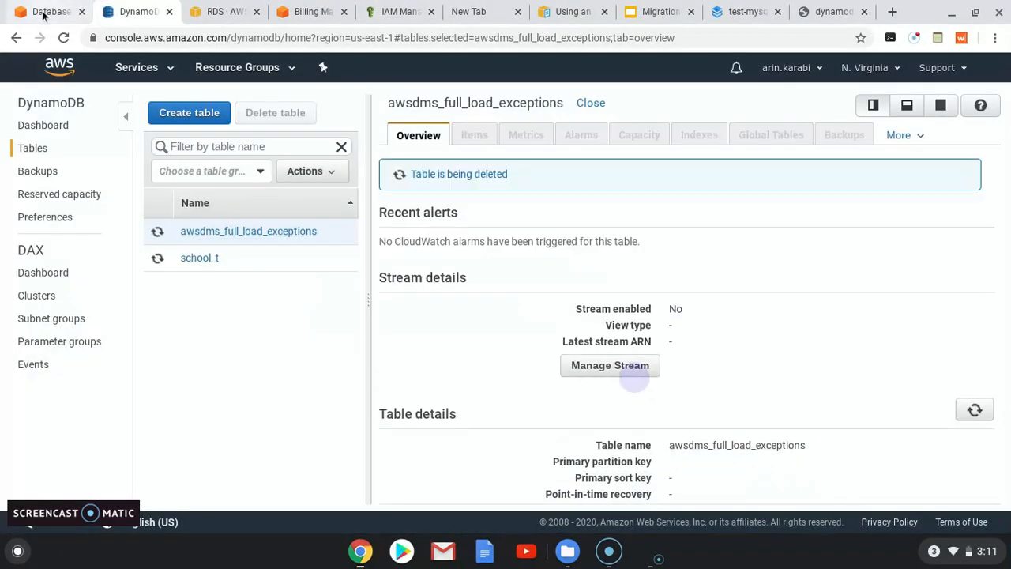
- Switch to the AWS DMS console and delete the migration task cloudbhai-task-02
{"action": "left_click", "coordinate": [47, 12]}
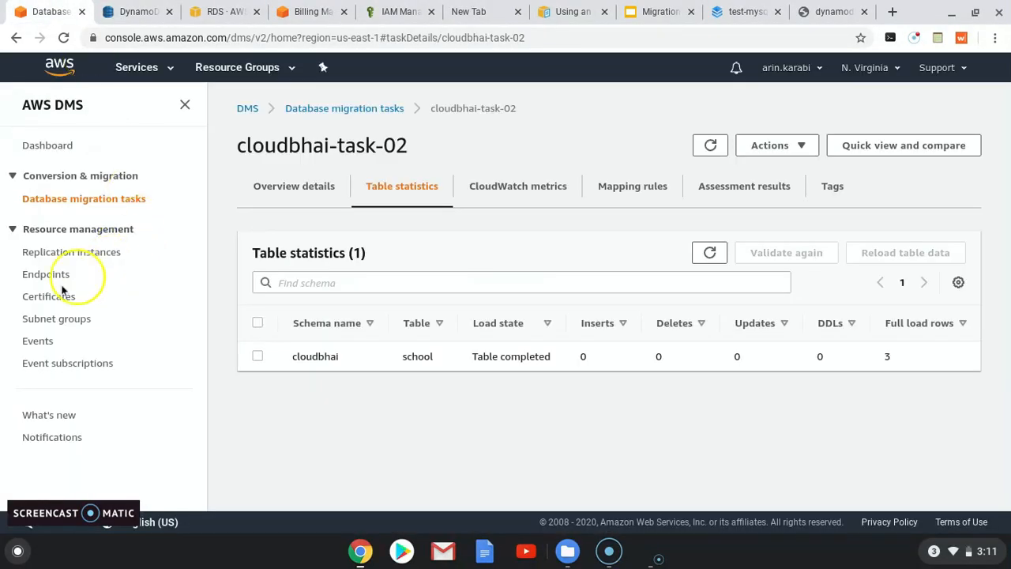
{"action": "left_click", "coordinate": [138, 199]}
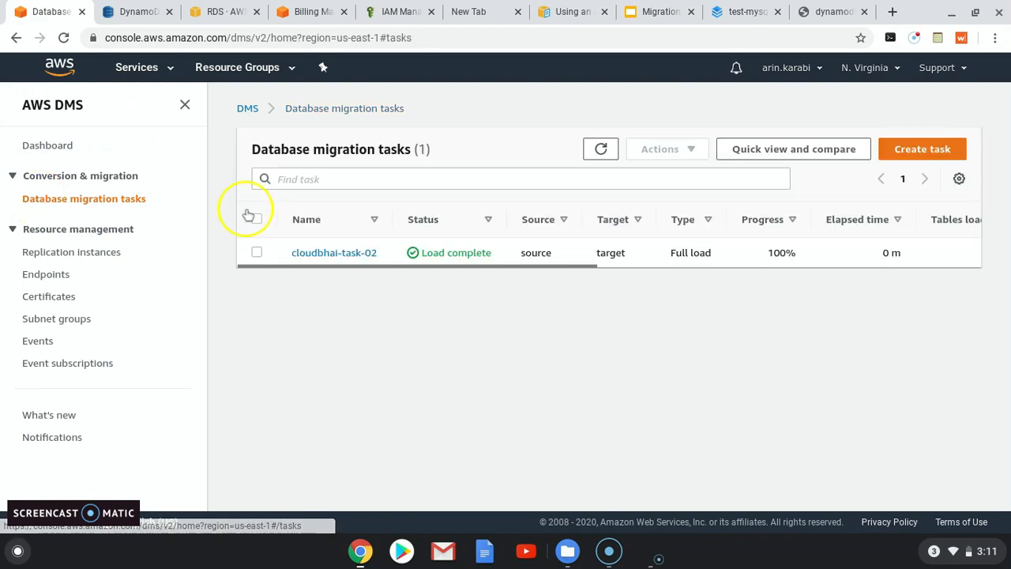
{"action": "left_click", "coordinate": [257, 252]}
{"action": "left_click", "coordinate": [684, 158]}
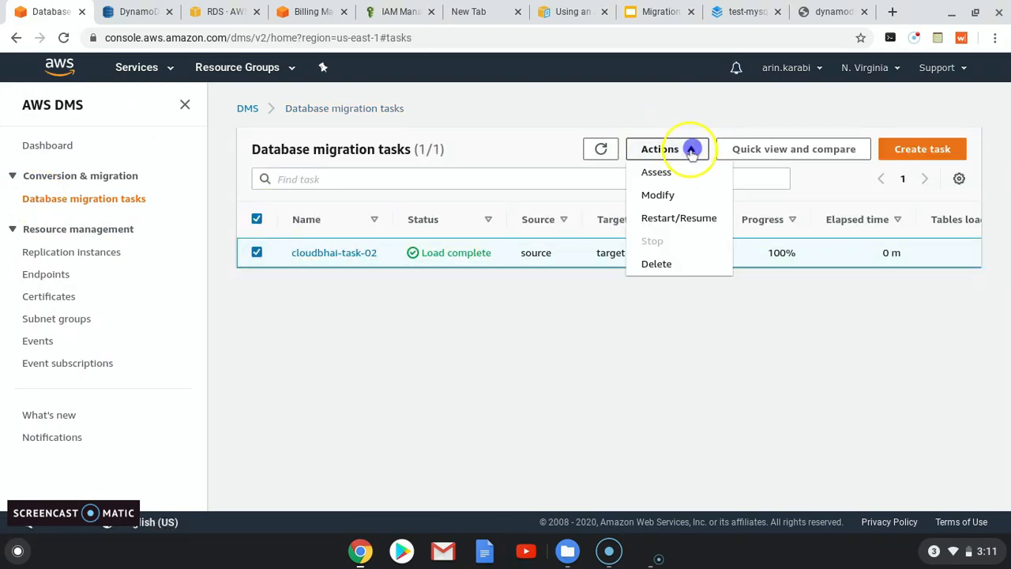
{"action": "left_click", "coordinate": [656, 264]}
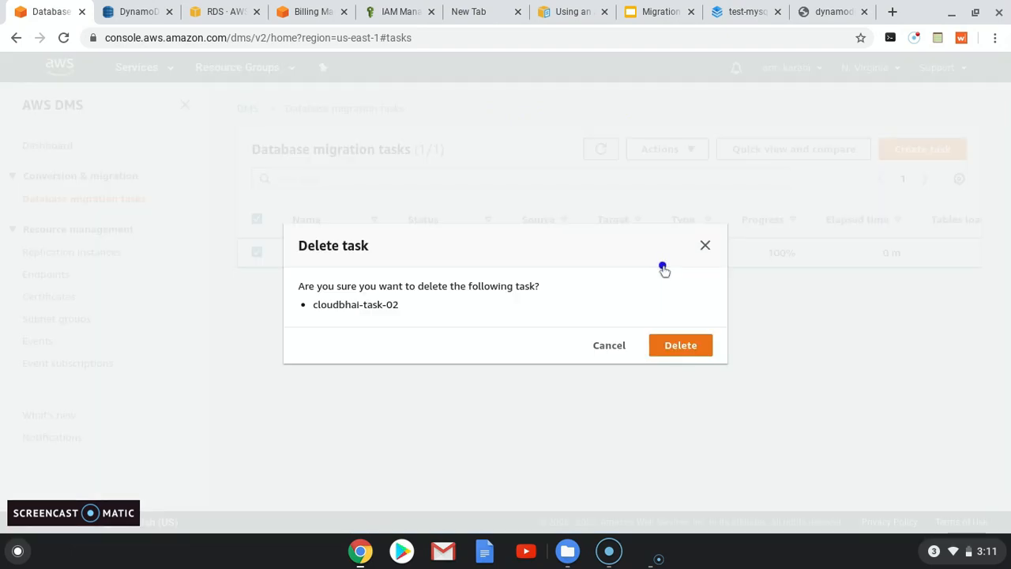
{"action": "left_click", "coordinate": [666, 354]}
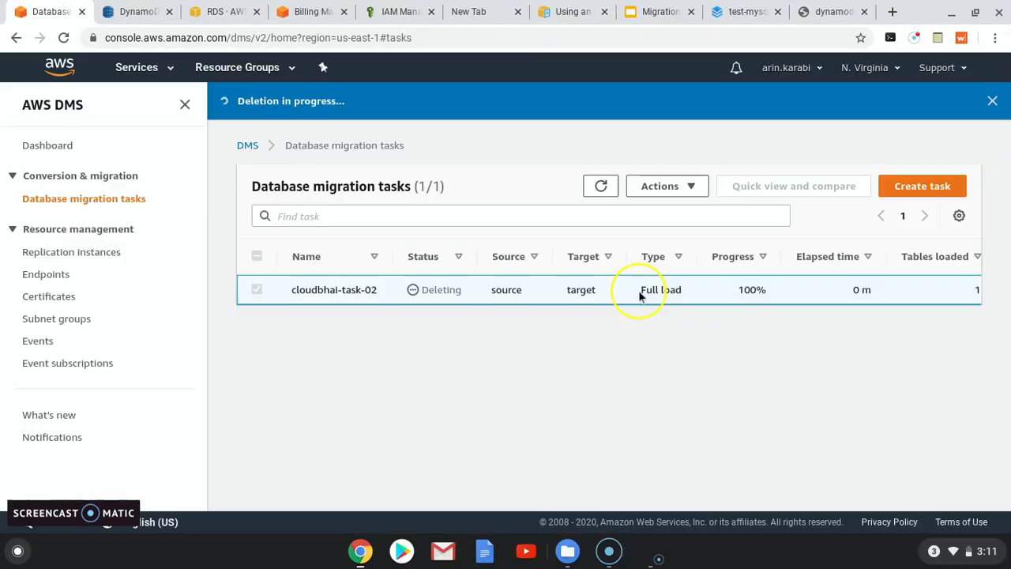
- In the mapping text file, examine the school and teacher selection rules and the object-mapping rule that targets school_t
{"action": "left_click", "coordinate": [818, 12]}
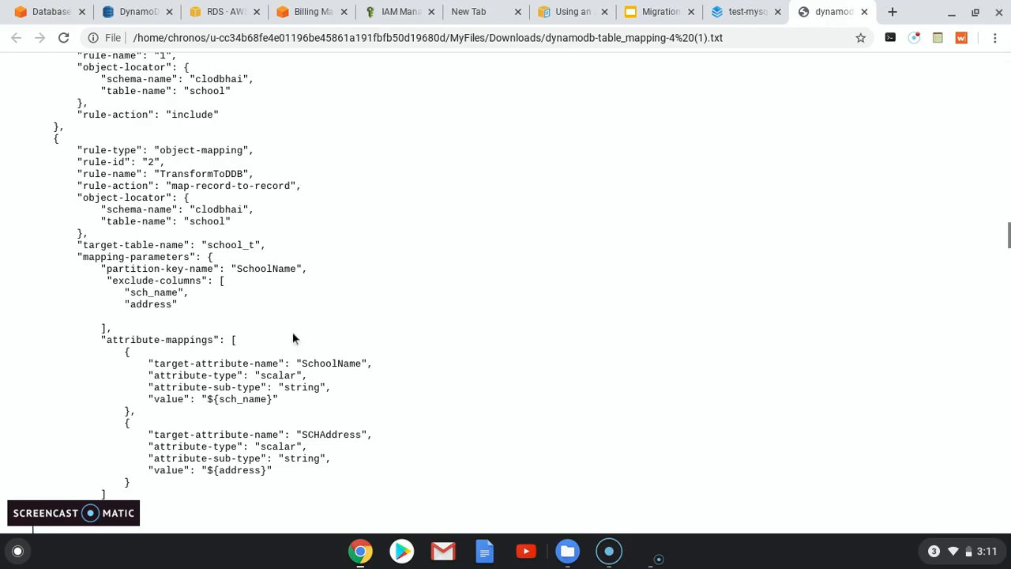
{"action": "scroll", "coordinate": [292, 339], "scroll_direction": "down", "scroll_amount": 10}
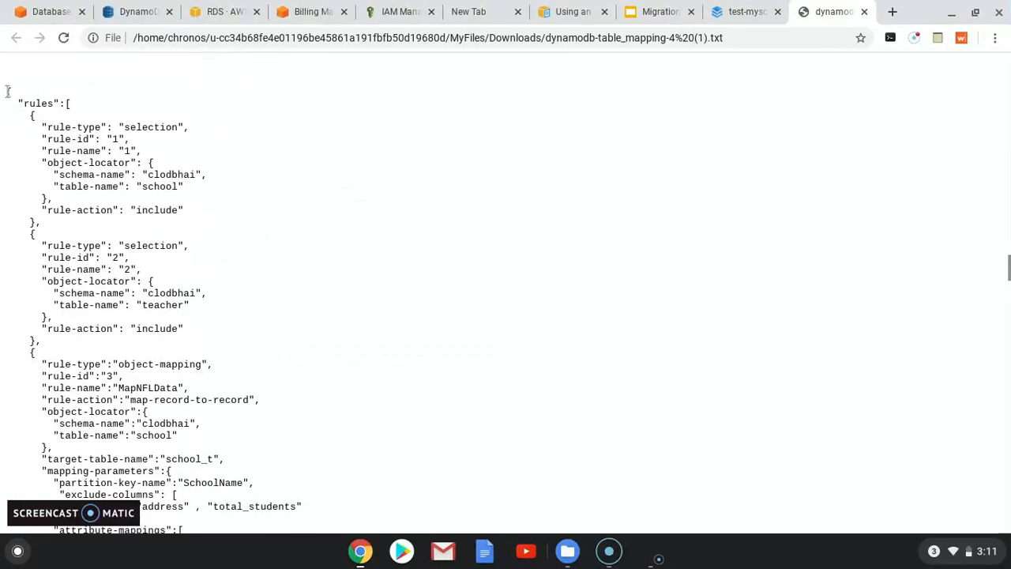
{"action": "scroll", "coordinate": [51, 213], "scroll_direction": "down", "scroll_amount": 1}
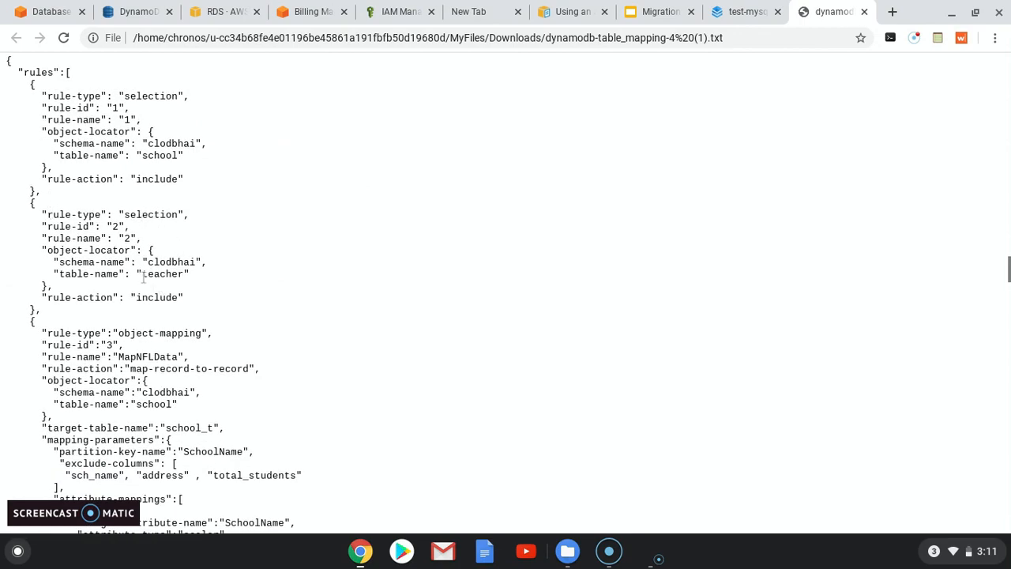
{"action": "left_click_drag", "start_coordinate": [143, 274], "coordinate": [183, 274]}
{"action": "scroll", "coordinate": [159, 338], "scroll_direction": "down", "scroll_amount": 4}
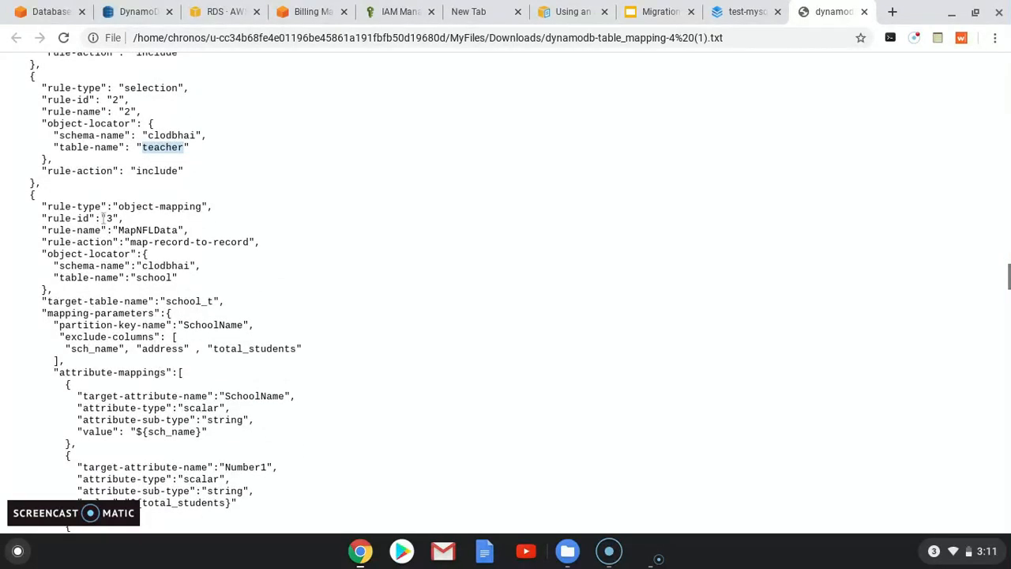
{"action": "scroll", "coordinate": [103, 218], "scroll_direction": "up", "scroll_amount": 3}
{"action": "scroll", "coordinate": [162, 267], "scroll_direction": "down", "scroll_amount": 1}
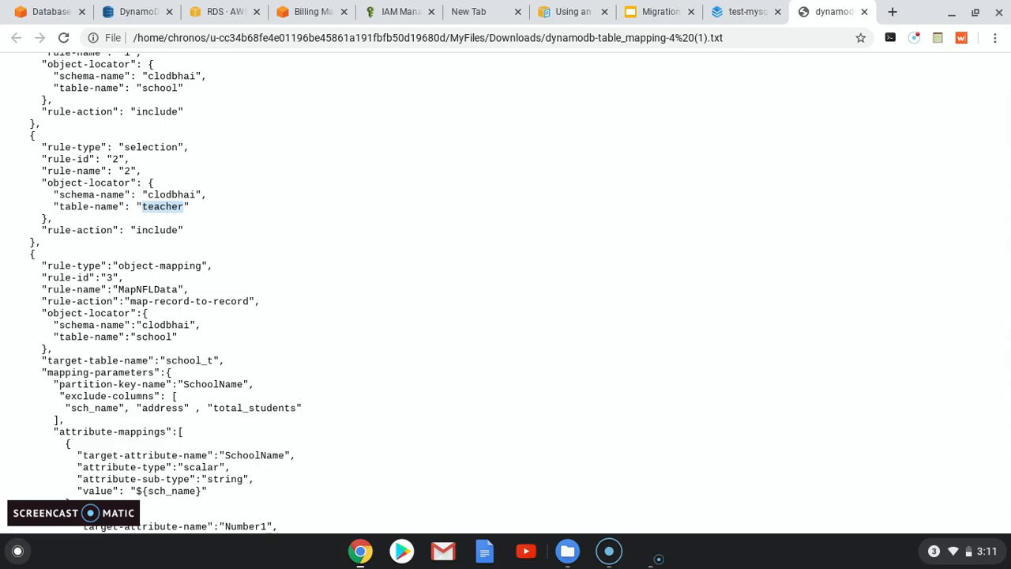
{"action": "scroll", "coordinate": [192, 180], "scroll_direction": "down", "scroll_amount": 3}
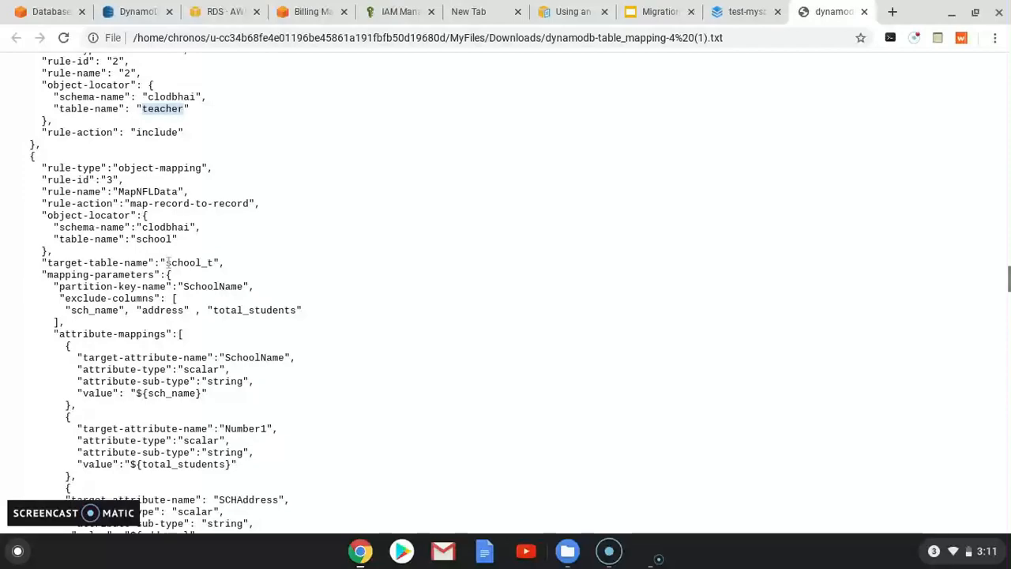
{"action": "left_click_drag", "start_coordinate": [166, 262], "coordinate": [213, 262]}
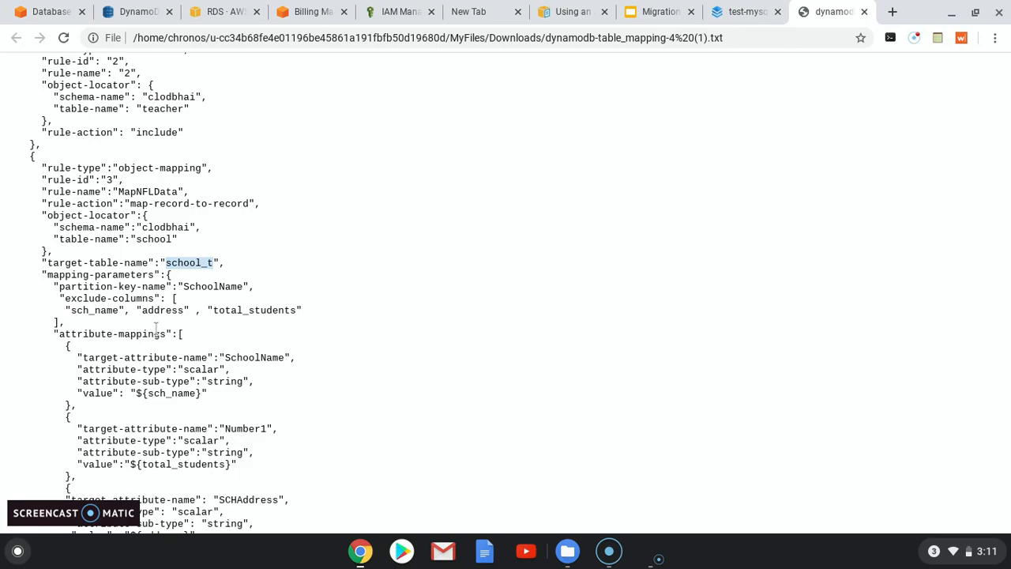
{"action": "scroll", "coordinate": [157, 327], "scroll_direction": "down", "scroll_amount": 1}
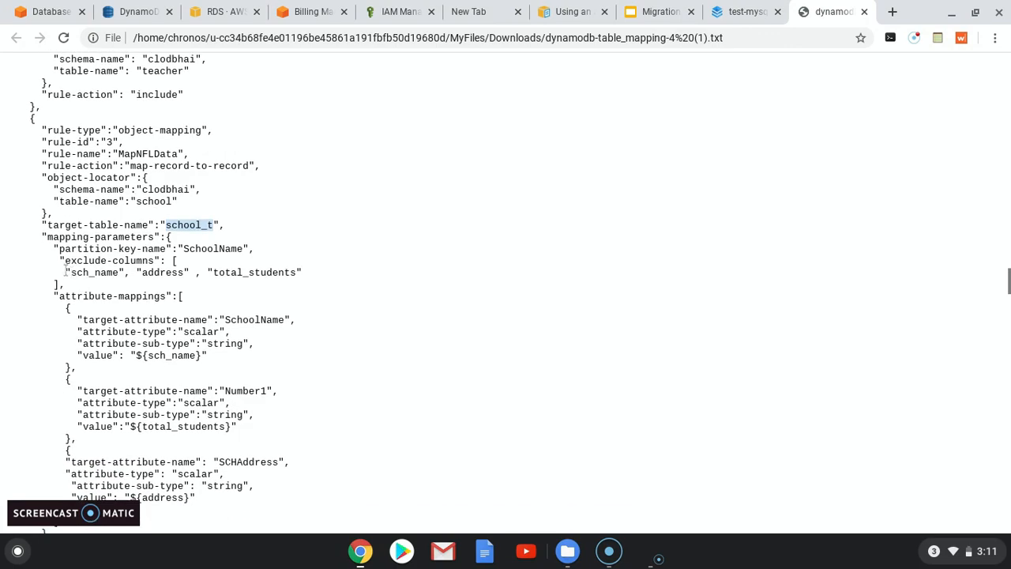
{"action": "left_click_drag", "start_coordinate": [66, 272], "coordinate": [298, 274]}
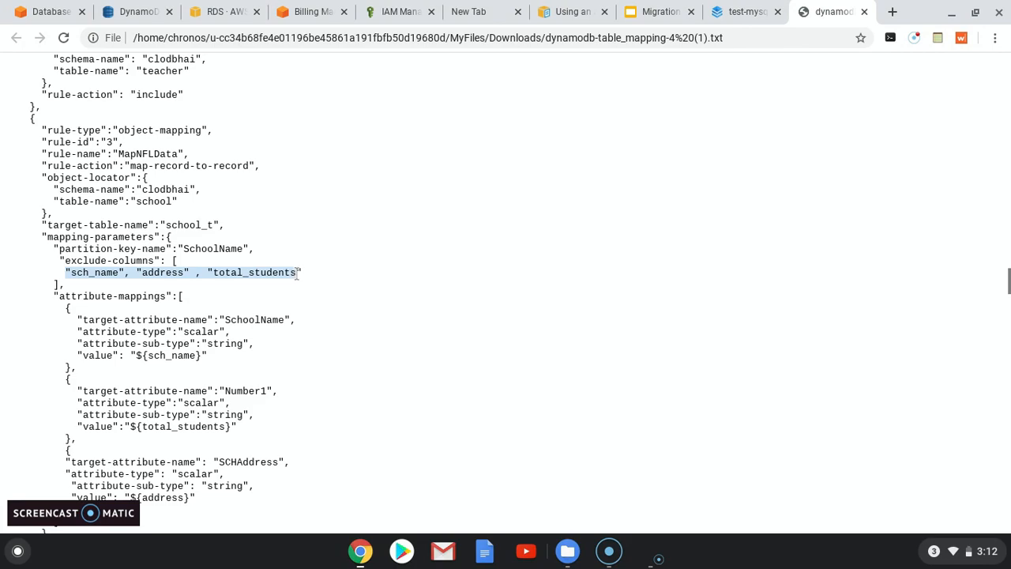
{"action": "scroll", "coordinate": [198, 313], "scroll_direction": "down", "scroll_amount": 2}
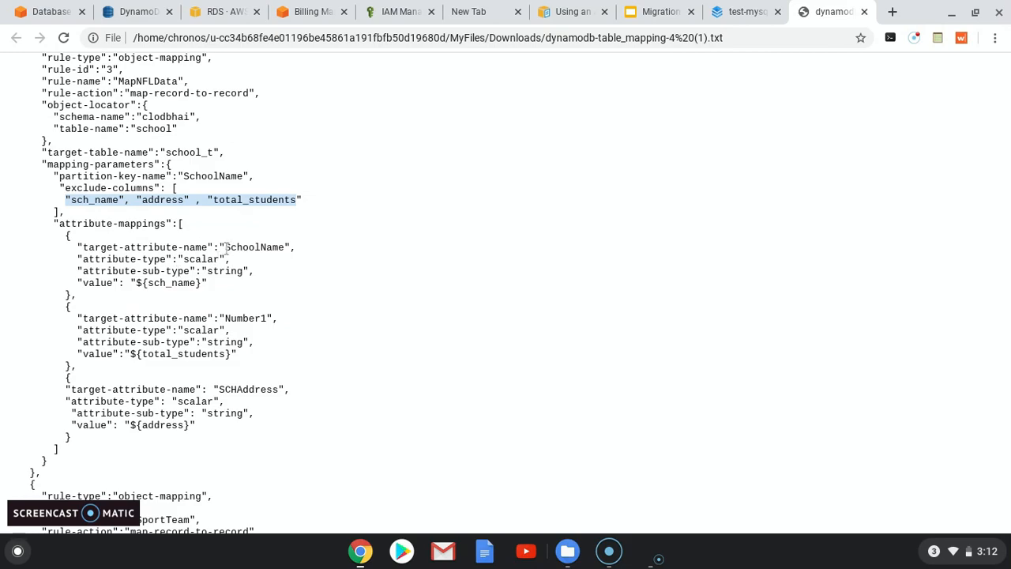
{"action": "left_click_drag", "start_coordinate": [248, 248], "coordinate": [266, 254]}
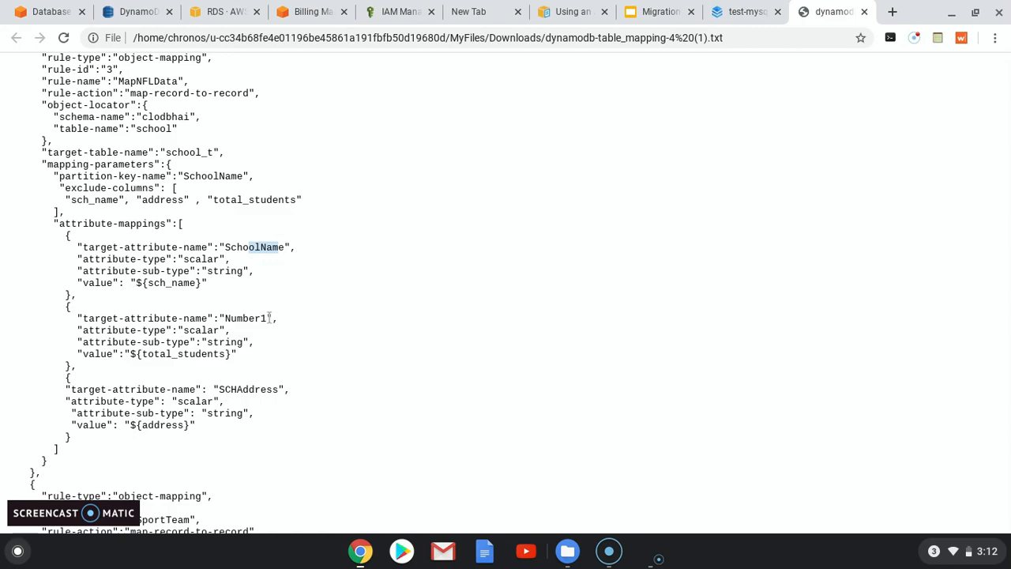
- Examine the teacher_t object-mapping rule with its keys, excluded columns and attribute mappings, and return to the DMS migration tasks list
{"action": "scroll", "coordinate": [186, 315], "scroll_direction": "down", "scroll_amount": 2}
{"action": "scroll", "coordinate": [145, 320], "scroll_direction": "down", "scroll_amount": 2}
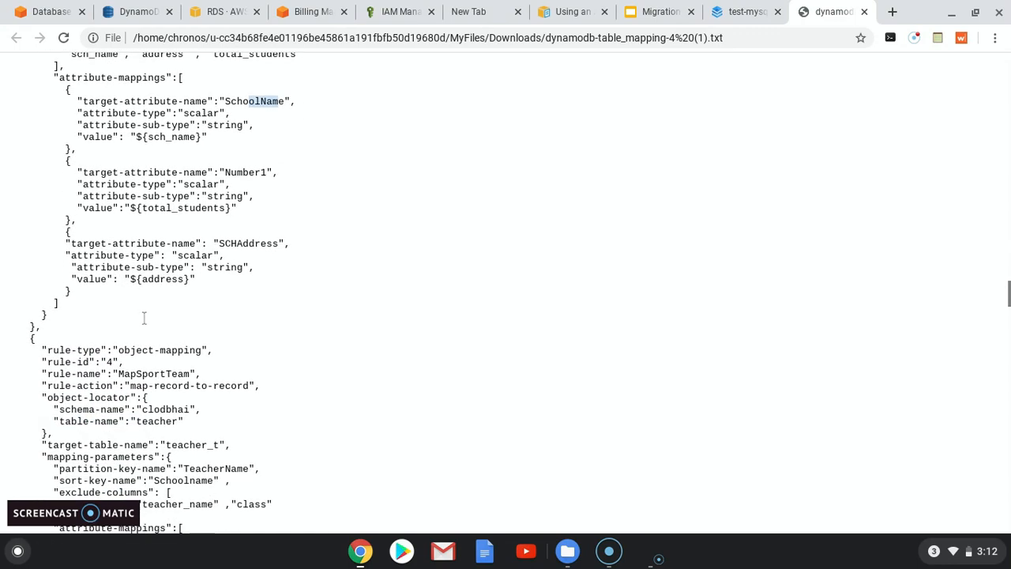
{"action": "scroll", "coordinate": [156, 355], "scroll_direction": "down", "scroll_amount": 2}
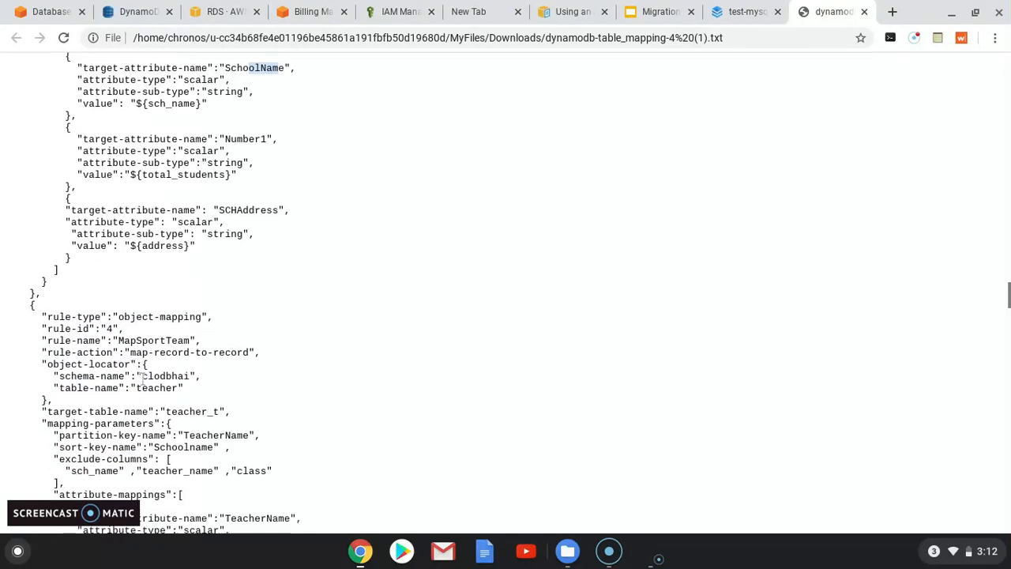
{"action": "left_click_drag", "start_coordinate": [135, 336], "coordinate": [175, 337]}
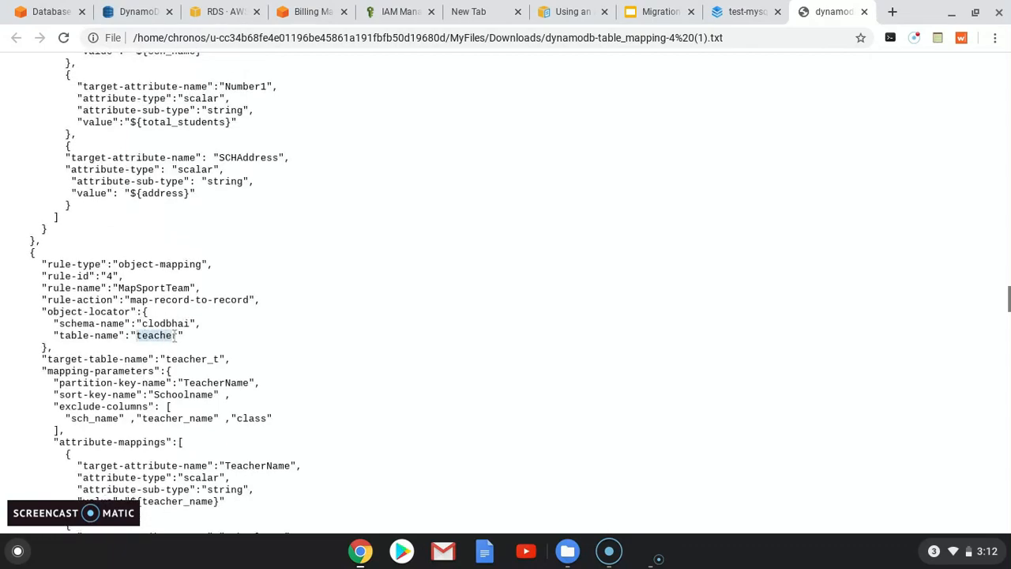
{"action": "scroll", "coordinate": [110, 315], "scroll_direction": "down", "scroll_amount": 2}
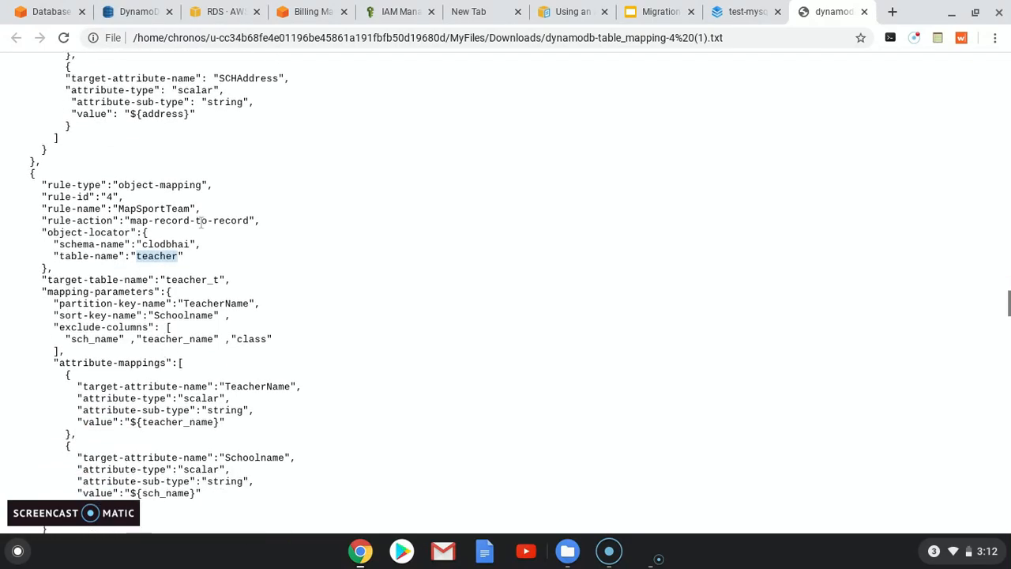
{"action": "scroll", "coordinate": [167, 304], "scroll_direction": "down", "scroll_amount": 1}
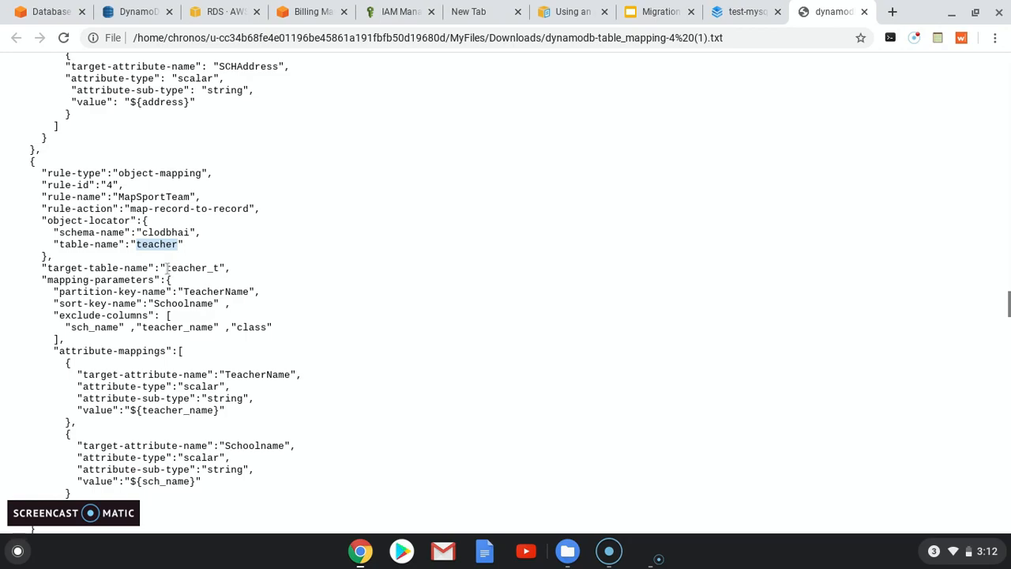
{"action": "left_click_drag", "start_coordinate": [168, 267], "coordinate": [219, 269]}
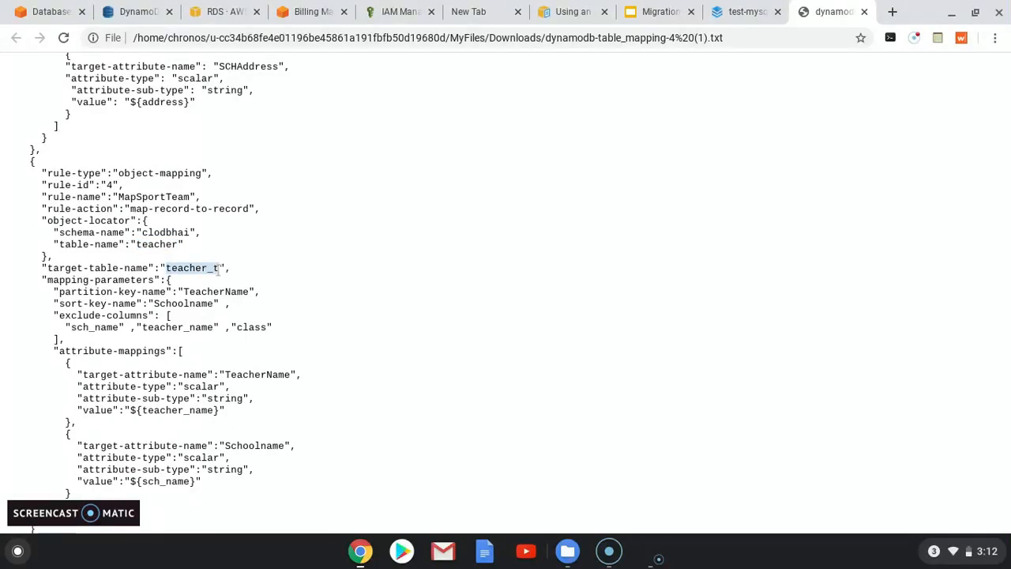
{"action": "scroll", "coordinate": [251, 290], "scroll_direction": "down", "scroll_amount": 1}
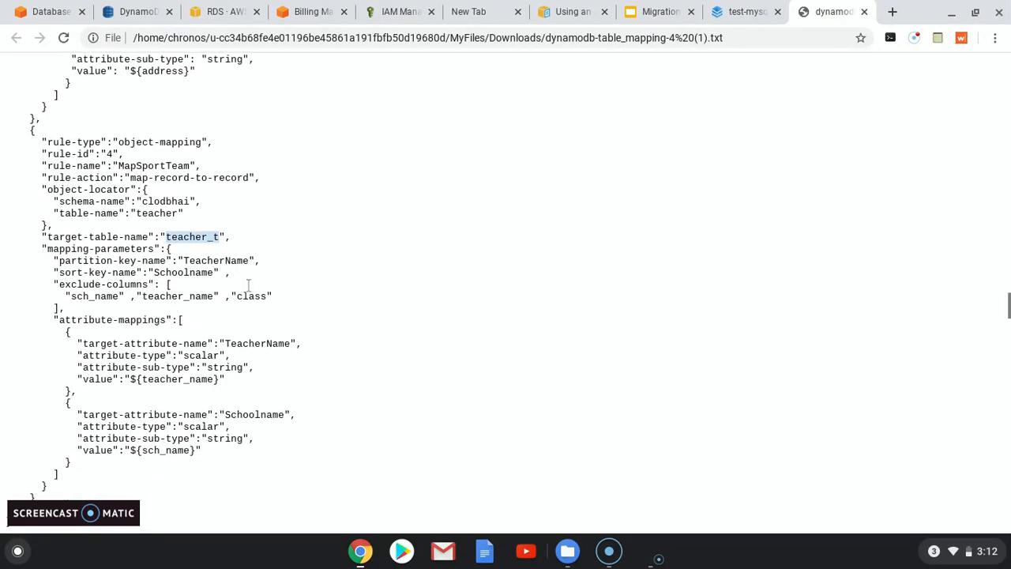
{"action": "left_click_drag", "start_coordinate": [70, 294], "coordinate": [271, 294]}
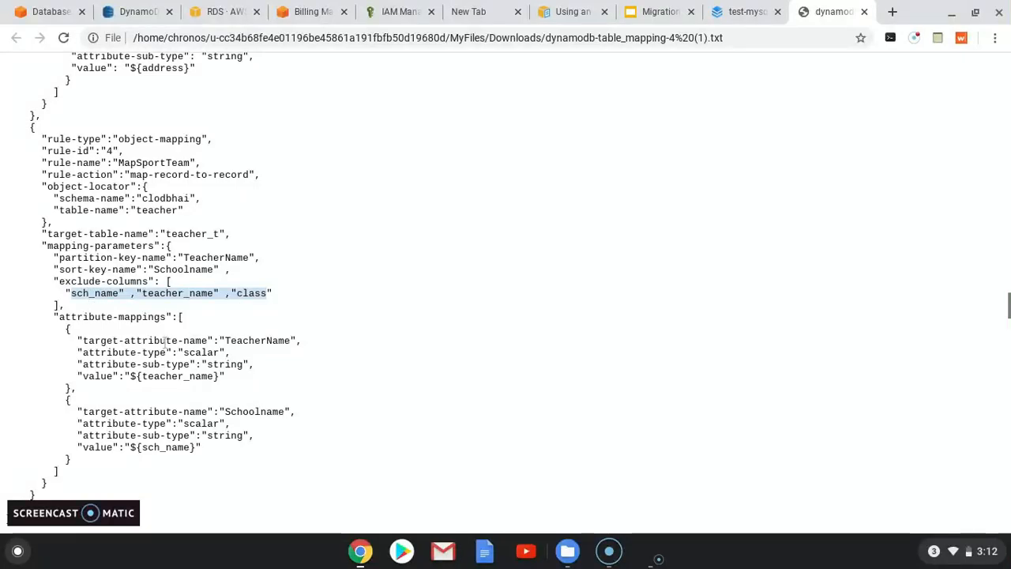
{"action": "scroll", "coordinate": [165, 340], "scroll_direction": "down", "scroll_amount": 3}
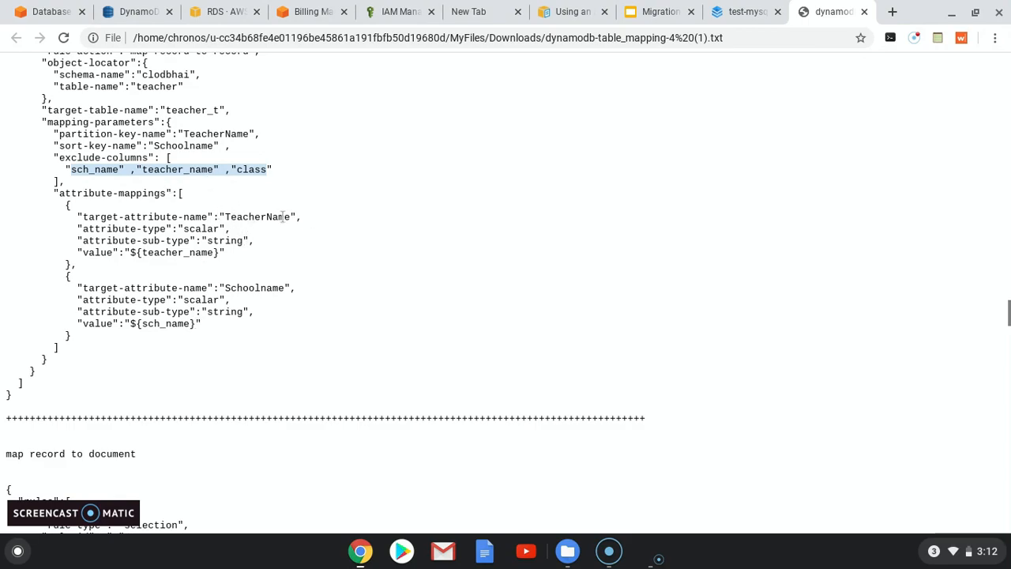
{"action": "scroll", "coordinate": [198, 271], "scroll_direction": "up", "scroll_amount": 3}
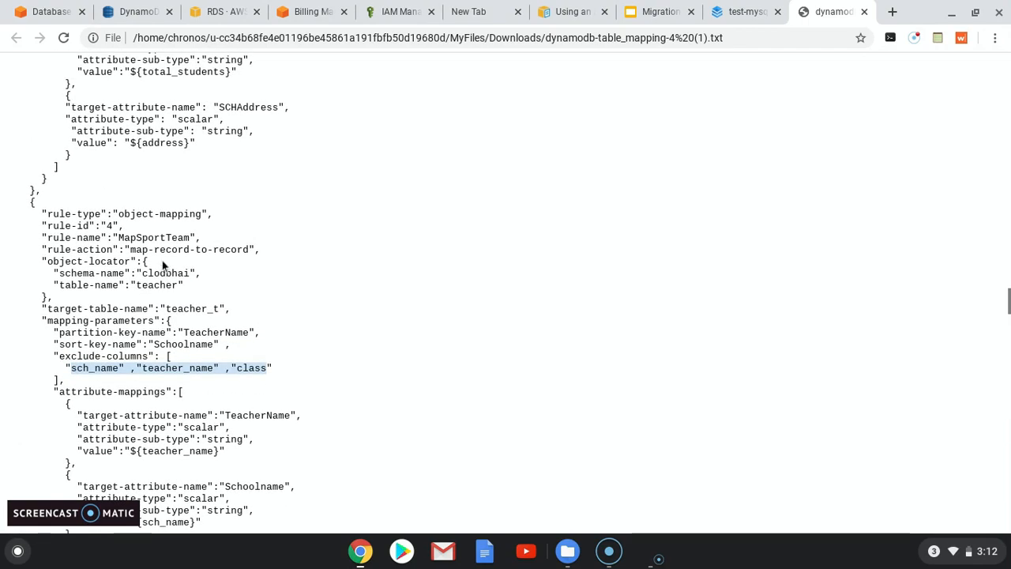
{"action": "scroll", "coordinate": [213, 313], "scroll_direction": "down", "scroll_amount": 2}
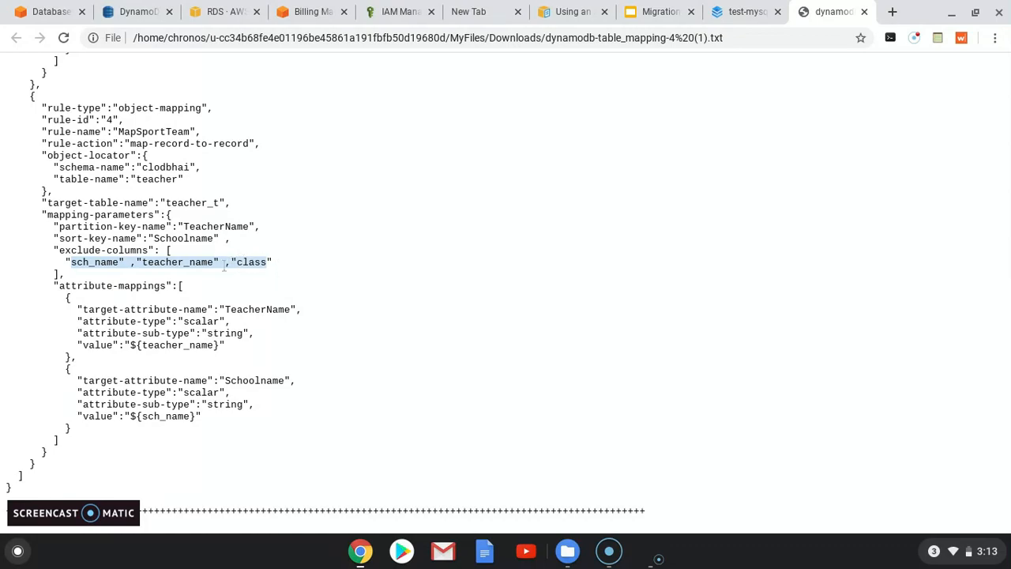
{"action": "scroll", "coordinate": [170, 379], "scroll_direction": "up", "scroll_amount": 1}
{"action": "scroll", "coordinate": [167, 380], "scroll_direction": "down", "scroll_amount": 2}
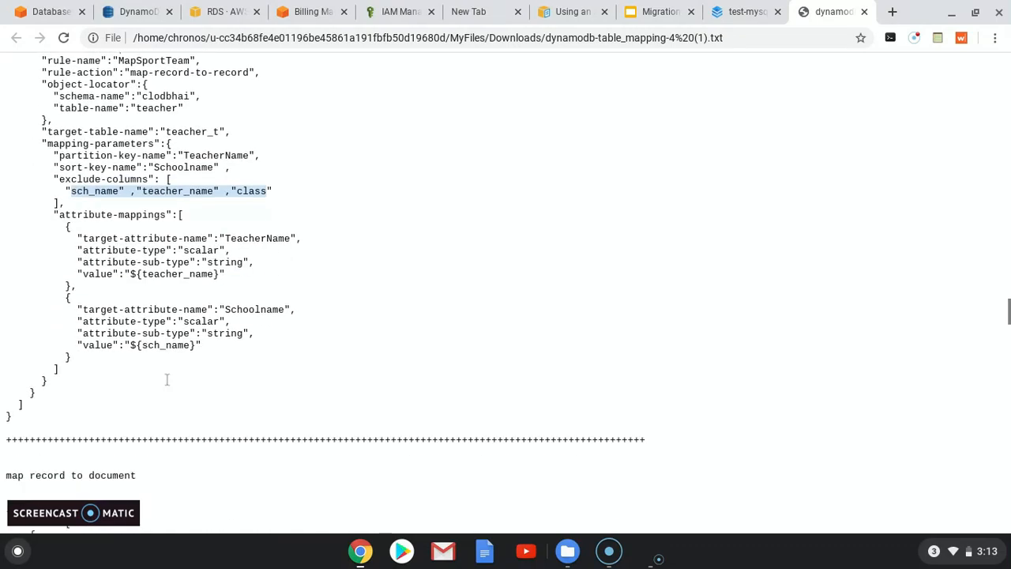
{"action": "left_click", "coordinate": [45, 12]}
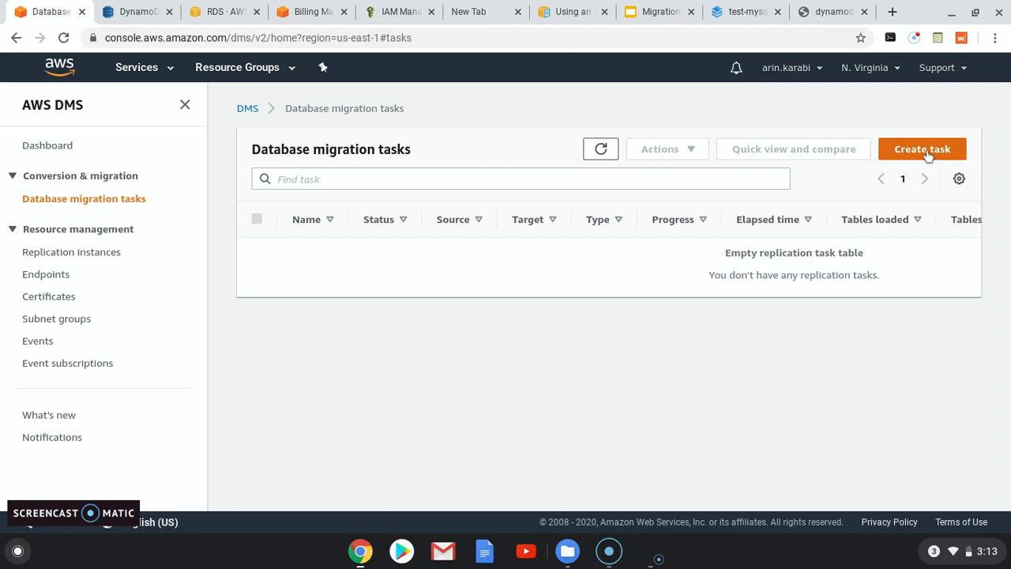
- Start a new database migration task with the identifier cloudbhai-task-03
{"action": "left_click", "coordinate": [929, 156]}
{"action": "left_click", "coordinate": [312, 259]}
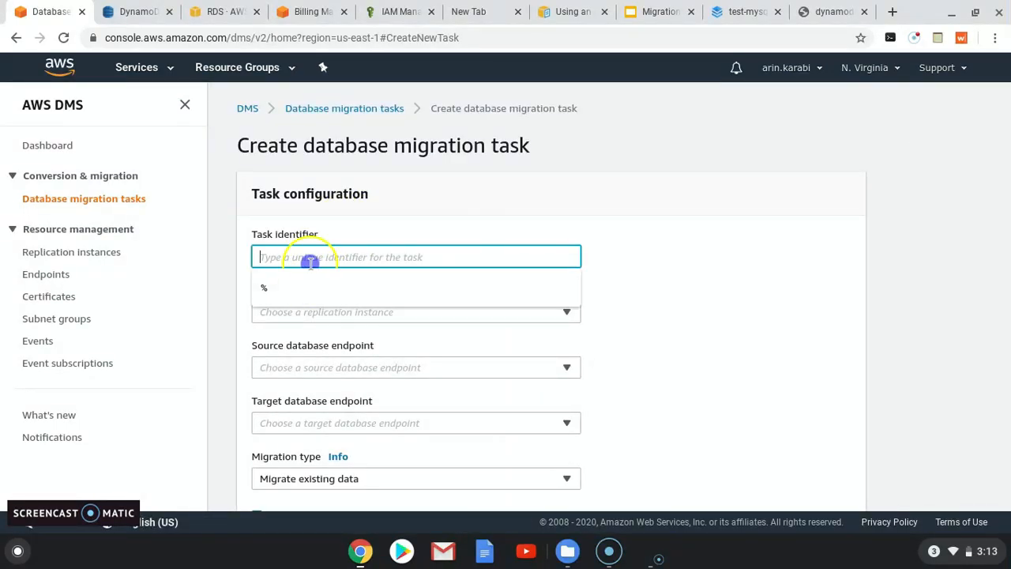
{"action": "type", "text": "cloud"}
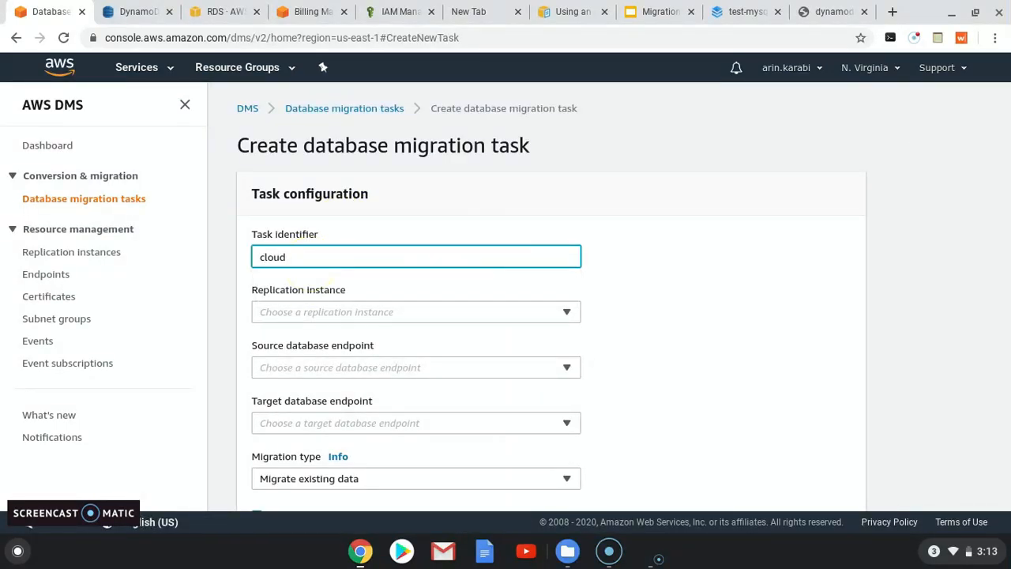
{"action": "type", "text": "bhai"}
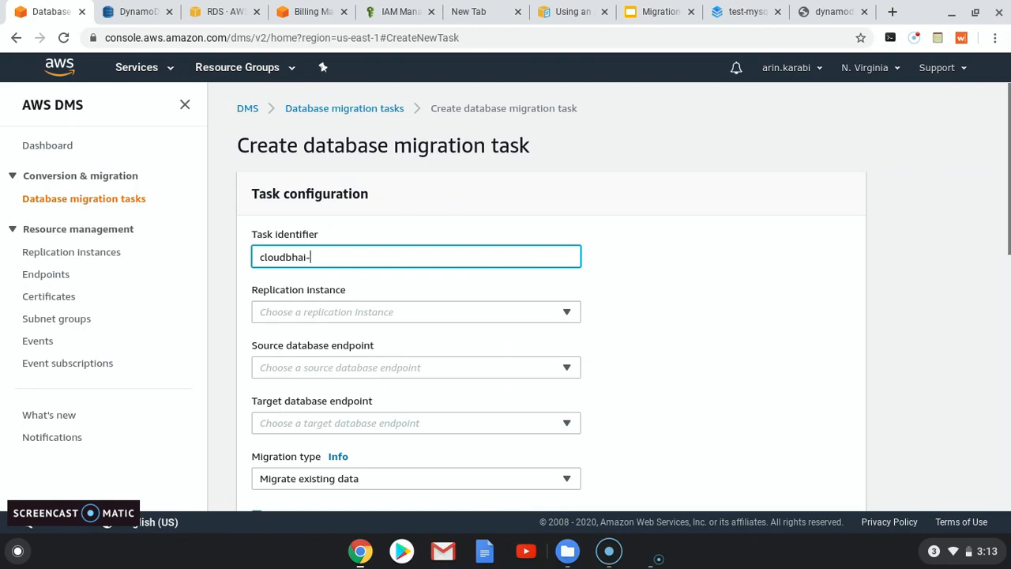
{"action": "type", "text": "-task-03"}
- Assign the cloudbhai-replication instance, the source endpoint named source, and the available target endpoint to the migration task
{"action": "left_click", "coordinate": [297, 316]}
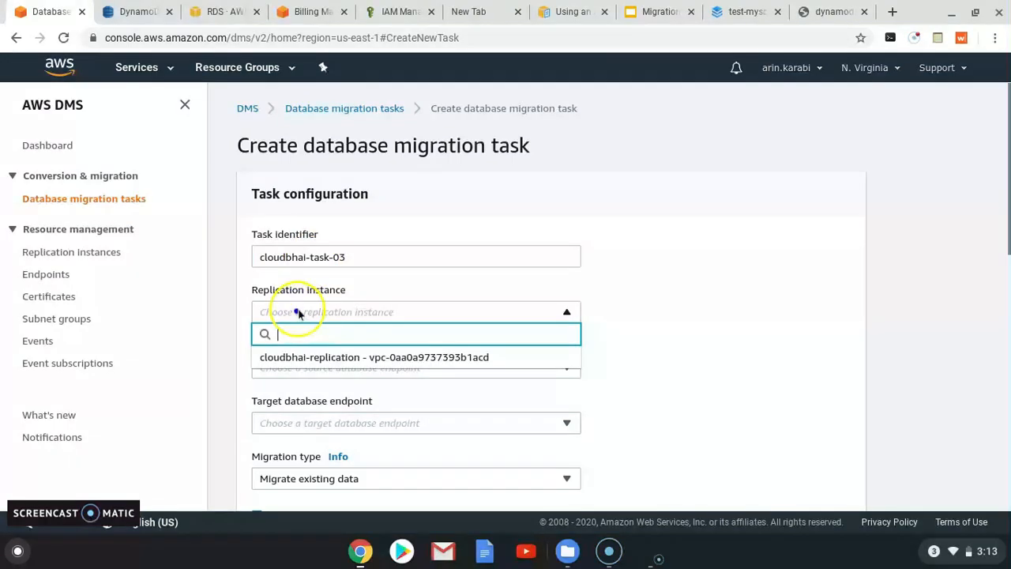
{"action": "left_click", "coordinate": [291, 357]}
{"action": "left_click", "coordinate": [299, 369]}
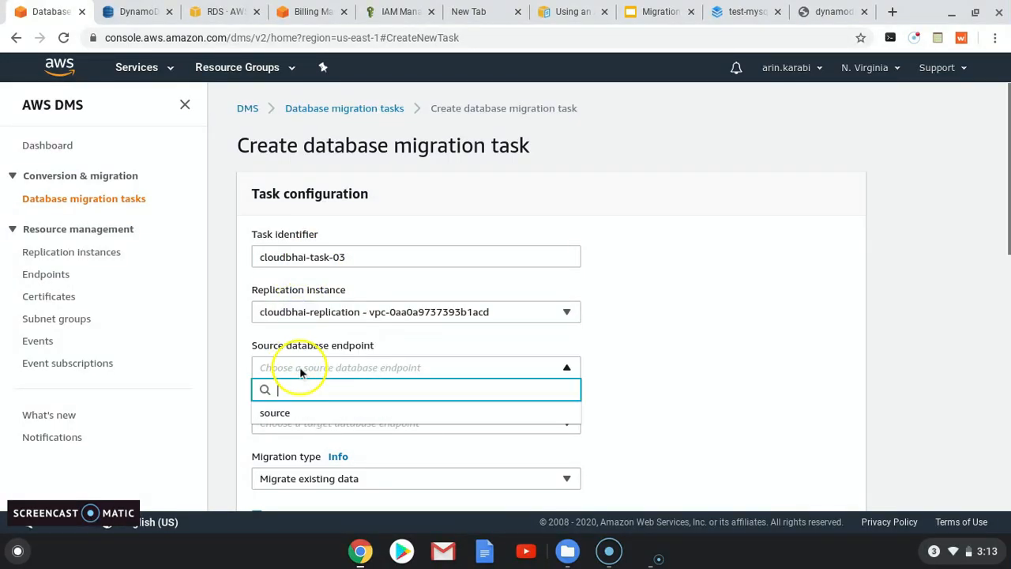
{"action": "left_click", "coordinate": [282, 412]}
{"action": "scroll", "coordinate": [293, 419], "scroll_direction": "down", "scroll_amount": 1}
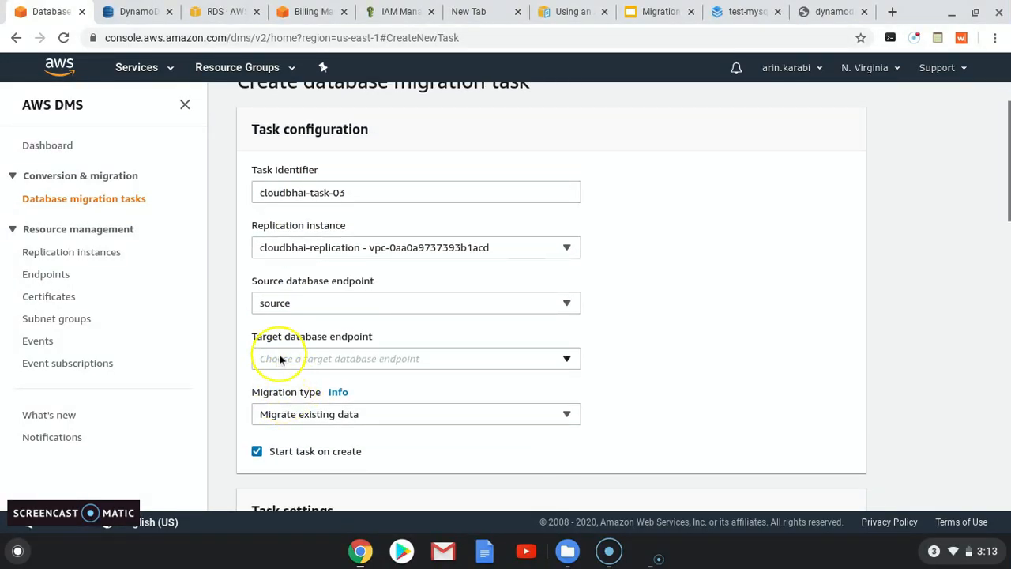
{"action": "left_click", "coordinate": [279, 359]}
{"action": "left_click", "coordinate": [278, 405]}
- In the table mappings' JSON editor, replace the default rules with the "2 table into two" JSON copied from the mapping text file
{"action": "scroll", "coordinate": [281, 411], "scroll_direction": "down", "scroll_amount": 8}
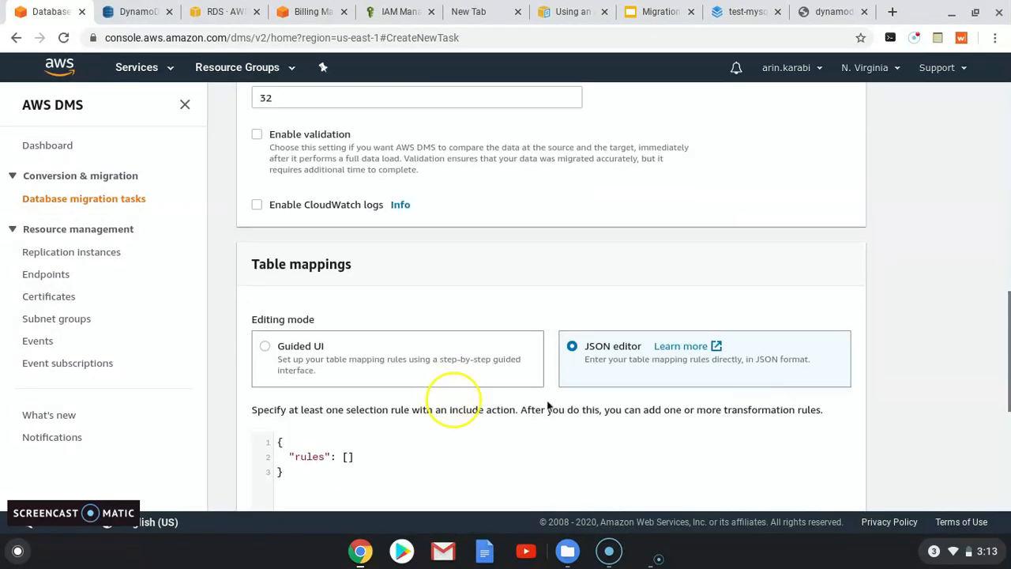
{"action": "left_click", "coordinate": [592, 353]}
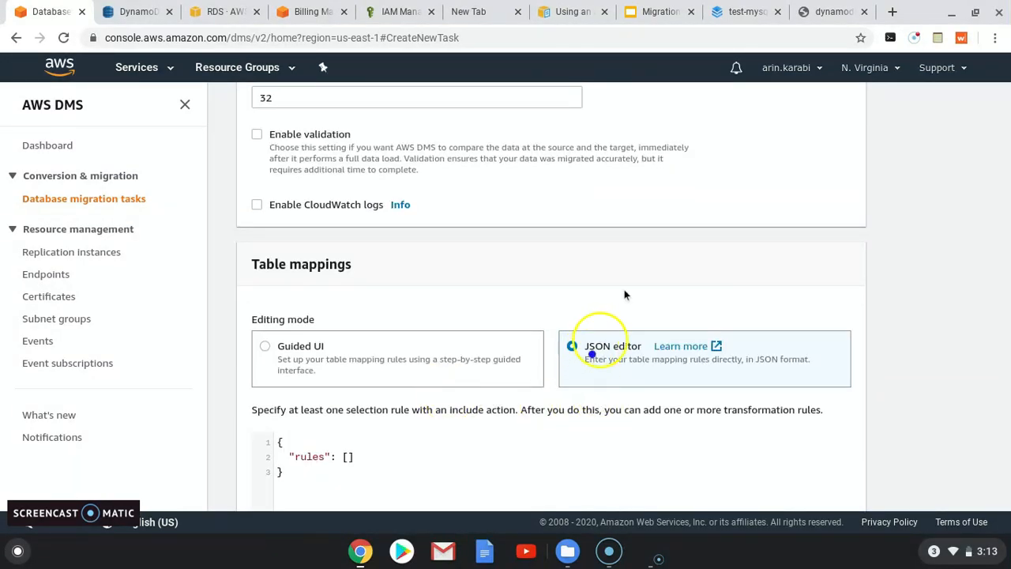
{"action": "left_click", "coordinate": [825, 12]}
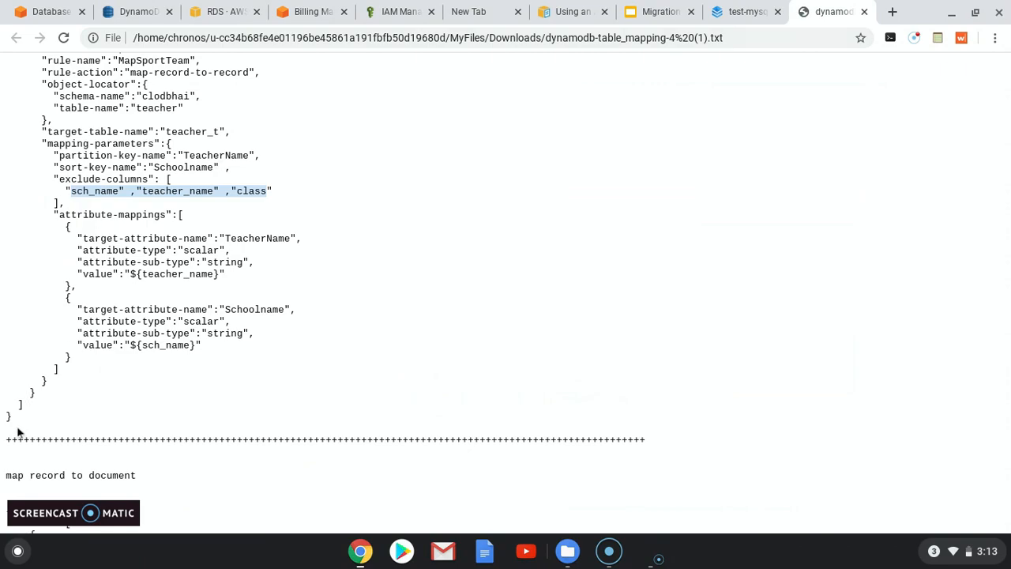
{"action": "left_click_drag", "start_coordinate": [19, 431], "coordinate": [2, 270]}
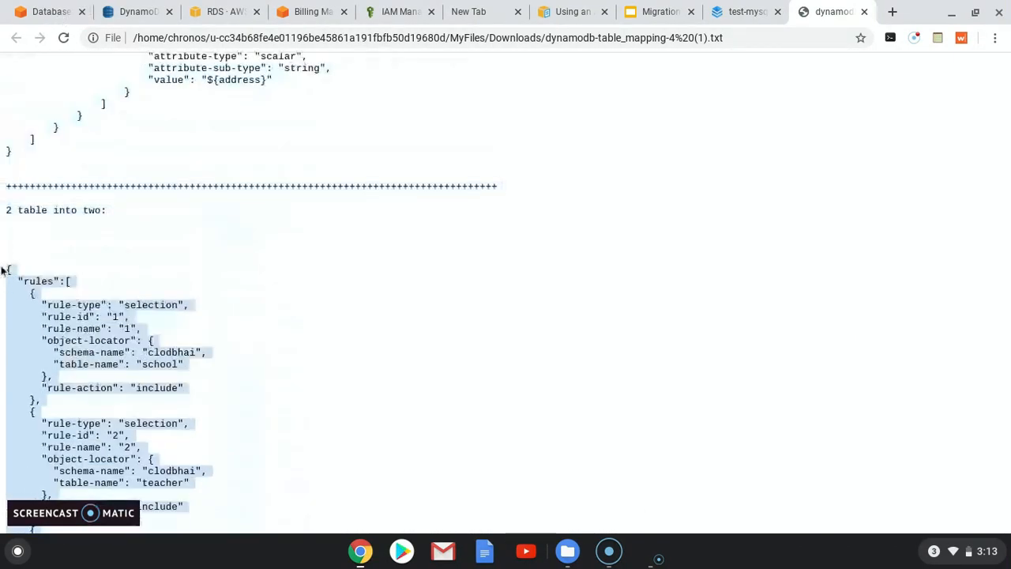
{"action": "left_click", "coordinate": [28, 12]}
{"action": "scroll", "coordinate": [356, 444], "scroll_direction": "down", "scroll_amount": 2}
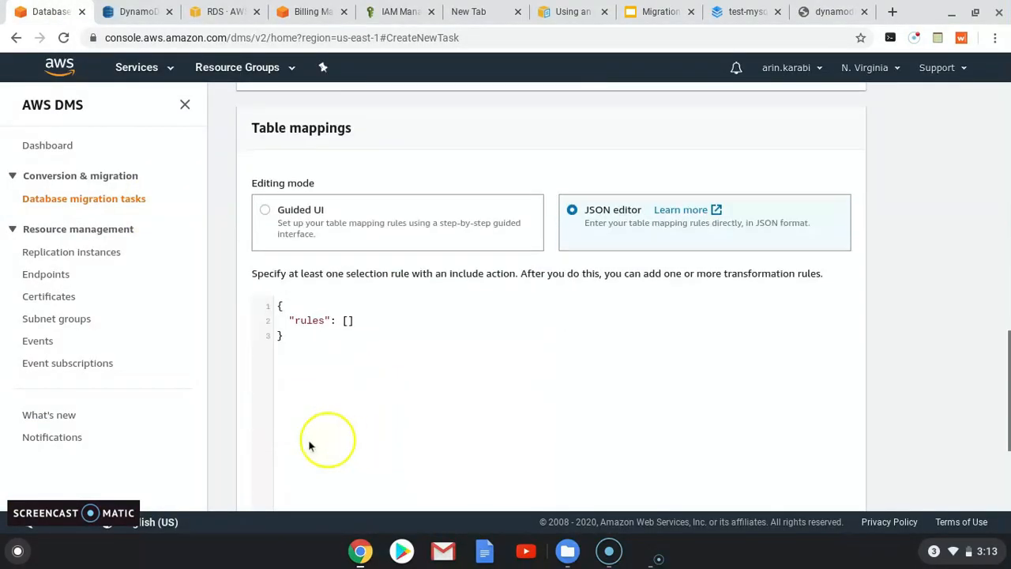
{"action": "left_click_drag", "start_coordinate": [287, 345], "coordinate": [267, 292]}
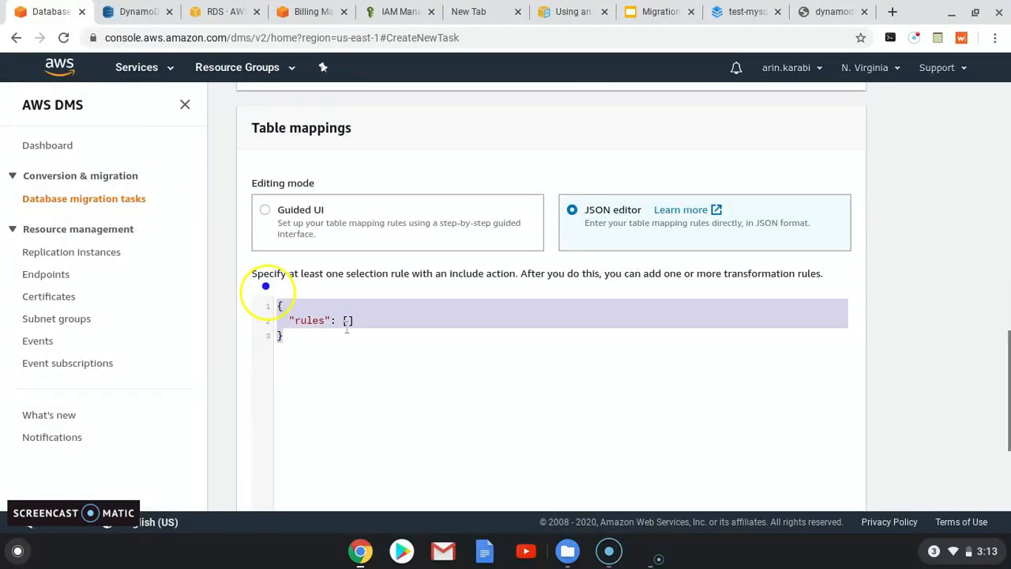
{"action": "key", "text": "ctrl+v"}
- Examine the schema and table names in the pasted school and teacher selection rules and the school_t object-mapping rule
{"action": "scroll", "coordinate": [387, 395], "scroll_direction": "up", "scroll_amount": 10}
{"action": "scroll", "coordinate": [387, 399], "scroll_direction": "up", "scroll_amount": 5}
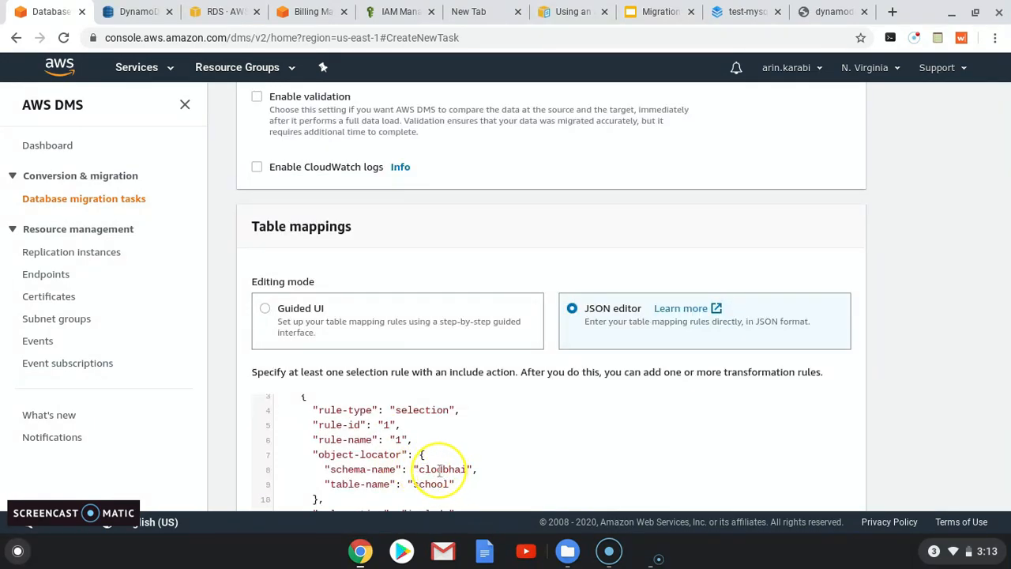
{"action": "double_click", "coordinate": [443, 469]}
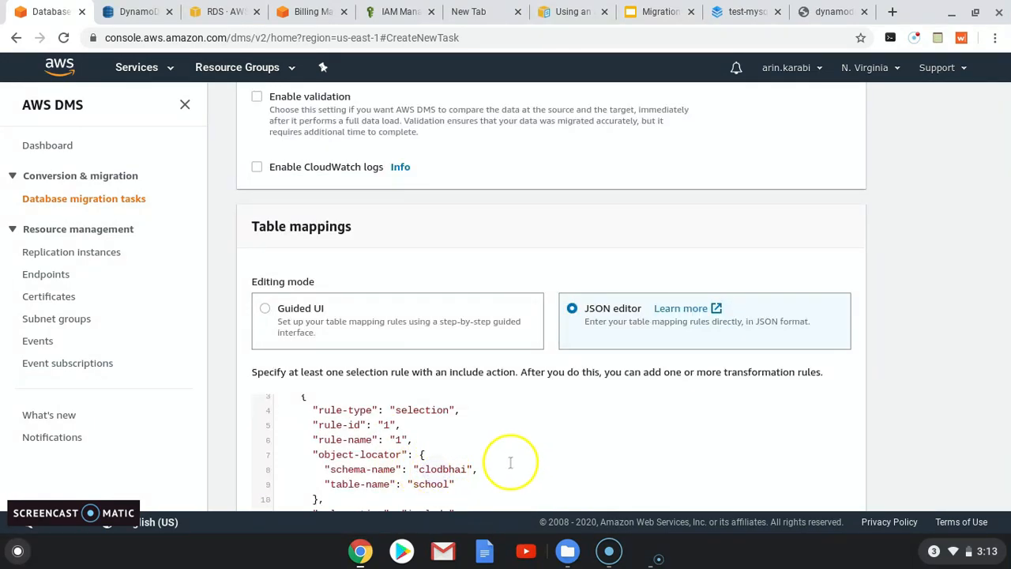
{"action": "scroll", "coordinate": [481, 466], "scroll_direction": "down", "scroll_amount": 3}
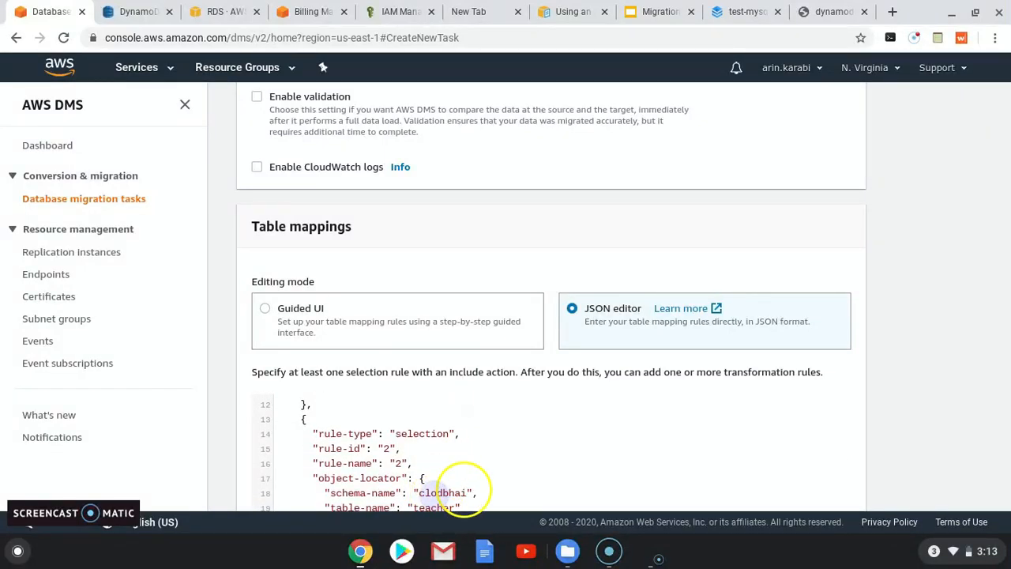
{"action": "scroll", "coordinate": [463, 482], "scroll_direction": "down", "scroll_amount": 5}
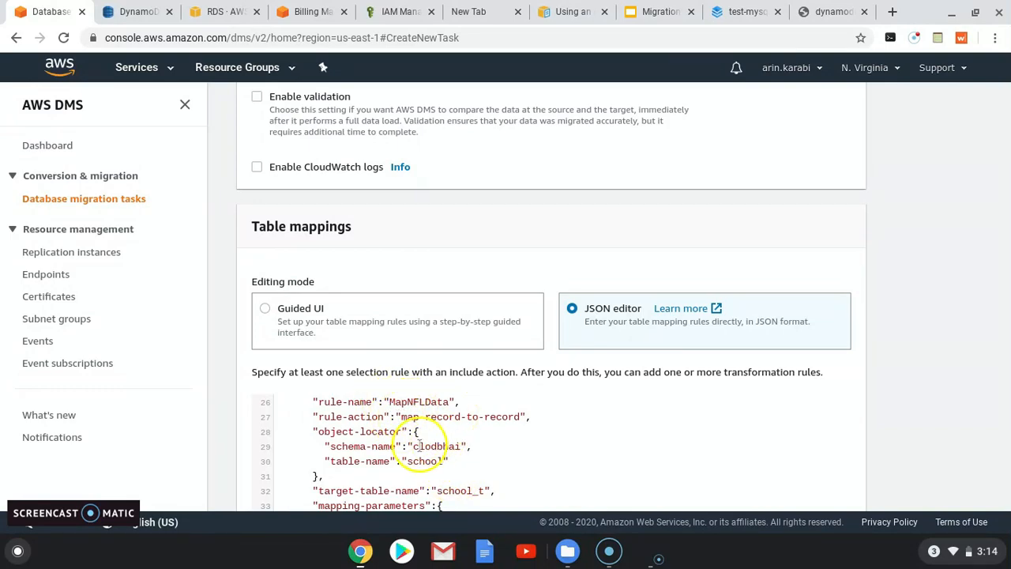
{"action": "scroll", "coordinate": [416, 446], "scroll_direction": "down", "scroll_amount": 1}
{"action": "scroll", "coordinate": [371, 430], "scroll_direction": "up", "scroll_amount": 1}
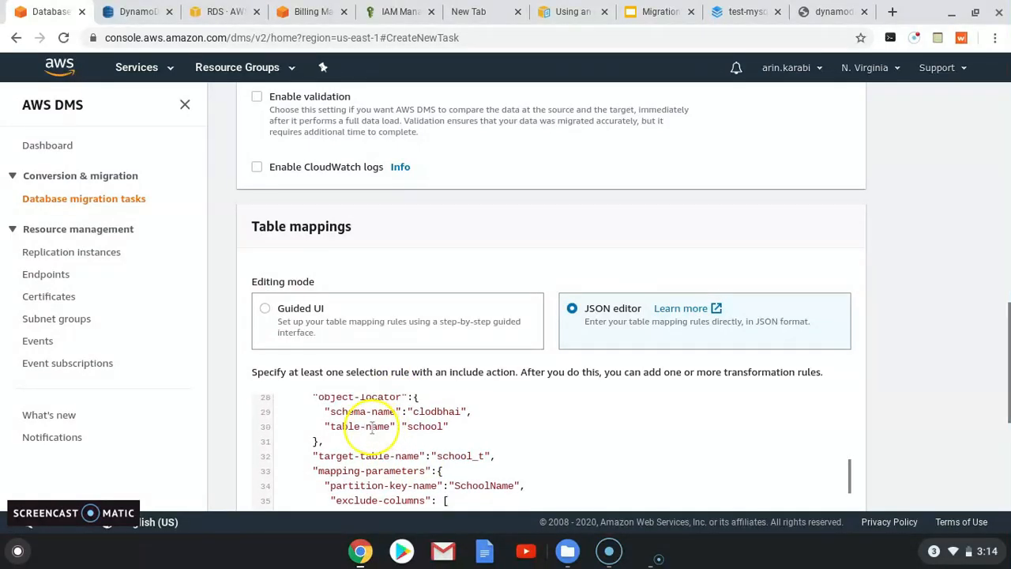
{"action": "scroll", "coordinate": [371, 431], "scroll_direction": "up", "scroll_amount": 2}
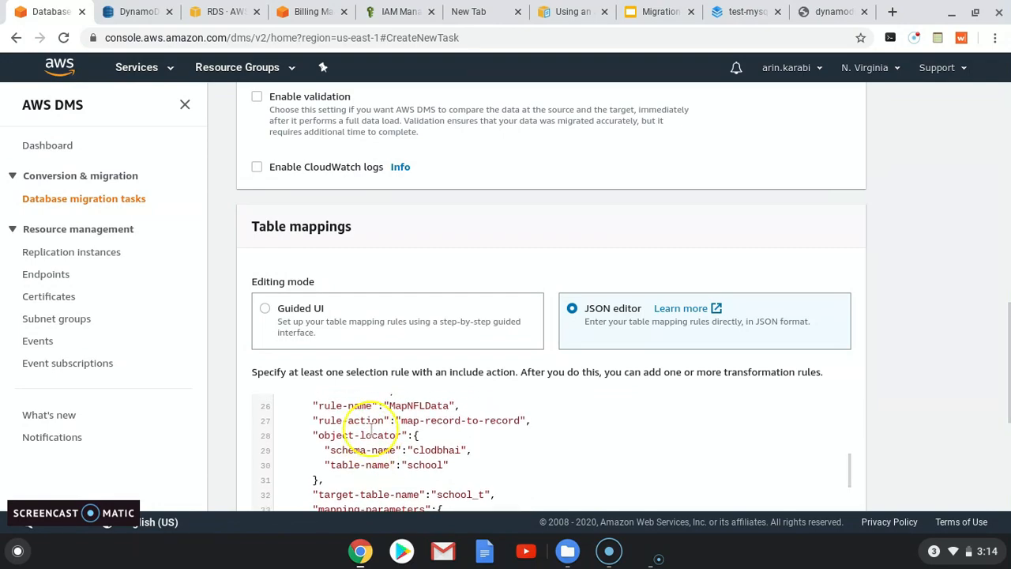
{"action": "scroll", "coordinate": [371, 429], "scroll_direction": "up", "scroll_amount": 4}
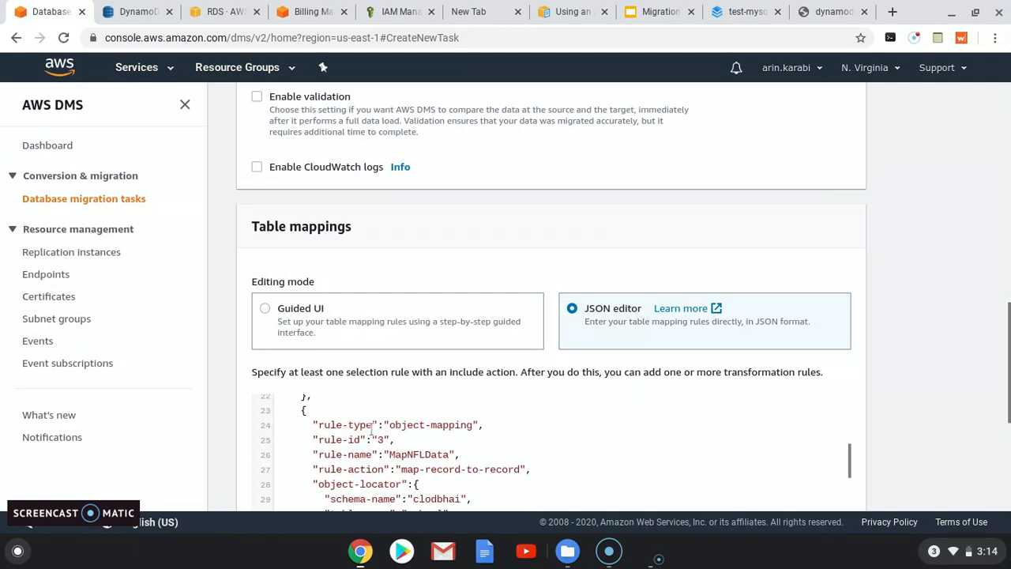
{"action": "scroll", "coordinate": [371, 429], "scroll_direction": "down", "scroll_amount": 3}
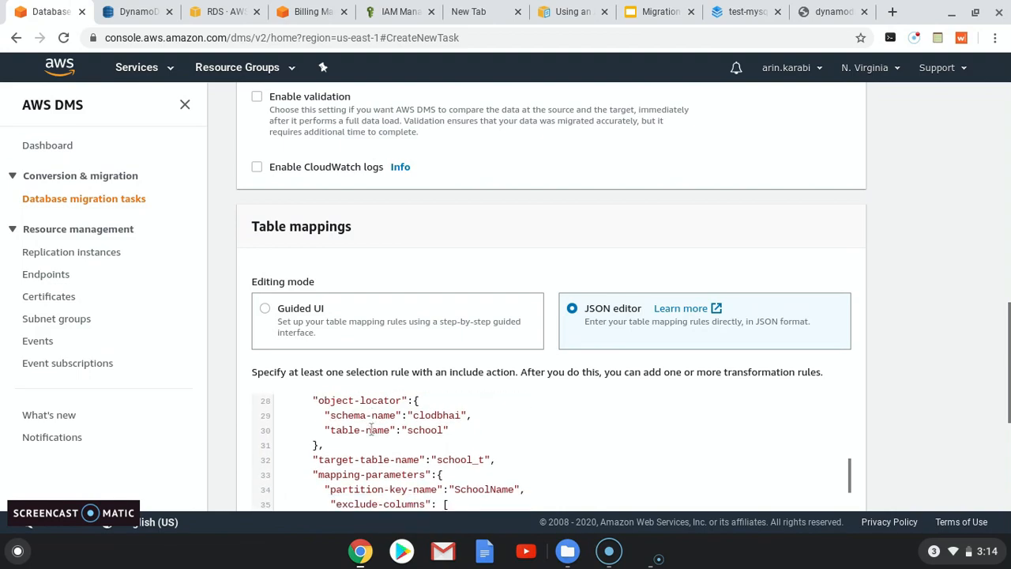
- Remove total_students from the excluded columns of the school_t mapping rule, and check the remaining excluded columns
{"action": "scroll", "coordinate": [371, 429], "scroll_direction": "down", "scroll_amount": 1}
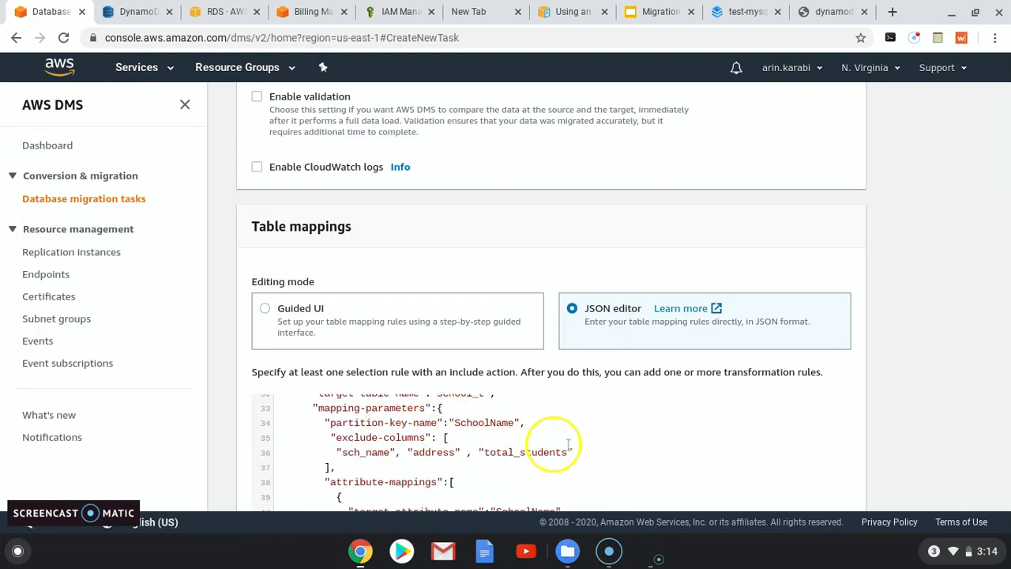
{"action": "left_click_drag", "start_coordinate": [574, 452], "coordinate": [469, 455]}
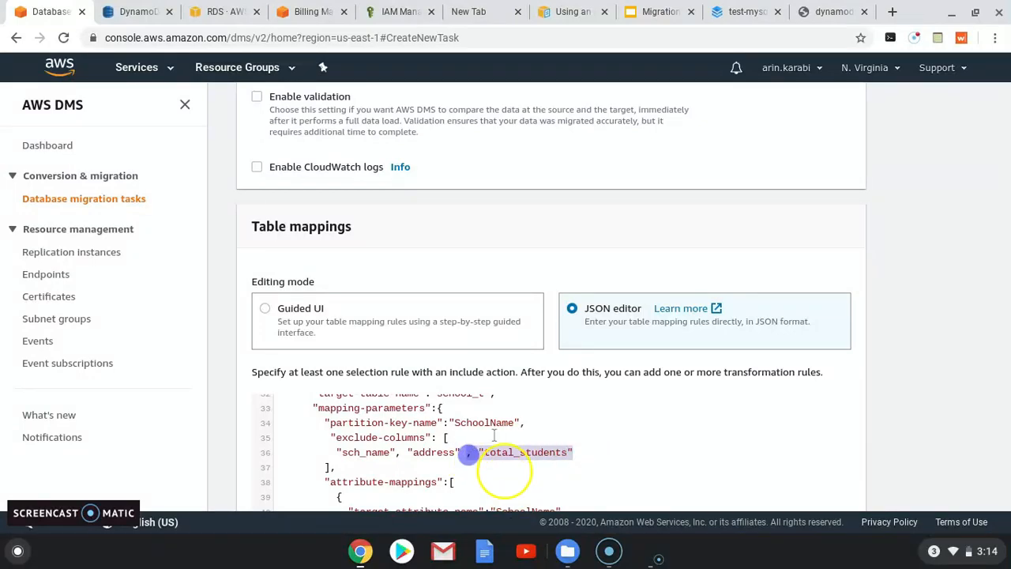
{"action": "key", "text": "BackSpace"}
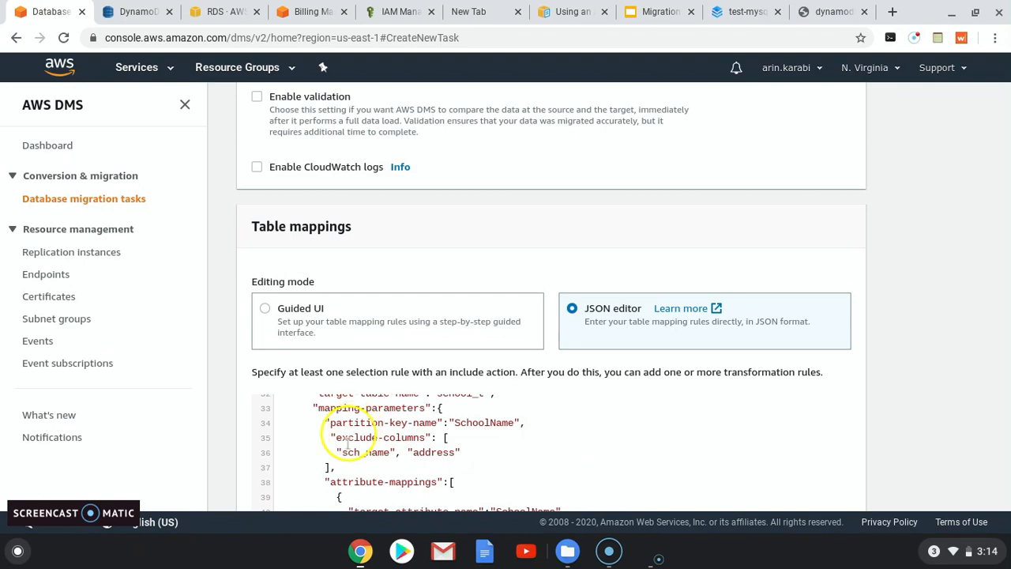
{"action": "left_click_drag", "start_coordinate": [336, 451], "coordinate": [459, 452]}
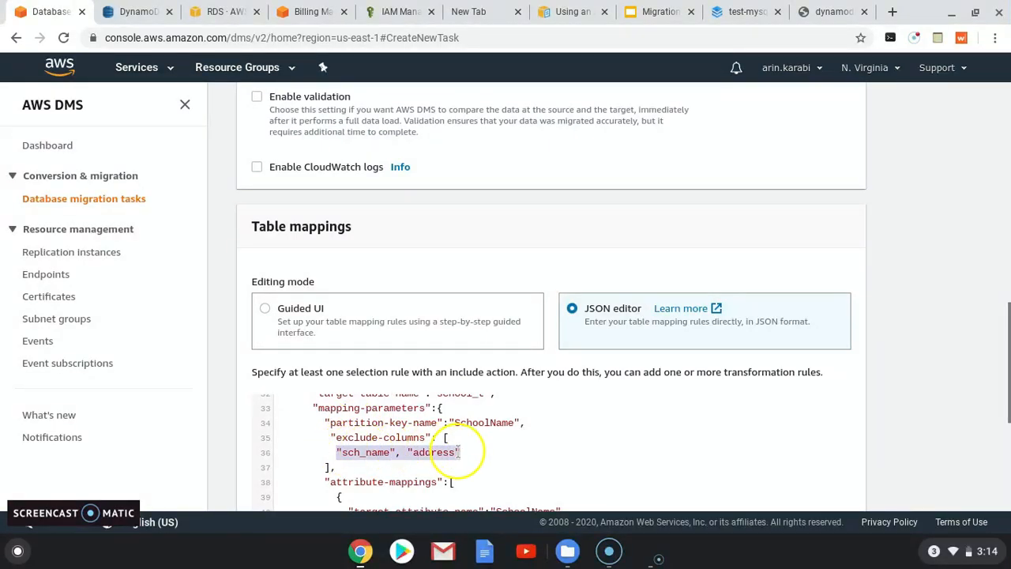
{"action": "scroll", "coordinate": [431, 472], "scroll_direction": "down", "scroll_amount": 5}
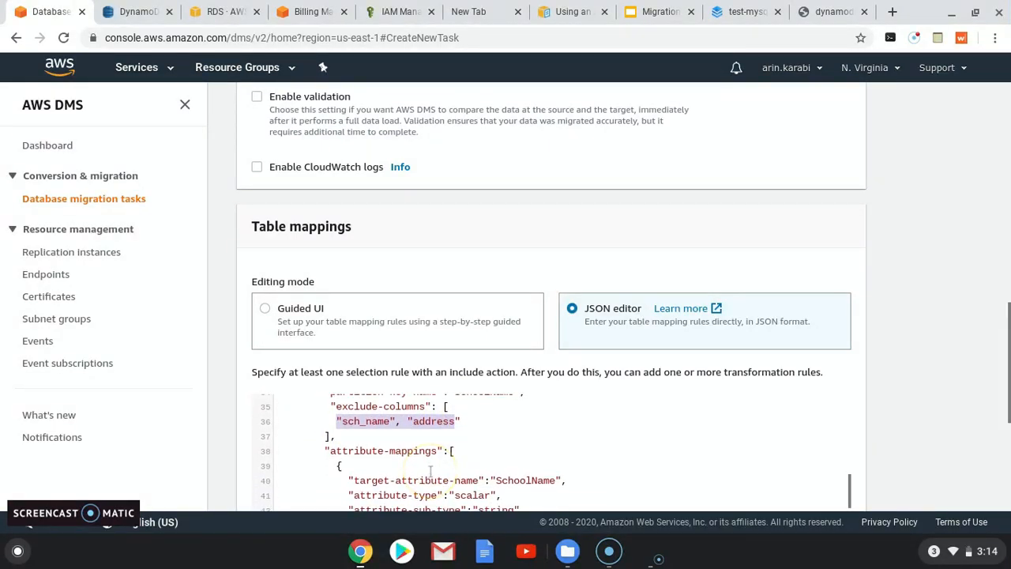
- Set the target attribute name of the total_students mapping to Total in the table mapping JSON
{"action": "scroll", "coordinate": [431, 471], "scroll_direction": "down", "scroll_amount": 2}
{"action": "scroll", "coordinate": [434, 462], "scroll_direction": "up", "scroll_amount": 4}
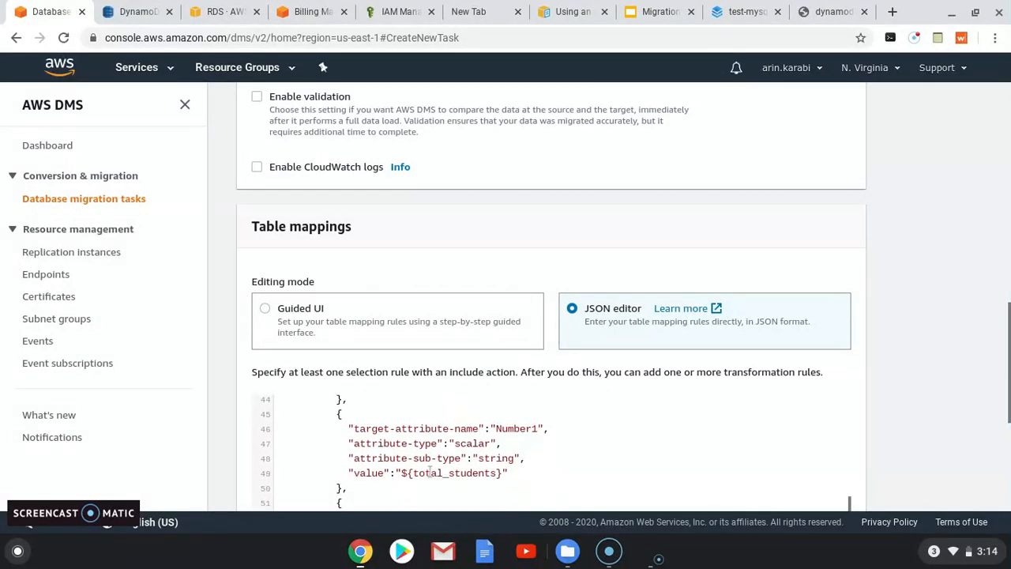
{"action": "scroll", "coordinate": [434, 443], "scroll_direction": "up", "scroll_amount": 2}
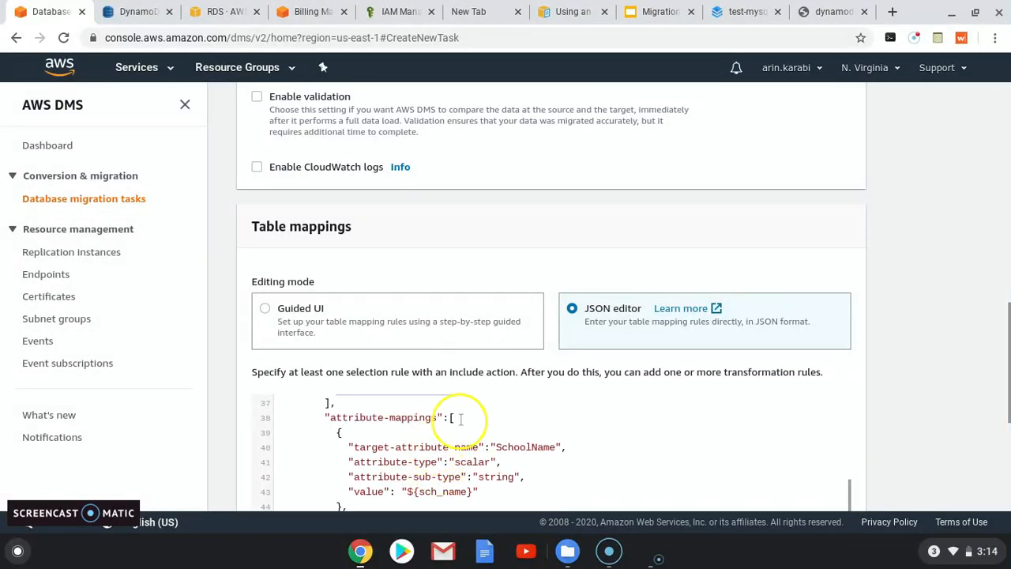
{"action": "scroll", "coordinate": [436, 438], "scroll_direction": "up", "scroll_amount": 3}
{"action": "scroll", "coordinate": [484, 474], "scroll_direction": "down", "scroll_amount": 7}
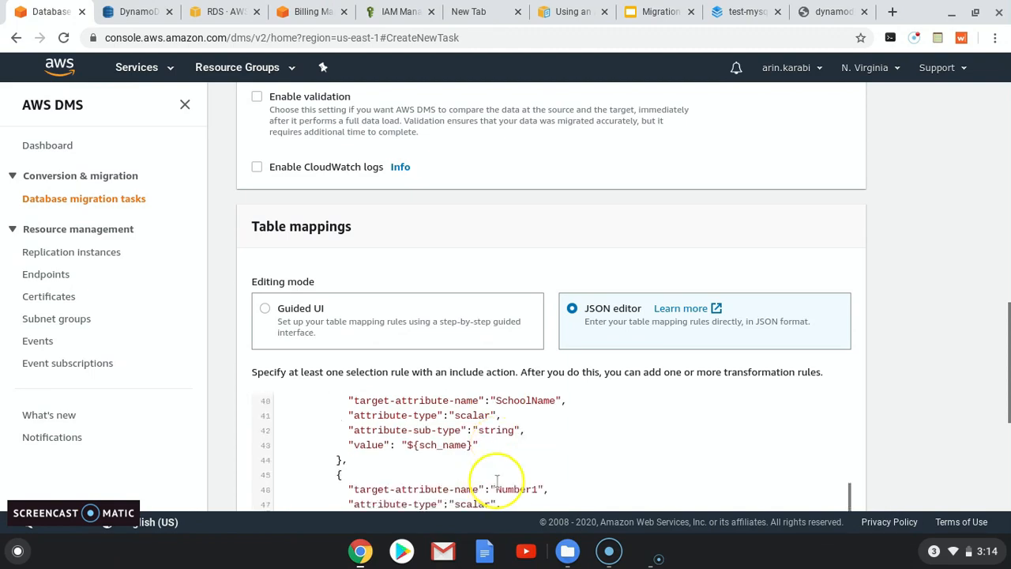
{"action": "left_click_drag", "start_coordinate": [496, 414], "coordinate": [537, 418]}
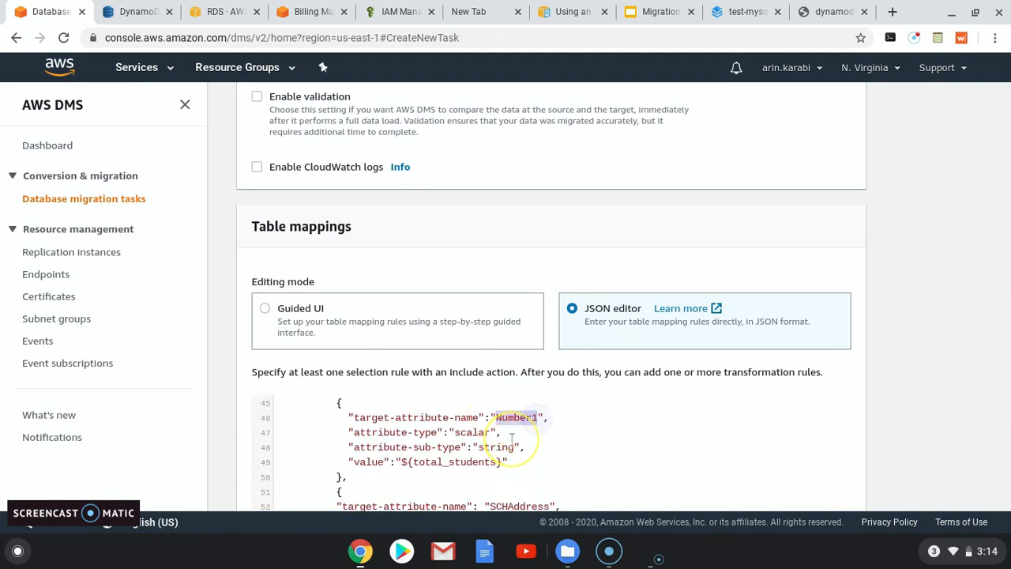
{"action": "type", "text": "Total"}
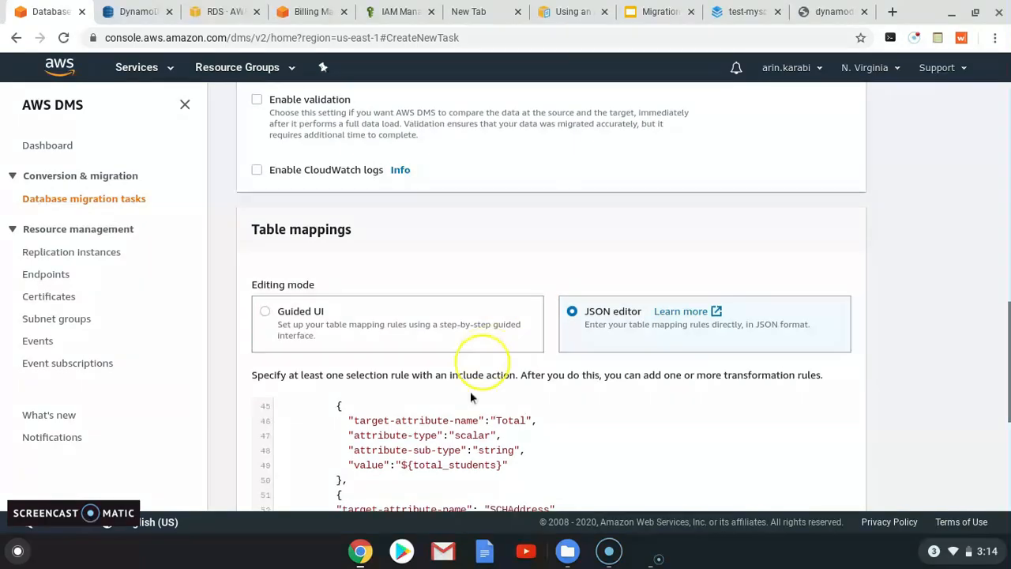
- Add "total_students" to the excluded columns of the SchoolName rule, checking the column name against the school table in JackDB
{"action": "scroll", "coordinate": [478, 363], "scroll_direction": "up", "scroll_amount": 1}
{"action": "scroll", "coordinate": [454, 474], "scroll_direction": "up", "scroll_amount": 5}
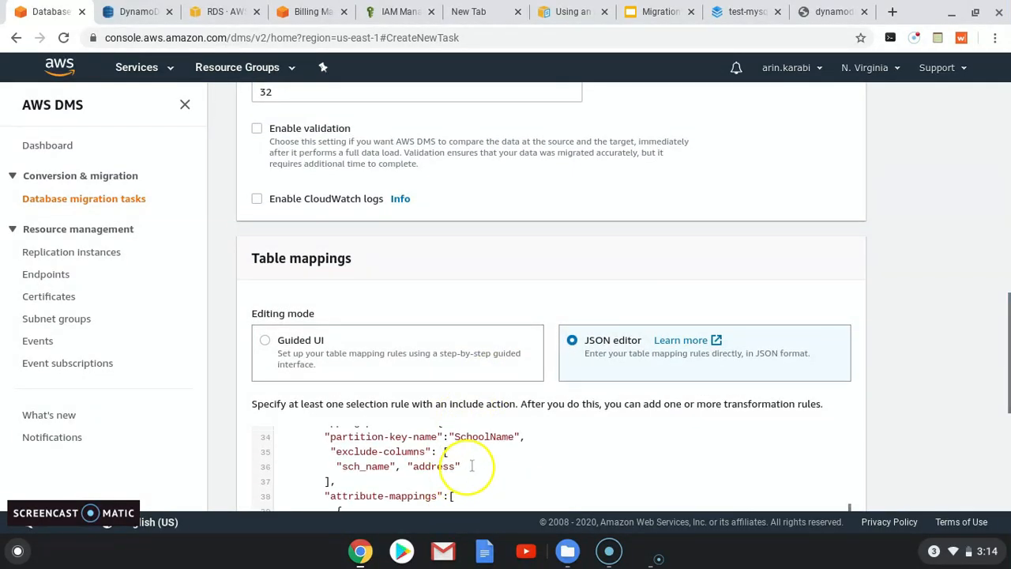
{"action": "left_click", "coordinate": [482, 463]}
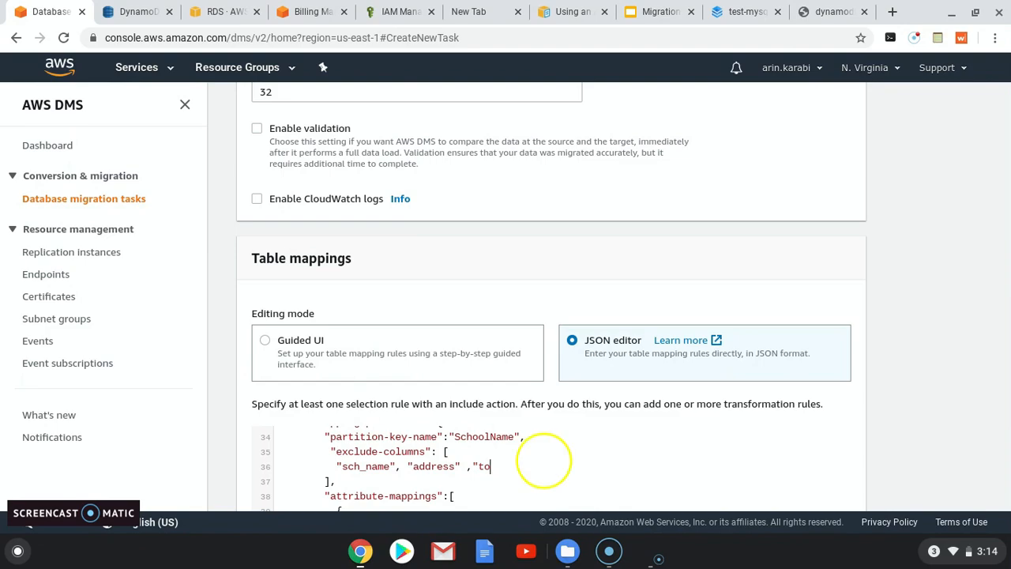
{"action": "left_click", "coordinate": [747, 11]}
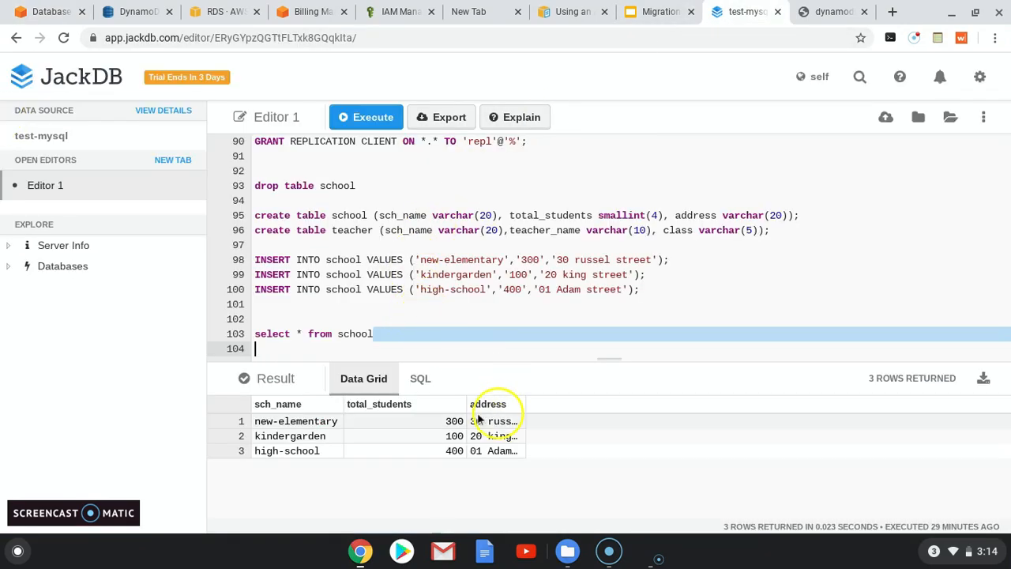
{"action": "left_click", "coordinate": [35, 12]}
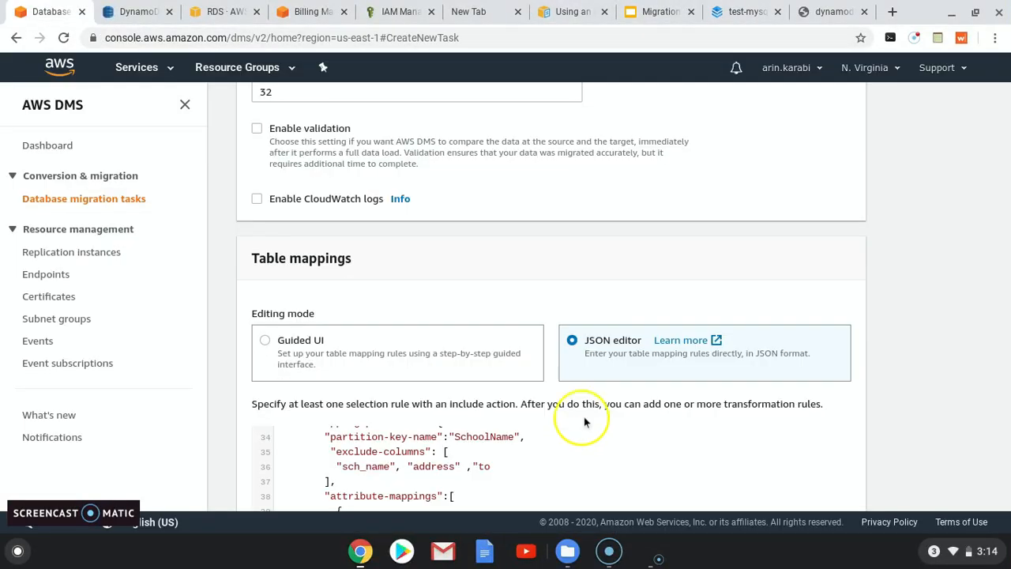
{"action": "type", "text": "tal_students"}
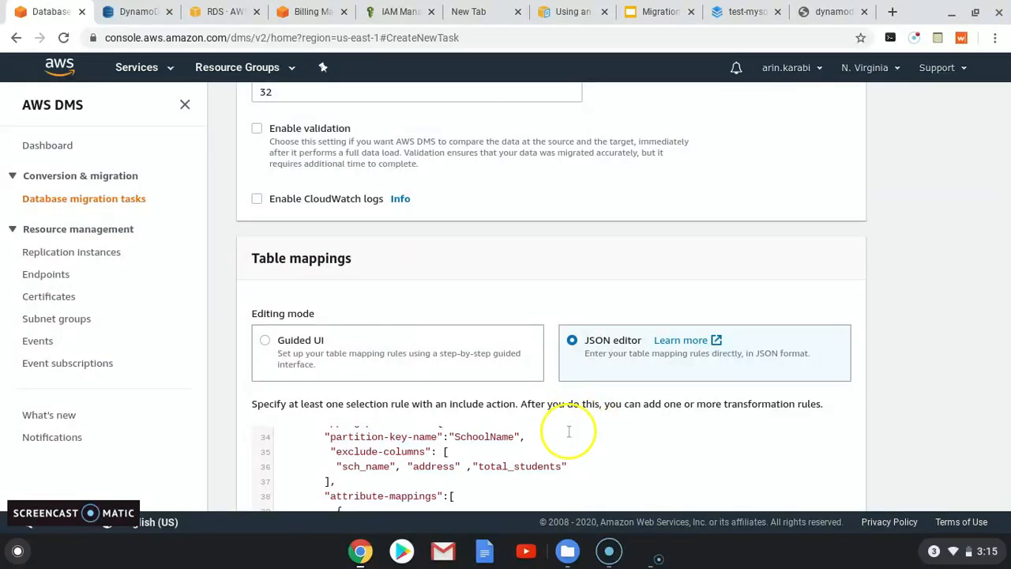
- Review the attribute mappings for SchoolName, Total and SCHAddress and the source columns they take their values from
{"action": "scroll", "coordinate": [526, 460], "scroll_direction": "down", "scroll_amount": 5}
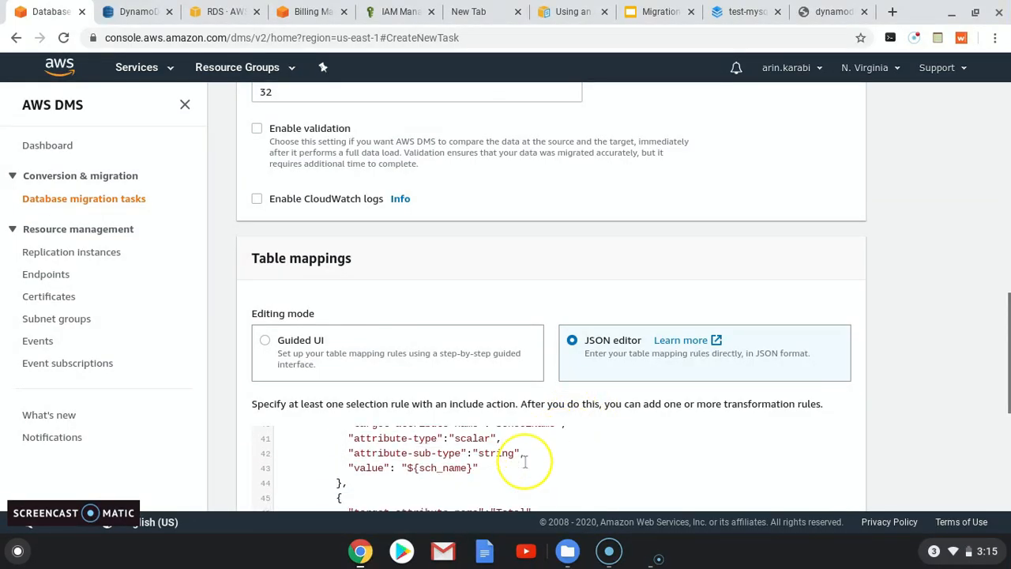
{"action": "scroll", "coordinate": [440, 482], "scroll_direction": "up", "scroll_amount": 1}
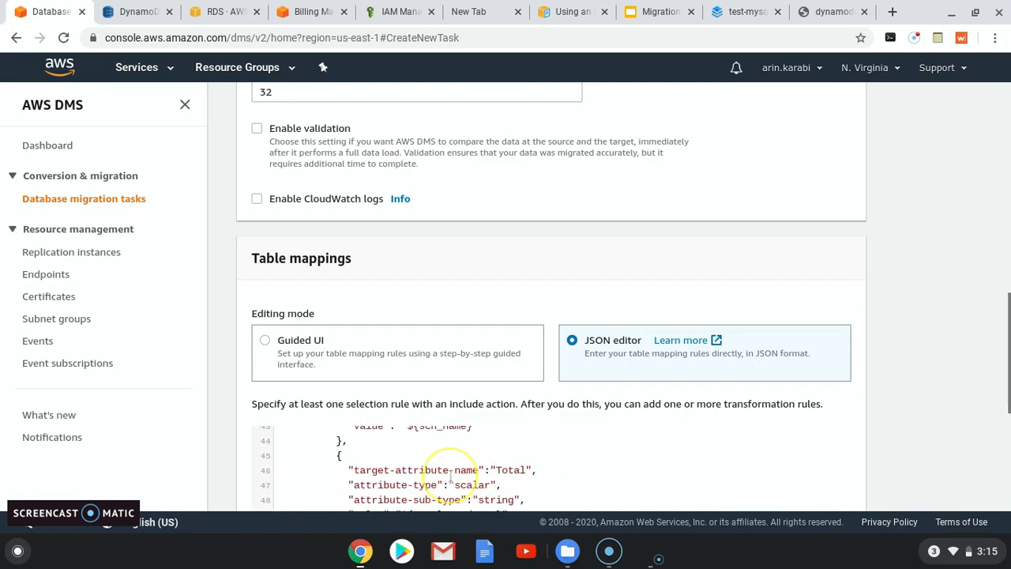
{"action": "scroll", "coordinate": [440, 472], "scroll_direction": "down", "scroll_amount": 1}
{"action": "scroll", "coordinate": [437, 471], "scroll_direction": "up", "scroll_amount": 3}
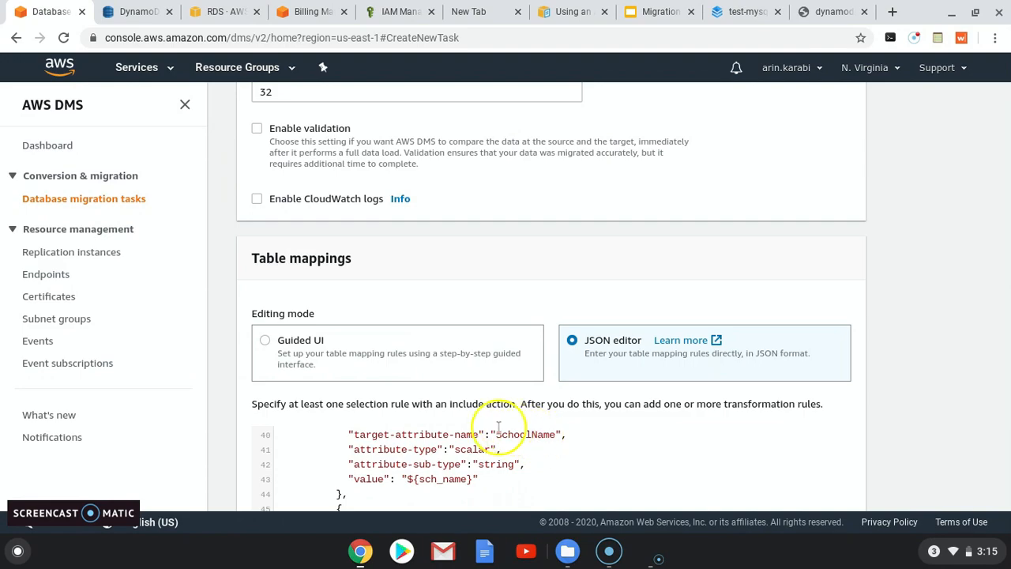
{"action": "left_click_drag", "start_coordinate": [496, 434], "coordinate": [555, 436]}
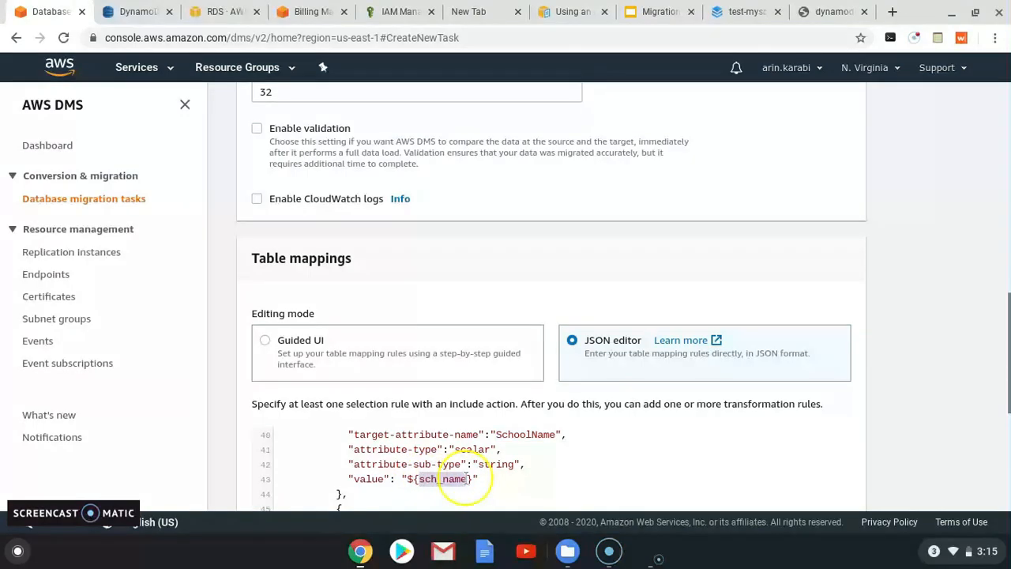
{"action": "scroll", "coordinate": [447, 490], "scroll_direction": "down", "scroll_amount": 2}
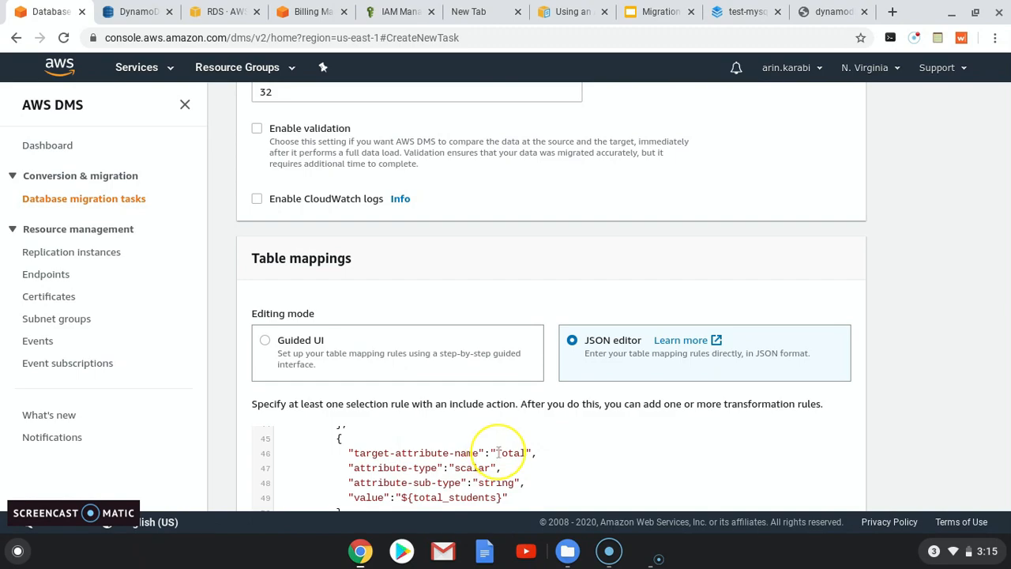
{"action": "scroll", "coordinate": [490, 484], "scroll_direction": "down", "scroll_amount": 1}
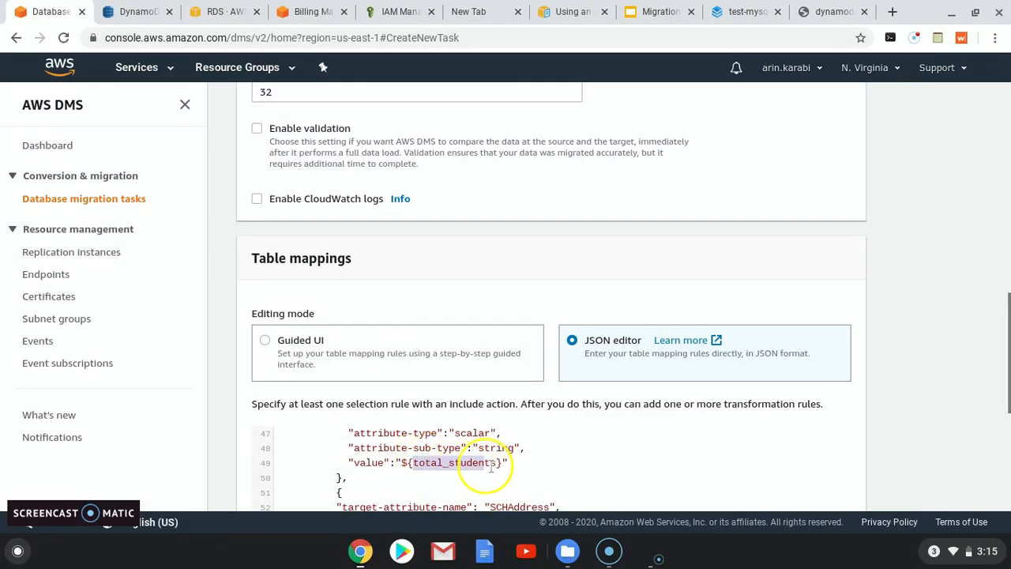
{"action": "scroll", "coordinate": [482, 474], "scroll_direction": "down", "scroll_amount": 2}
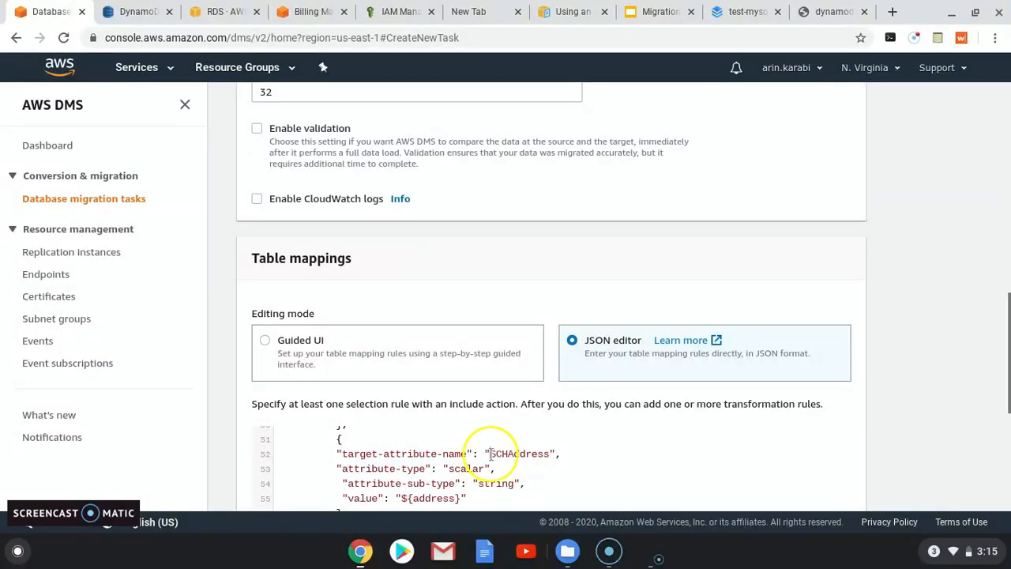
{"action": "left_click_drag", "start_coordinate": [490, 453], "coordinate": [545, 455]}
{"action": "scroll", "coordinate": [471, 484], "scroll_direction": "down", "scroll_amount": 1}
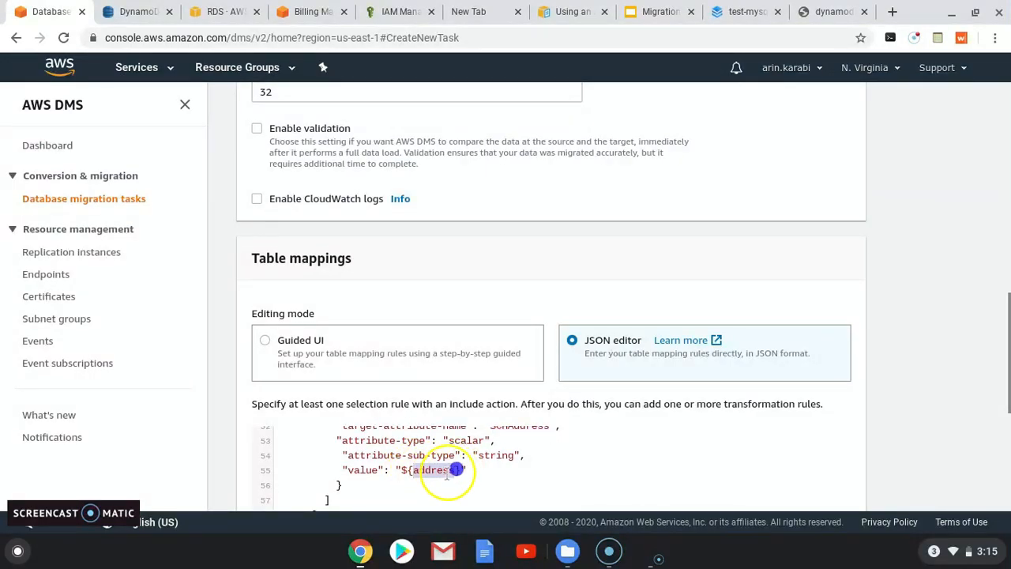
- Correct the schema name in the object locator of the teacher table's mapping rule to cloudbhai
{"action": "scroll", "coordinate": [447, 474], "scroll_direction": "down", "scroll_amount": 4}
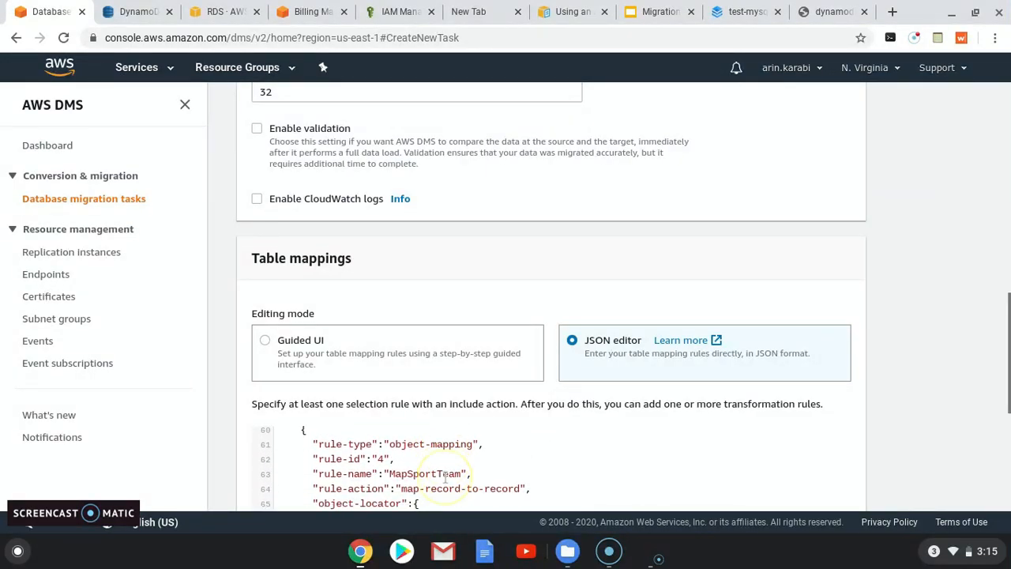
{"action": "scroll", "coordinate": [446, 476], "scroll_direction": "down", "scroll_amount": 3}
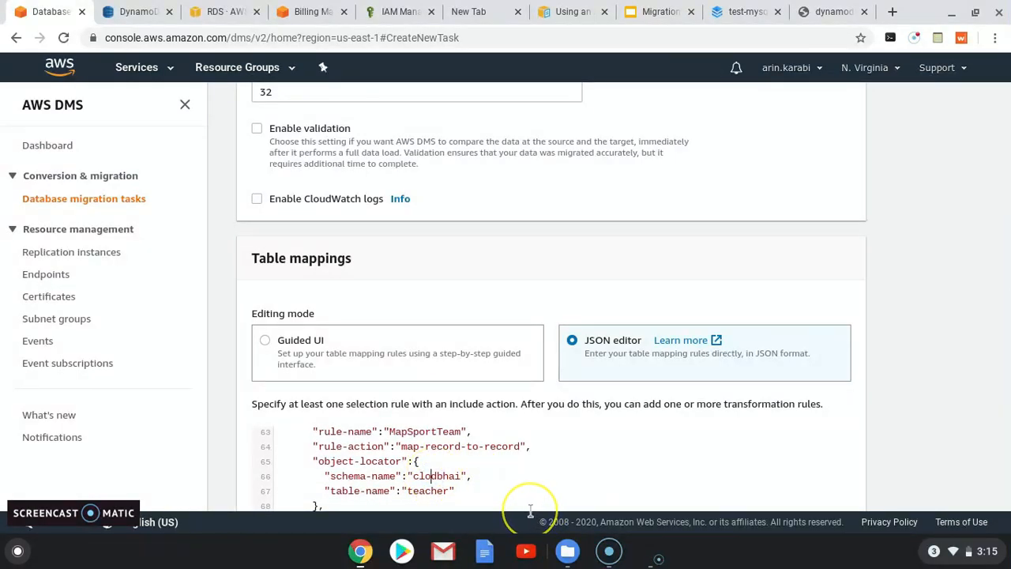
{"action": "scroll", "coordinate": [450, 466], "scroll_direction": "down", "scroll_amount": 4}
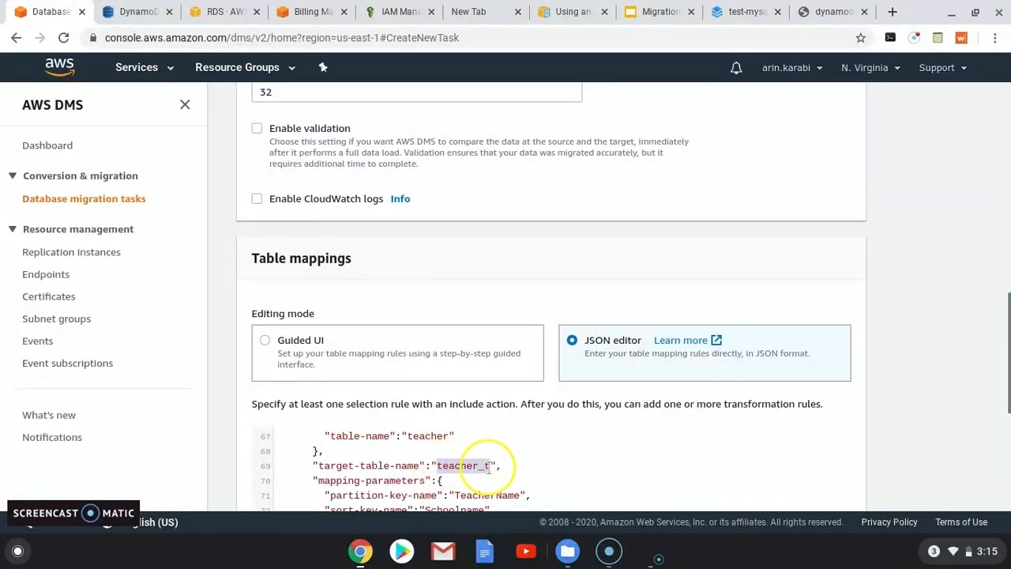
- Review the teacher_t rule's partition key, sort key, excluded columns, and the TeacherName and Schoolname attribute mappings
{"action": "scroll", "coordinate": [486, 469], "scroll_direction": "down", "scroll_amount": 2}
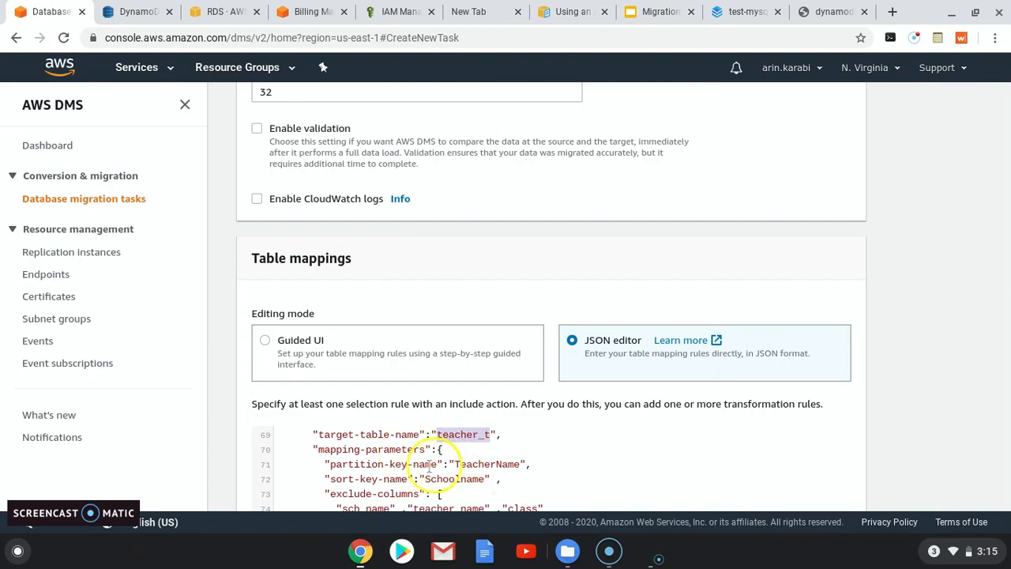
{"action": "left_click_drag", "start_coordinate": [456, 465], "coordinate": [487, 465]}
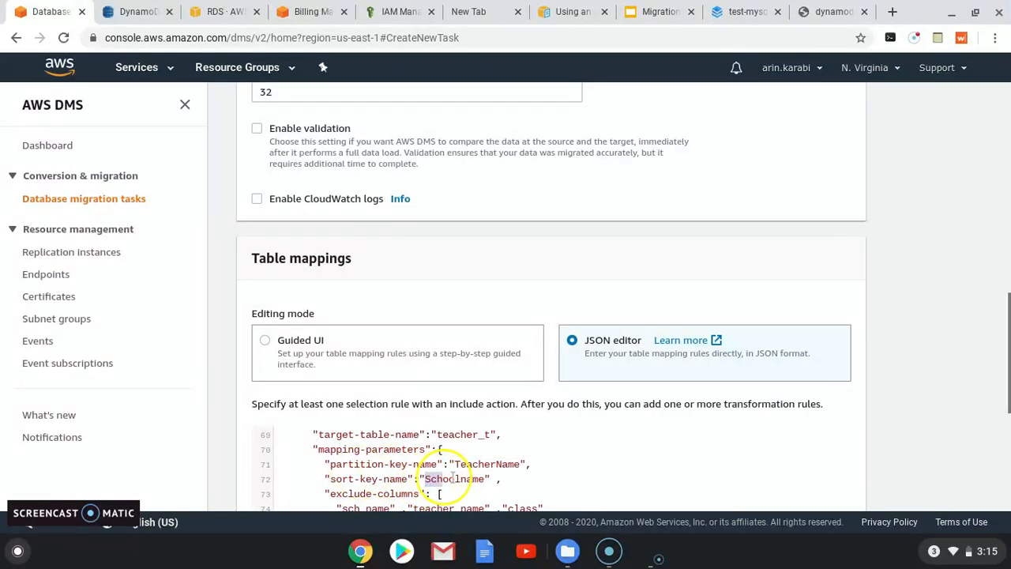
{"action": "scroll", "coordinate": [474, 479], "scroll_direction": "down", "scroll_amount": 2}
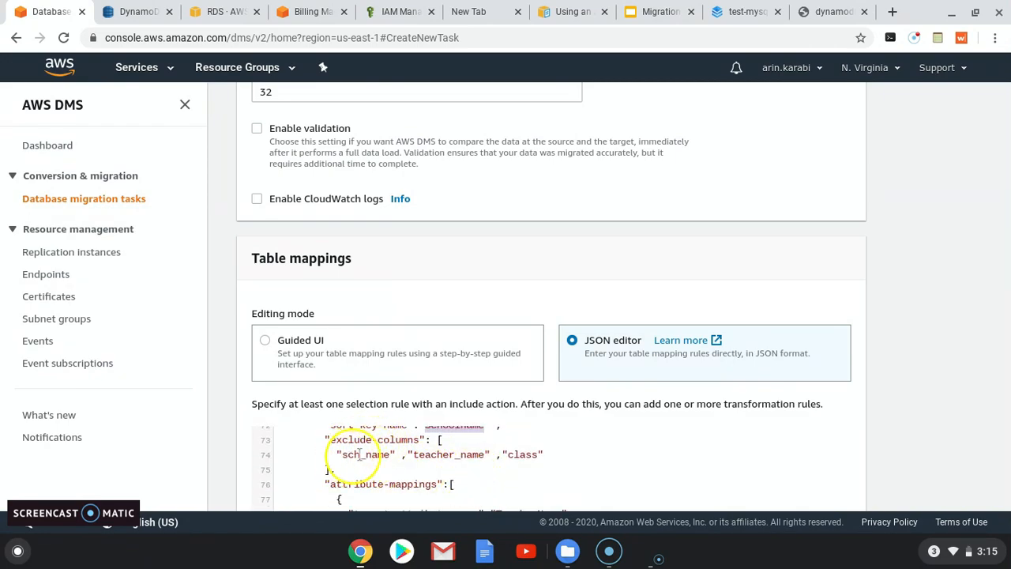
{"action": "scroll", "coordinate": [495, 474], "scroll_direction": "down", "scroll_amount": 3}
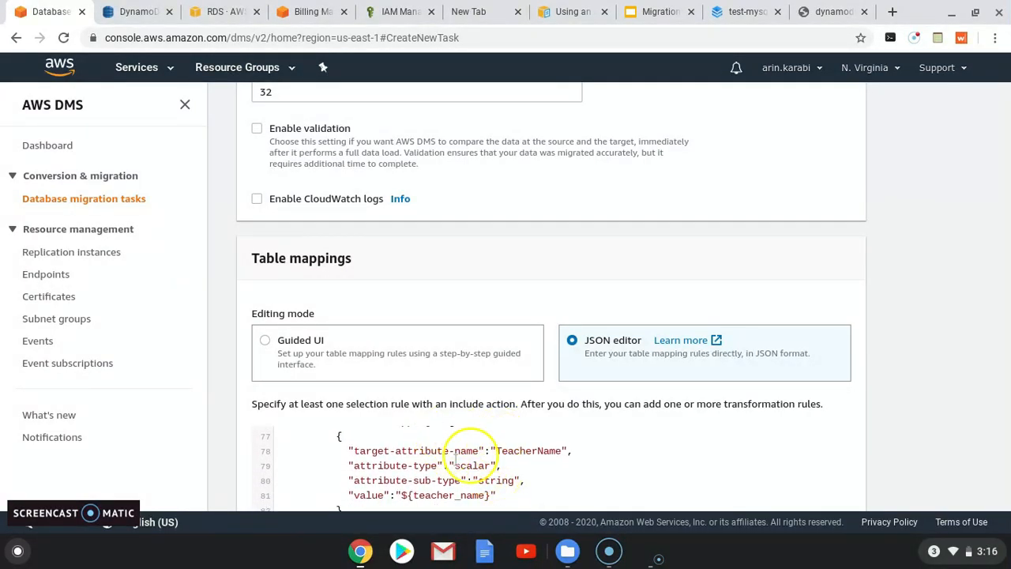
{"action": "scroll", "coordinate": [442, 464], "scroll_direction": "down", "scroll_amount": 1}
{"action": "left_click_drag", "start_coordinate": [498, 440], "coordinate": [563, 439]}
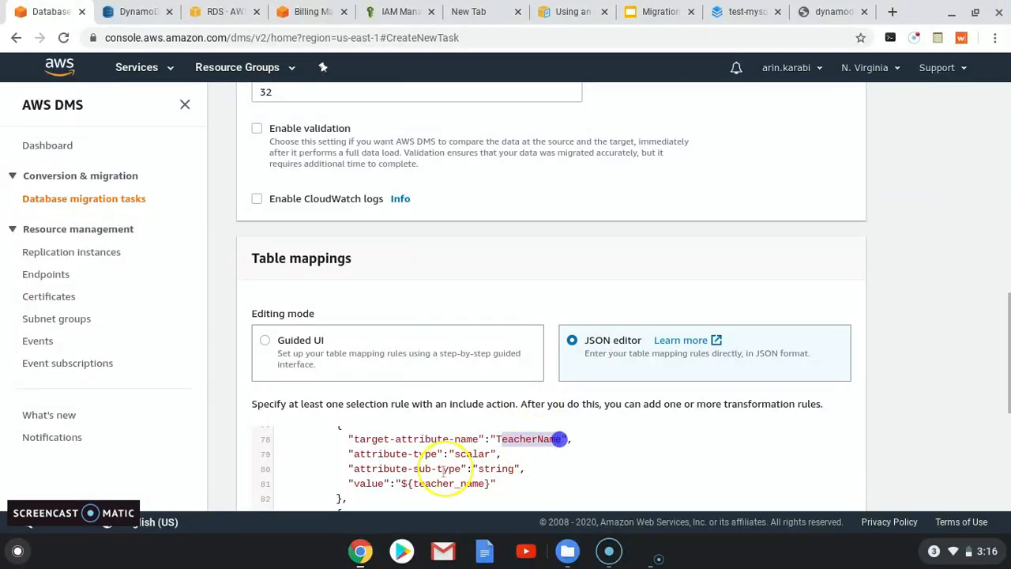
{"action": "left_click_drag", "start_coordinate": [412, 483], "coordinate": [488, 482]}
{"action": "scroll", "coordinate": [474, 483], "scroll_direction": "down", "scroll_amount": 5}
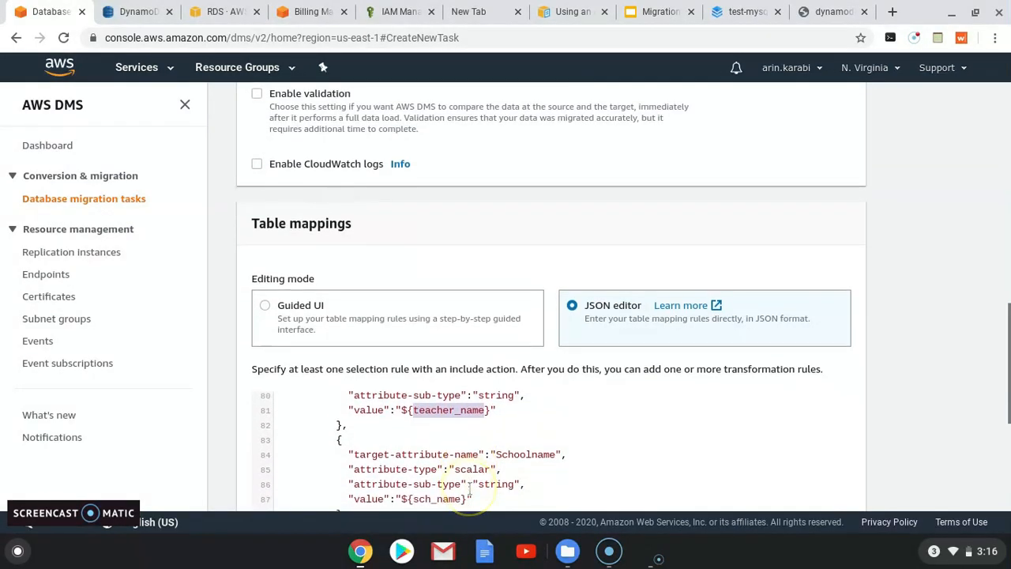
{"action": "scroll", "coordinate": [501, 461], "scroll_direction": "up", "scroll_amount": 1}
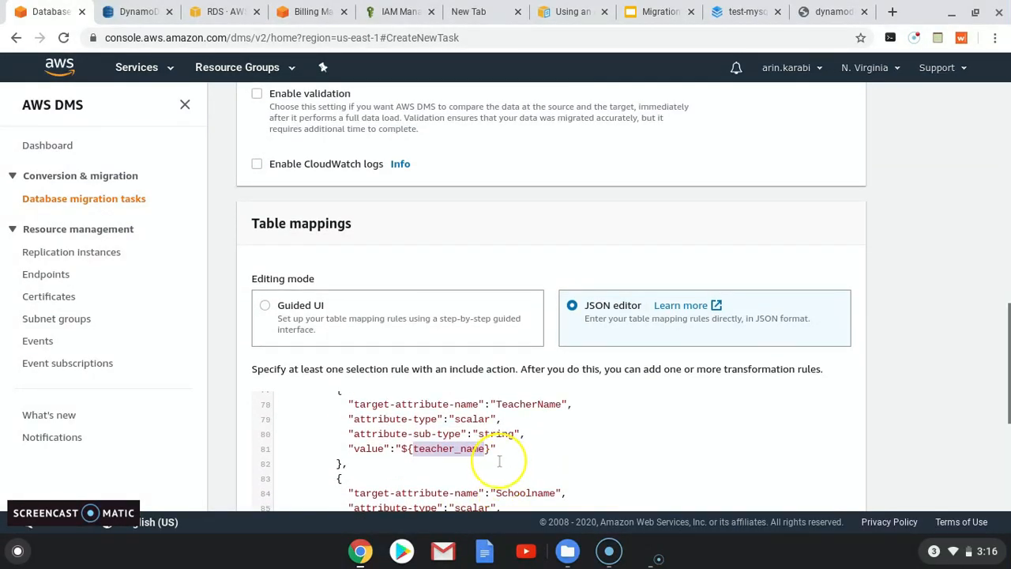
{"action": "scroll", "coordinate": [501, 463], "scroll_direction": "down", "scroll_amount": 3}
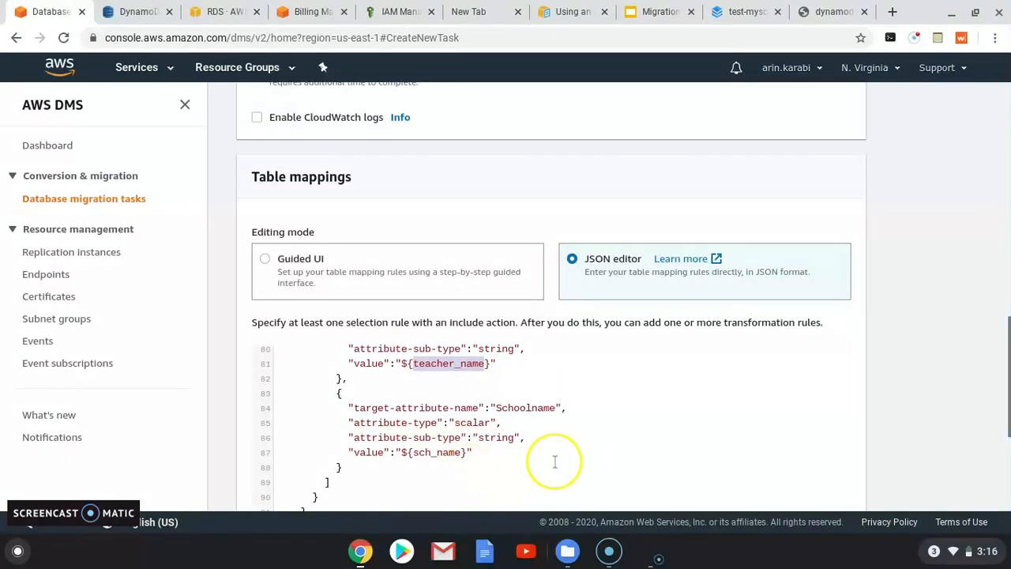
{"action": "scroll", "coordinate": [554, 461], "scroll_direction": "down", "scroll_amount": 2}
- Remove "class" from the excluded columns of the teacher_t rule, leaving sch_name and teacher_name
{"action": "scroll", "coordinate": [451, 463], "scroll_direction": "up", "scroll_amount": 5}
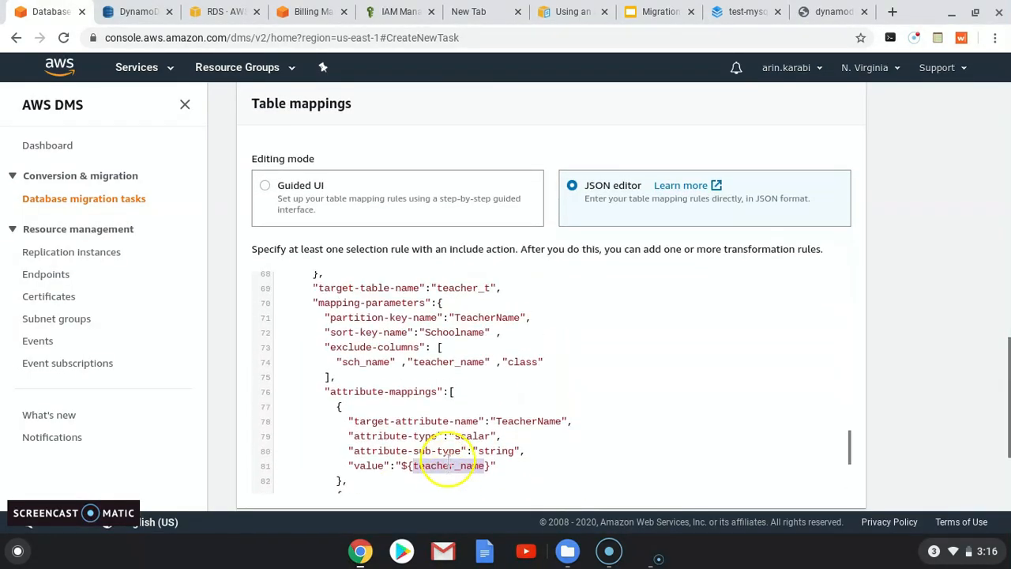
{"action": "left_click_drag", "start_coordinate": [498, 363], "coordinate": [543, 363]}
{"action": "key", "text": "BackSpace"}
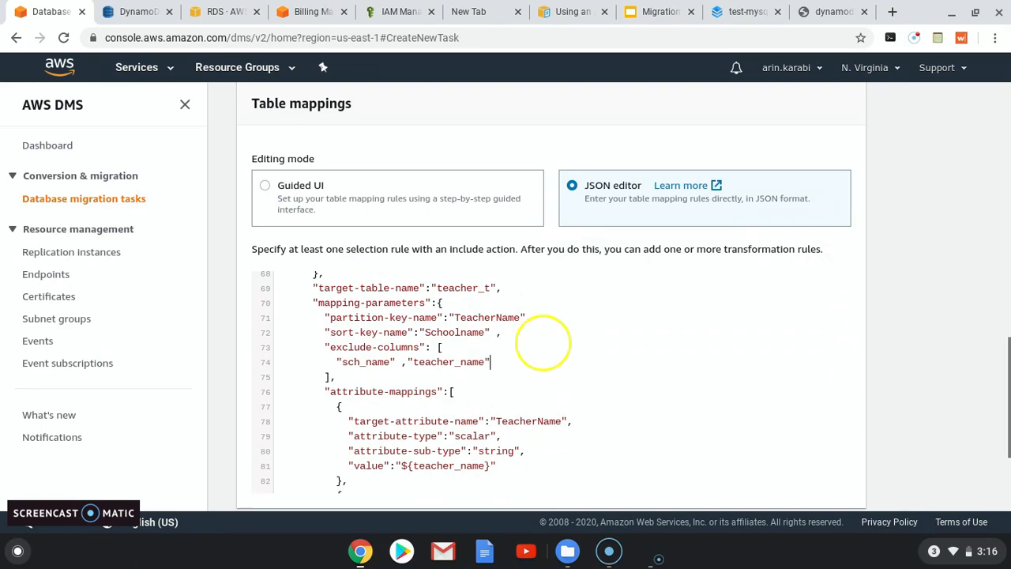
- Try to create the database migration task with the edited table mappings
{"action": "scroll", "coordinate": [498, 340], "scroll_direction": "down", "scroll_amount": 3}
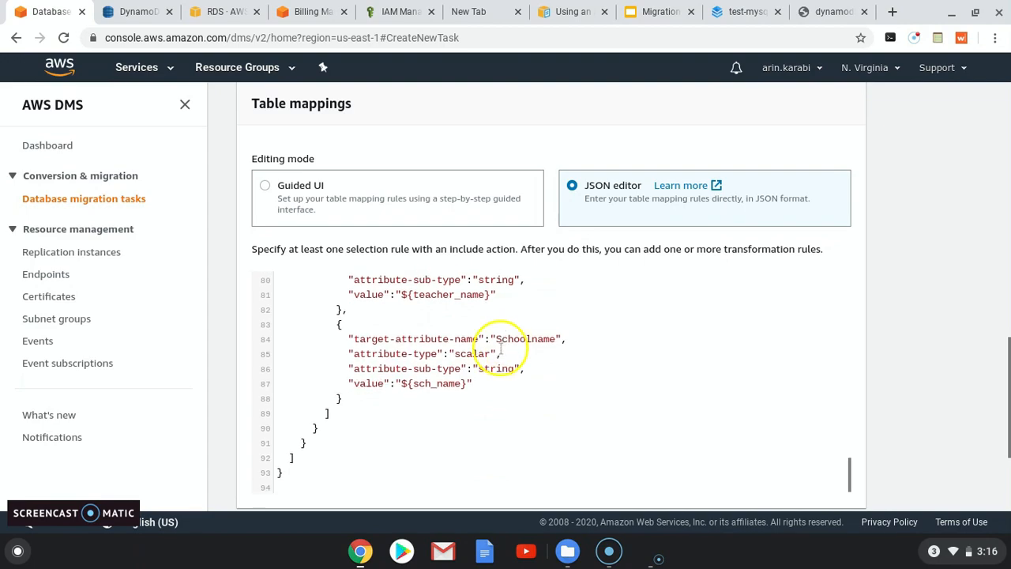
{"action": "scroll", "coordinate": [560, 402], "scroll_direction": "down", "scroll_amount": 3}
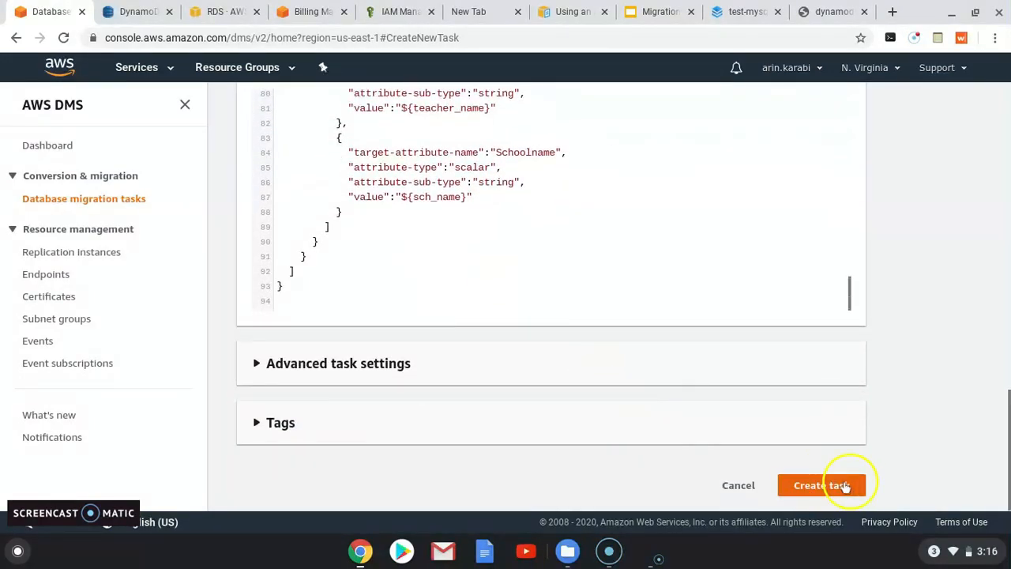
{"action": "left_click", "coordinate": [818, 487]}
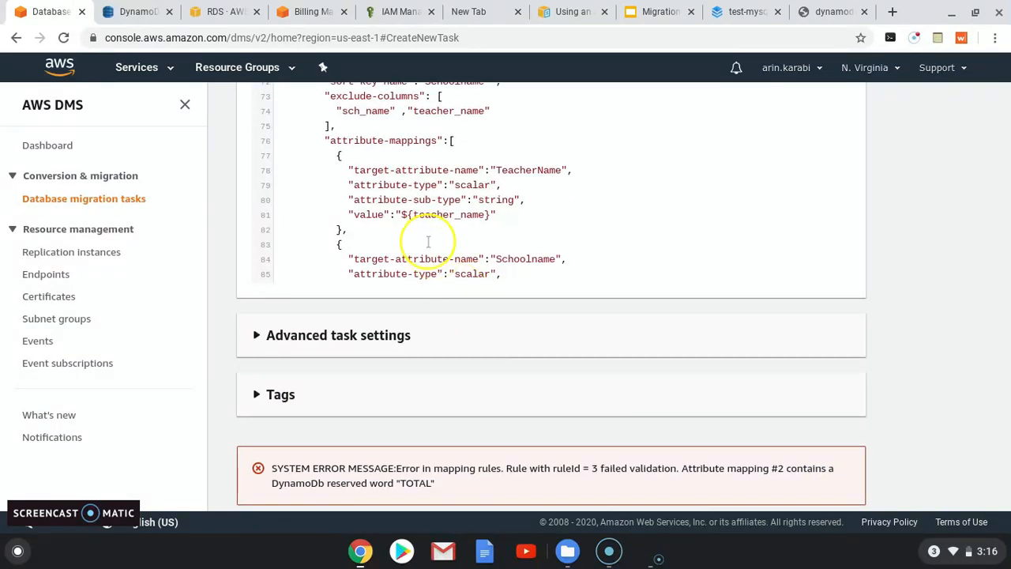
- Recheck the school rule's attribute mappings in the JSON table mappings and create the migration task
{"action": "scroll", "coordinate": [430, 241], "scroll_direction": "up", "scroll_amount": 3}
{"action": "scroll", "coordinate": [431, 241], "scroll_direction": "up", "scroll_amount": 4}
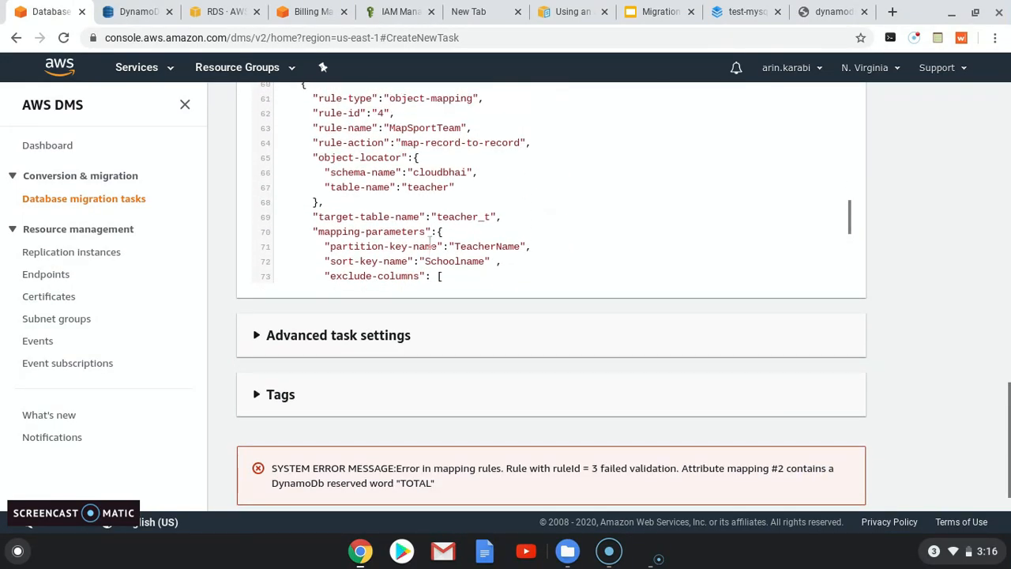
{"action": "scroll", "coordinate": [430, 241], "scroll_direction": "up", "scroll_amount": 3}
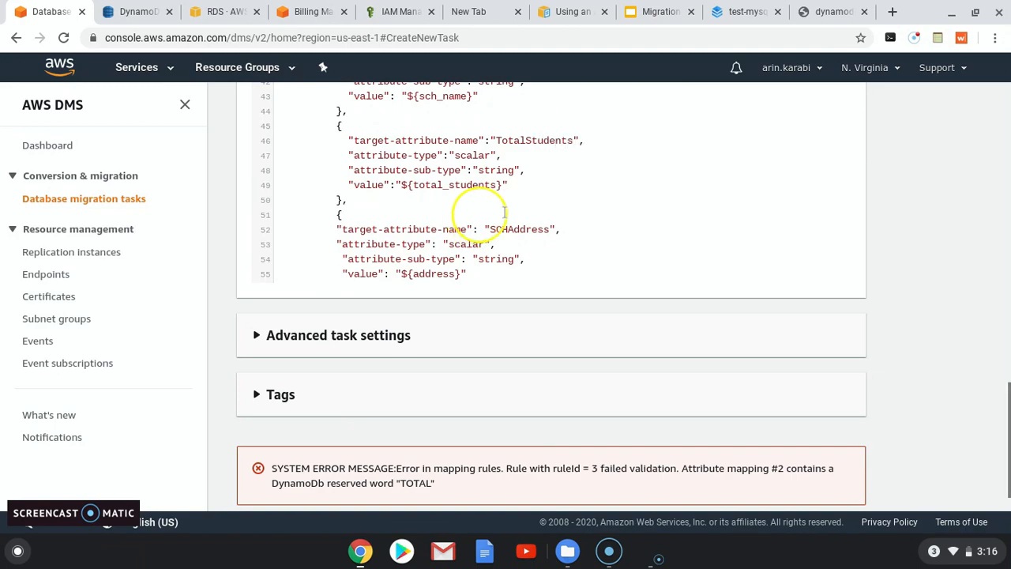
{"action": "scroll", "coordinate": [463, 214], "scroll_direction": "down", "scroll_amount": 8}
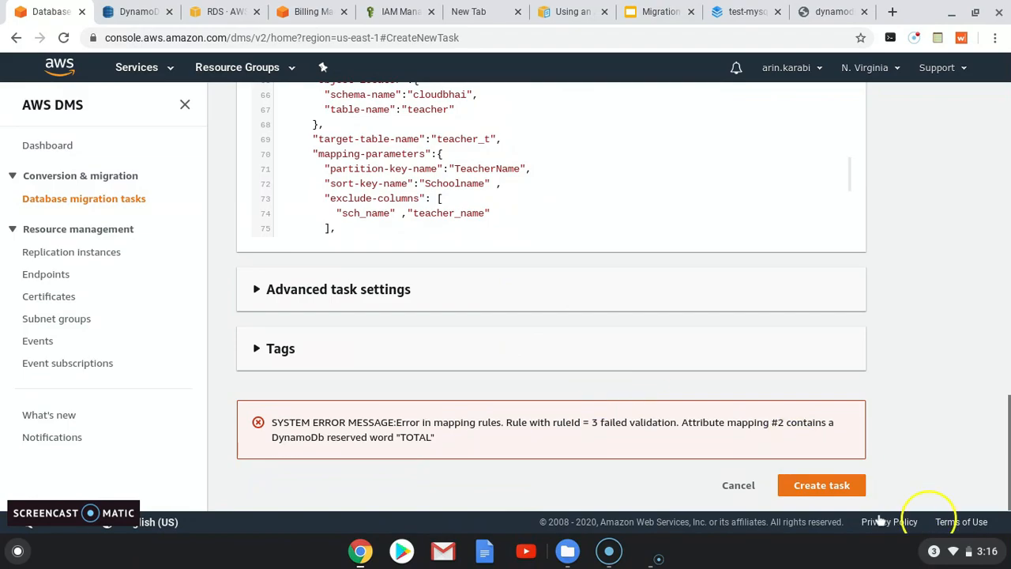
{"action": "left_click", "coordinate": [810, 485]}
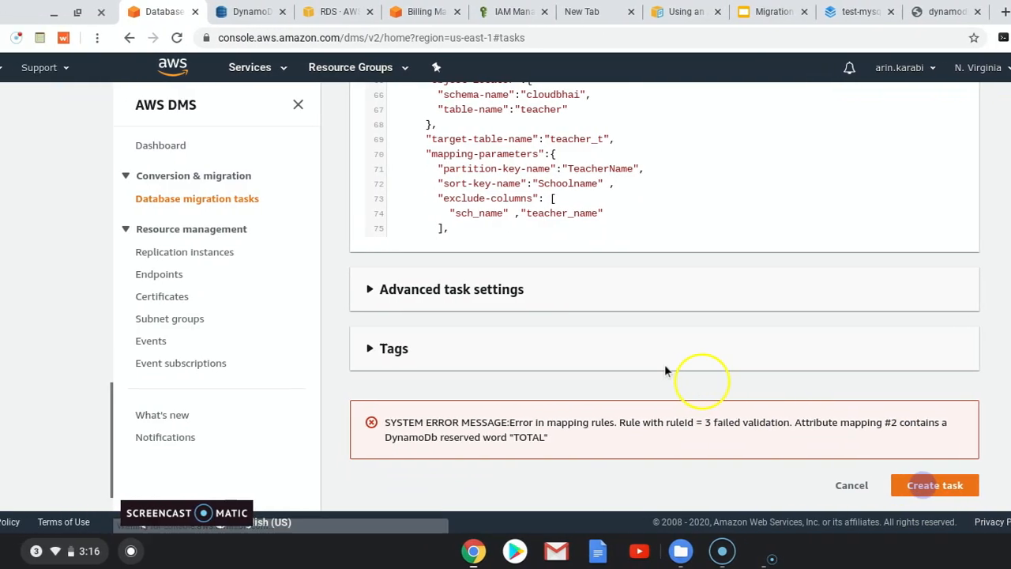
{"action": "left_click", "coordinate": [810, 485]}
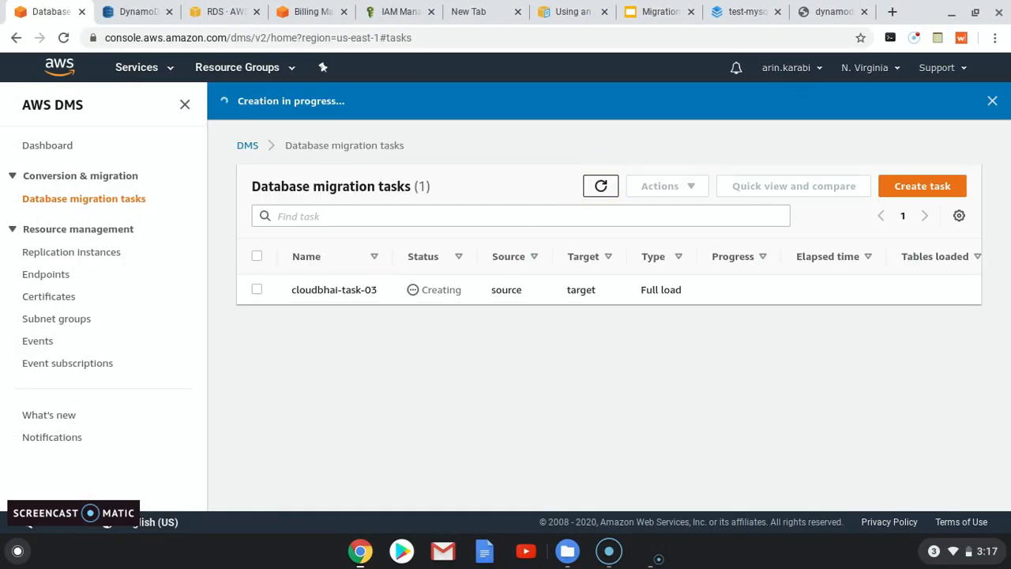
- Refresh the migration task list and check the table statistics and overview details of cloudbhai-task-03
{"action": "left_click", "coordinate": [598, 188]}
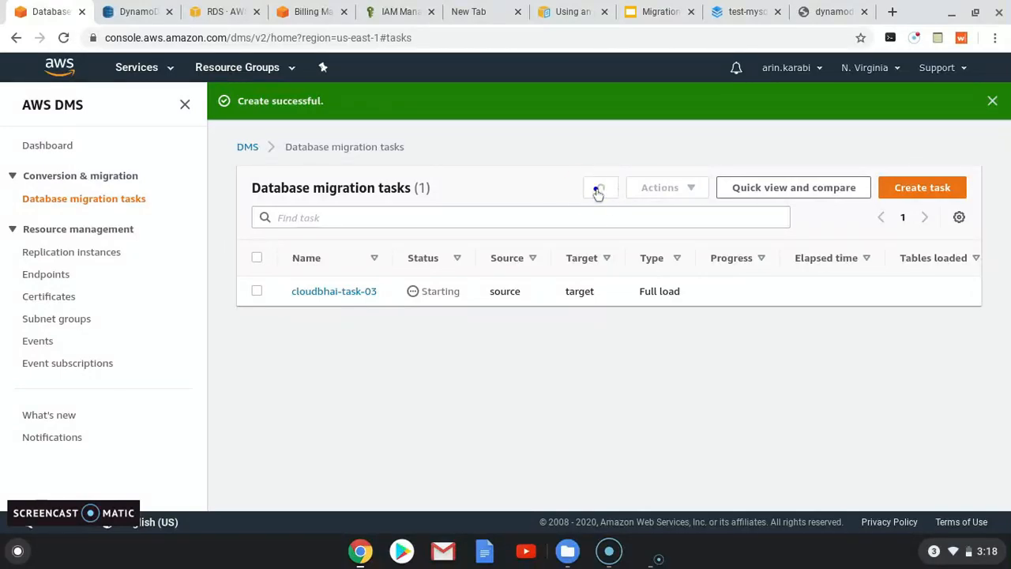
{"action": "left_click", "coordinate": [598, 192]}
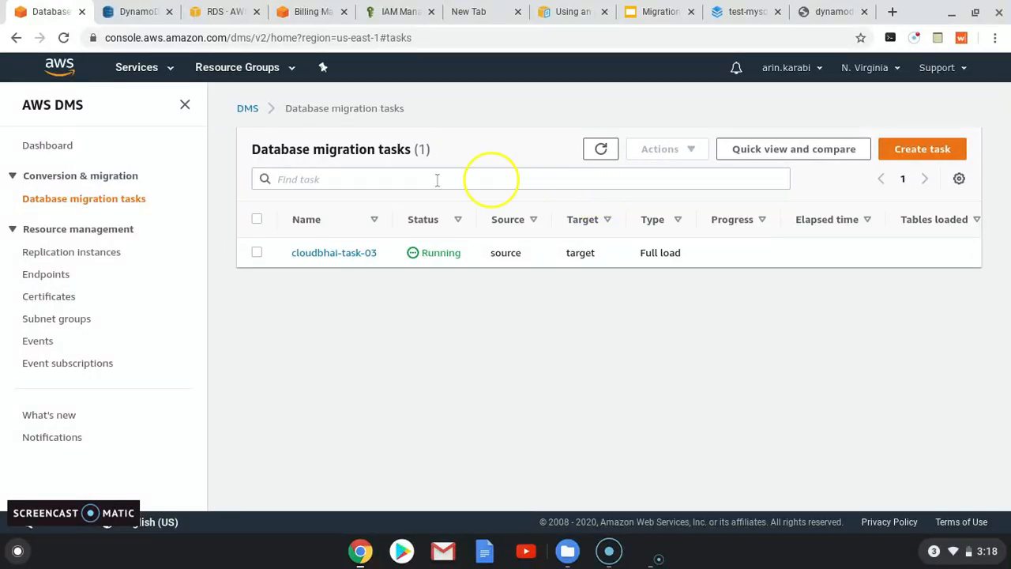
{"action": "left_click", "coordinate": [345, 254]}
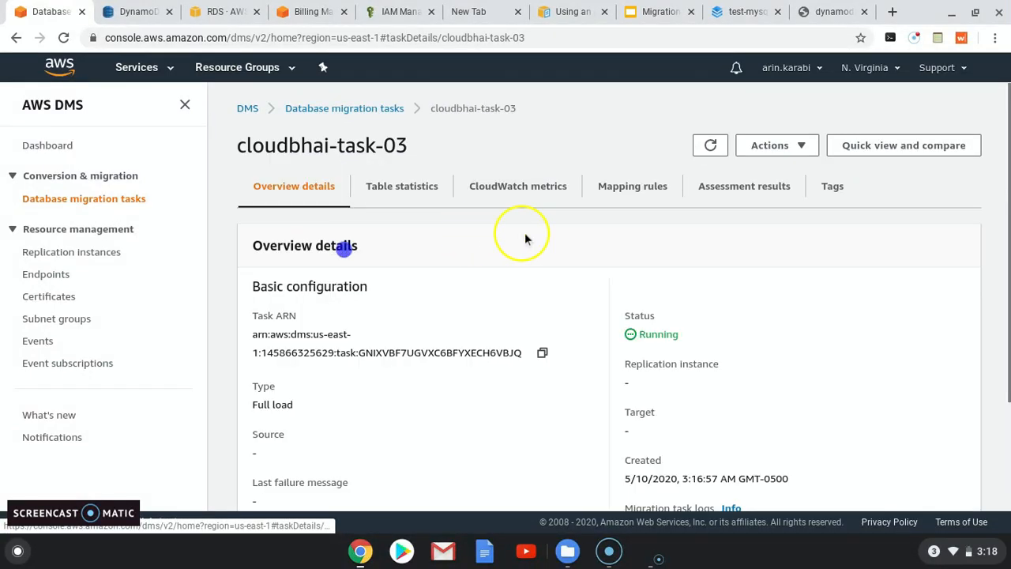
{"action": "left_click", "coordinate": [404, 189]}
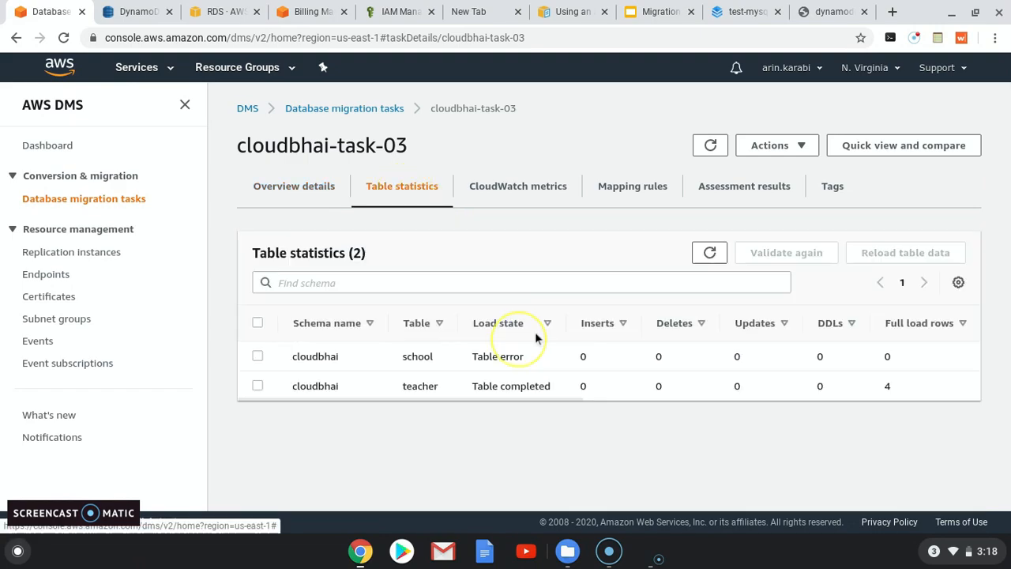
{"action": "left_click", "coordinate": [707, 255]}
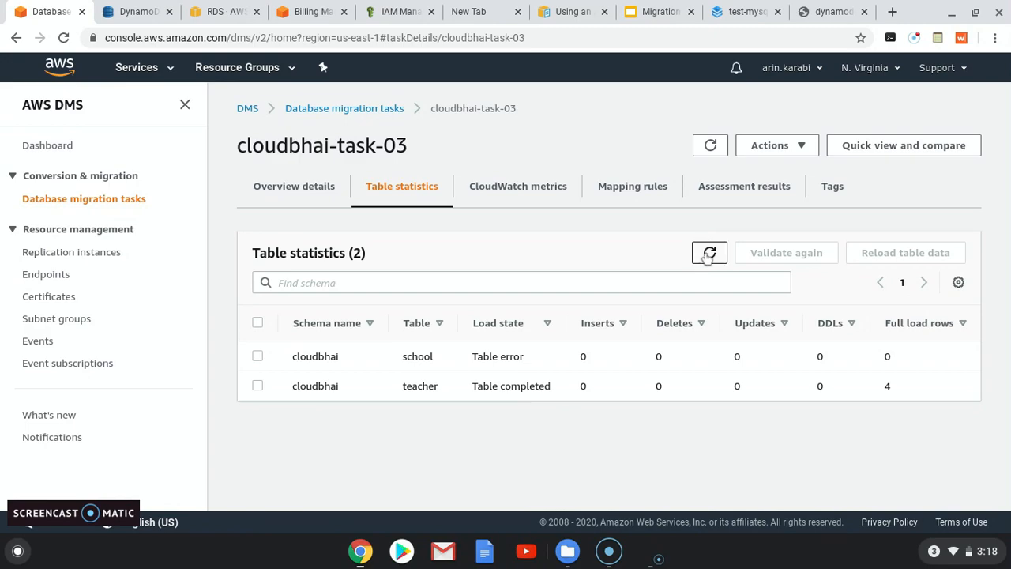
{"action": "left_click", "coordinate": [710, 255]}
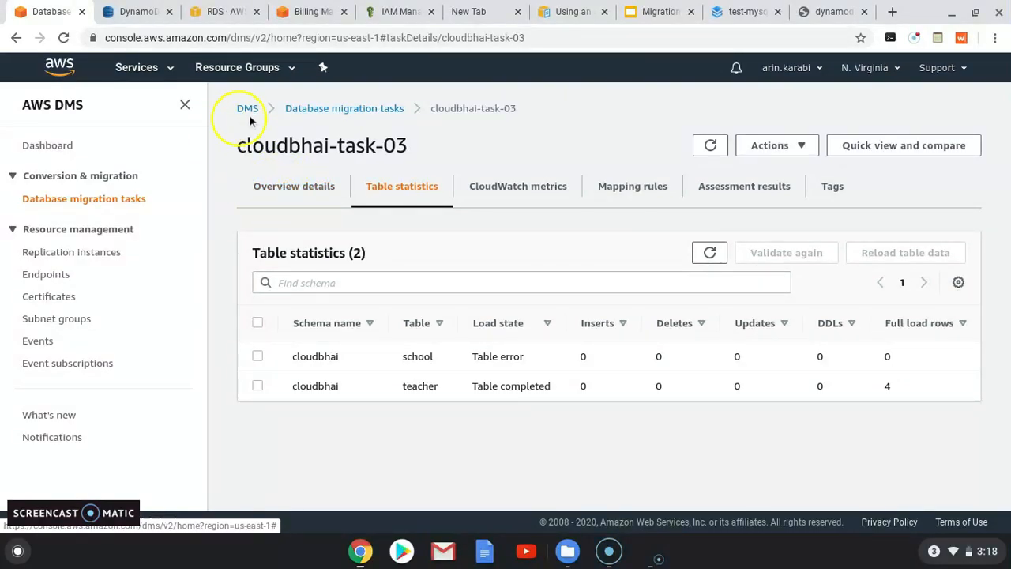
{"action": "left_click", "coordinate": [298, 186]}
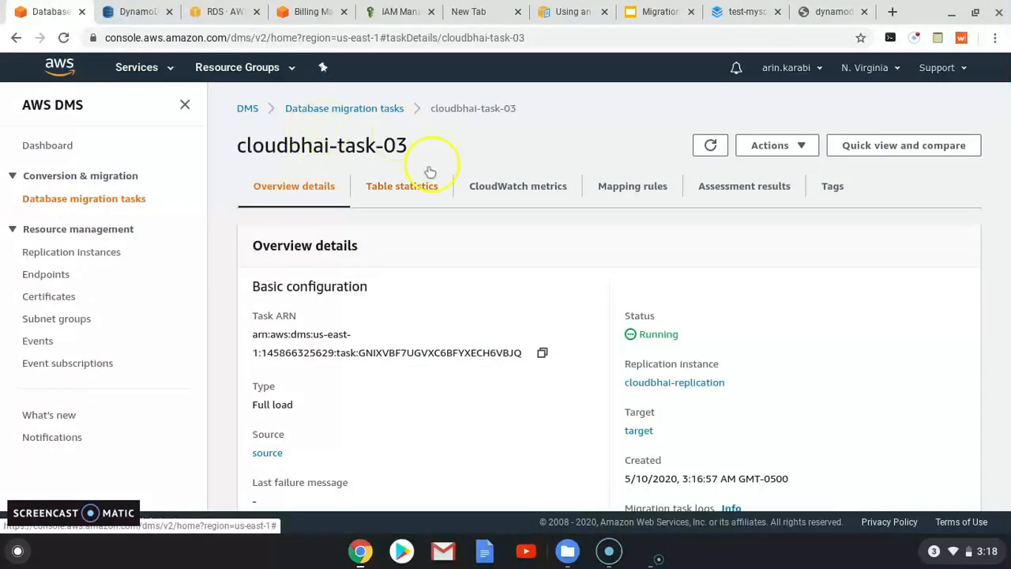
- Switch to the DynamoDB console and check the tables list for migrated tables
{"action": "left_click", "coordinate": [130, 12]}
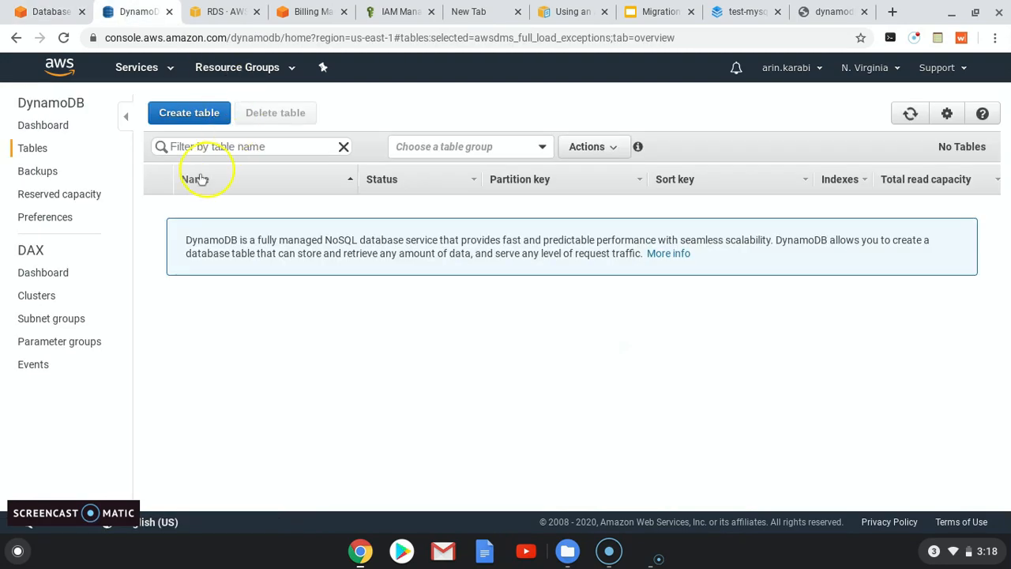
{"action": "left_click", "coordinate": [33, 150]}
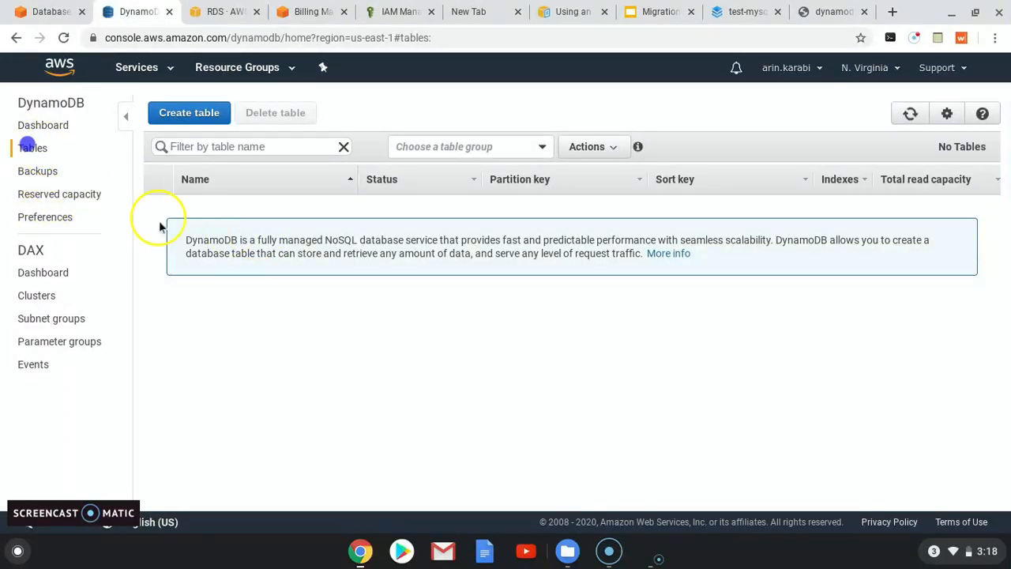
{"action": "left_click", "coordinate": [51, 174]}
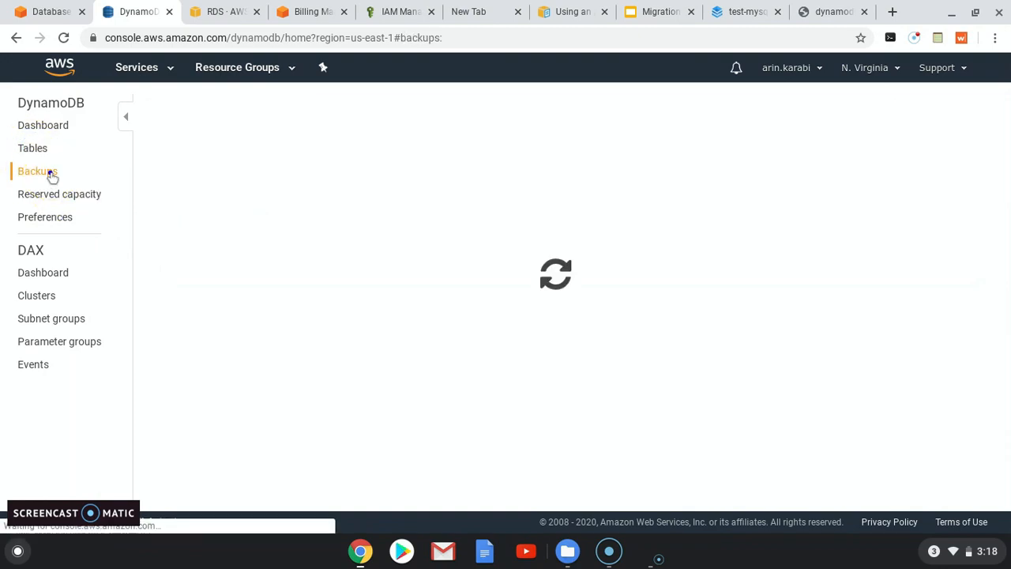
{"action": "left_click", "coordinate": [31, 149]}
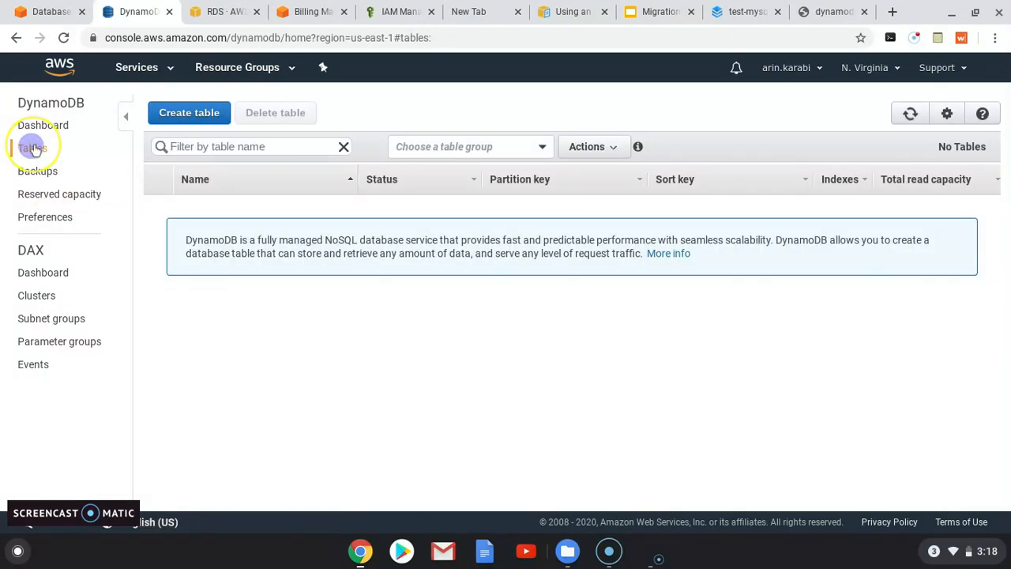
- Return to the DMS console and recheck the table statistics of cloudbhai-task-03 and its status among the migration tasks
{"action": "left_click", "coordinate": [49, 12]}
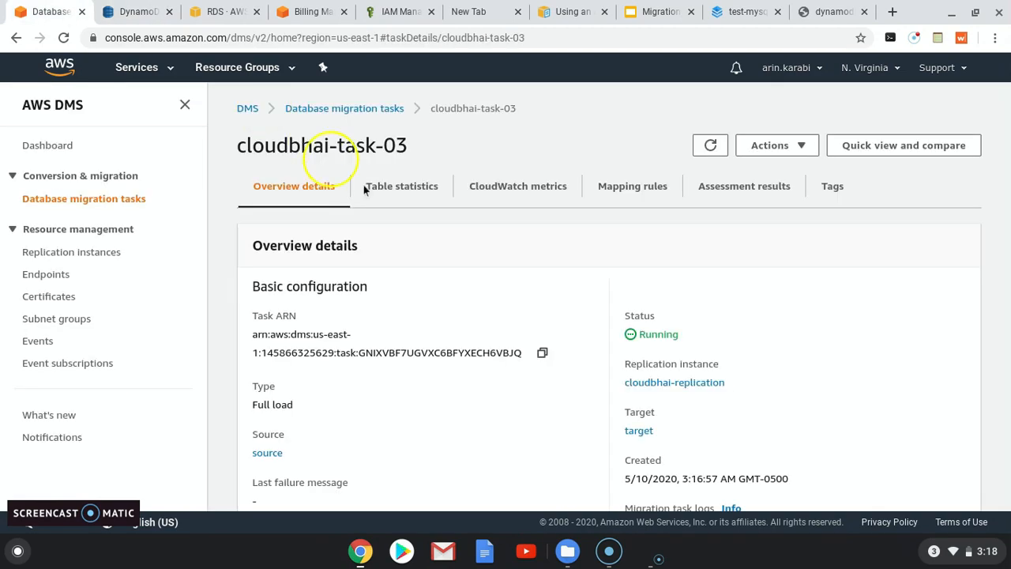
{"action": "left_click", "coordinate": [391, 187]}
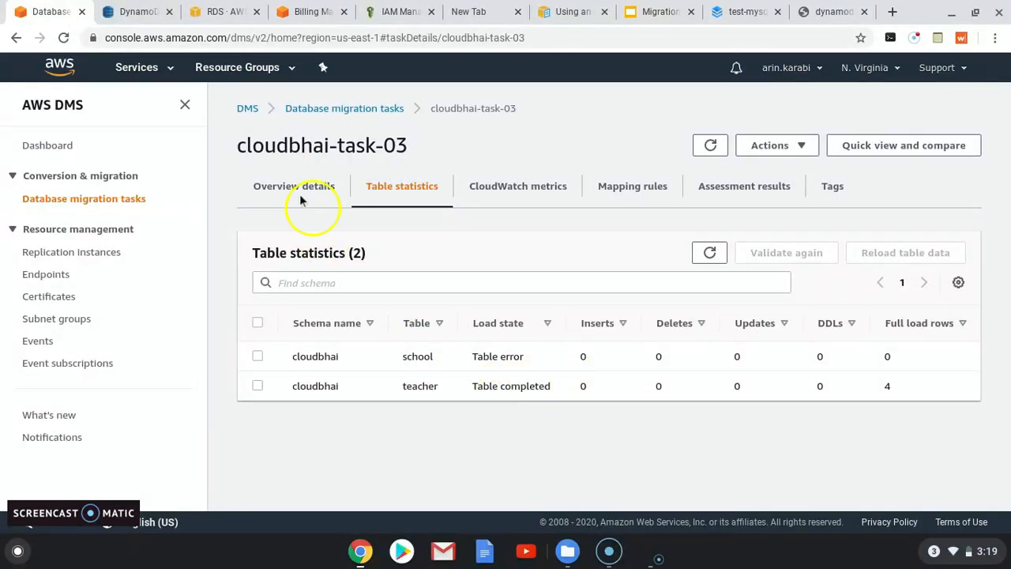
{"action": "left_click", "coordinate": [300, 193]}
{"action": "left_click", "coordinate": [175, 198]}
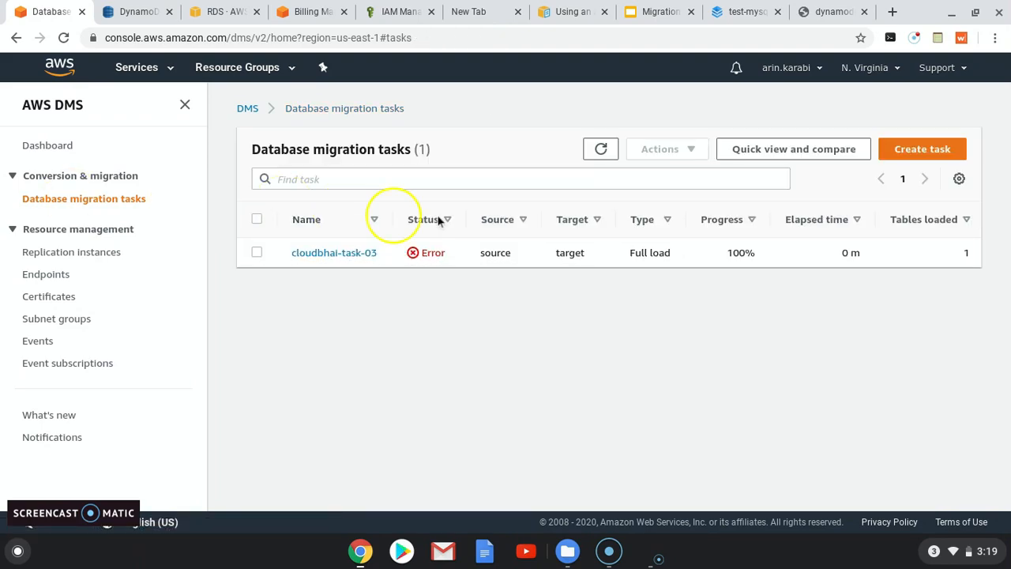
- Reload the DynamoDB tables list and view the items of the teacher_t table
{"action": "left_click", "coordinate": [136, 12]}
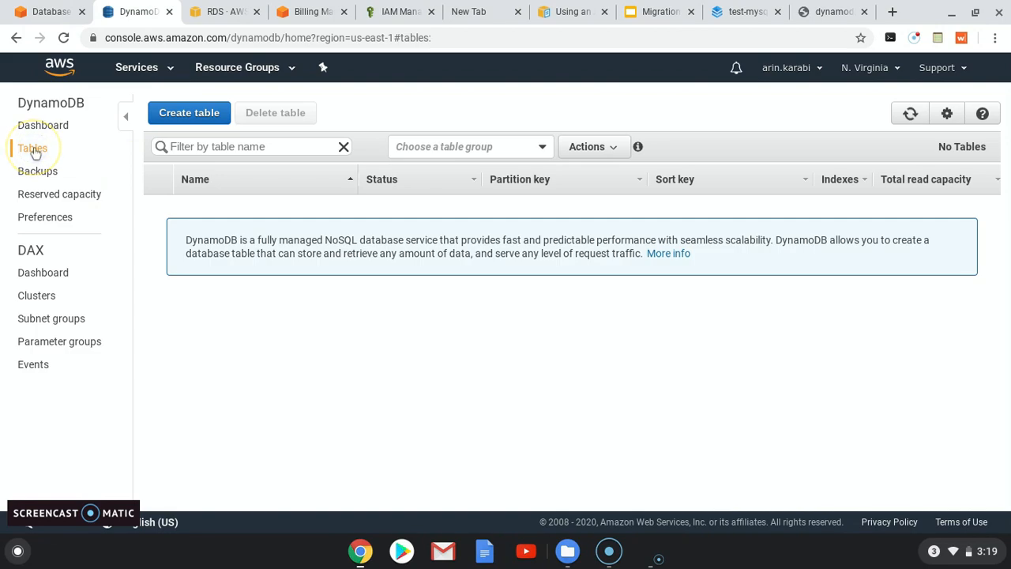
{"action": "left_click", "coordinate": [33, 171]}
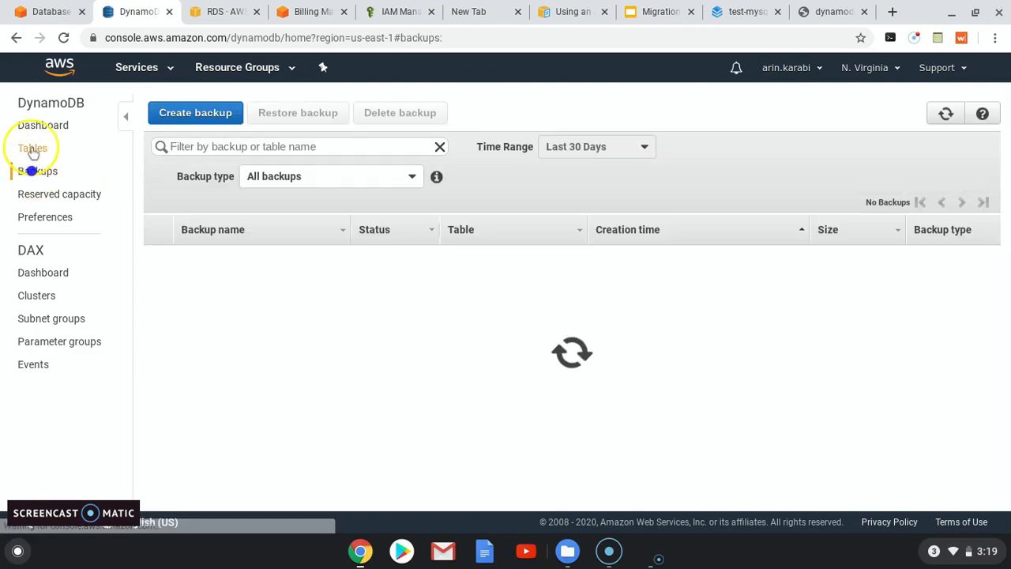
{"action": "left_click", "coordinate": [31, 148]}
{"action": "left_click", "coordinate": [177, 41]}
{"action": "key", "text": "Return"}
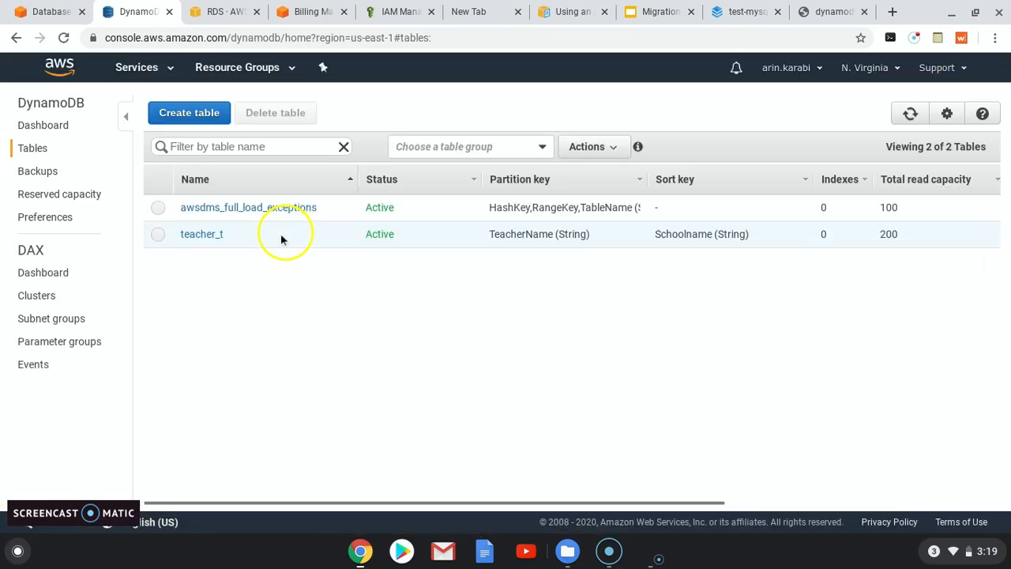
{"action": "left_click", "coordinate": [198, 237]}
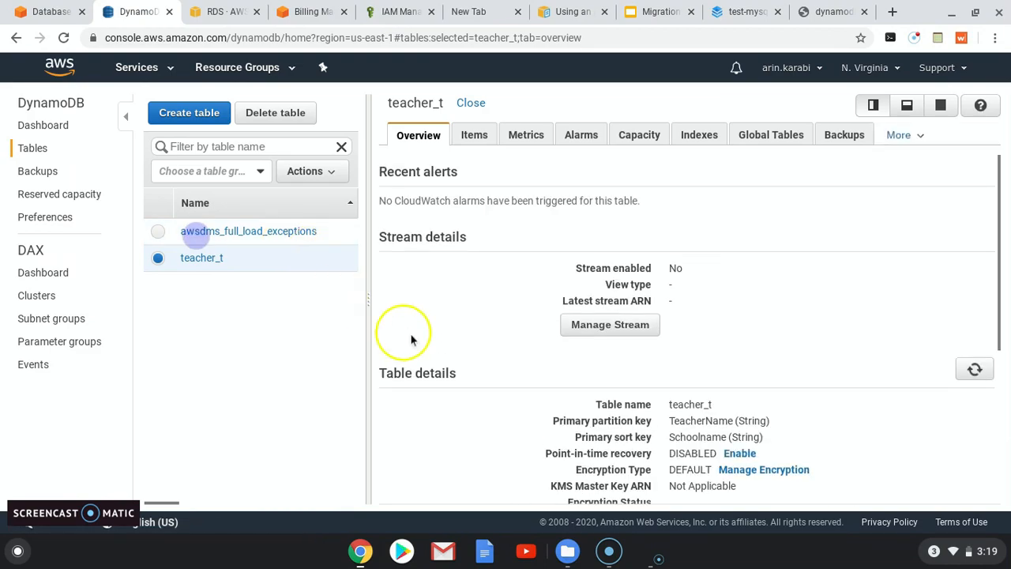
{"action": "left_click", "coordinate": [474, 135]}
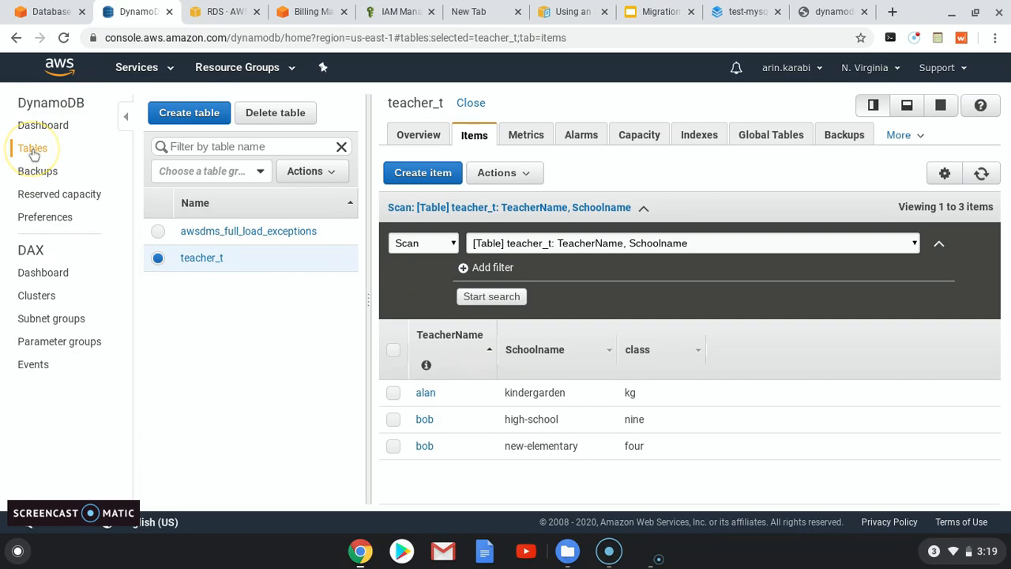
- Delete the teacher_t table from DynamoDB together with its CloudWatch alarms, without creating a backup
{"action": "left_click", "coordinate": [162, 233]}
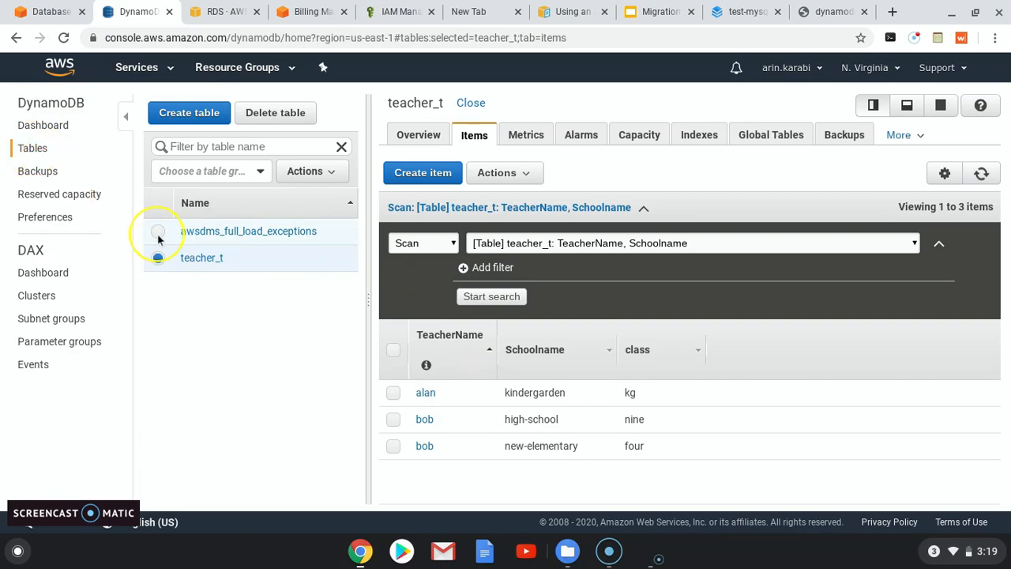
{"action": "left_click", "coordinate": [158, 258]}
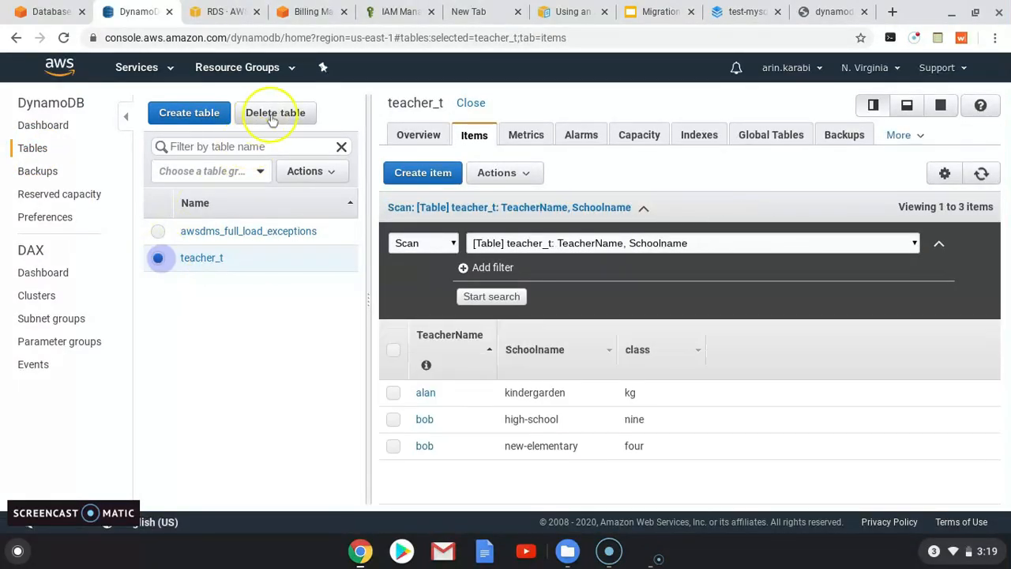
{"action": "left_click", "coordinate": [273, 114]}
{"action": "left_click", "coordinate": [465, 342]}
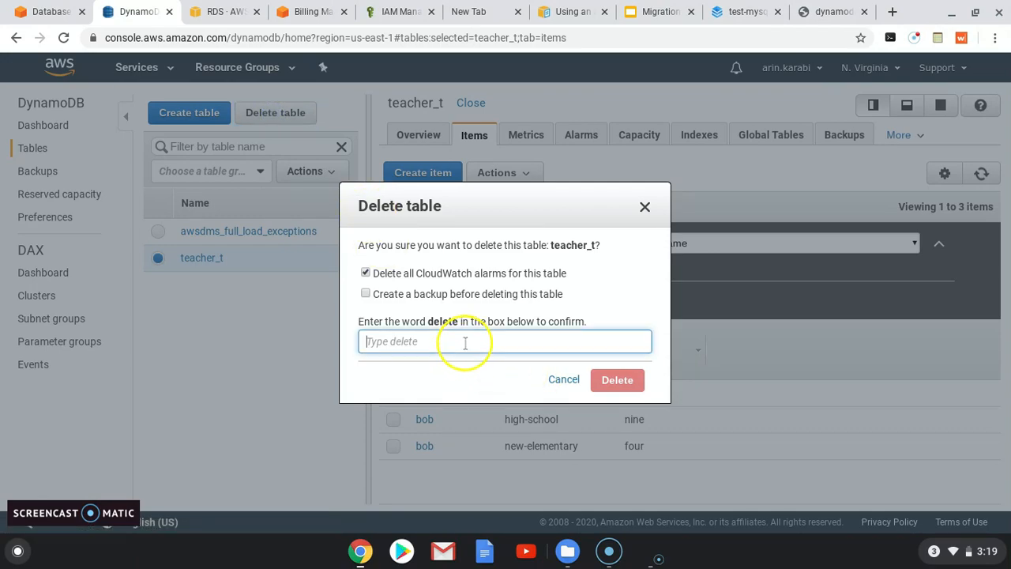
{"action": "left_click", "coordinate": [465, 342]}
{"action": "type", "text": "delete"}
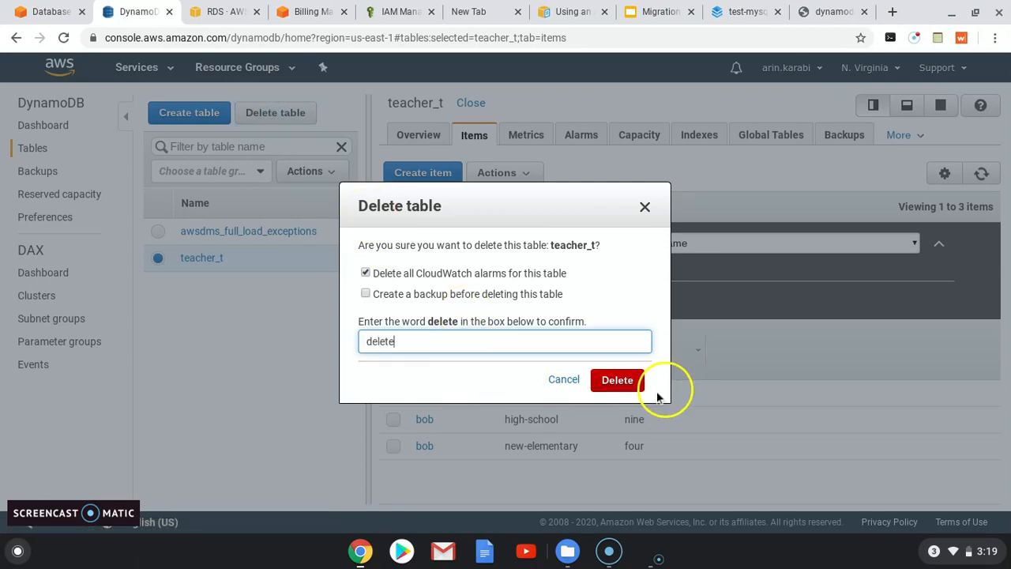
{"action": "left_click", "coordinate": [618, 381]}
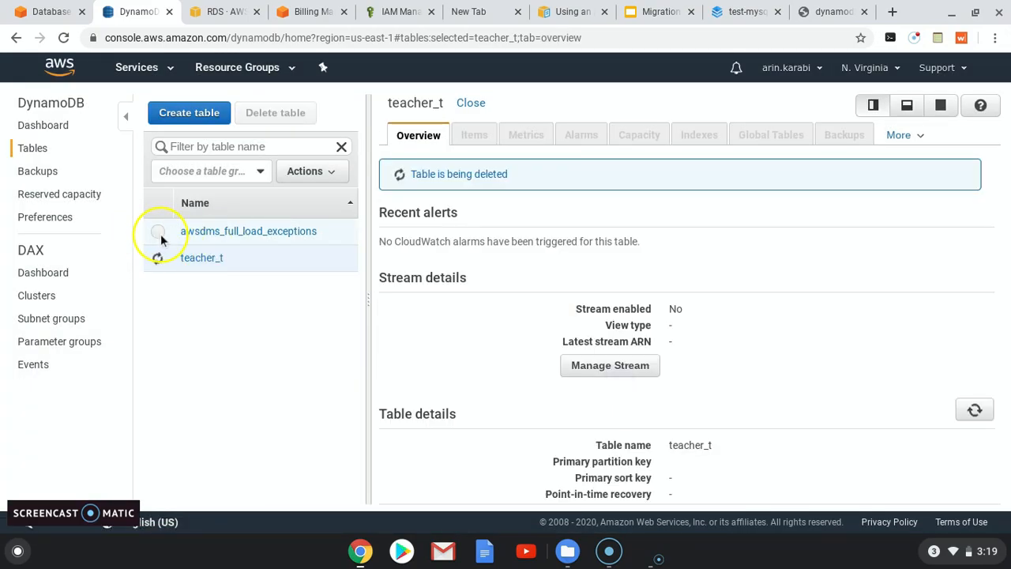
- Delete the awsdms_full_load_exceptions table from DynamoDB together with its CloudWatch alarms, without creating a backup
{"action": "left_click", "coordinate": [158, 230]}
{"action": "left_click", "coordinate": [275, 112]}
{"action": "left_click", "coordinate": [353, 344]}
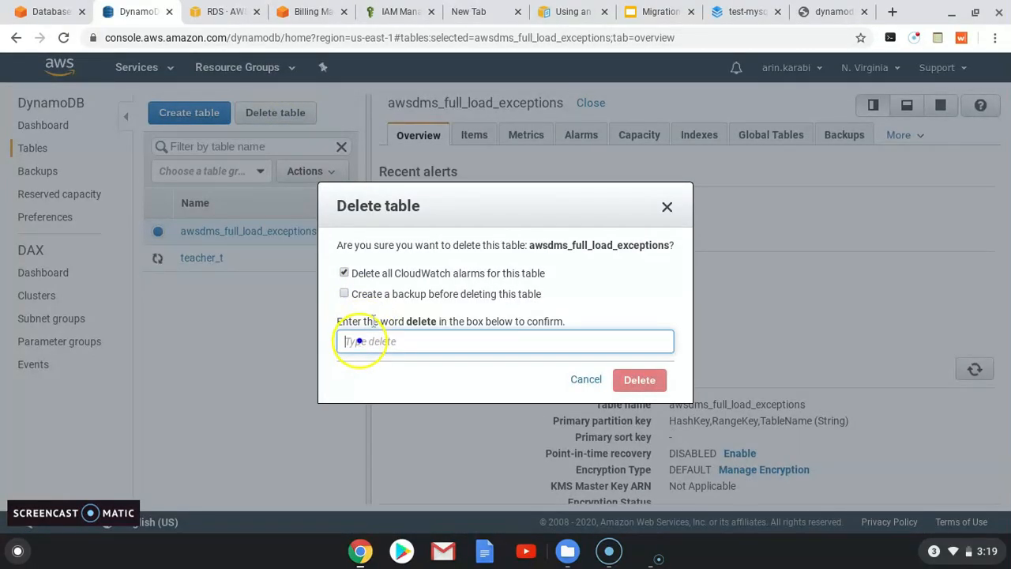
{"action": "type", "text": "delete"}
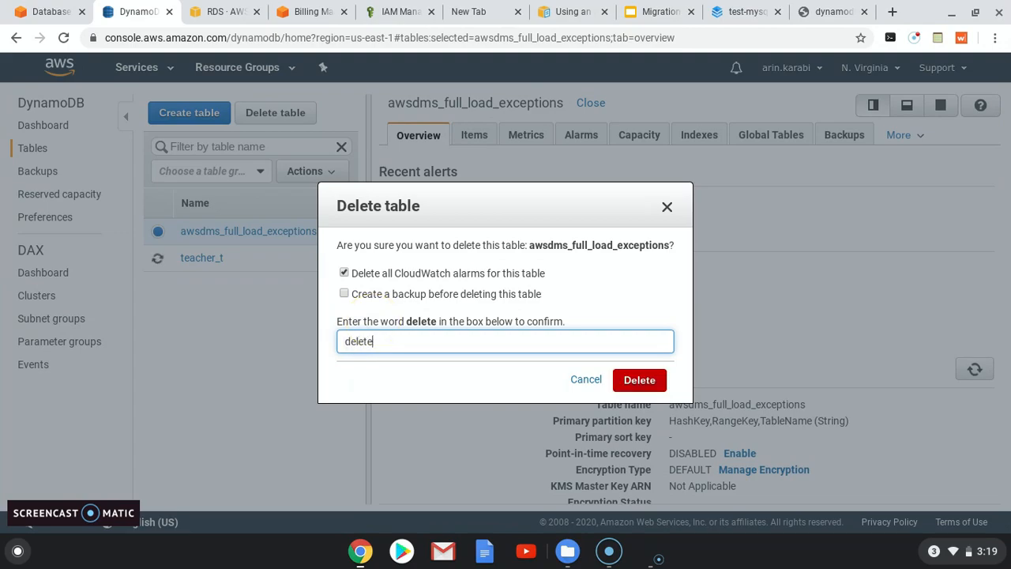
{"action": "left_click", "coordinate": [639, 380]}
- Return to the DMS console, open cloudbhai-task-03 for modification, and switch its table mappings to the JSON editor
{"action": "left_click", "coordinate": [49, 11]}
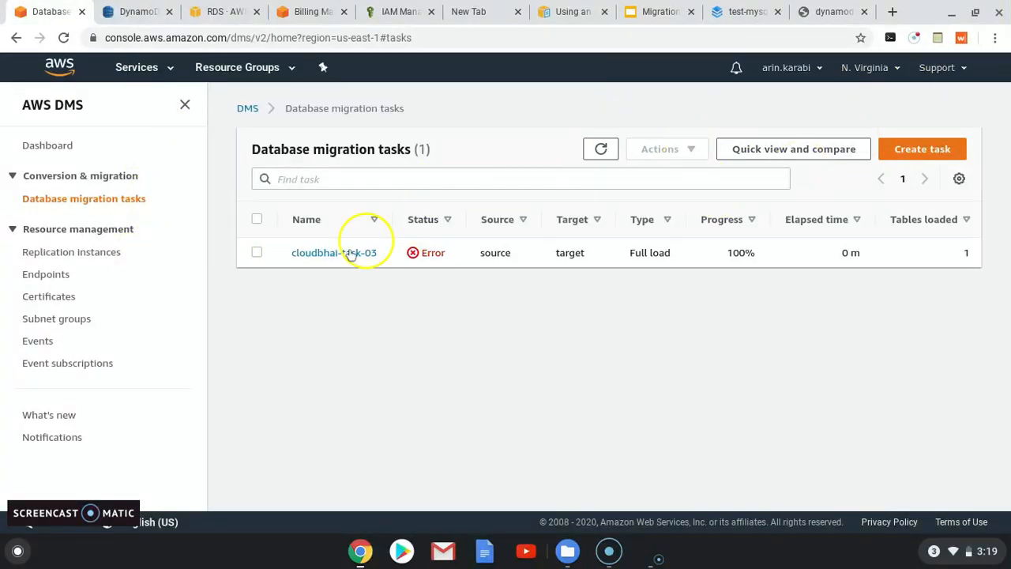
{"action": "left_click", "coordinate": [257, 254]}
{"action": "left_click", "coordinate": [676, 149]}
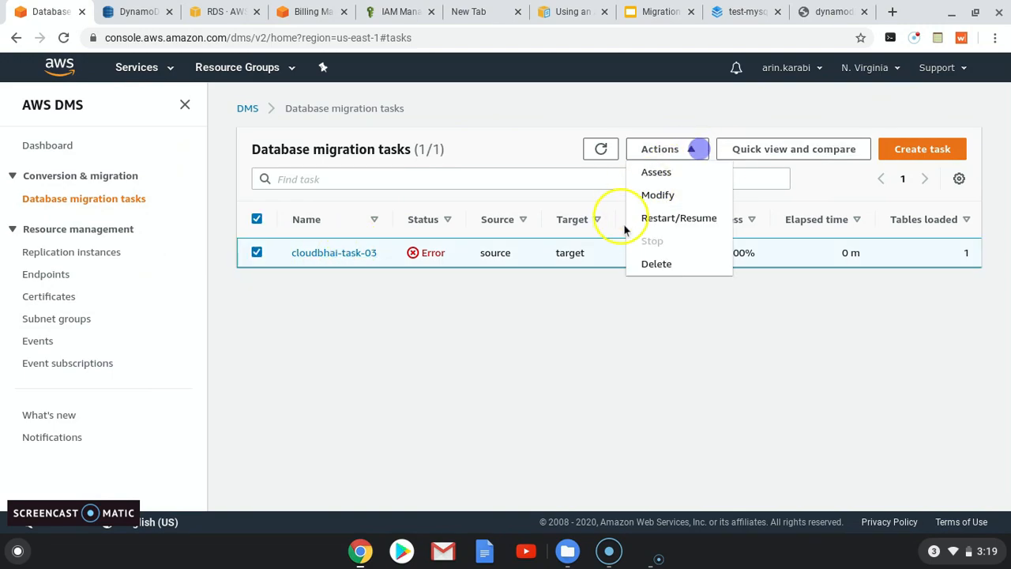
{"action": "left_click", "coordinate": [663, 196]}
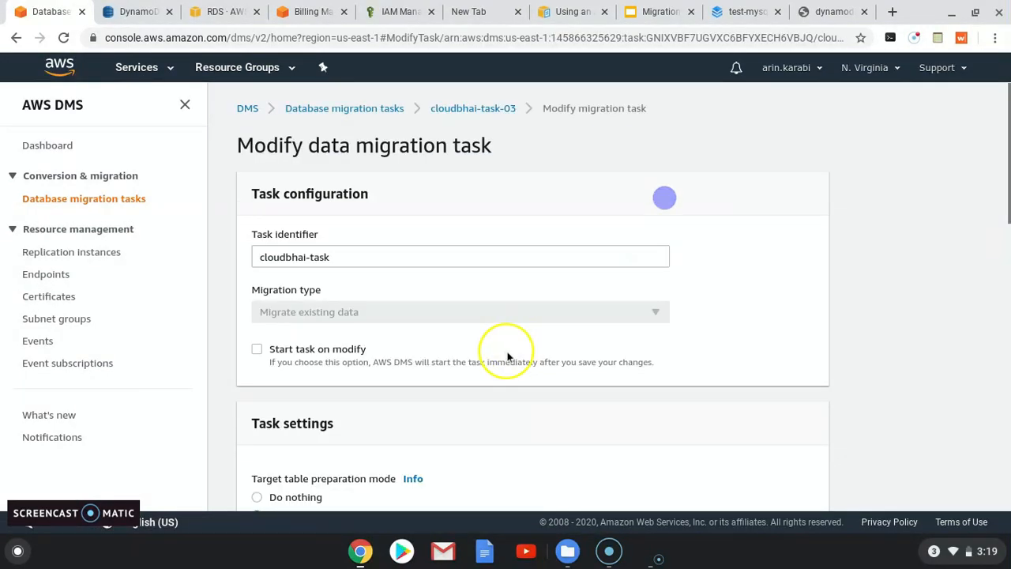
{"action": "scroll", "coordinate": [510, 360], "scroll_direction": "down", "scroll_amount": 5}
{"action": "scroll", "coordinate": [506, 399], "scroll_direction": "down", "scroll_amount": 6}
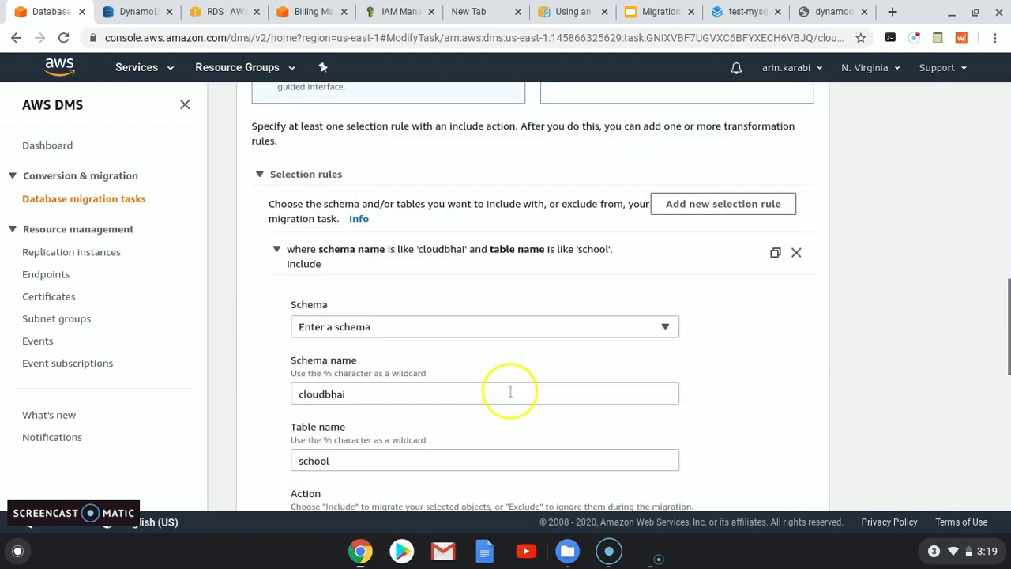
{"action": "scroll", "coordinate": [560, 343], "scroll_direction": "up", "scroll_amount": 1}
{"action": "scroll", "coordinate": [557, 345], "scroll_direction": "down", "scroll_amount": 1}
{"action": "scroll", "coordinate": [558, 343], "scroll_direction": "down", "scroll_amount": 3}
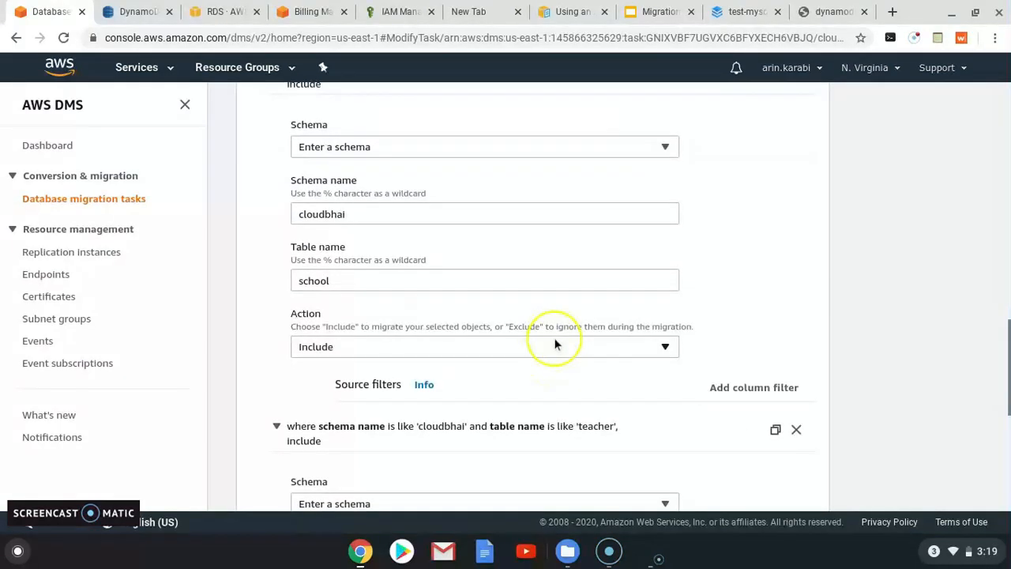
{"action": "scroll", "coordinate": [558, 343], "scroll_direction": "up", "scroll_amount": 3}
{"action": "left_click", "coordinate": [597, 107]}
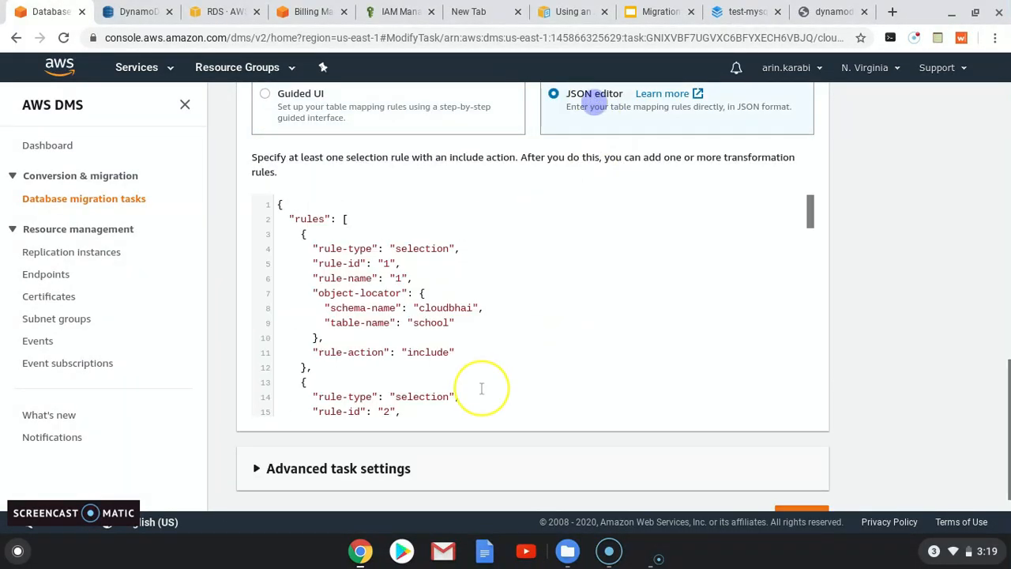
- Correct the schema-name in the object locator of mapping rule 3 to "cloudbhai"
{"action": "scroll", "coordinate": [466, 391], "scroll_direction": "down", "scroll_amount": 1}
{"action": "scroll", "coordinate": [464, 376], "scroll_direction": "up", "scroll_amount": 1}
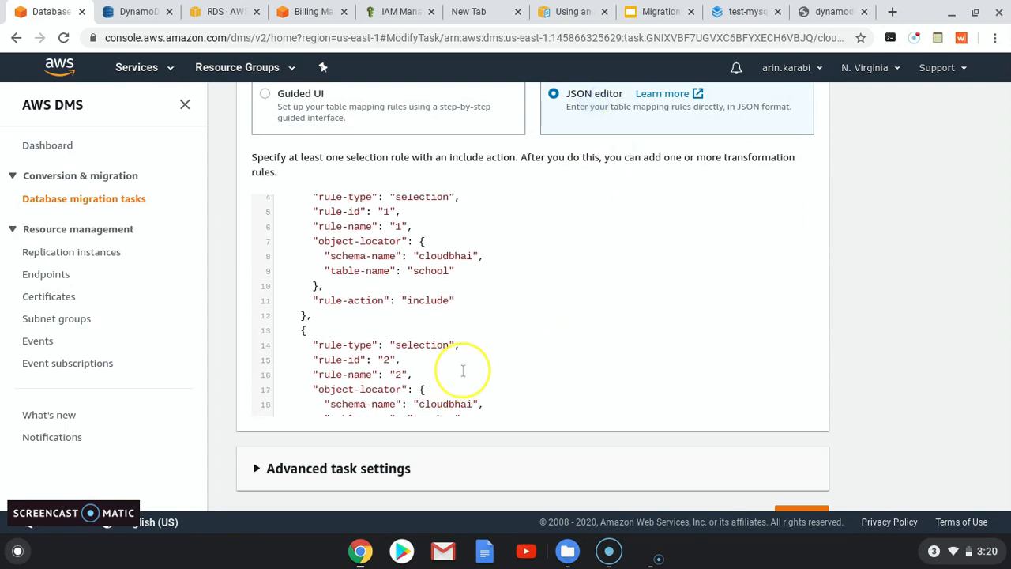
{"action": "scroll", "coordinate": [463, 370], "scroll_direction": "up", "scroll_amount": 1}
{"action": "scroll", "coordinate": [463, 370], "scroll_direction": "down", "scroll_amount": 3}
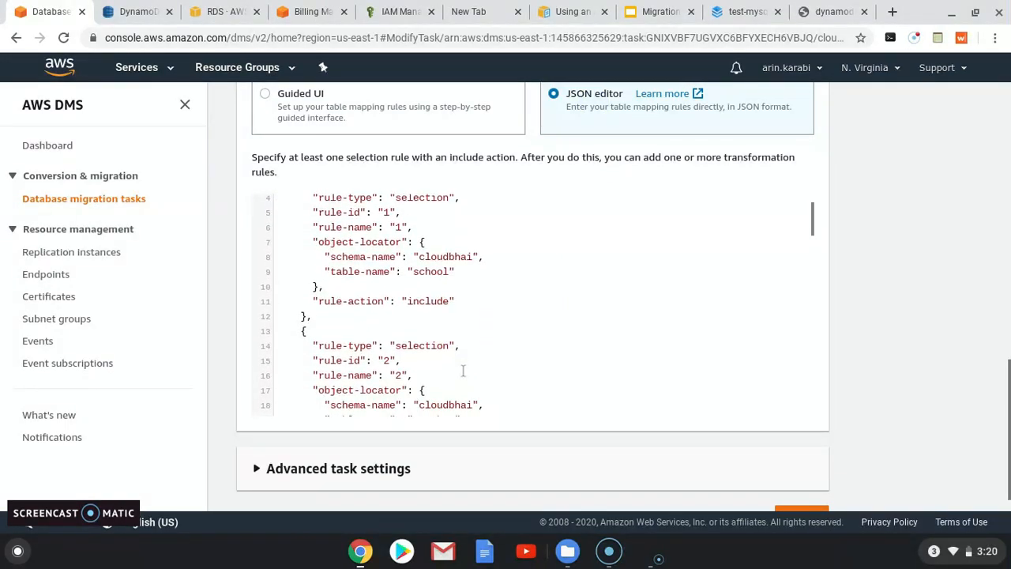
{"action": "scroll", "coordinate": [463, 370], "scroll_direction": "down", "scroll_amount": 2}
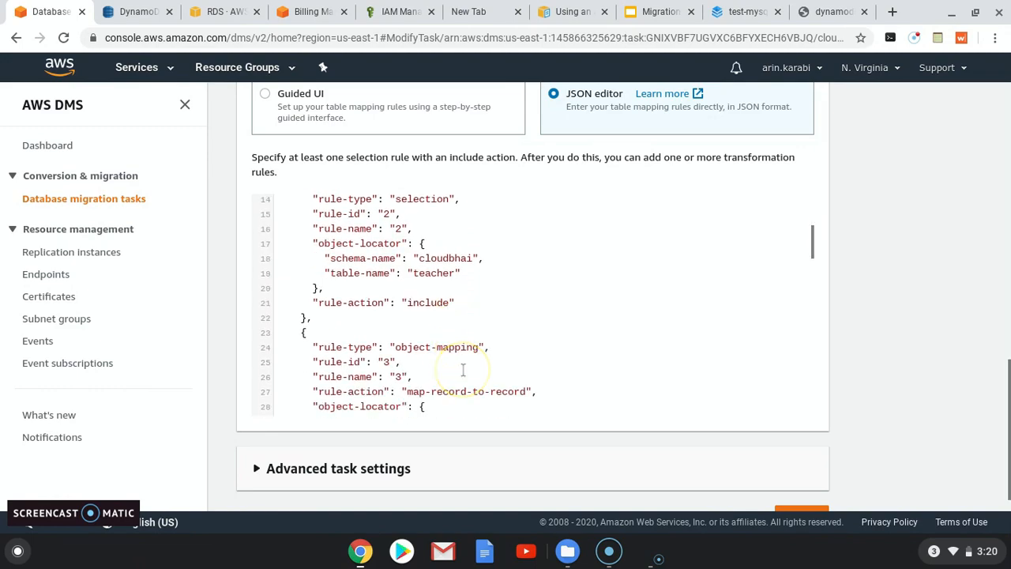
{"action": "scroll", "coordinate": [463, 371], "scroll_direction": "down", "scroll_amount": 1}
{"action": "scroll", "coordinate": [464, 372], "scroll_direction": "down", "scroll_amount": 1}
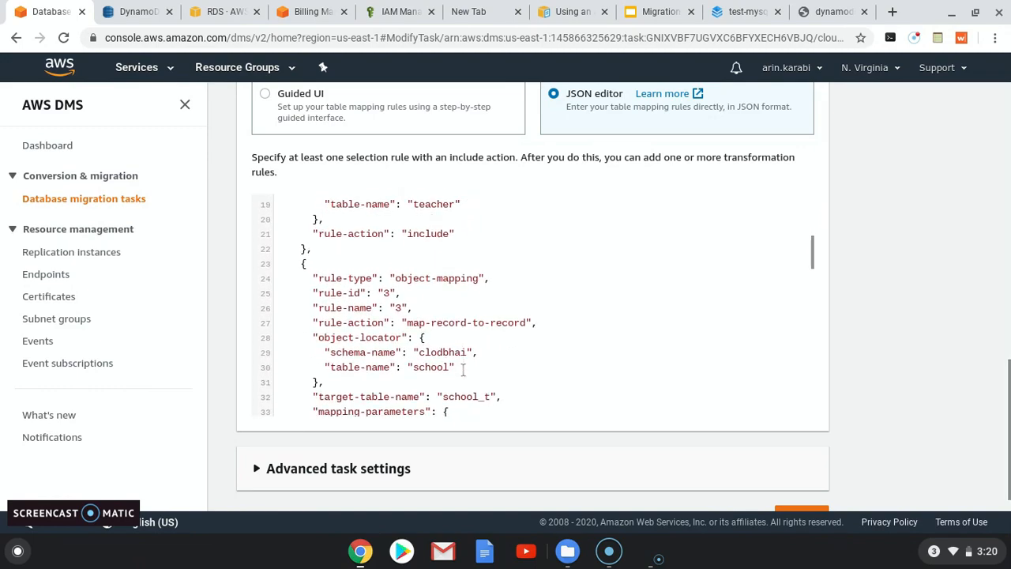
{"action": "left_click", "coordinate": [437, 342]}
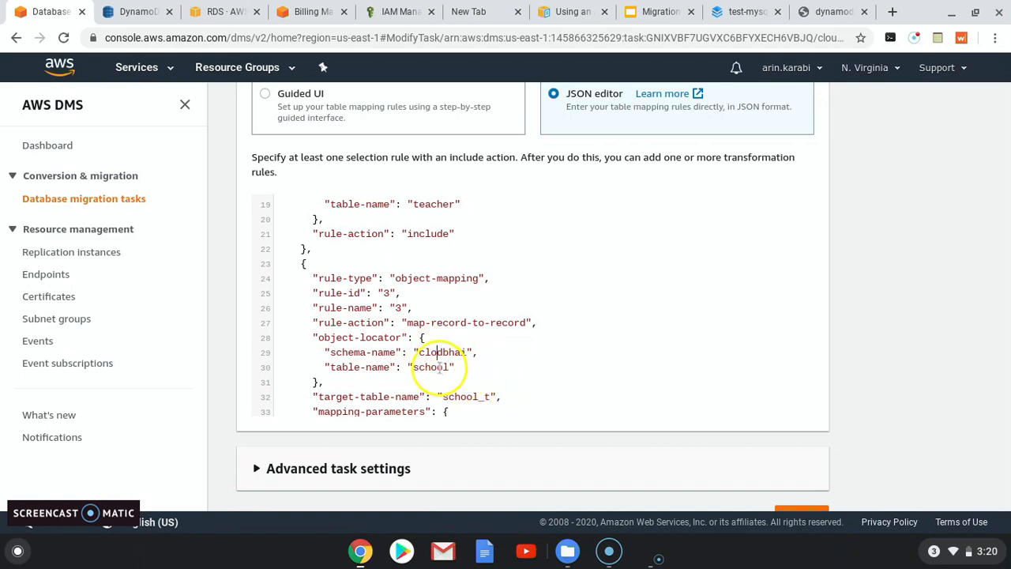
- Review the remaining school and teacher mapping rules and save the modified migration task
{"action": "scroll", "coordinate": [485, 402], "scroll_direction": "down", "scroll_amount": 3}
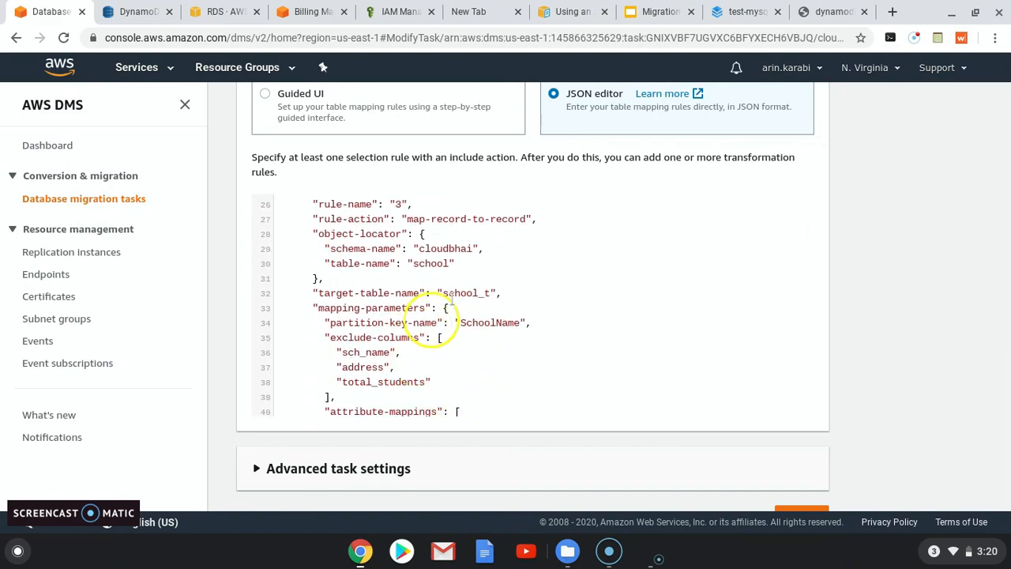
{"action": "scroll", "coordinate": [451, 301], "scroll_direction": "down", "scroll_amount": 1}
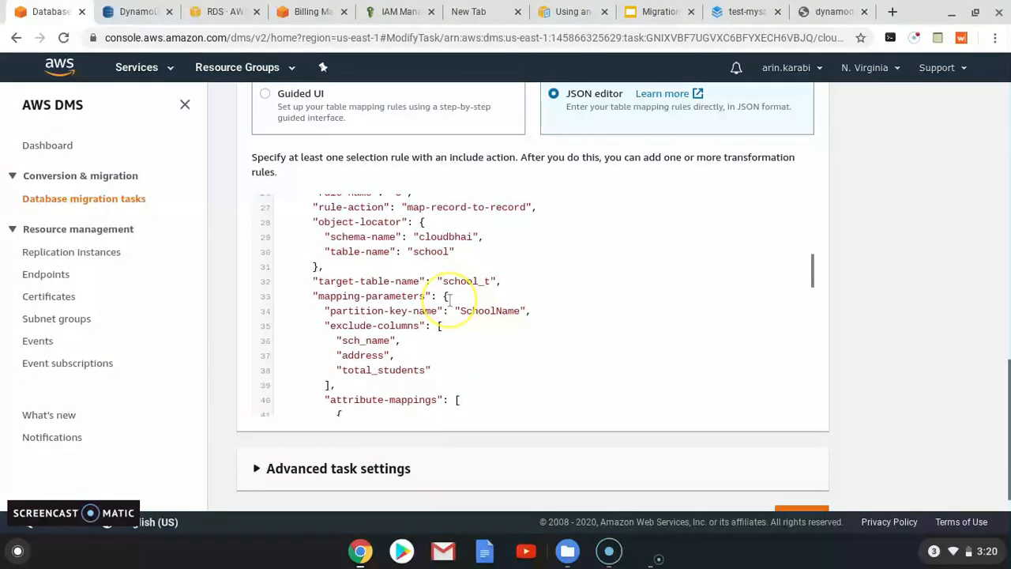
{"action": "double_click", "coordinate": [431, 251]}
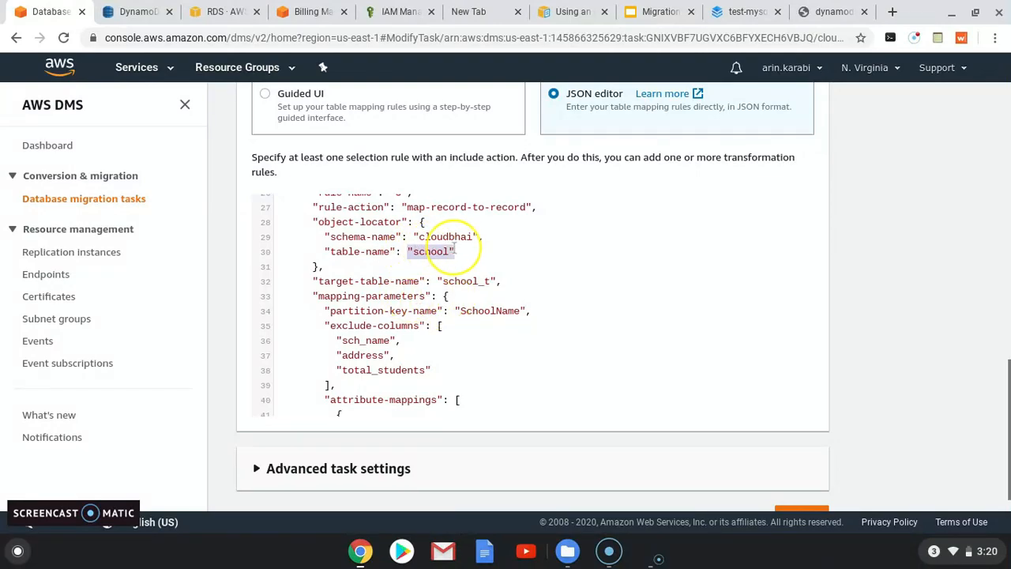
{"action": "scroll", "coordinate": [447, 340], "scroll_direction": "down", "scroll_amount": 2}
{"action": "scroll", "coordinate": [444, 343], "scroll_direction": "down", "scroll_amount": 6}
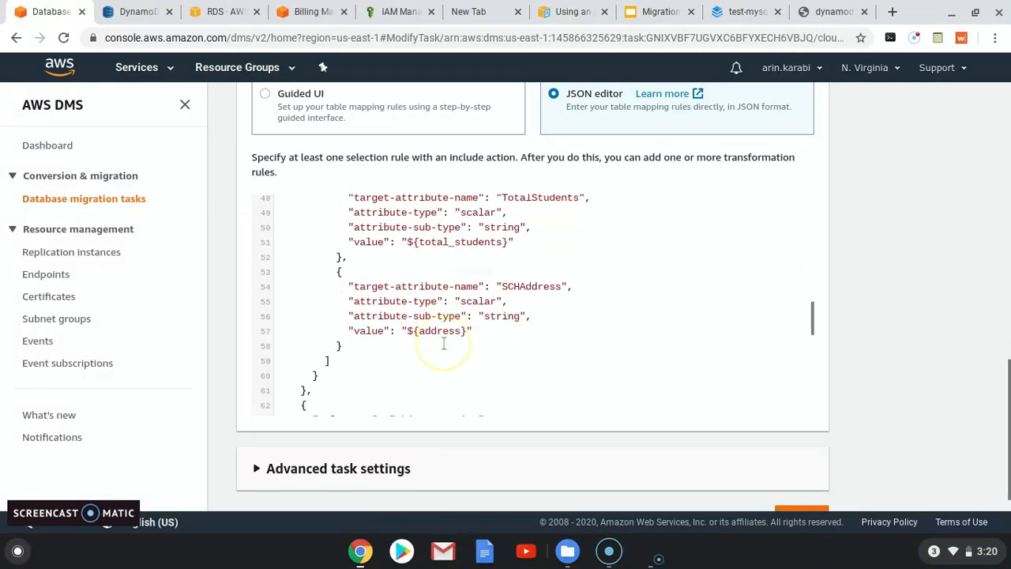
{"action": "scroll", "coordinate": [444, 345], "scroll_direction": "down", "scroll_amount": 10}
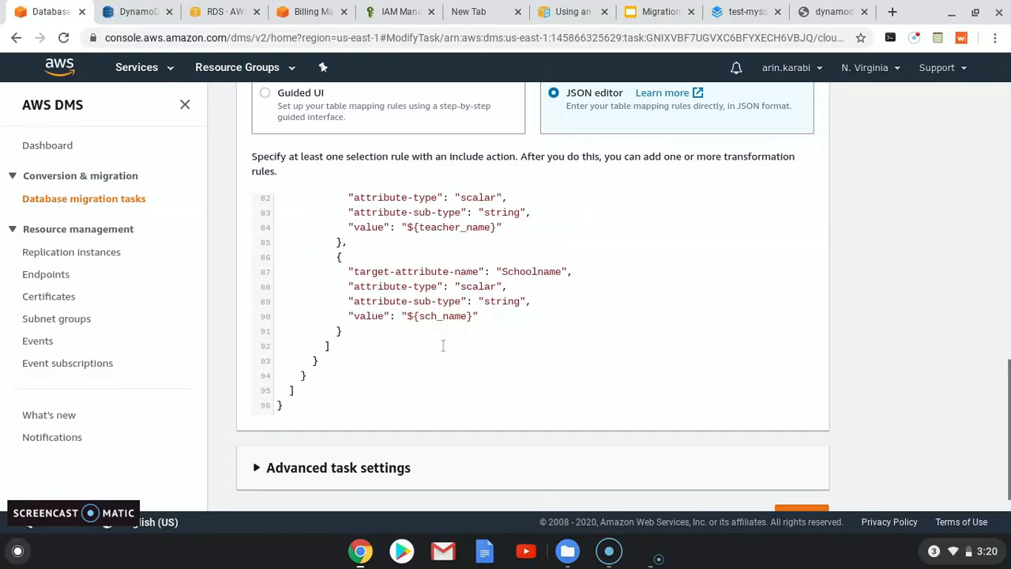
{"action": "scroll", "coordinate": [443, 343], "scroll_direction": "down", "scroll_amount": 1}
{"action": "left_click", "coordinate": [813, 495]}
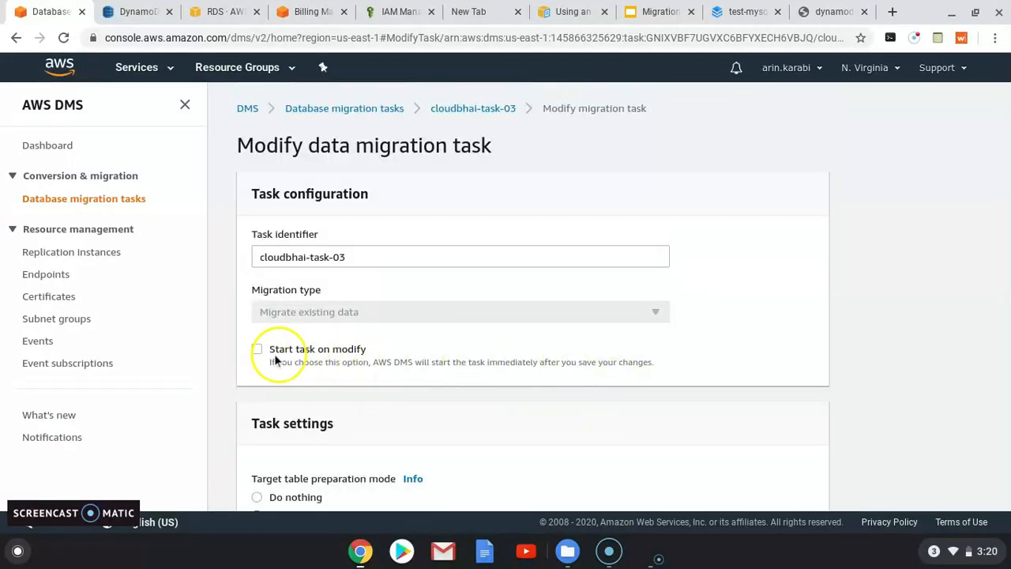
{"action": "scroll", "coordinate": [411, 360], "scroll_direction": "down", "scroll_amount": 10}
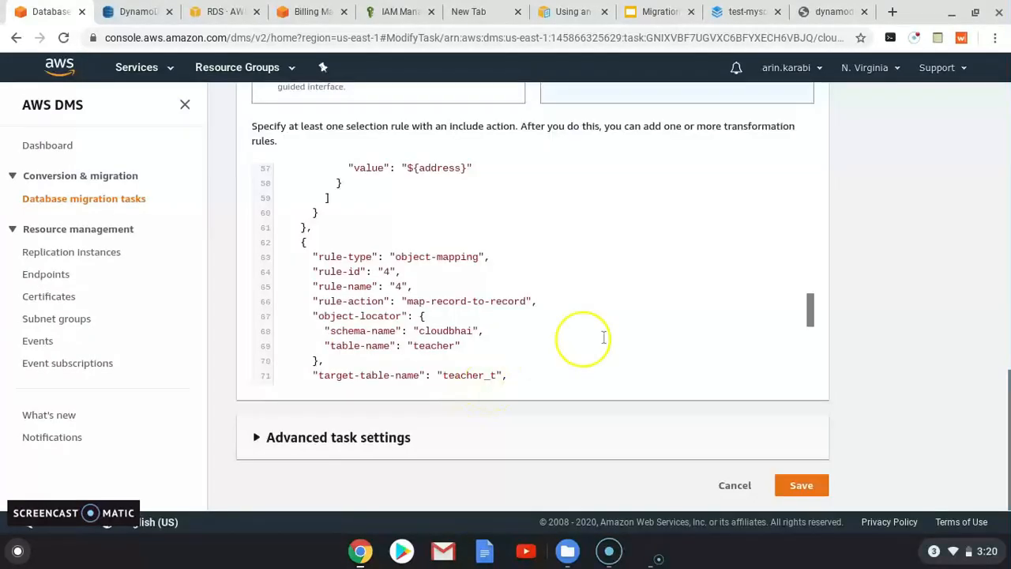
{"action": "scroll", "coordinate": [606, 339], "scroll_direction": "down", "scroll_amount": 5}
{"action": "left_click", "coordinate": [802, 487]}
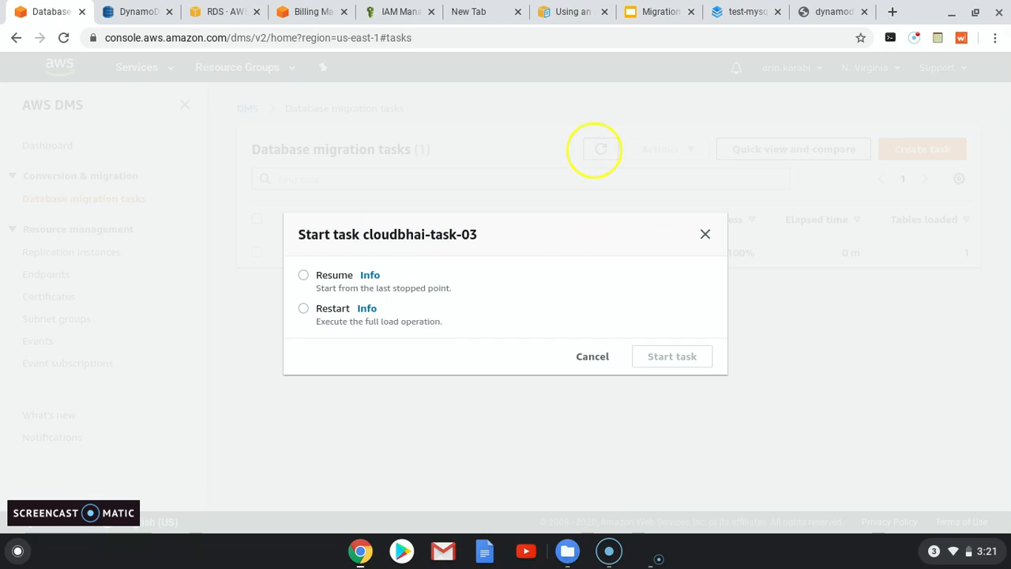
- Restart cloudbhai-task-03 with a full load and open its table statistics
{"action": "left_click", "coordinate": [303, 308]}
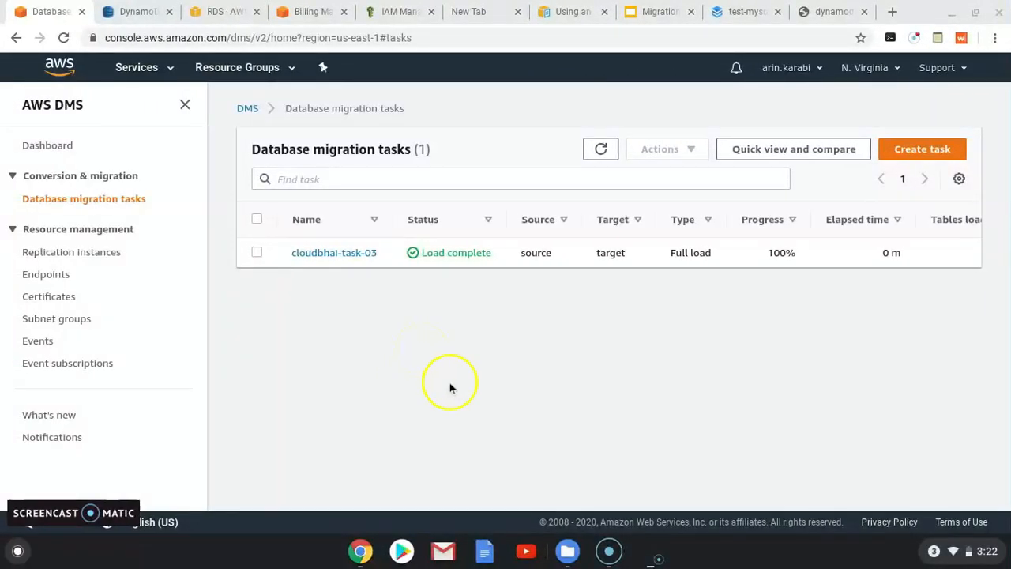
{"action": "left_click", "coordinate": [337, 254]}
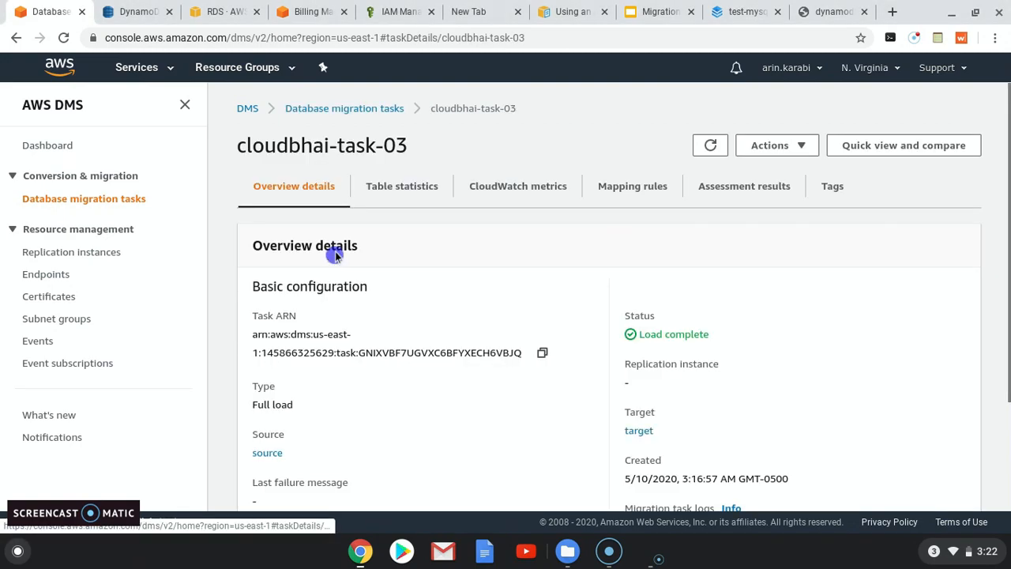
{"action": "left_click", "coordinate": [391, 190]}
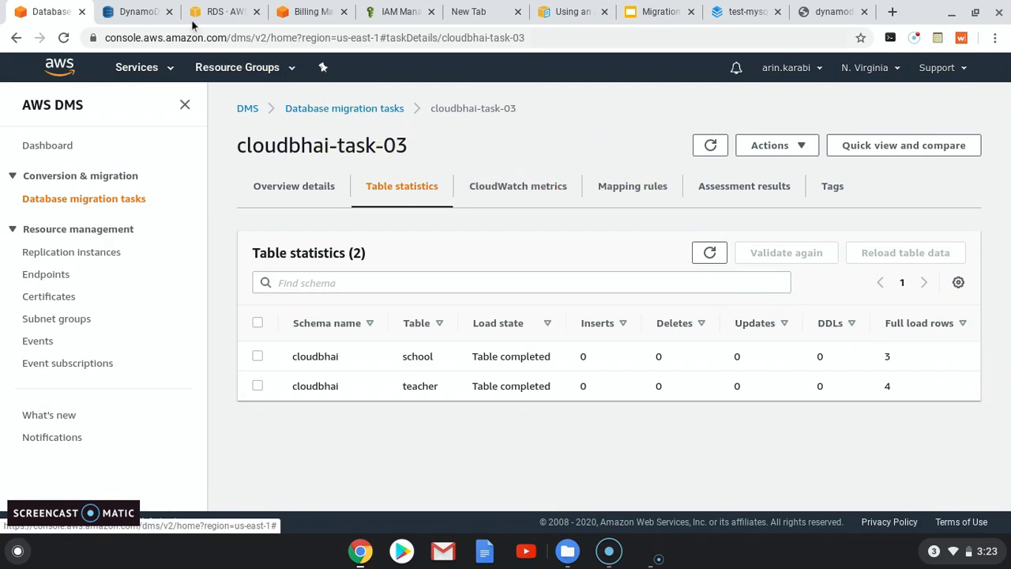
- Switch to the DynamoDB console, reload the tables list, and view the items of the school_t table
{"action": "left_click", "coordinate": [141, 17]}
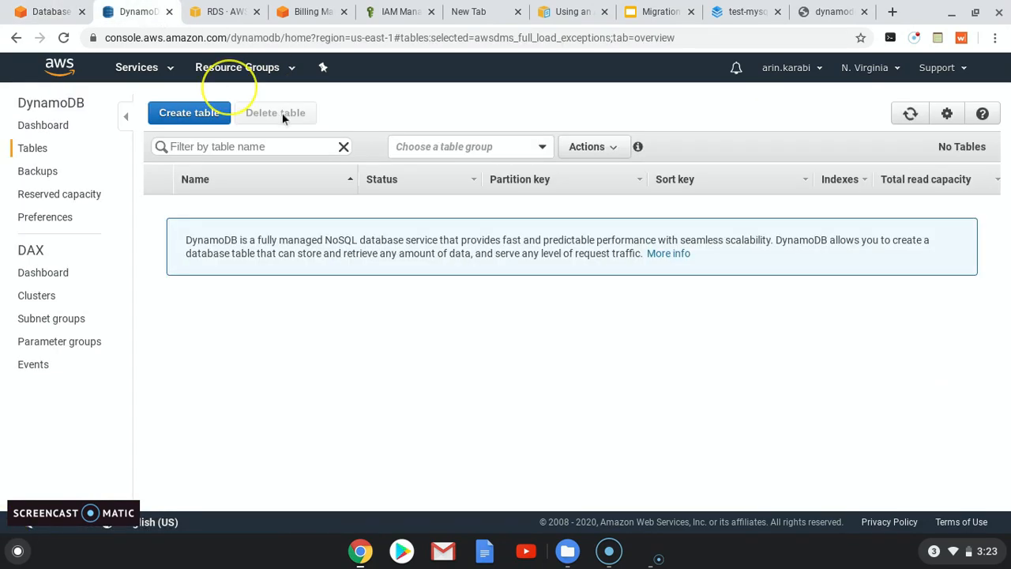
{"action": "left_click", "coordinate": [34, 149]}
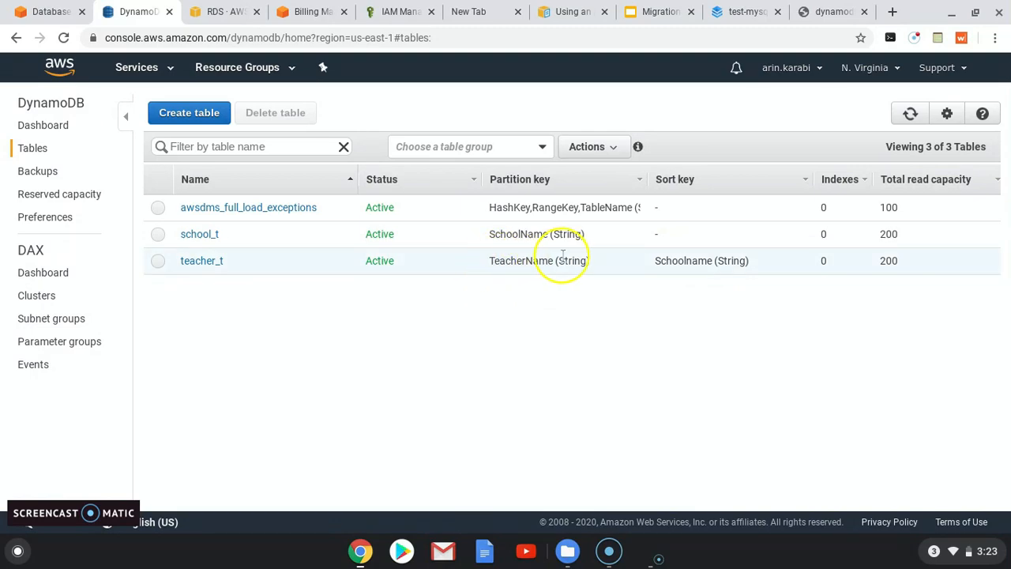
{"action": "left_click", "coordinate": [199, 234]}
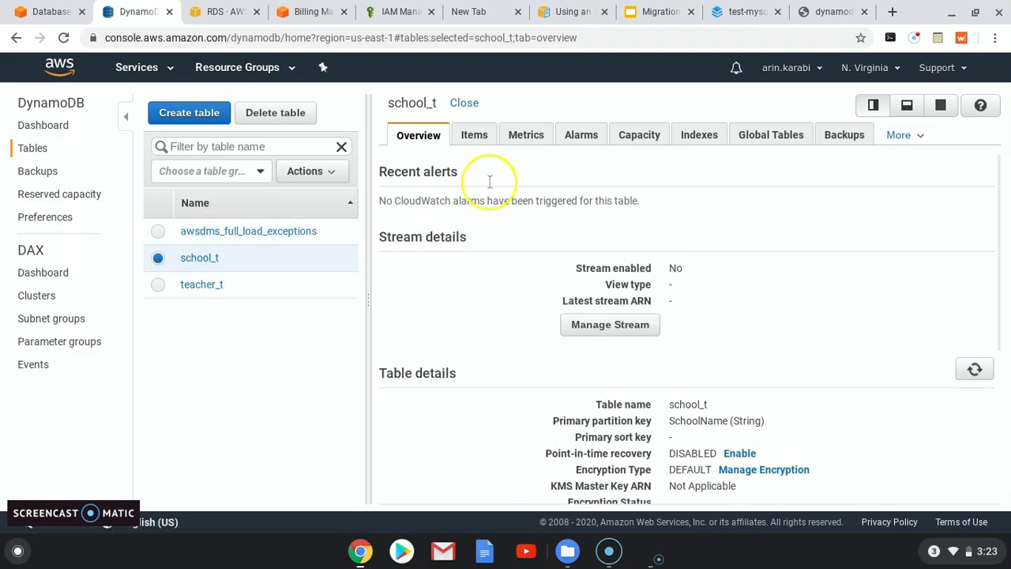
{"action": "left_click", "coordinate": [474, 135]}
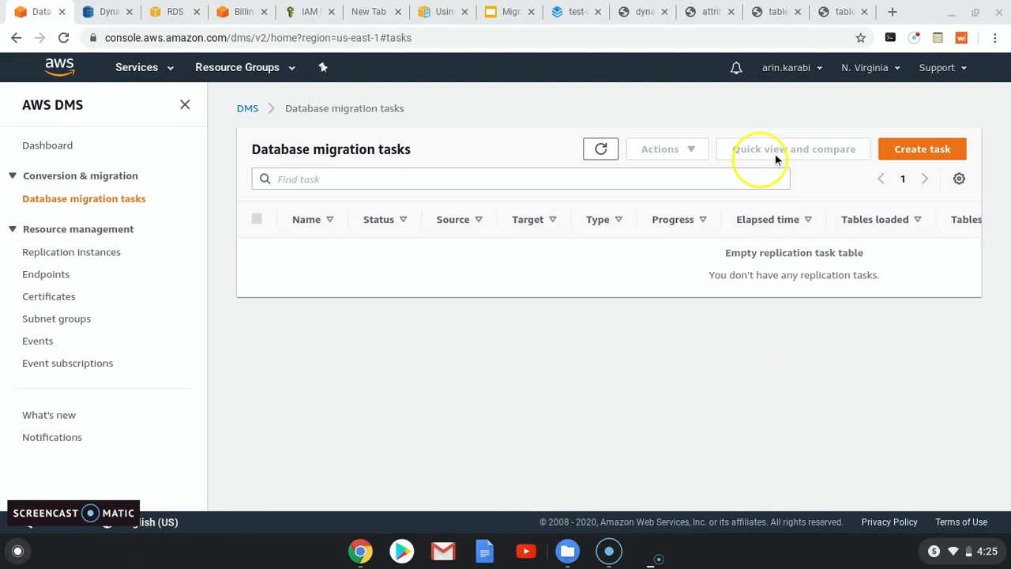
- Start creating a new database migration task in DMS with the task identifier cloudbhai-task3
{"action": "left_click", "coordinate": [929, 154]}
{"action": "left_click", "coordinate": [354, 253]}
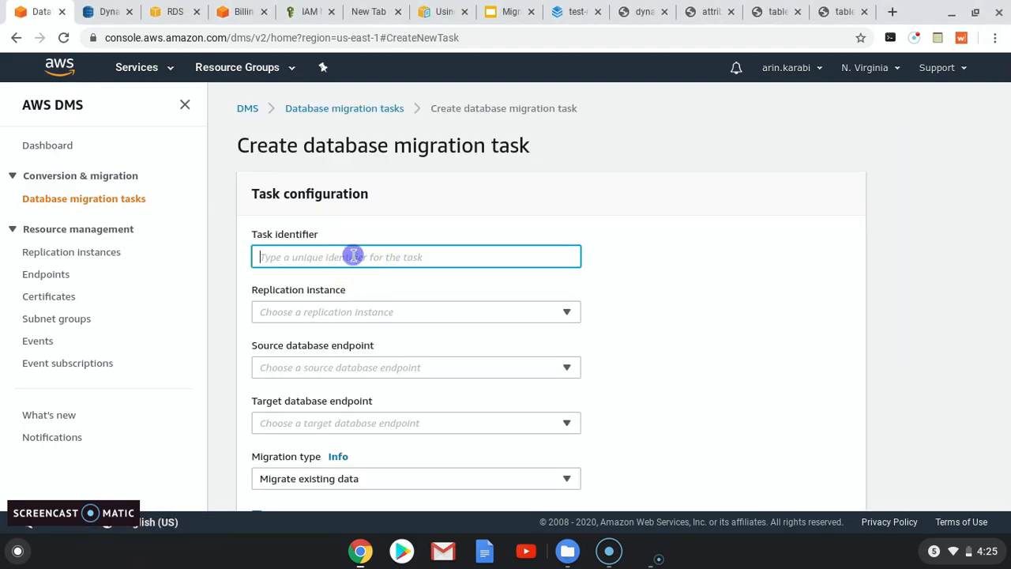
{"action": "type", "text": "dbhai_"}
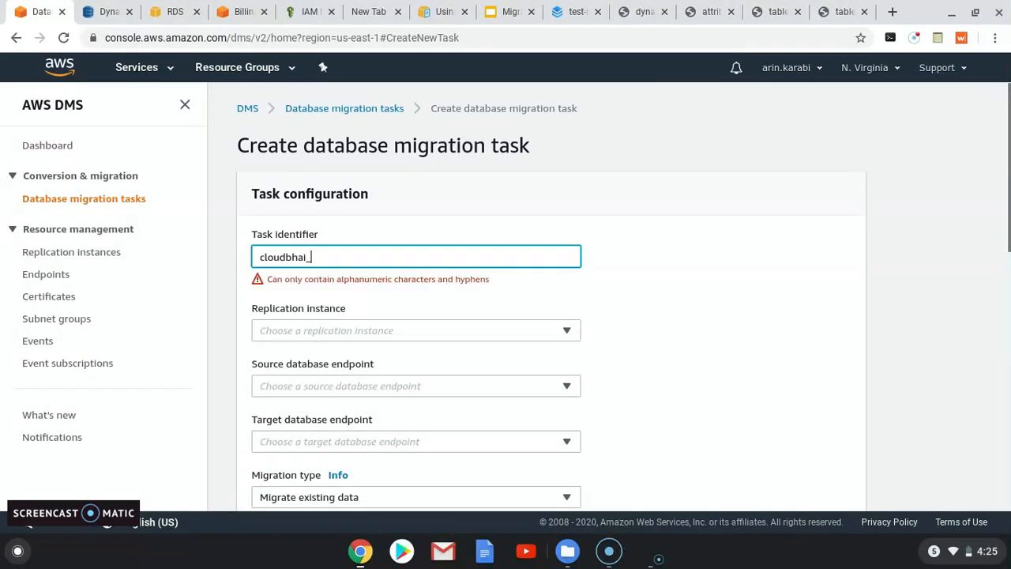
{"action": "key", "text": "BackSpace"}
{"action": "type", "text": "-task"}
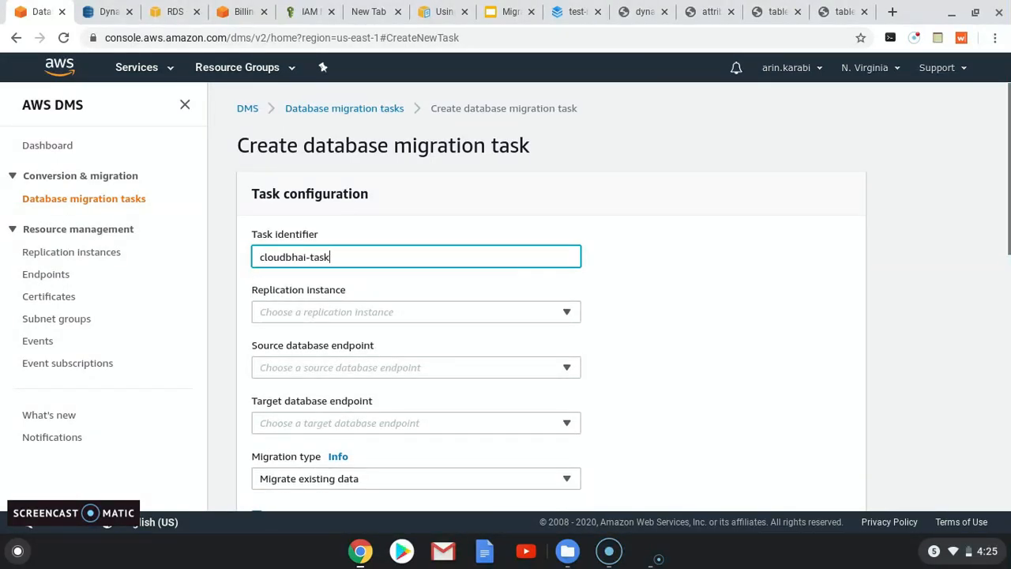
{"action": "type", "text": "3"}
- Choose the cloudbhai-replication instance, the source database endpoint "source", and the target database endpoint "target"
{"action": "left_click", "coordinate": [309, 311]}
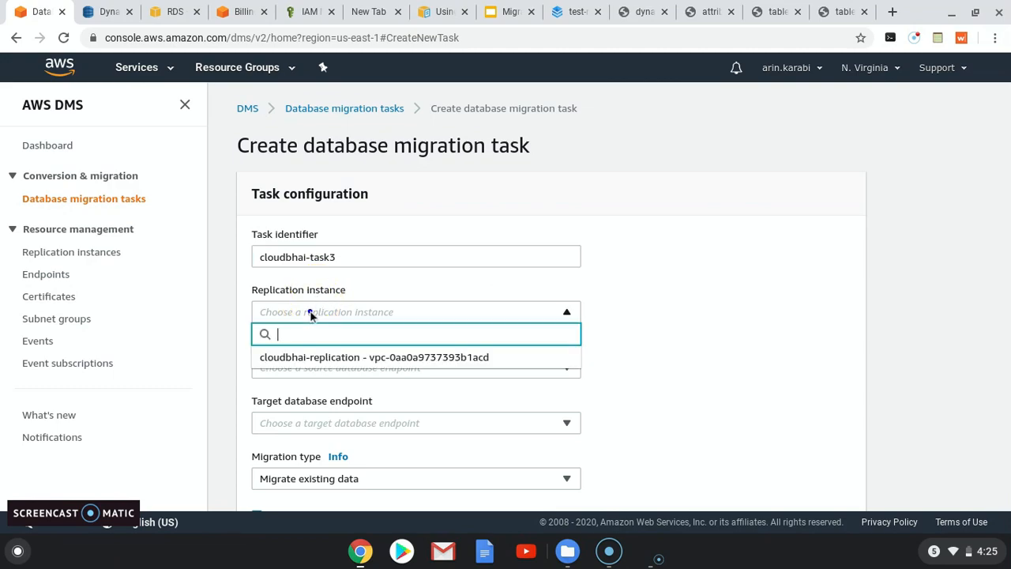
{"action": "left_click", "coordinate": [301, 357]}
{"action": "left_click", "coordinate": [294, 368]}
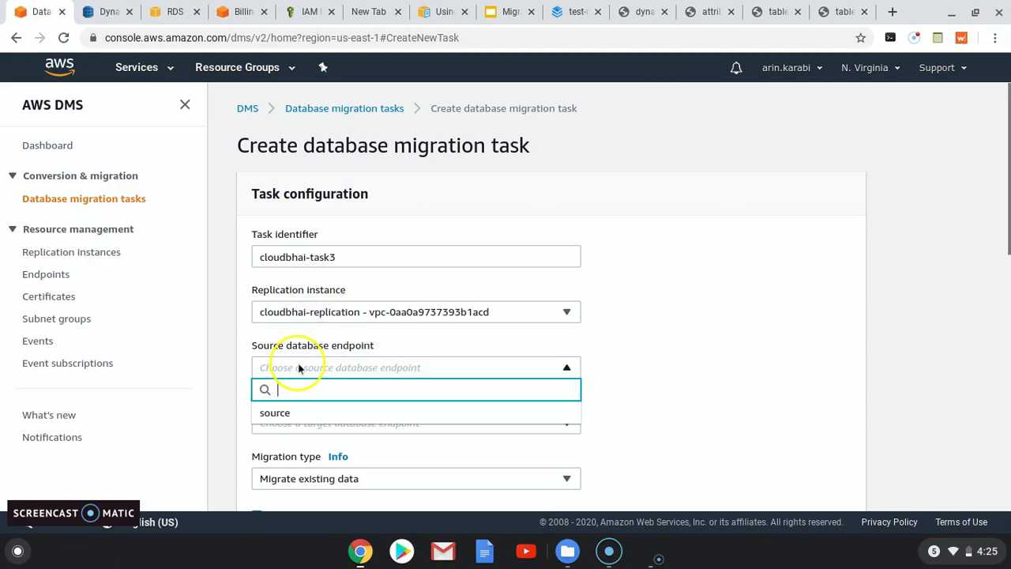
{"action": "left_click", "coordinate": [286, 419]}
{"action": "left_click", "coordinate": [289, 421]}
{"action": "left_click", "coordinate": [320, 402]}
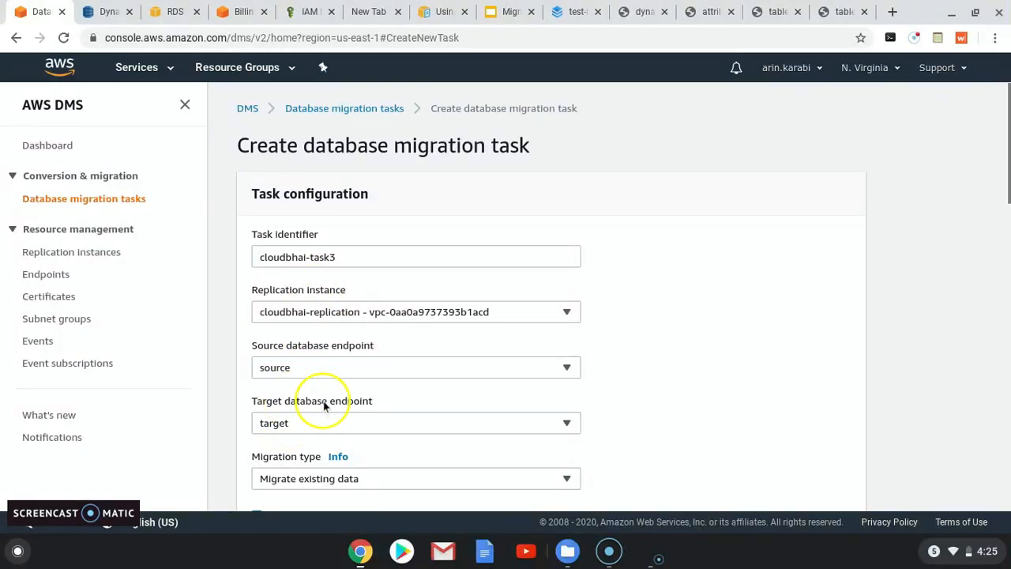
- Replace the task's JSON table mappings with the rules copied from the dynamodb-table_mapping-4 text file
{"action": "scroll", "coordinate": [474, 413], "scroll_direction": "down", "scroll_amount": 5}
{"action": "scroll", "coordinate": [568, 429], "scroll_direction": "down", "scroll_amount": 3}
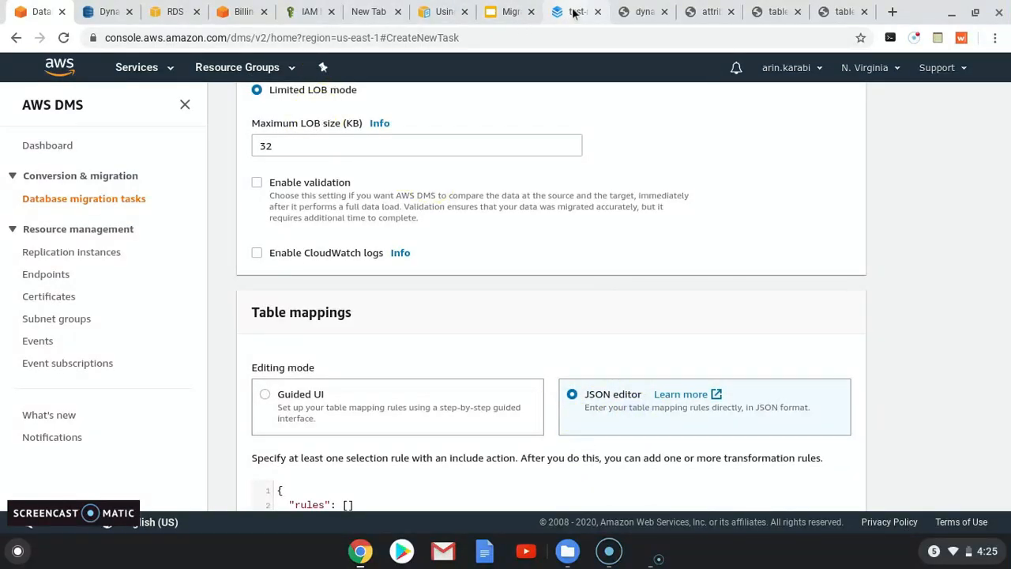
{"action": "left_click", "coordinate": [628, 15]}
{"action": "right_click", "coordinate": [99, 149]}
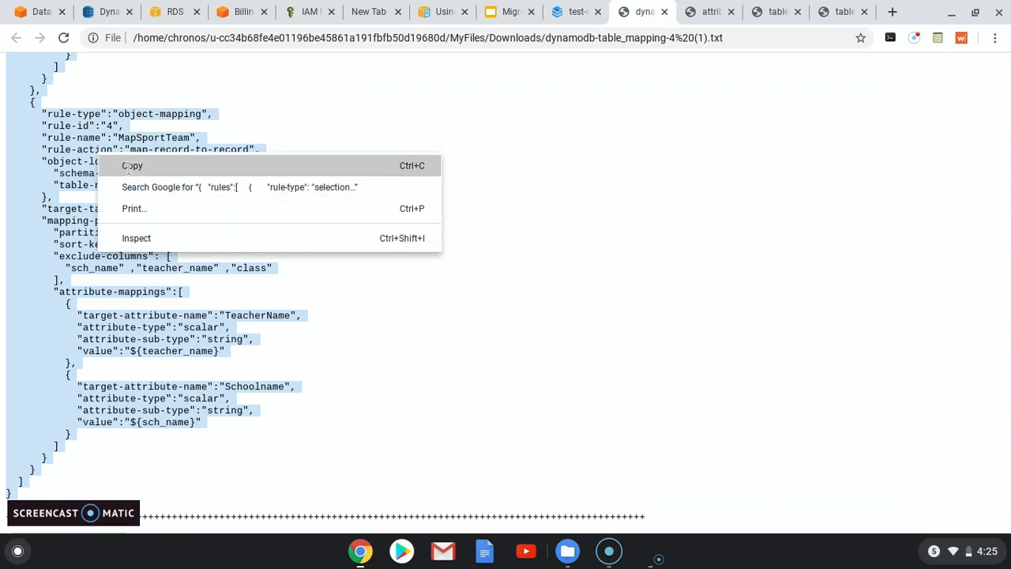
{"action": "left_click", "coordinate": [127, 165]}
{"action": "left_click", "coordinate": [38, 12]}
{"action": "scroll", "coordinate": [324, 422], "scroll_direction": "down", "scroll_amount": 2}
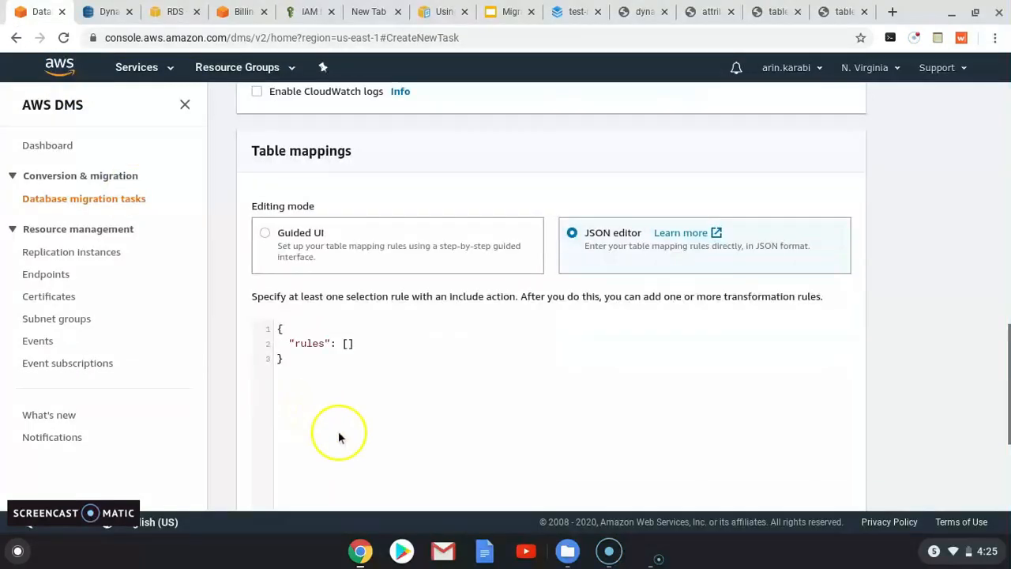
{"action": "key", "text": "ctrl+a"}
{"action": "key", "text": "ctrl+v"}
- Correct the schema name in the school object-mapping rule to cloudbhai
{"action": "scroll", "coordinate": [347, 379], "scroll_direction": "up", "scroll_amount": 10}
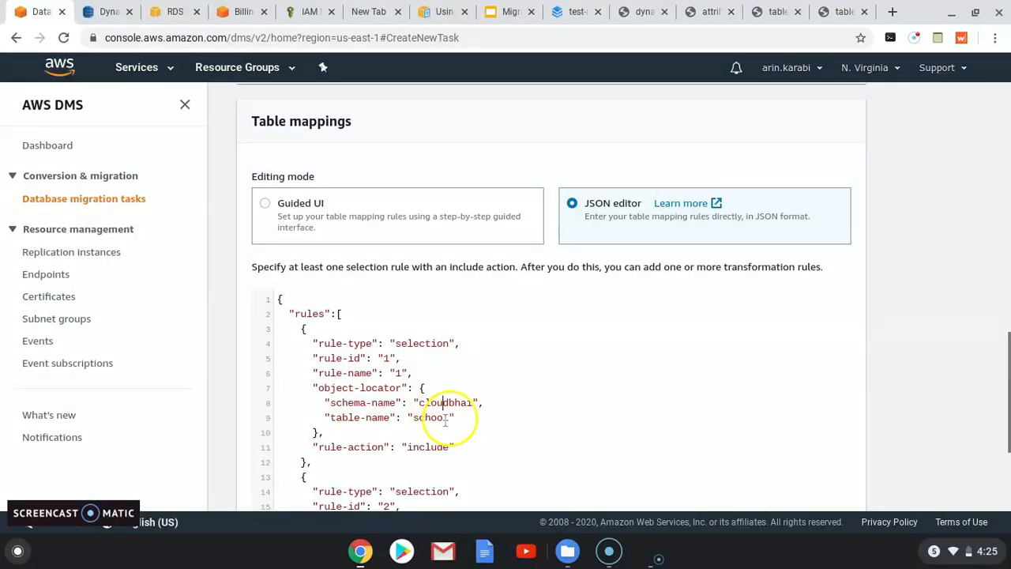
{"action": "scroll", "coordinate": [438, 427], "scroll_direction": "down", "scroll_amount": 2}
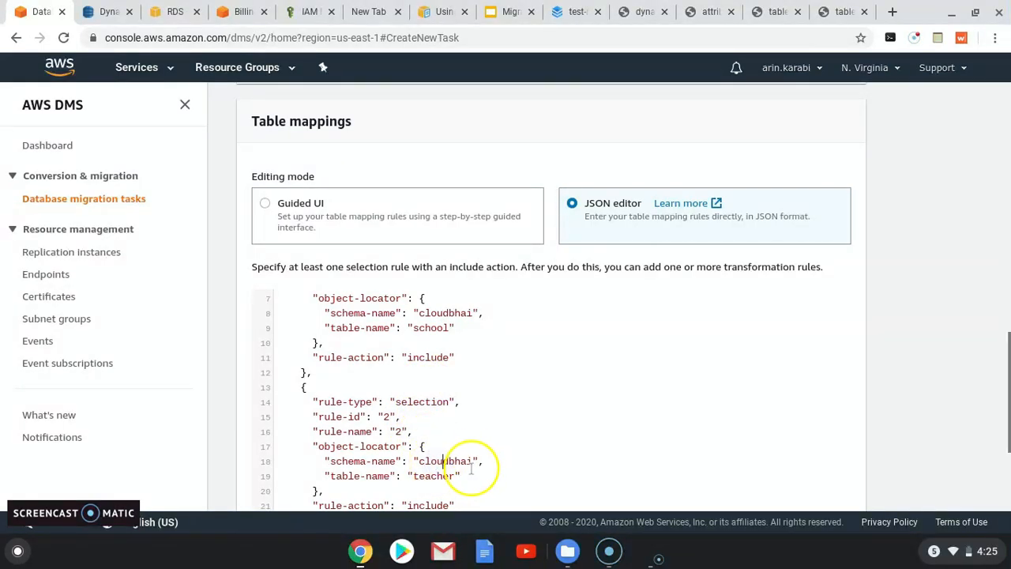
{"action": "scroll", "coordinate": [471, 468], "scroll_direction": "down", "scroll_amount": 2}
{"action": "scroll", "coordinate": [471, 468], "scroll_direction": "down", "scroll_amount": 4}
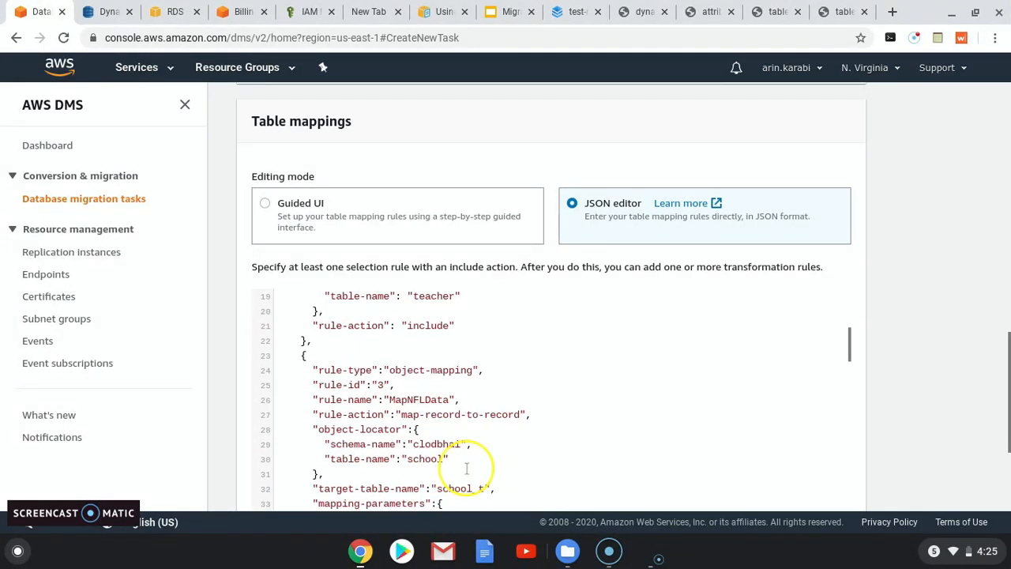
{"action": "left_click", "coordinate": [430, 393]}
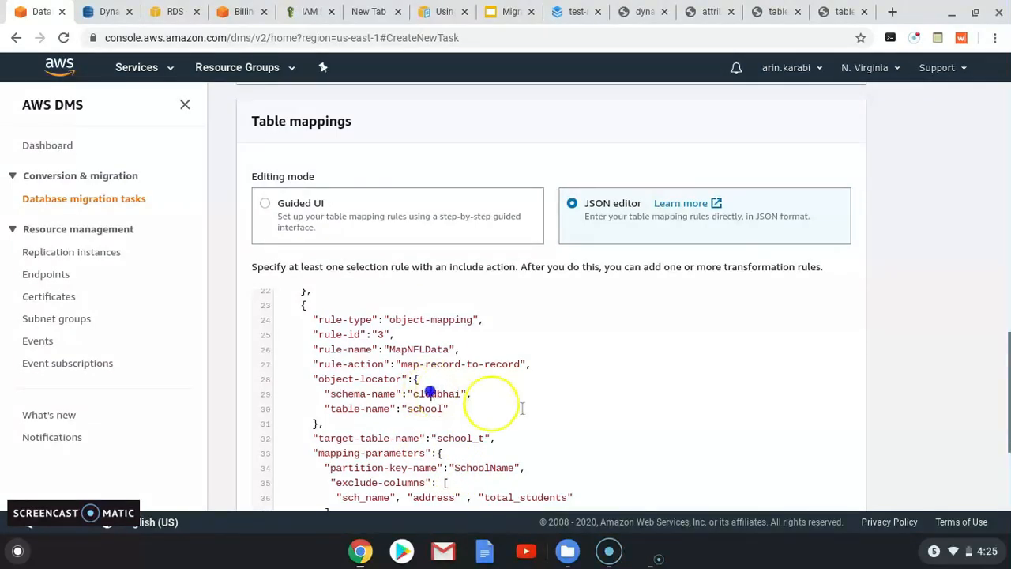
{"action": "type", "text": "u"}
- Set the school rule's partition key name and its first target attribute name to SchoolAddress
{"action": "scroll", "coordinate": [516, 435], "scroll_direction": "down", "scroll_amount": 3}
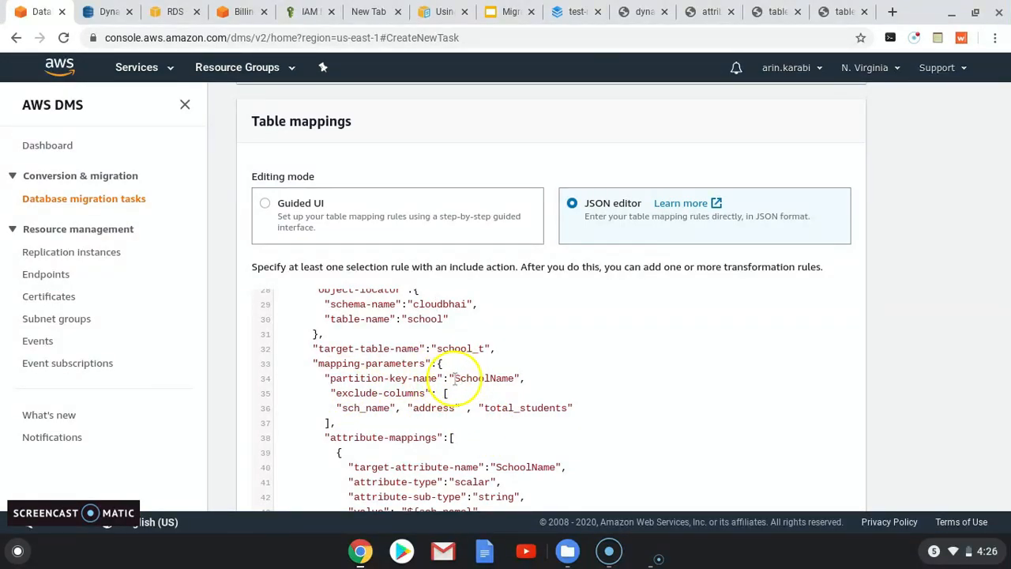
{"action": "left_click_drag", "start_coordinate": [455, 378], "coordinate": [514, 377]}
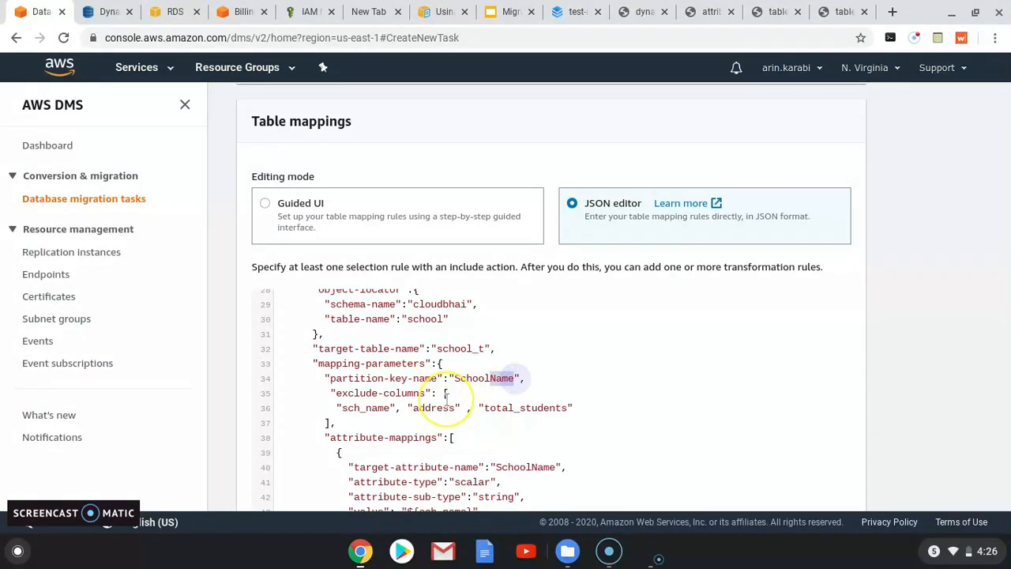
{"action": "type", "text": "Address"}
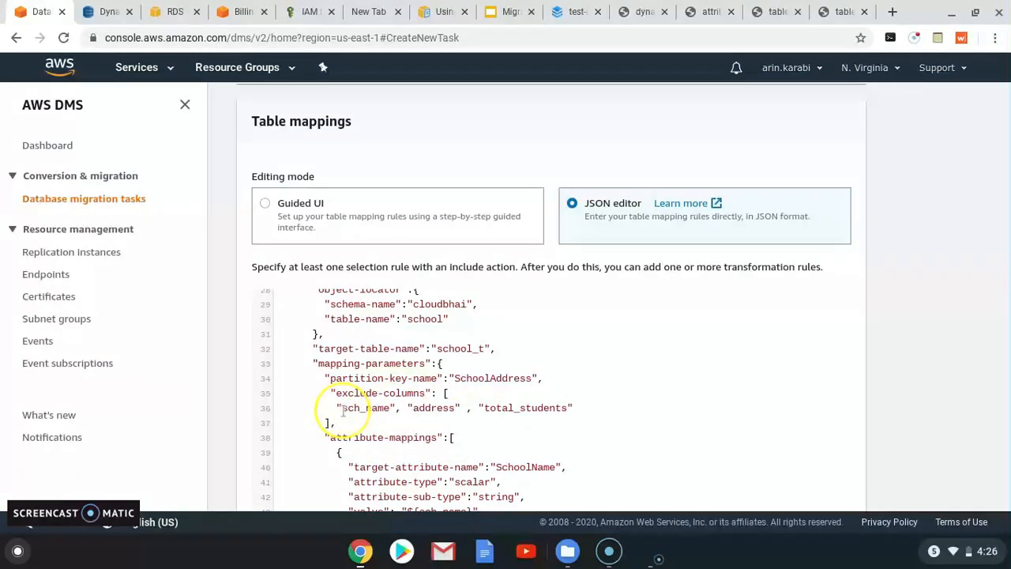
{"action": "scroll", "coordinate": [344, 412], "scroll_direction": "down", "scroll_amount": 1}
{"action": "scroll", "coordinate": [344, 412], "scroll_direction": "down", "scroll_amount": 1}
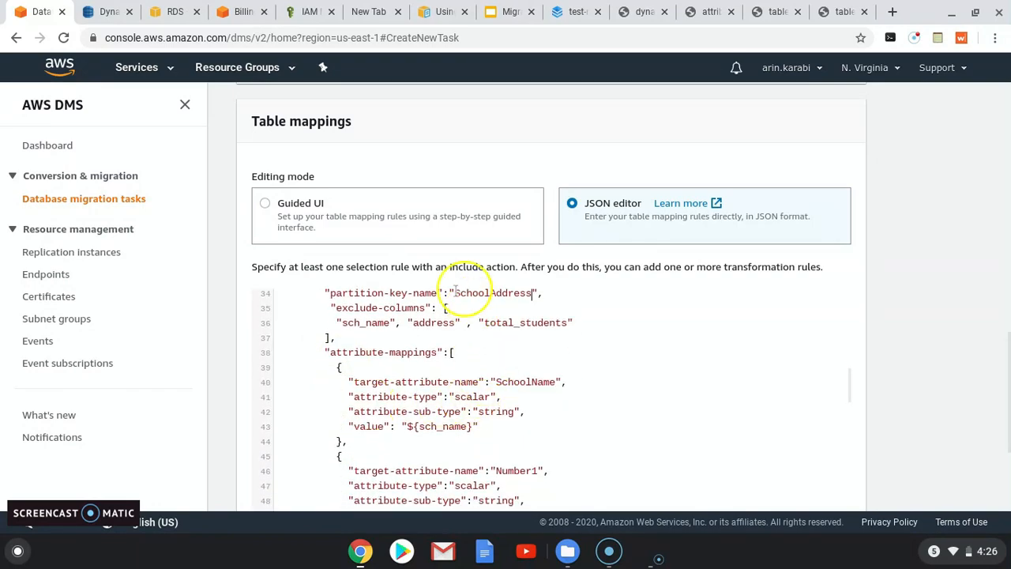
{"action": "left_click", "coordinate": [455, 296]}
{"action": "left_click_drag", "start_coordinate": [457, 296], "coordinate": [536, 295]}
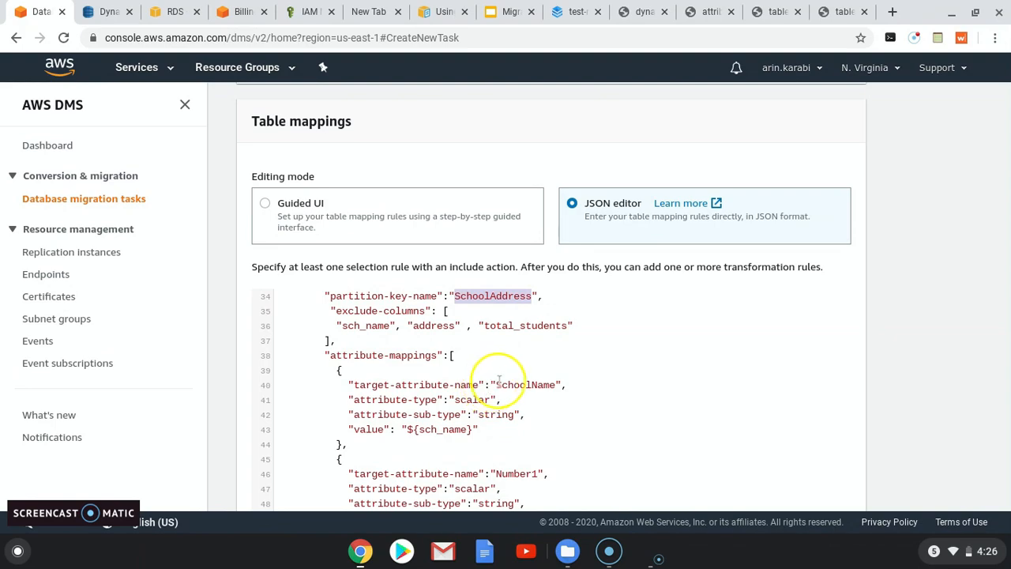
{"action": "left_click_drag", "start_coordinate": [496, 385], "coordinate": [555, 385]}
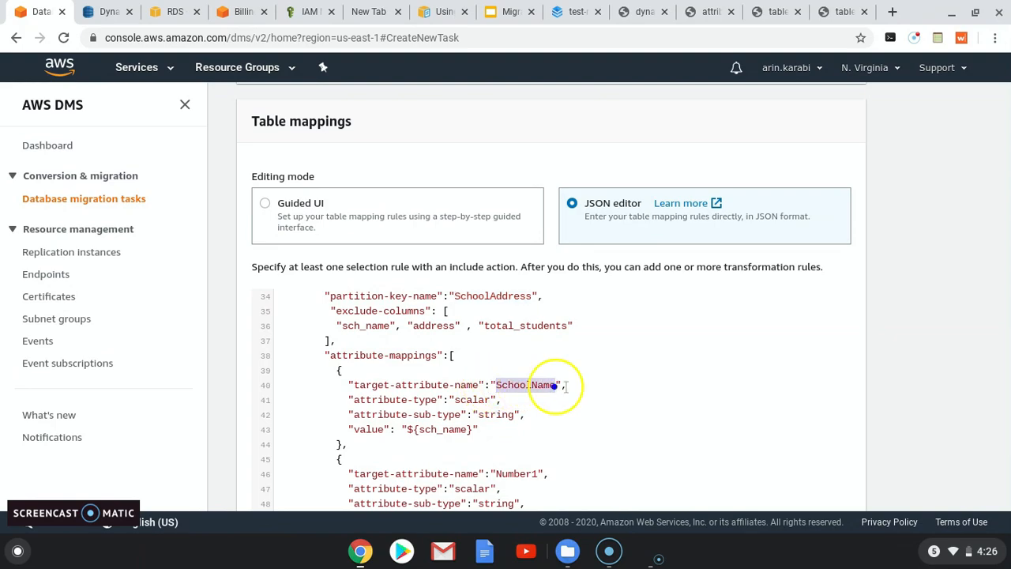
{"action": "key", "text": "ctrl+v"}
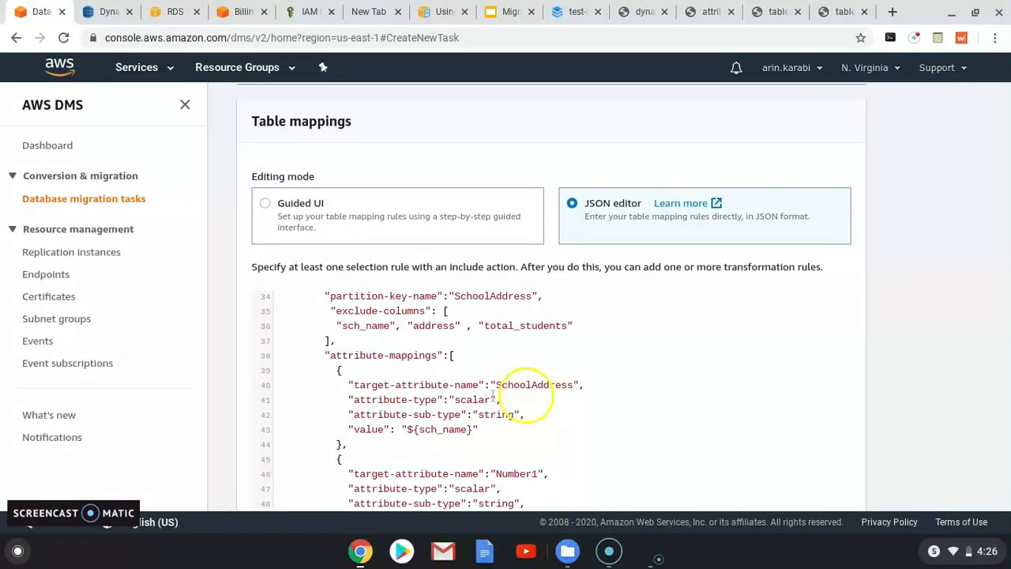
- Set the SchoolAddress attribute's value to ${sch_name},${adress}
{"action": "left_click_drag", "start_coordinate": [474, 429], "coordinate": [404, 431]}
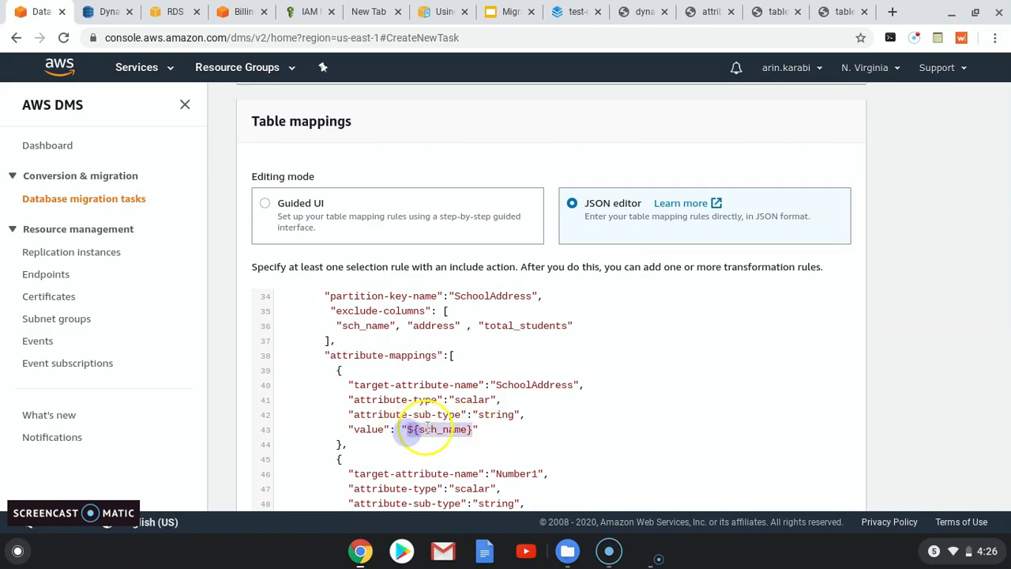
{"action": "left_click", "coordinate": [472, 429]}
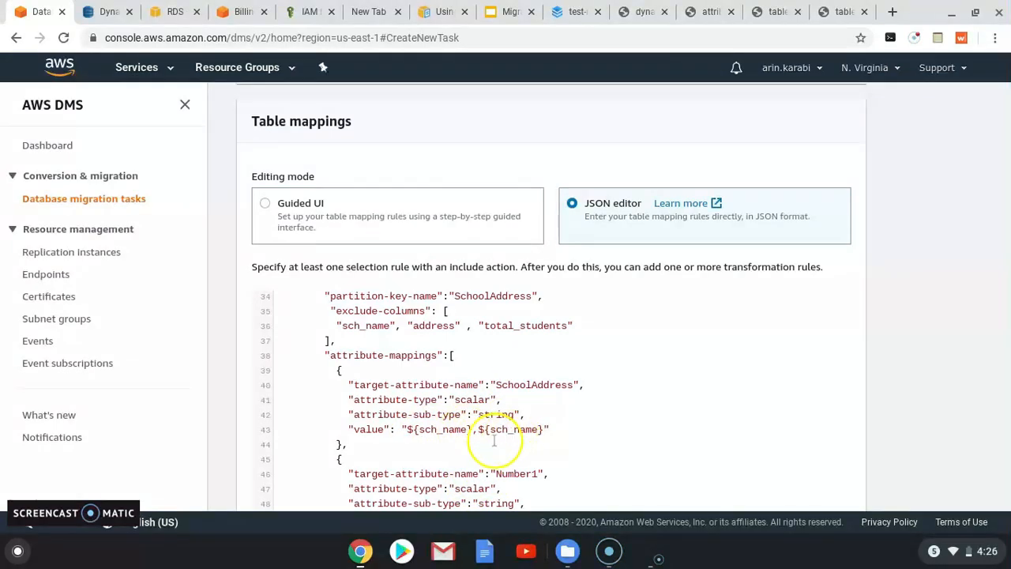
{"action": "left_click_drag", "start_coordinate": [490, 431], "coordinate": [538, 431]}
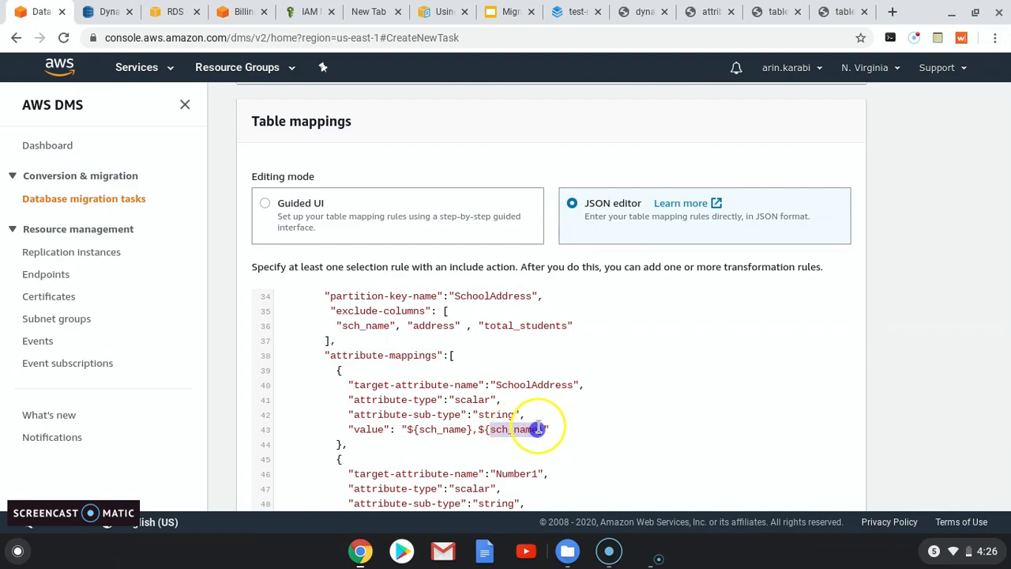
{"action": "type", "text": "adress"}
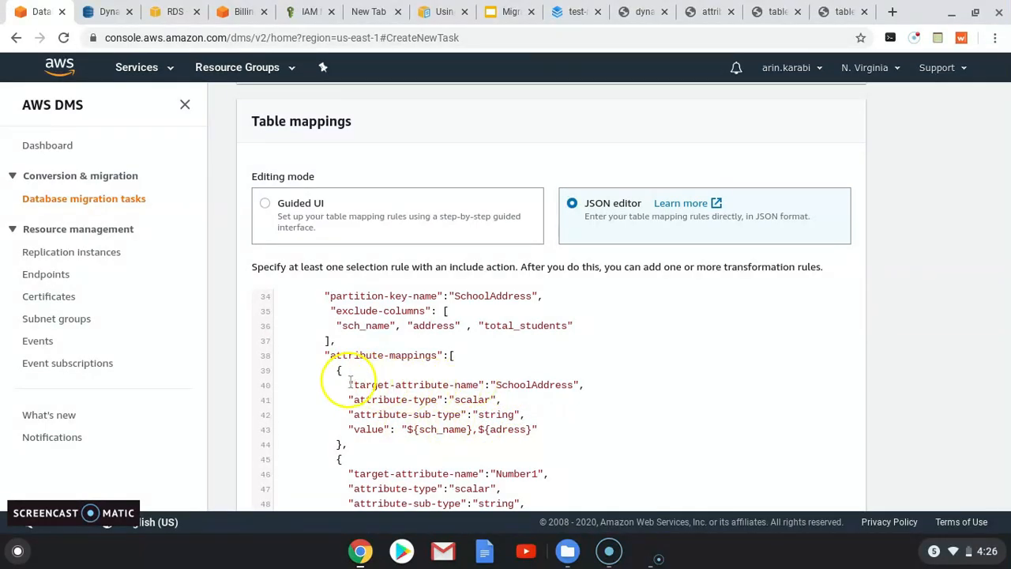
- Rename the school rule's Number1 target attribute to TotalStudents
{"action": "scroll", "coordinate": [474, 450], "scroll_direction": "down", "scroll_amount": 2}
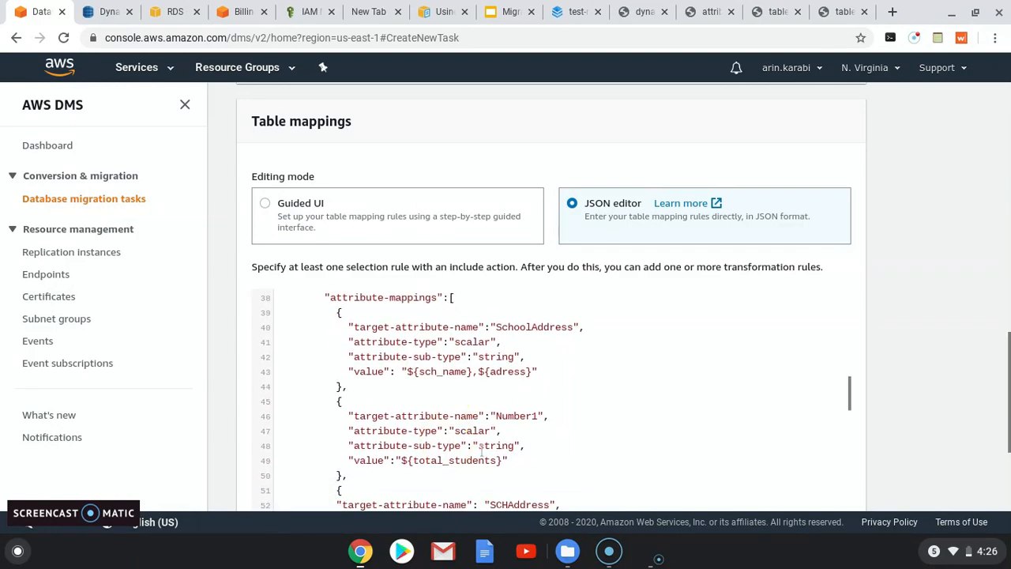
{"action": "left_click_drag", "start_coordinate": [496, 416], "coordinate": [541, 417]}
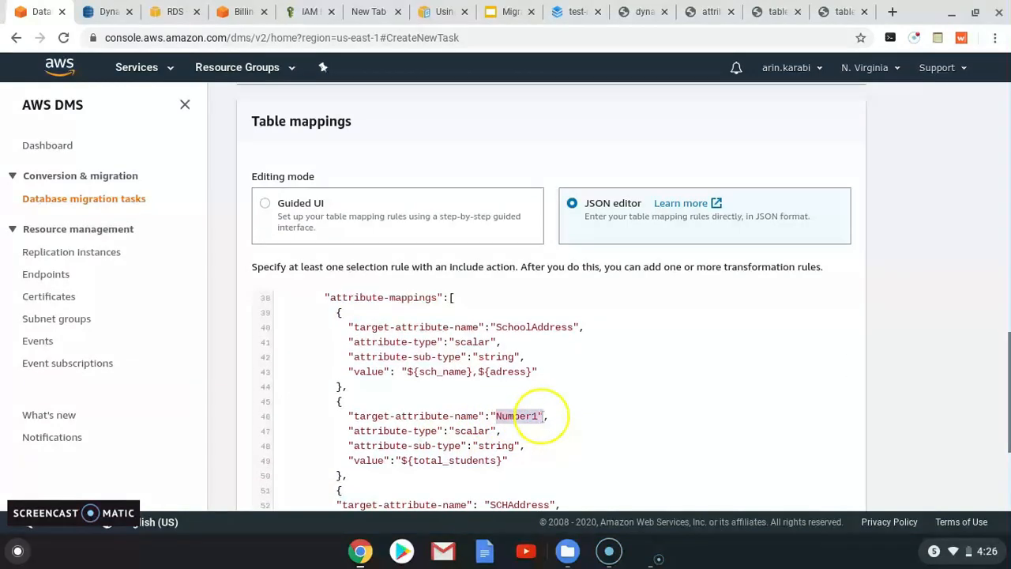
{"action": "type", "text": "TotalStudents"}
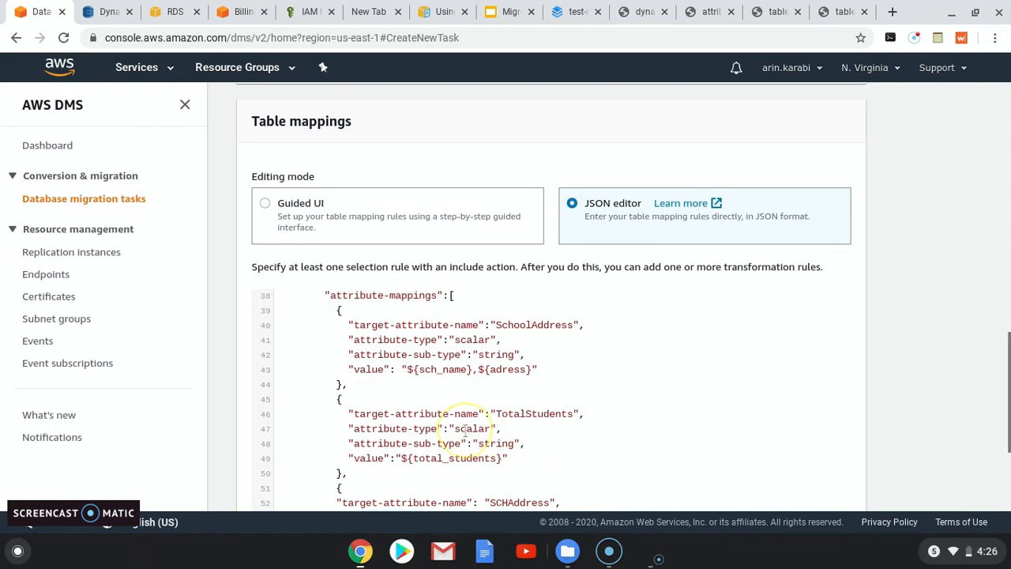
{"action": "scroll", "coordinate": [454, 431], "scroll_direction": "down", "scroll_amount": 1}
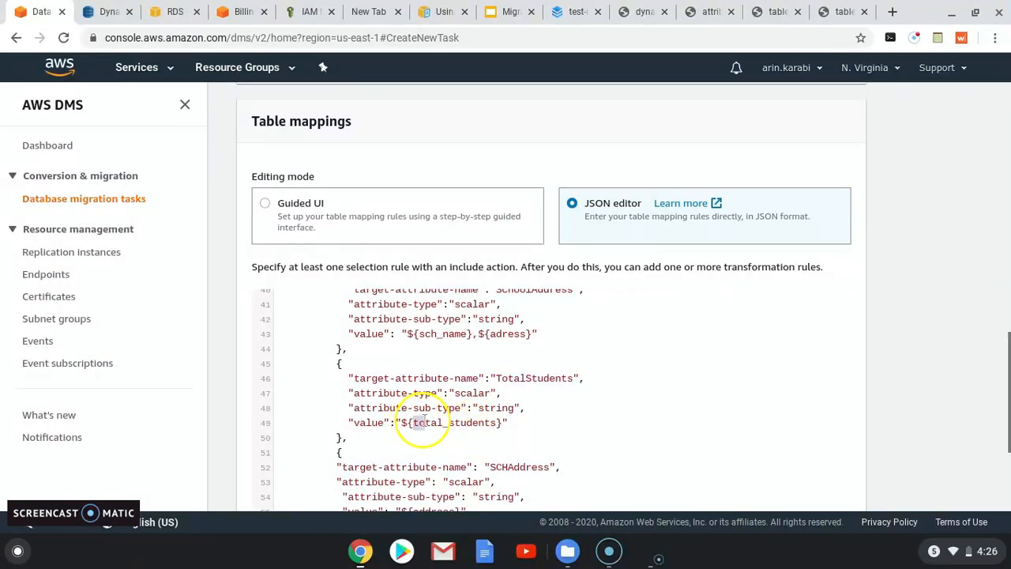
{"action": "left_click_drag", "start_coordinate": [413, 424], "coordinate": [498, 423]}
- Delete the SCHAddress attribute mapping and the comma left before it, then review the school rule's remaining mappings
{"action": "scroll", "coordinate": [445, 451], "scroll_direction": "down", "scroll_amount": 3}
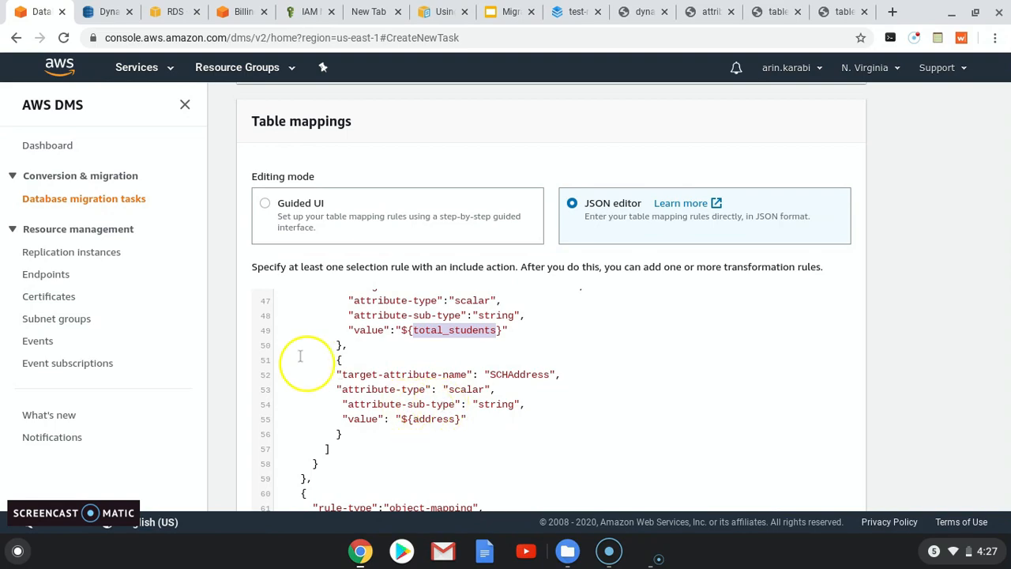
{"action": "left_click_drag", "start_coordinate": [344, 434], "coordinate": [261, 357]}
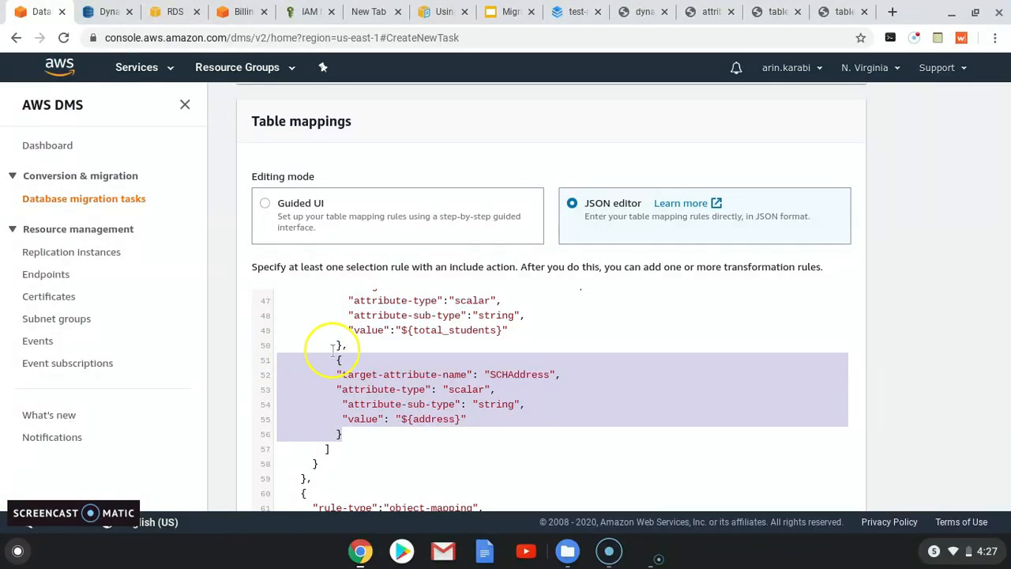
{"action": "key", "text": "BackSpace"}
{"action": "key", "text": "BackSpace"}
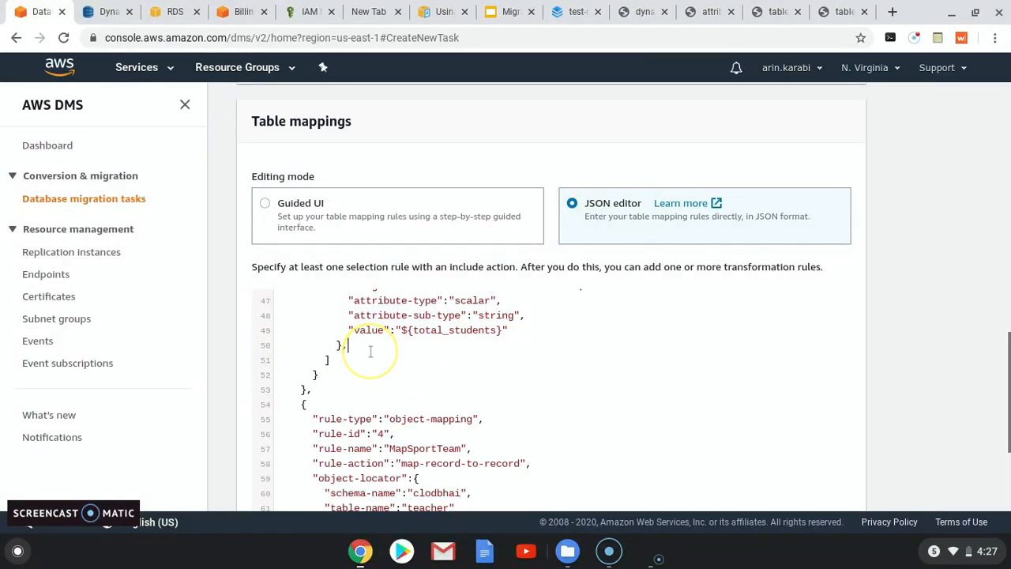
{"action": "scroll", "coordinate": [366, 359], "scroll_direction": "up", "scroll_amount": 3}
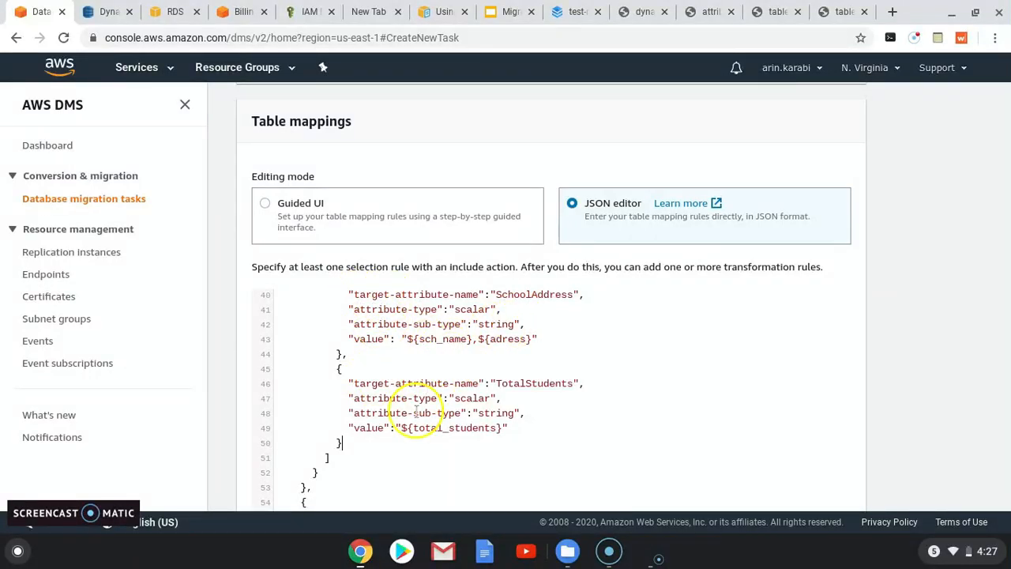
{"action": "scroll", "coordinate": [471, 401], "scroll_direction": "down", "scroll_amount": 1}
{"action": "scroll", "coordinate": [472, 402], "scroll_direction": "down", "scroll_amount": 1}
{"action": "scroll", "coordinate": [468, 401], "scroll_direction": "up", "scroll_amount": 4}
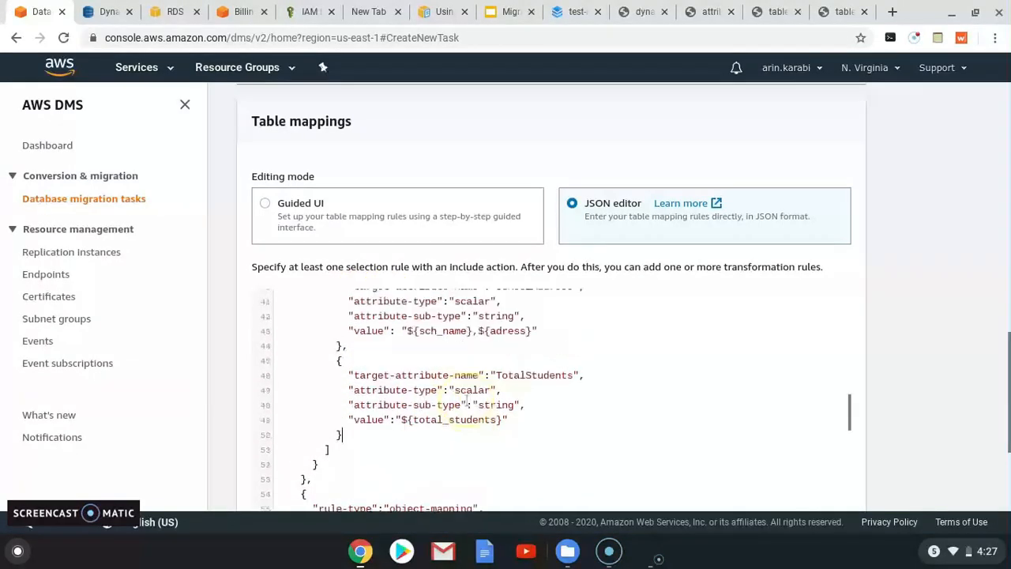
{"action": "left_click", "coordinate": [466, 399]}
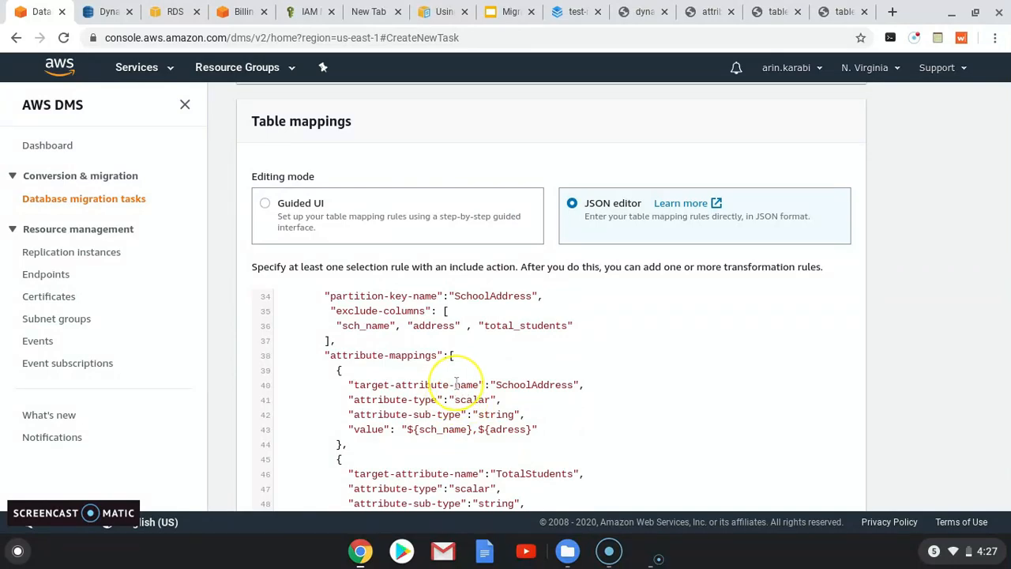
- In the teacher object-mapping rule, set the rule action to map-record-to-document and correct the schema name to cloudbhai
{"action": "scroll", "coordinate": [456, 383], "scroll_direction": "down", "scroll_amount": 5}
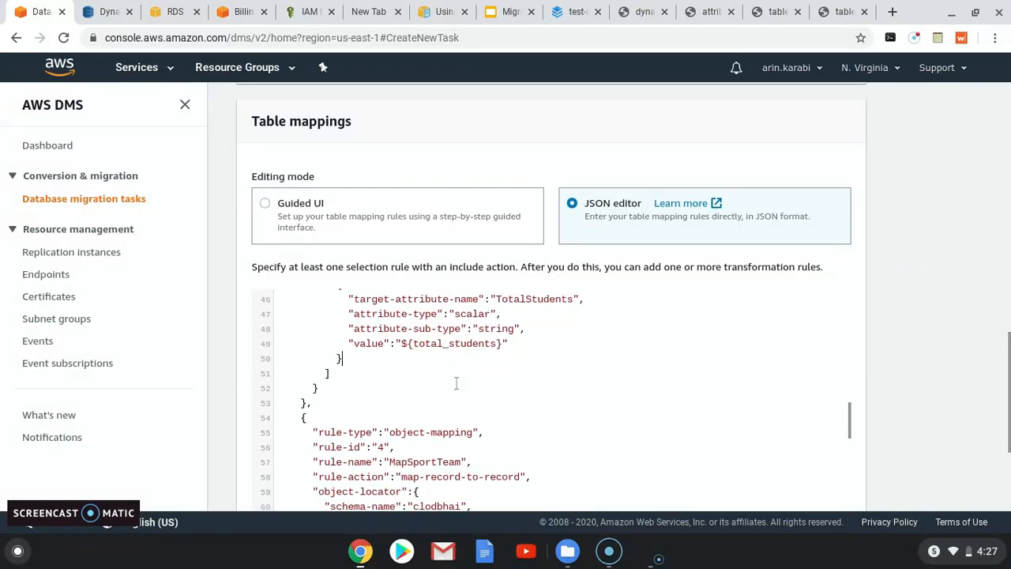
{"action": "scroll", "coordinate": [456, 383], "scroll_direction": "down", "scroll_amount": 2}
{"action": "left_click", "coordinate": [440, 384]}
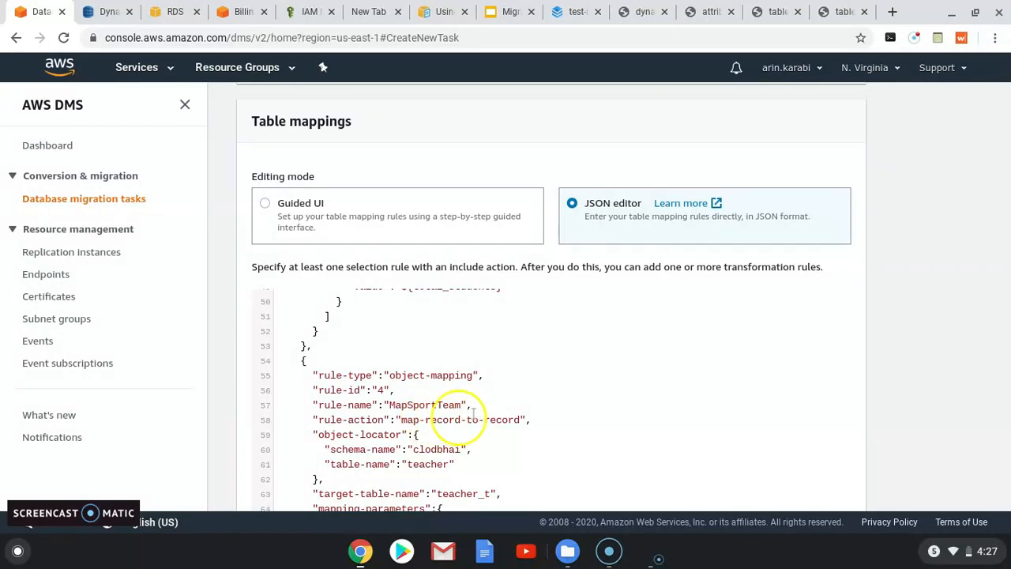
{"action": "left_click_drag", "start_coordinate": [485, 419], "coordinate": [521, 420]}
{"action": "type", "text": "document"}
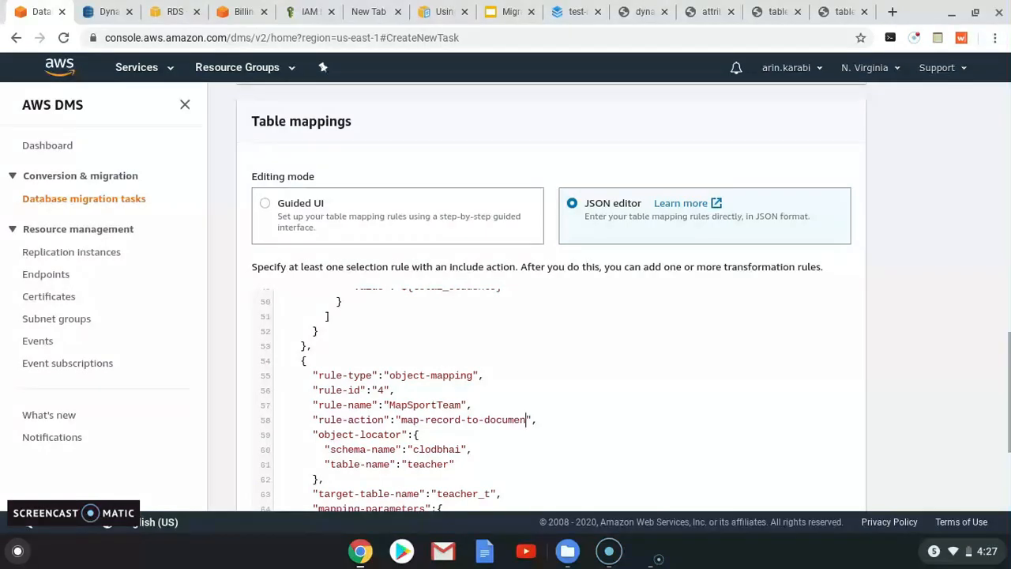
{"action": "left_click", "coordinate": [431, 449]}
{"action": "type", "text": "u"}
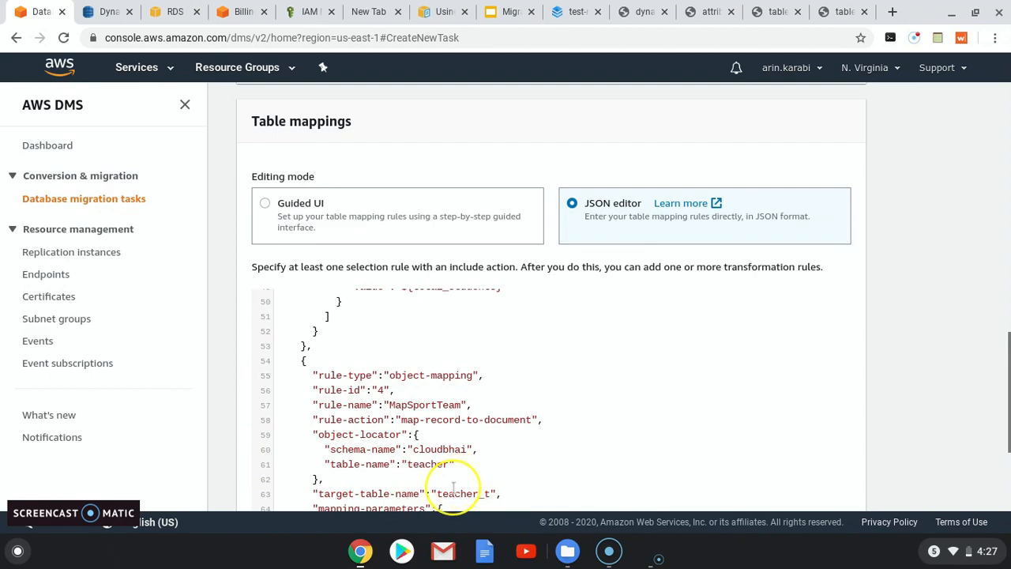
- Remove the class column and its preceding comma from the exclude-columns list of the teacher object-mapping rule
{"action": "scroll", "coordinate": [466, 485], "scroll_direction": "down", "scroll_amount": 3}
{"action": "scroll", "coordinate": [454, 487], "scroll_direction": "down", "scroll_amount": 1}
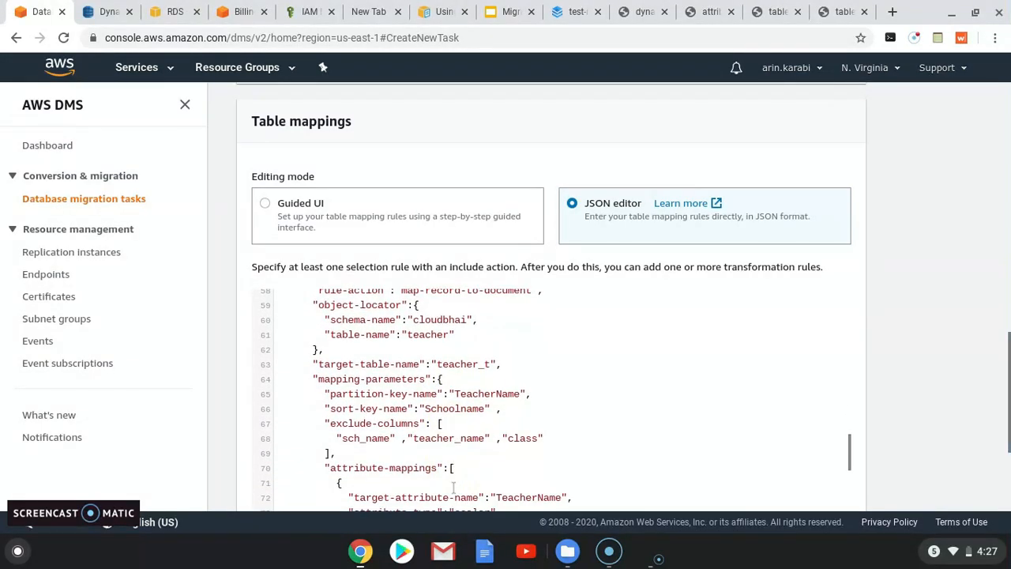
{"action": "scroll", "coordinate": [454, 486], "scroll_direction": "down", "scroll_amount": 2}
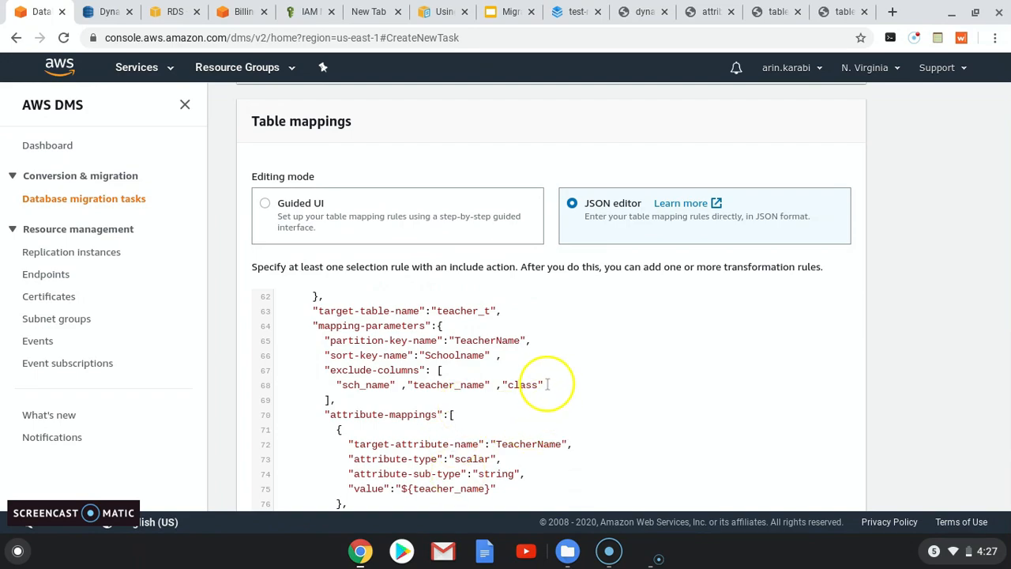
{"action": "left_click_drag", "start_coordinate": [547, 385], "coordinate": [487, 385]}
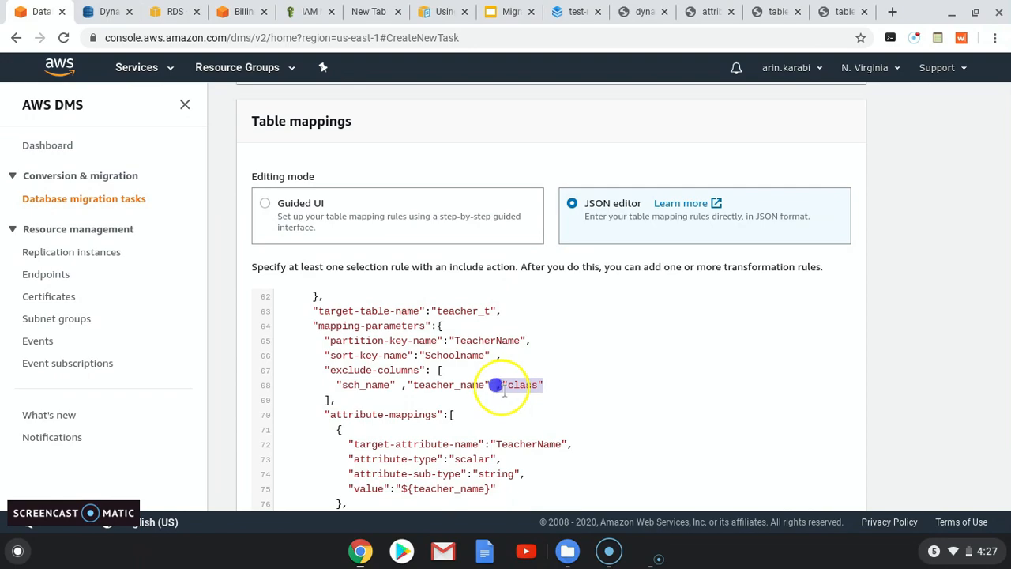
{"action": "key", "text": "BackSpace"}
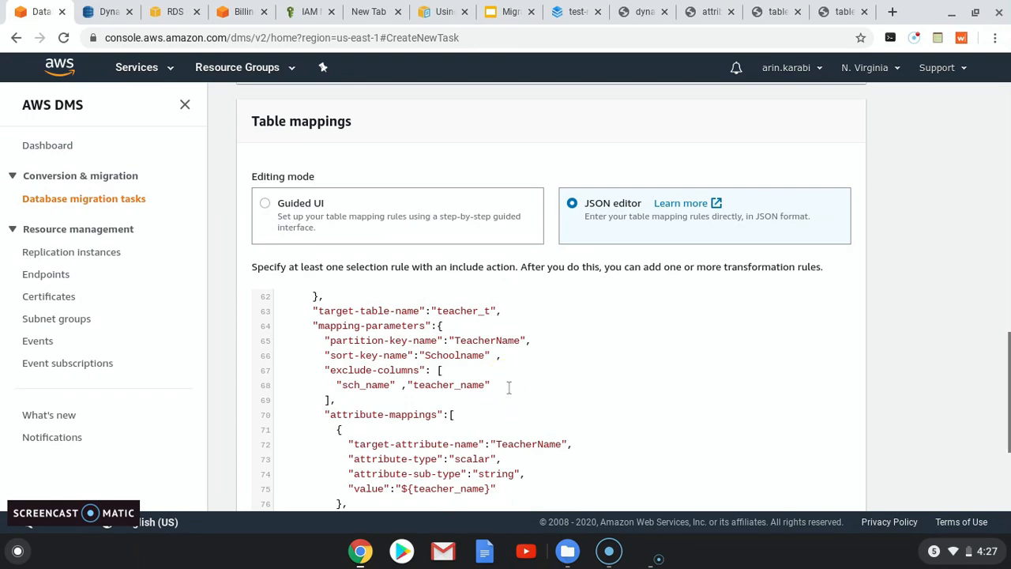
- Review the schema and table names in the school and teacher selection rules at the start of the JSON
{"action": "scroll", "coordinate": [509, 388], "scroll_direction": "down", "scroll_amount": 3}
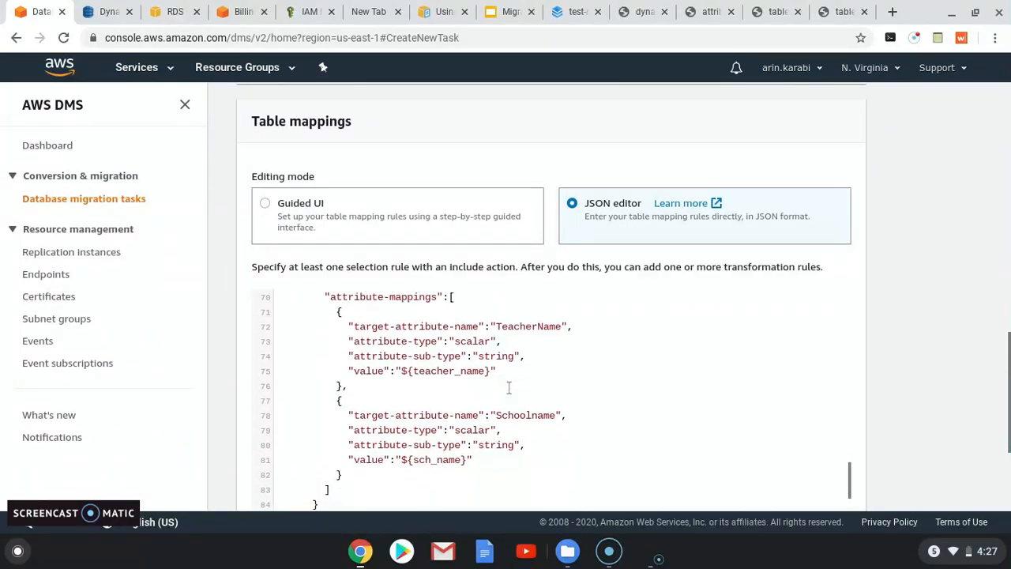
{"action": "scroll", "coordinate": [508, 387], "scroll_direction": "down", "scroll_amount": 1}
{"action": "scroll", "coordinate": [501, 403], "scroll_direction": "up", "scroll_amount": 12}
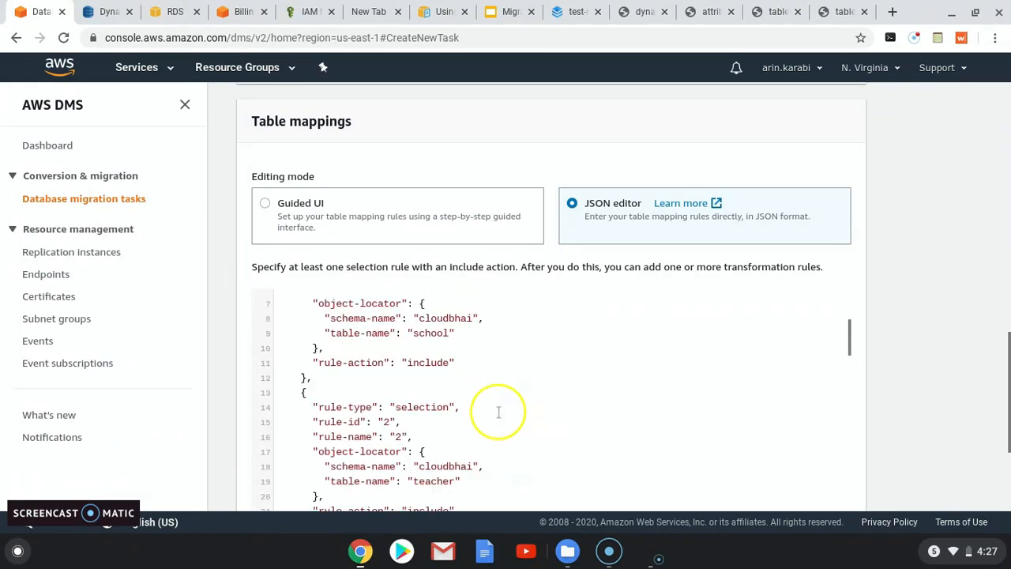
{"action": "scroll", "coordinate": [499, 411], "scroll_direction": "up", "scroll_amount": 3}
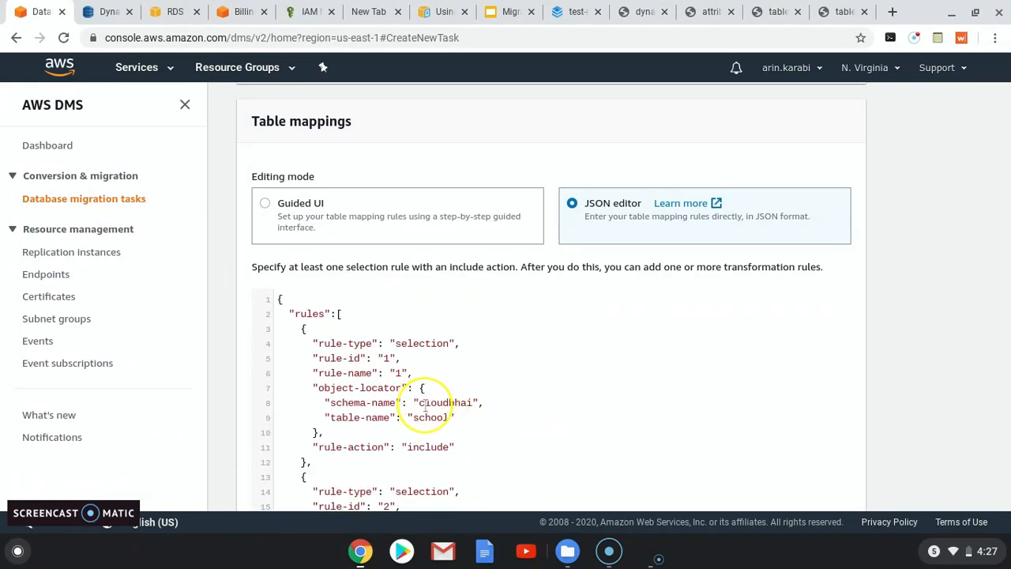
{"action": "scroll", "coordinate": [439, 410], "scroll_direction": "down", "scroll_amount": 3}
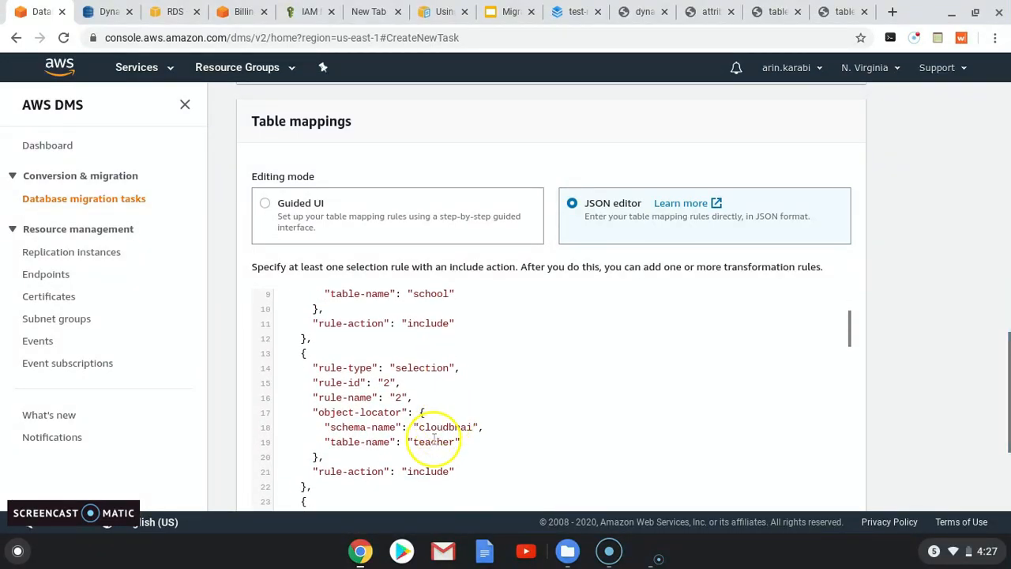
{"action": "double_click", "coordinate": [442, 426]}
{"action": "scroll", "coordinate": [470, 435], "scroll_direction": "down", "scroll_amount": 2}
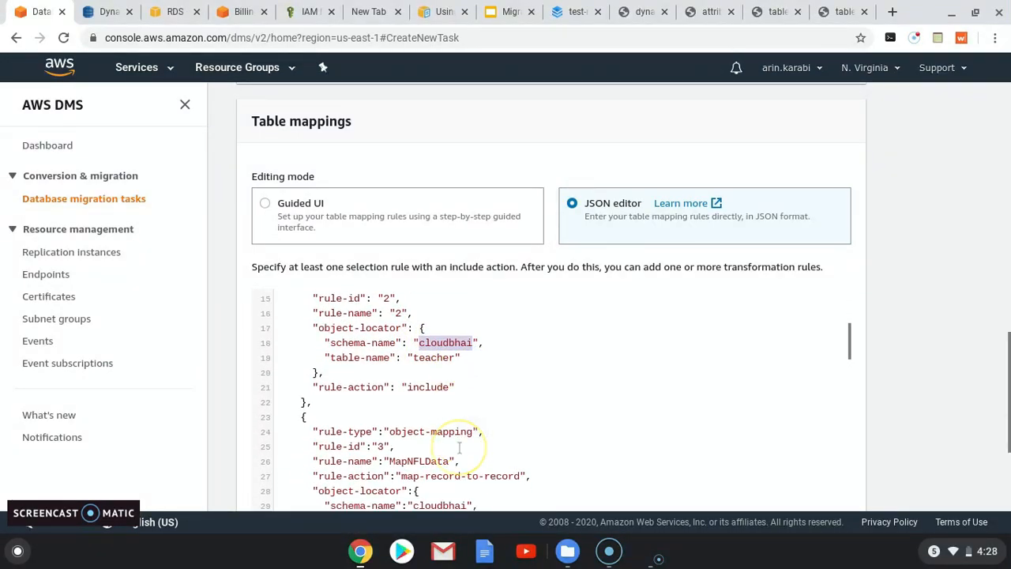
- Review the school object-mapping rule's action, partition key, excluded columns and attribute mappings
{"action": "scroll", "coordinate": [459, 448], "scroll_direction": "down", "scroll_amount": 1}
{"action": "left_click_drag", "start_coordinate": [401, 430], "coordinate": [520, 430]}
{"action": "scroll", "coordinate": [483, 445], "scroll_direction": "down", "scroll_amount": 2}
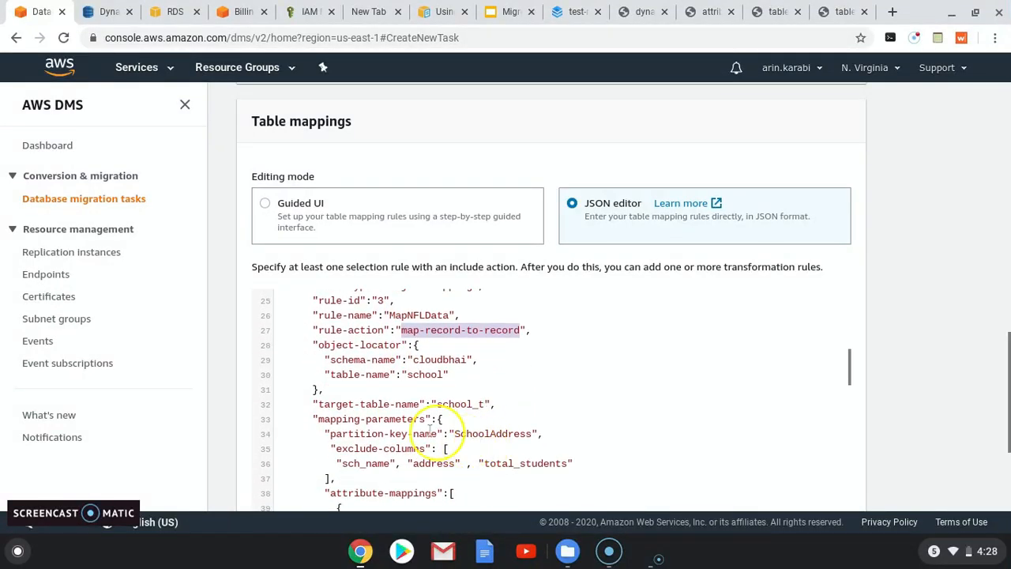
{"action": "left_click_drag", "start_coordinate": [452, 434], "coordinate": [463, 434]}
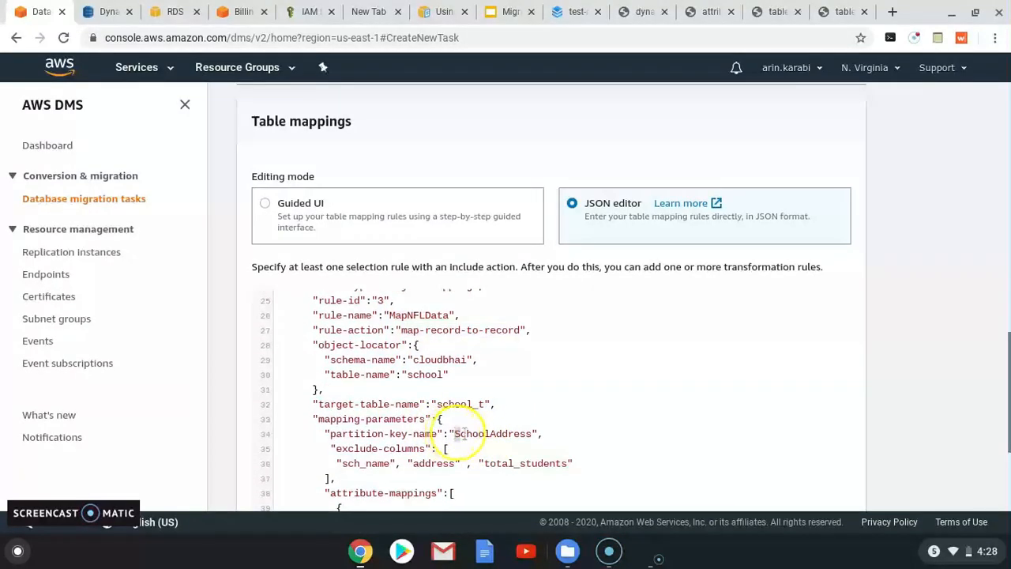
{"action": "scroll", "coordinate": [517, 442], "scroll_direction": "down", "scroll_amount": 2}
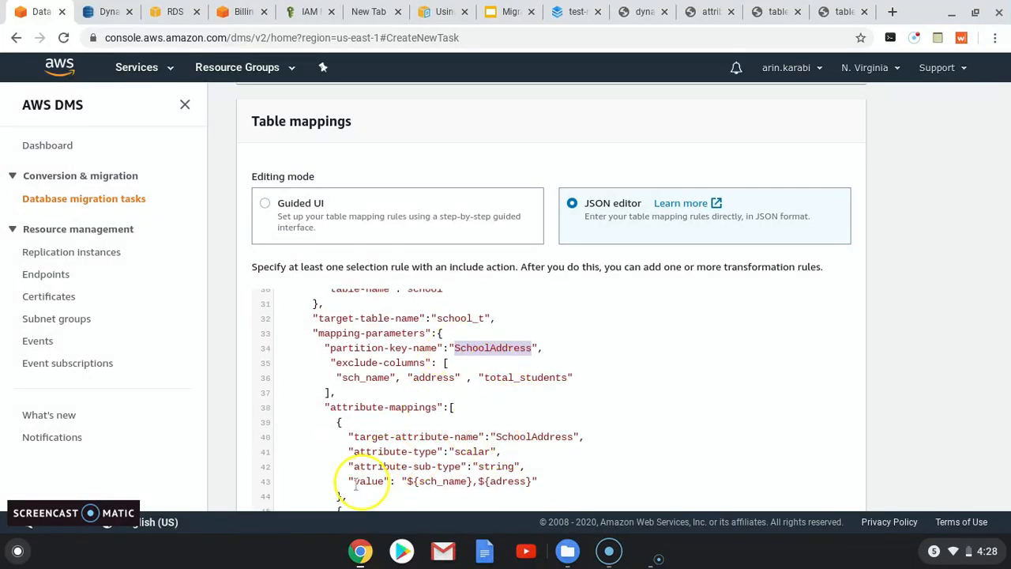
{"action": "left_click_drag", "start_coordinate": [355, 484], "coordinate": [538, 484]}
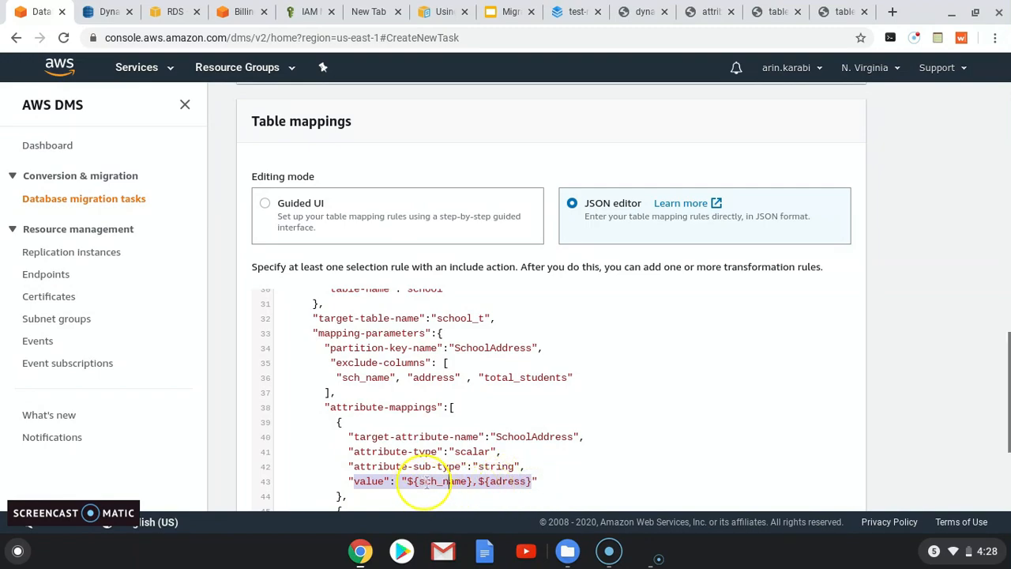
{"action": "left_click", "coordinate": [553, 466]}
{"action": "type", "text": ","}
{"action": "scroll", "coordinate": [524, 474], "scroll_direction": "down", "scroll_amount": 3}
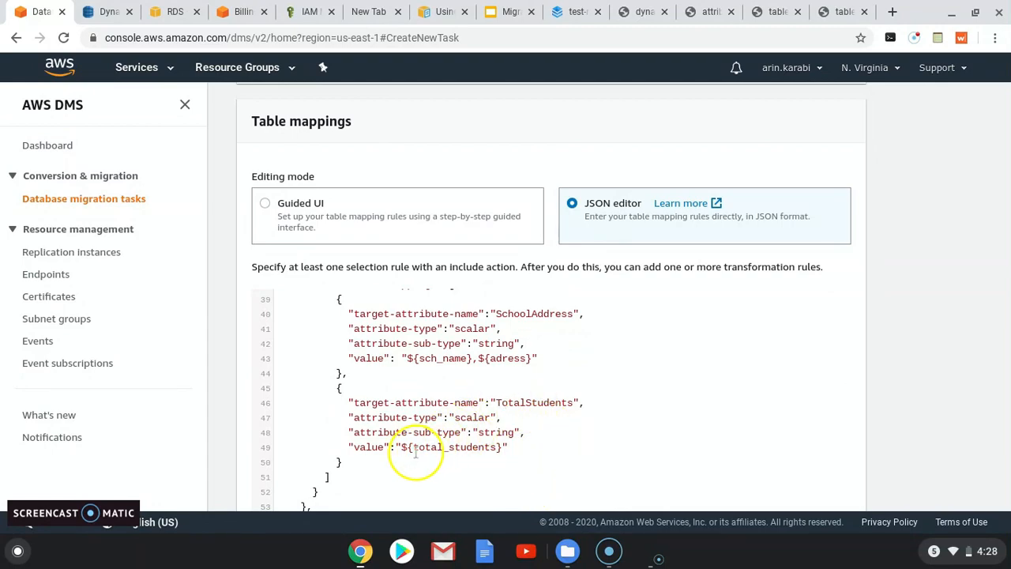
{"action": "scroll", "coordinate": [487, 452], "scroll_direction": "down", "scroll_amount": 2}
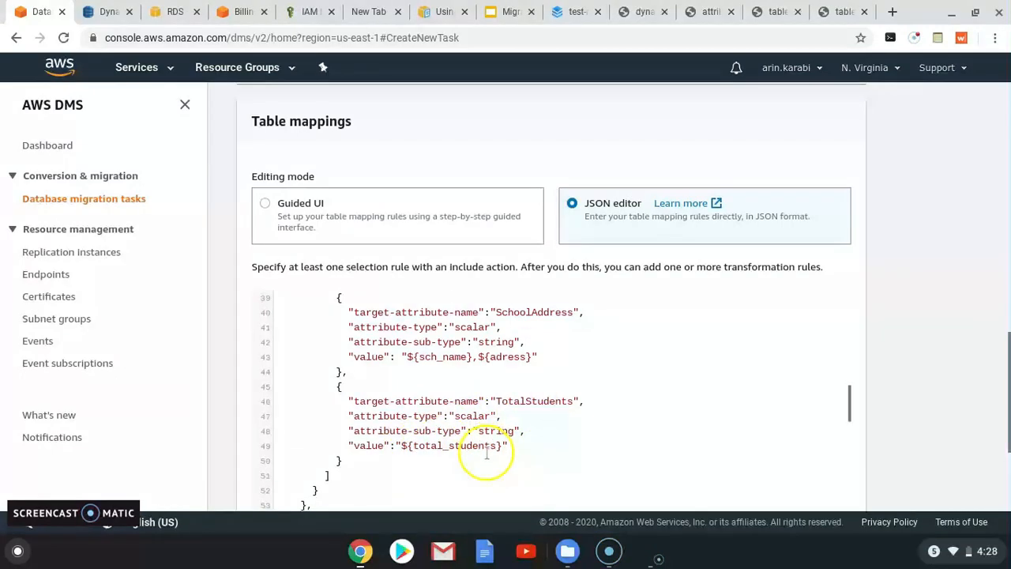
- Review the teacher object-mapping rule's action, object locator, key names and excluded columns
{"action": "scroll", "coordinate": [453, 440], "scroll_direction": "down", "scroll_amount": 3}
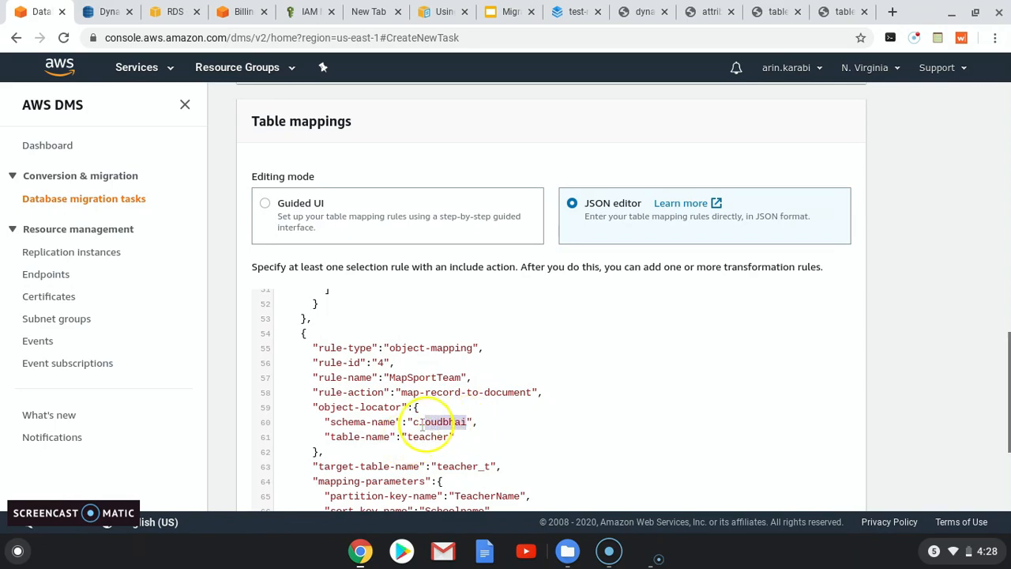
{"action": "scroll", "coordinate": [429, 429], "scroll_direction": "down", "scroll_amount": 1}
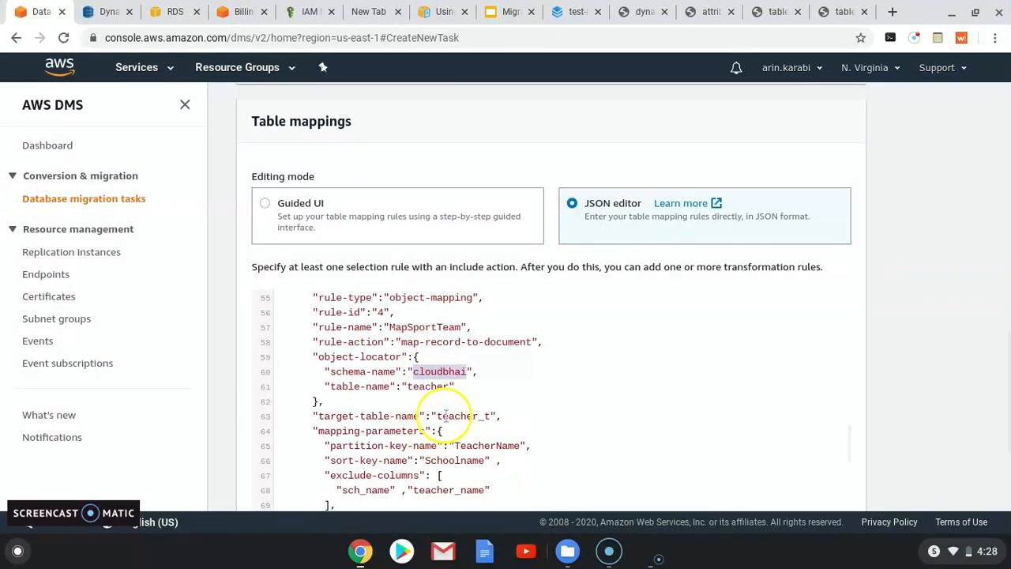
{"action": "scroll", "coordinate": [484, 419], "scroll_direction": "down", "scroll_amount": 3}
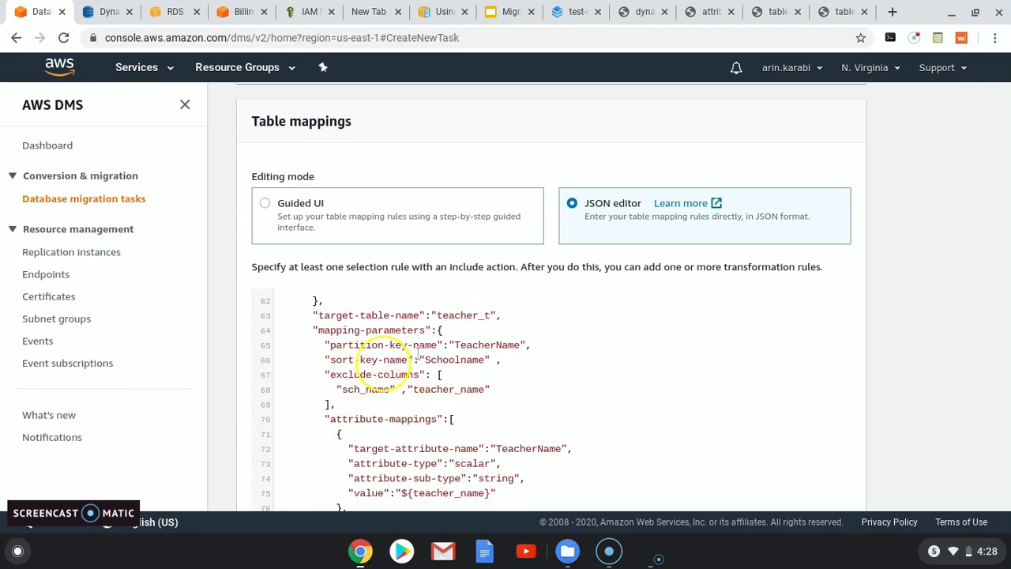
{"action": "scroll", "coordinate": [440, 377], "scroll_direction": "up", "scroll_amount": 3}
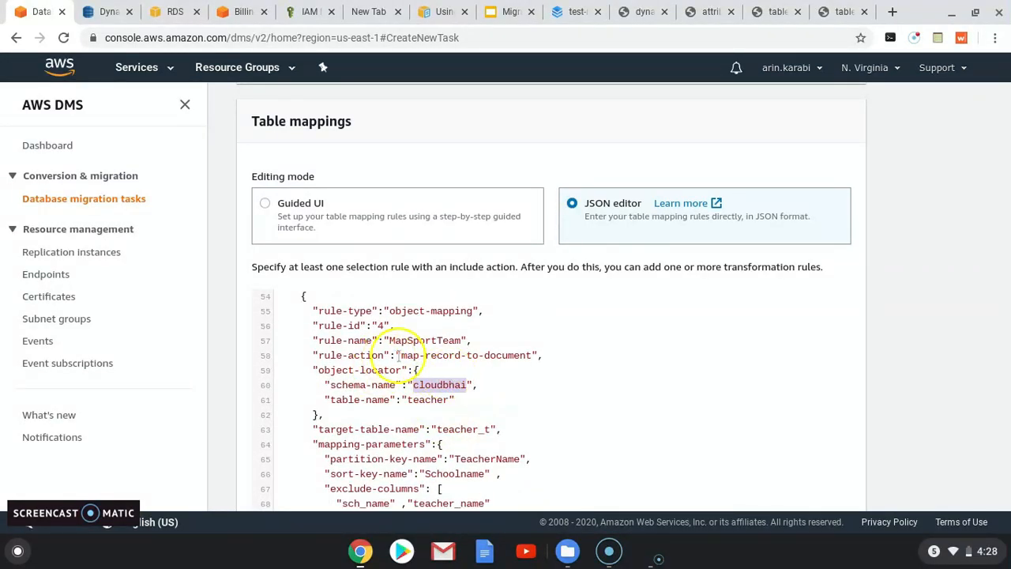
{"action": "scroll", "coordinate": [447, 384], "scroll_direction": "down", "scroll_amount": 3}
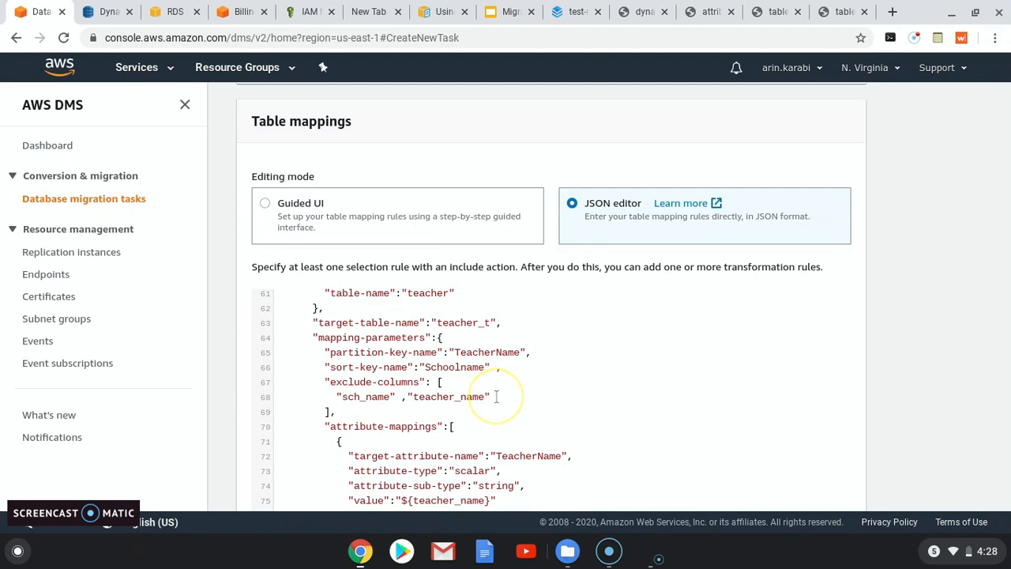
{"action": "scroll", "coordinate": [497, 397], "scroll_direction": "down", "scroll_amount": 1}
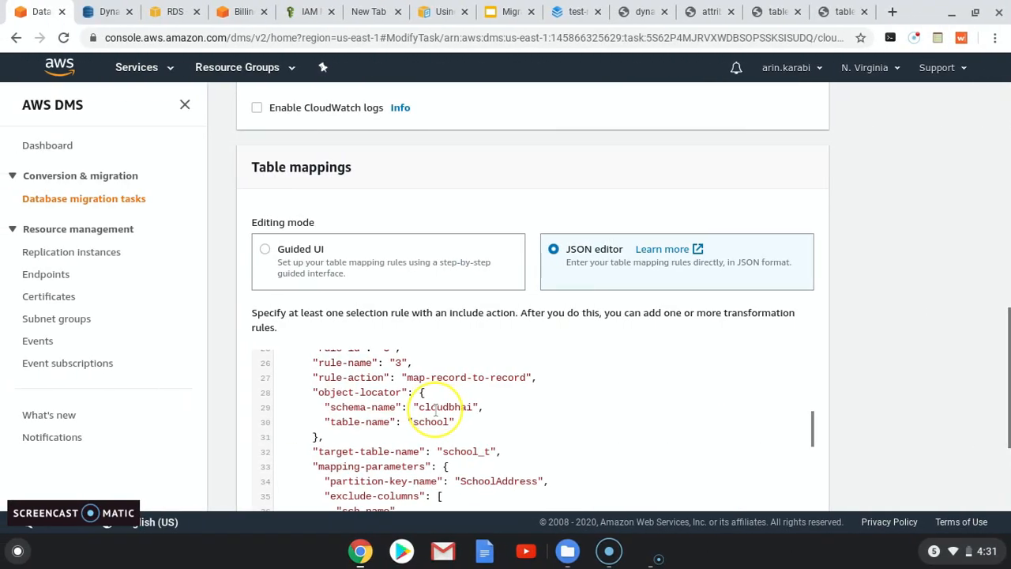
- Correct the misspelled column in the school rule's SchoolAddress value so that it reads ${sch_name},${address}
{"action": "scroll", "coordinate": [435, 419], "scroll_direction": "down", "scroll_amount": 3}
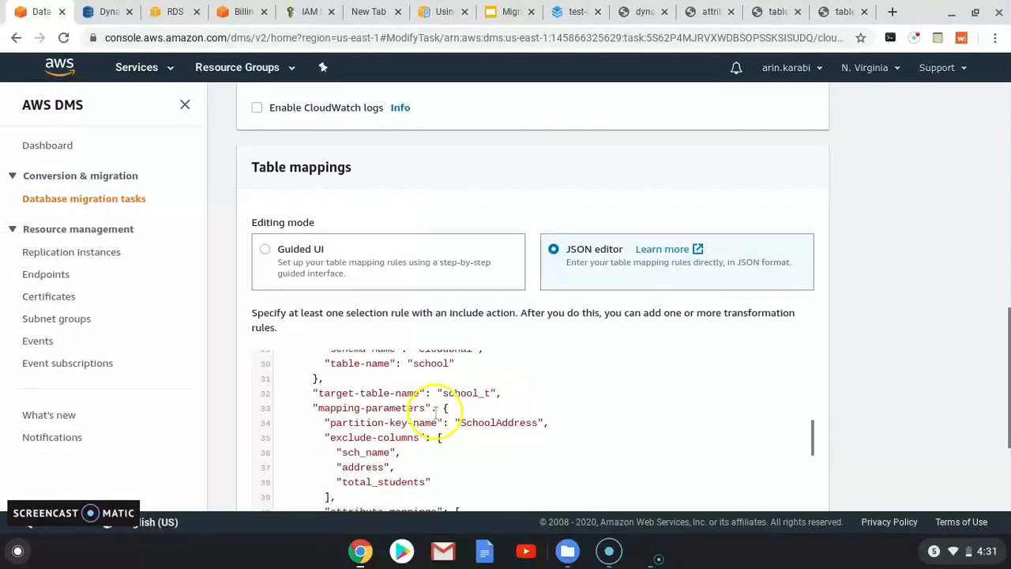
{"action": "scroll", "coordinate": [442, 430], "scroll_direction": "down", "scroll_amount": 5}
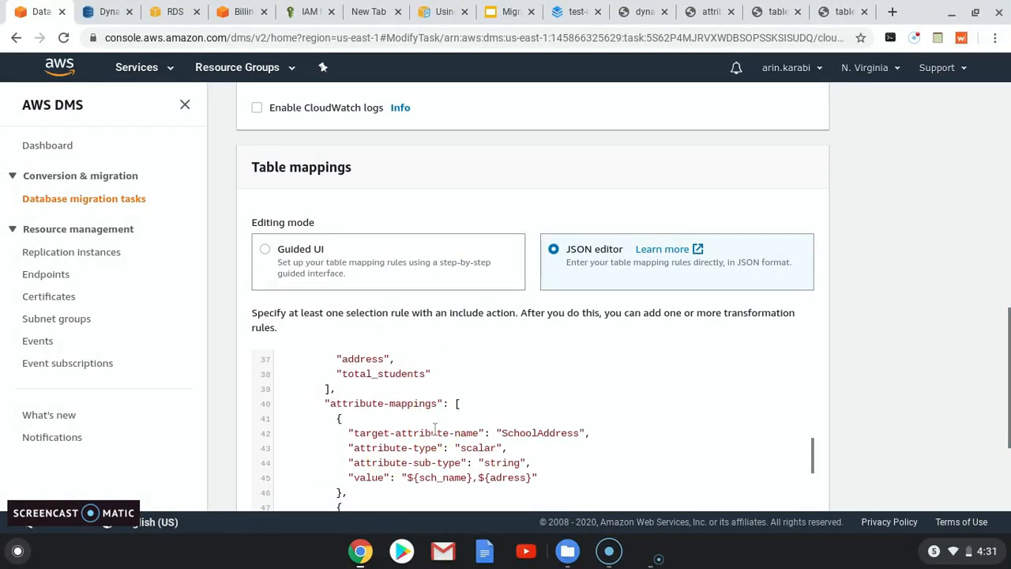
{"action": "left_click", "coordinate": [501, 447]}
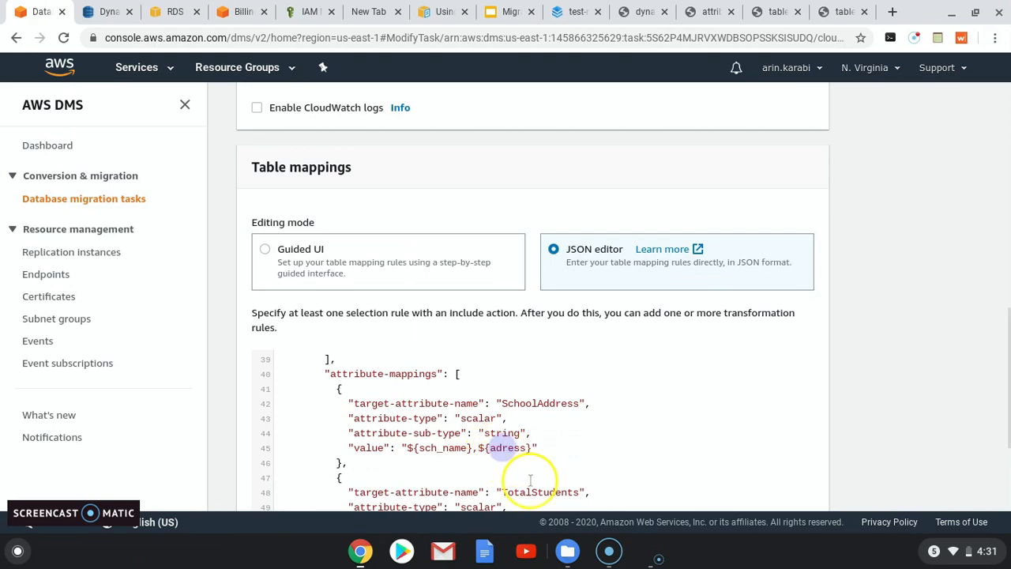
{"action": "type", "text": "d"}
{"action": "scroll", "coordinate": [538, 470], "scroll_direction": "down", "scroll_amount": 4}
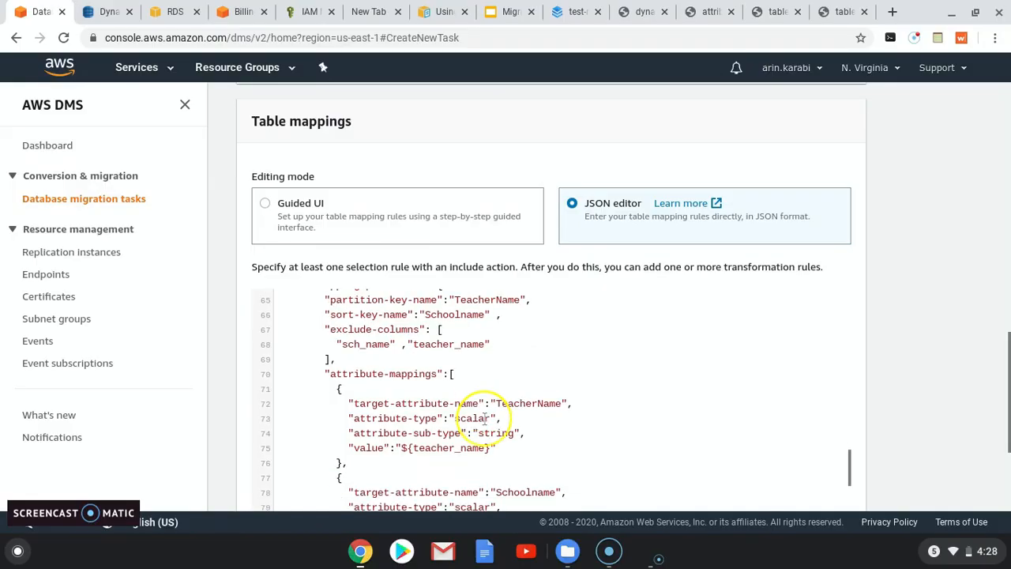
- Check the end of the teacher attribute mappings and create the migration task
{"action": "scroll", "coordinate": [485, 418], "scroll_direction": "down", "scroll_amount": 5}
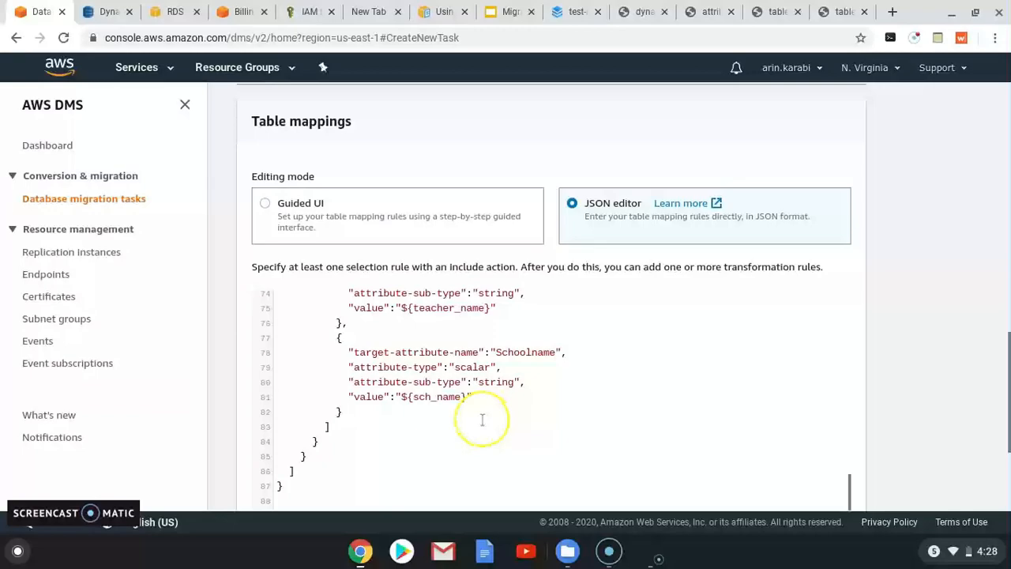
{"action": "scroll", "coordinate": [955, 427], "scroll_direction": "down", "scroll_amount": 3}
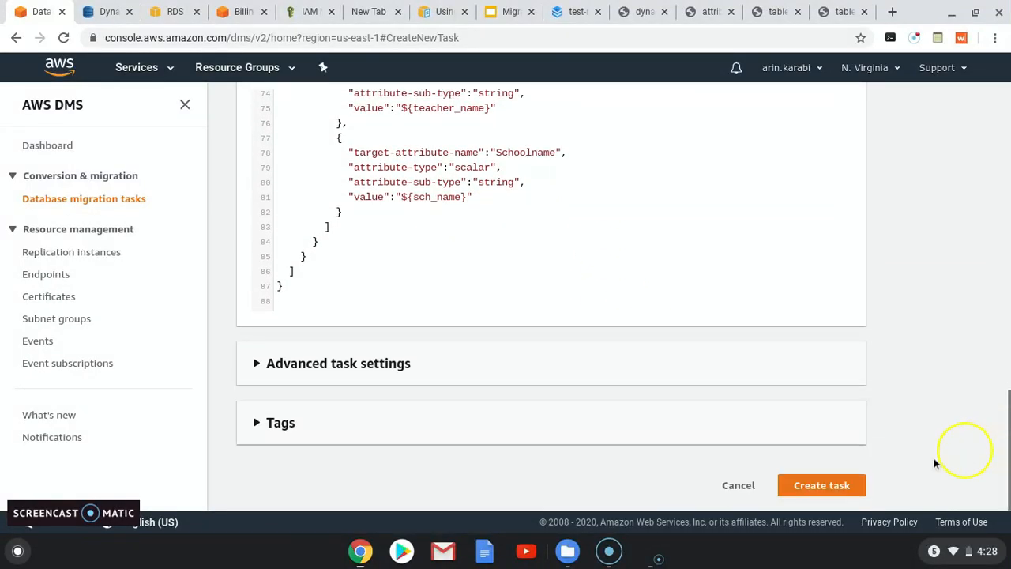
{"action": "left_click", "coordinate": [839, 488]}
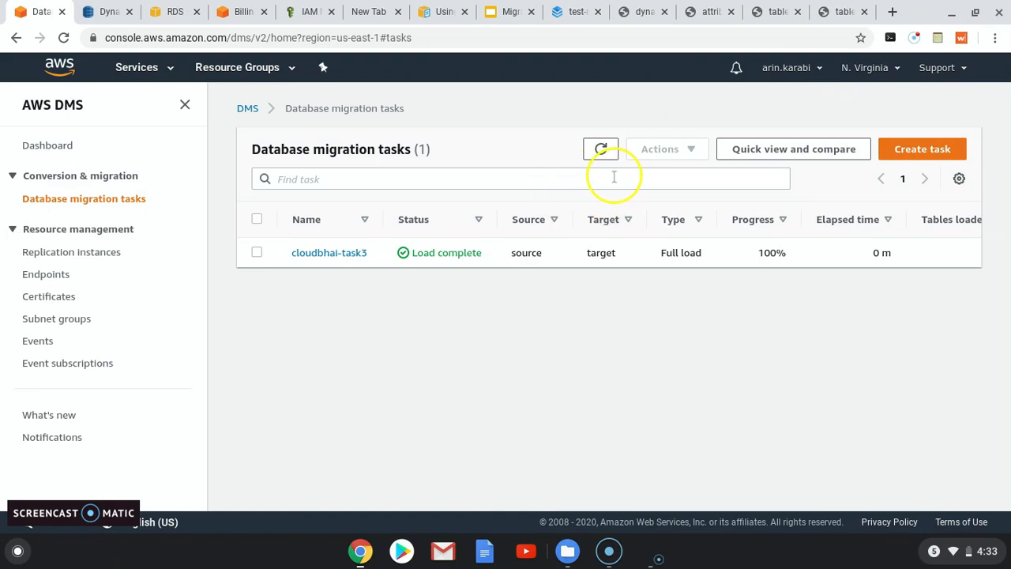
- Open cloudbhai-task3 and examine its table statistics for the school and teacher tables
{"action": "left_click", "coordinate": [338, 252]}
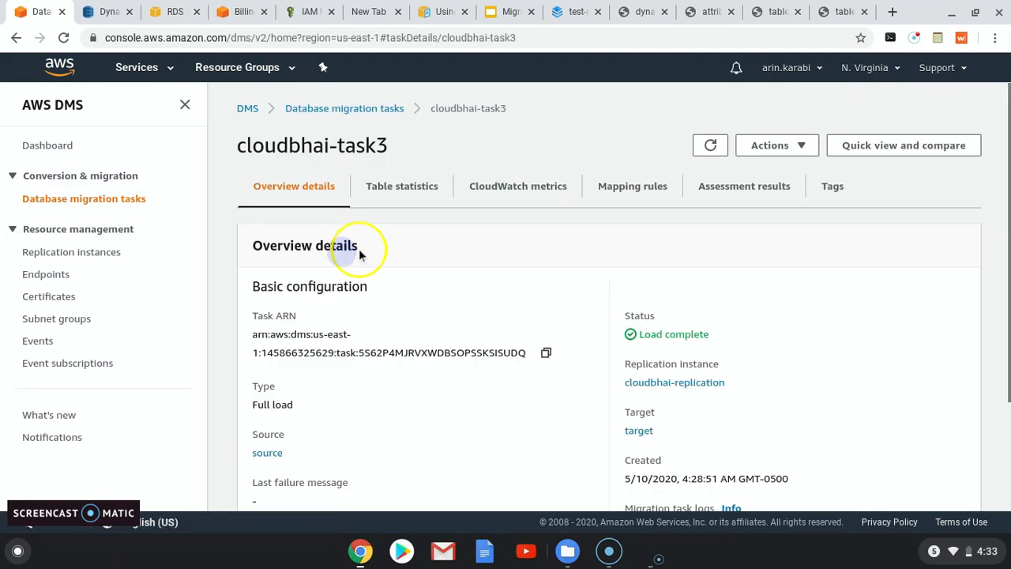
{"action": "left_click", "coordinate": [402, 190]}
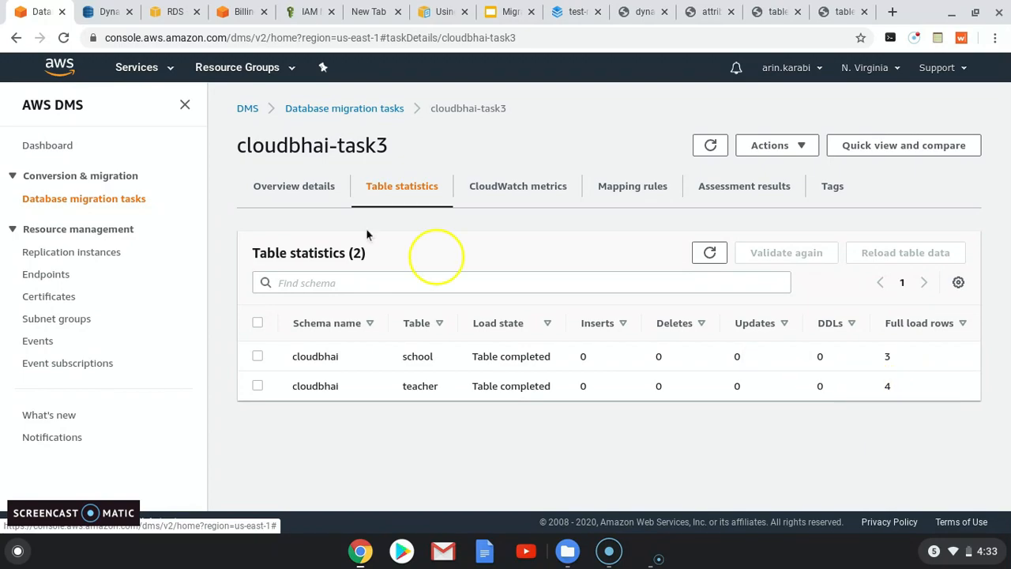
- Switch to the DynamoDB console, inspect the high-school item in the school_t table, and close it without saving
{"action": "left_click", "coordinate": [103, 13]}
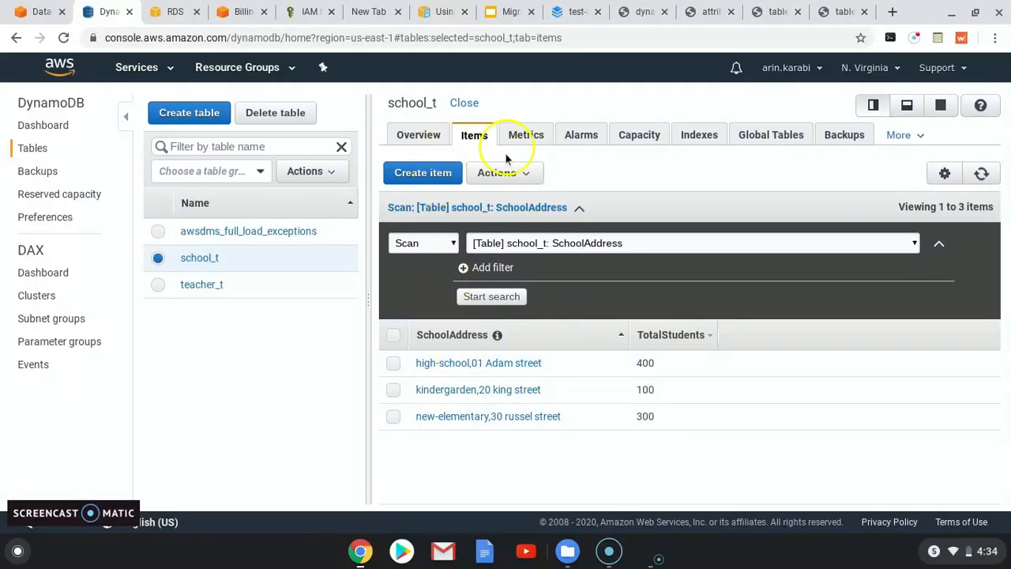
{"action": "left_click", "coordinate": [464, 368]}
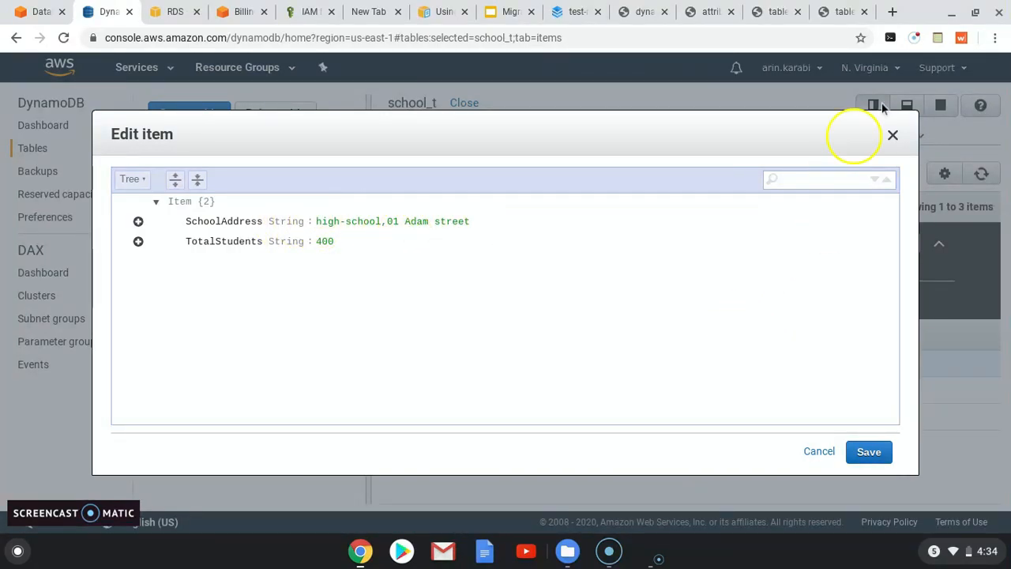
{"action": "left_click", "coordinate": [893, 135]}
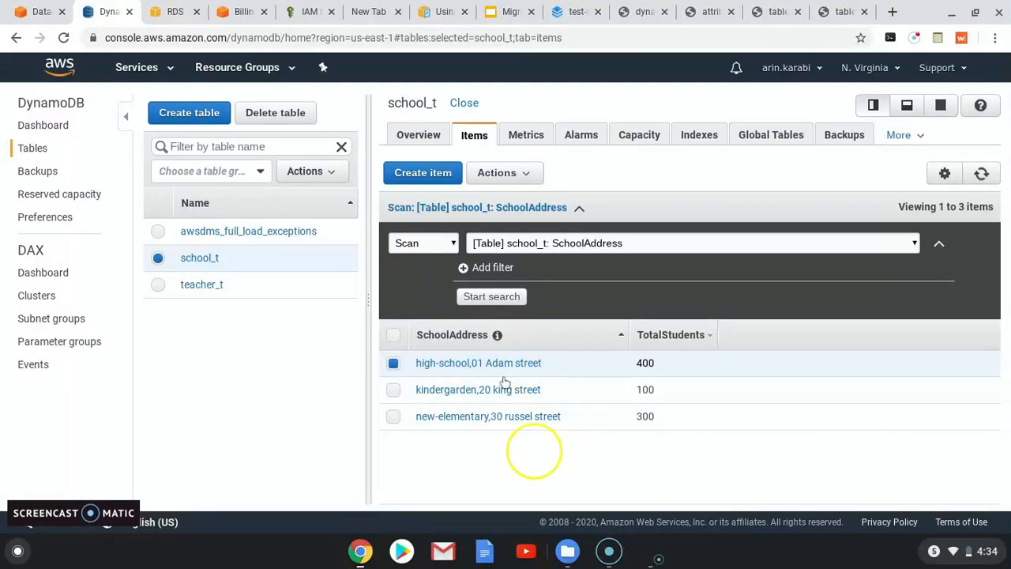
- Open the teacher_t table, inspect the _doc map of the kindergarden item, and close the item without saving
{"action": "left_click", "coordinate": [203, 285]}
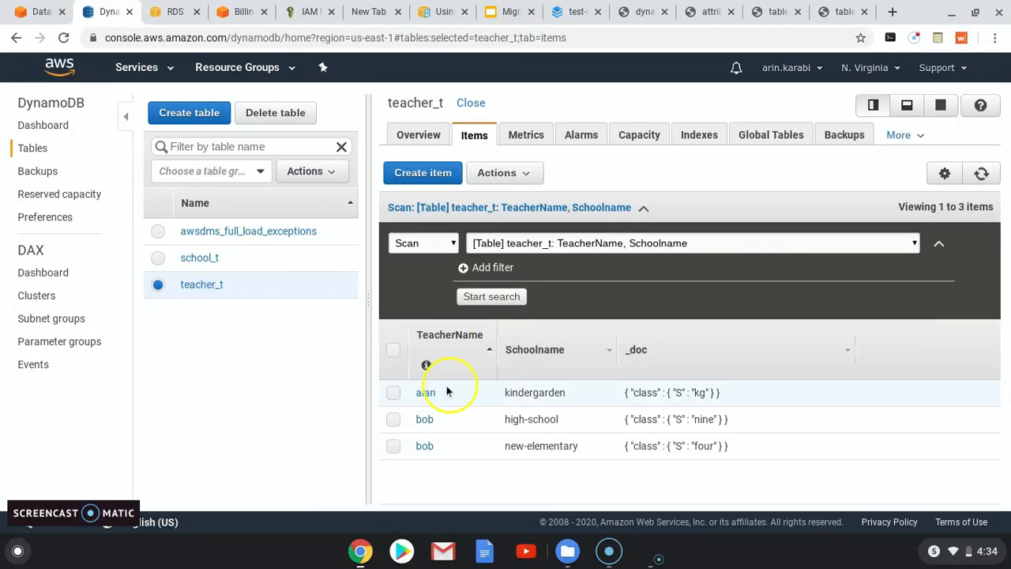
{"action": "left_click", "coordinate": [423, 393]}
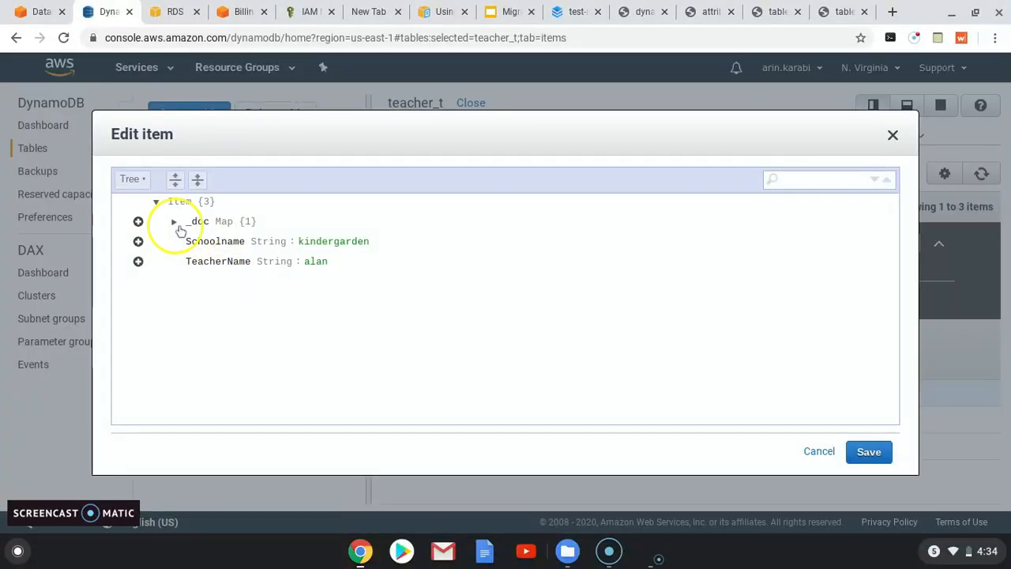
{"action": "left_click", "coordinate": [174, 222]}
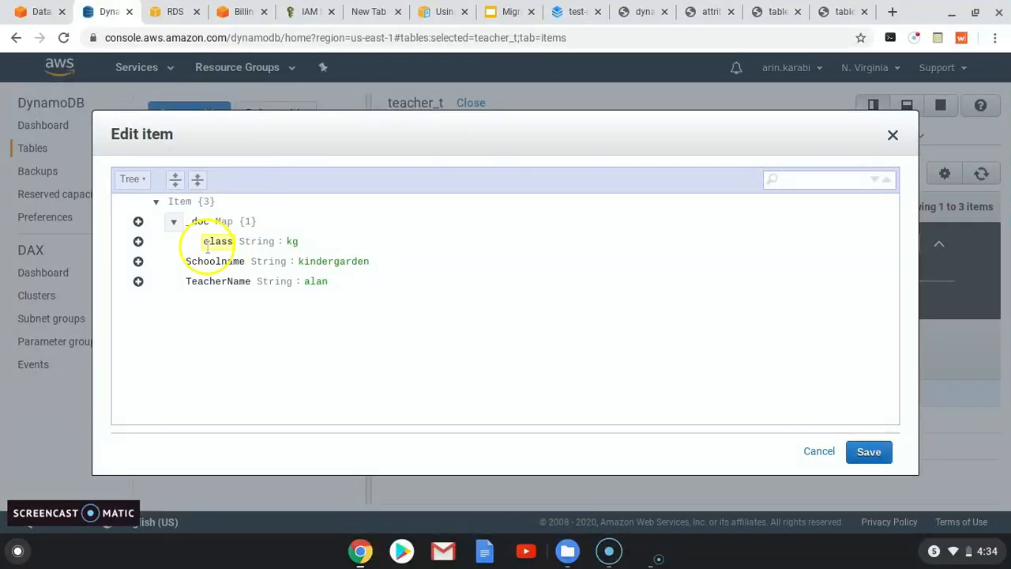
{"action": "left_click", "coordinate": [300, 241]}
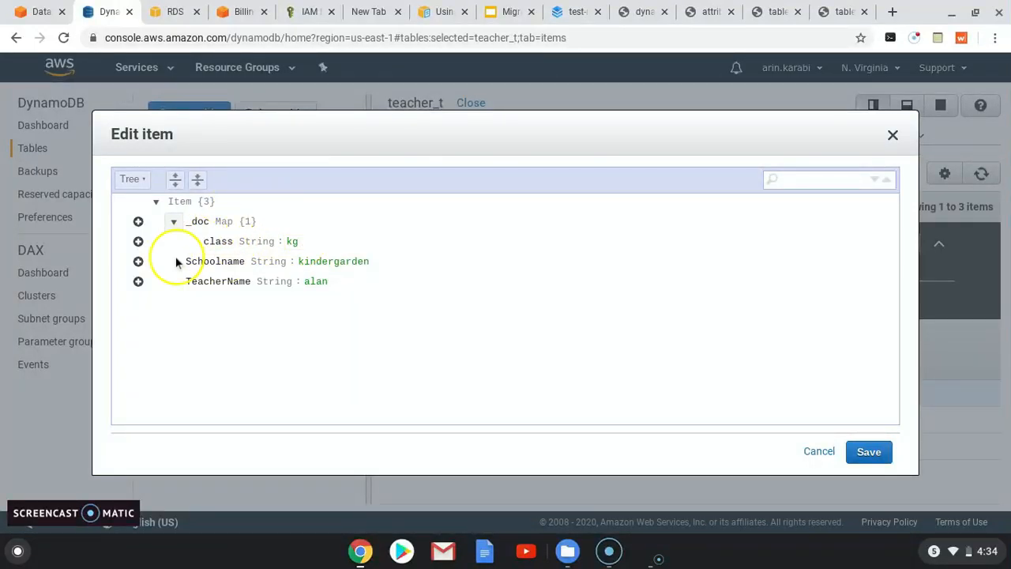
{"action": "left_click", "coordinate": [203, 242]}
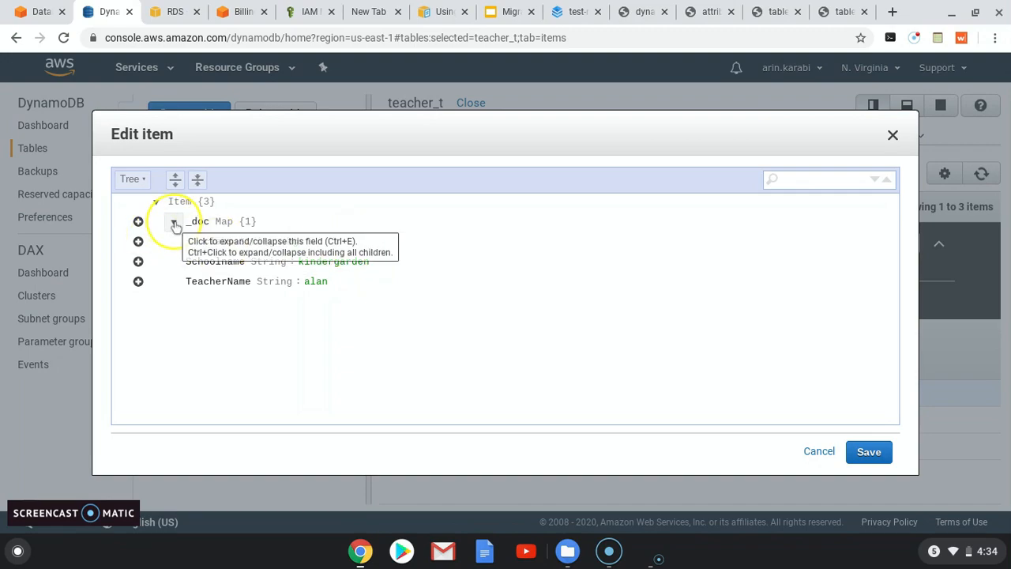
{"action": "left_click", "coordinate": [809, 457]}
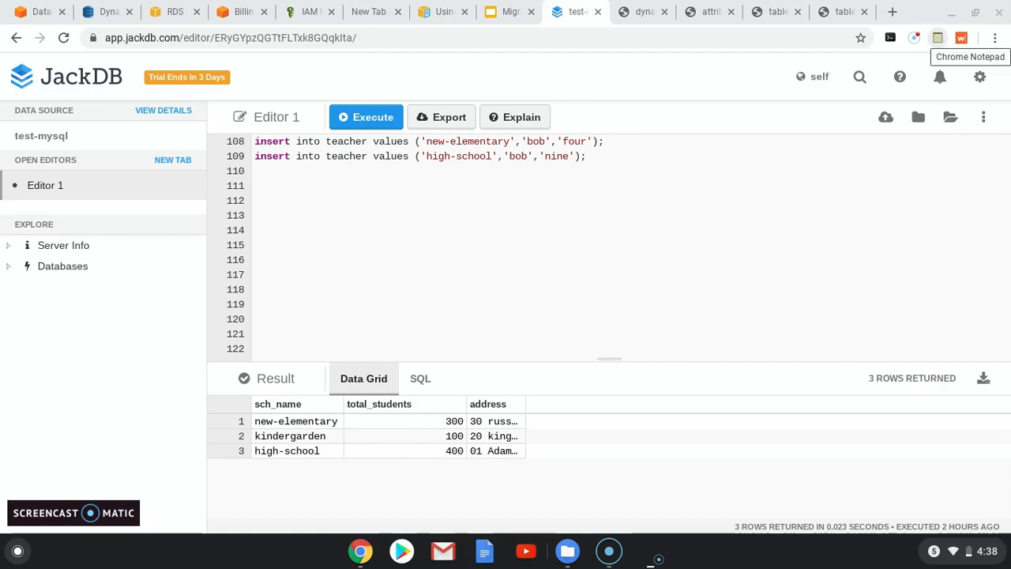
- Copy the Customer CREATE TABLE and INSERT statements from the saved note into the JackDB editor below the teacher inserts
{"action": "left_click", "coordinate": [937, 37]}
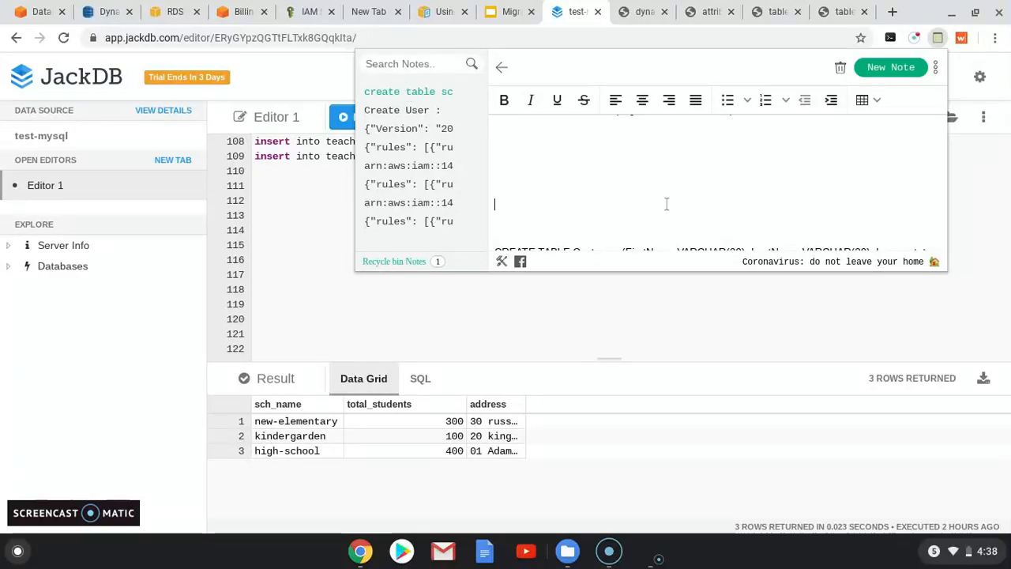
{"action": "scroll", "coordinate": [666, 204], "scroll_direction": "down", "scroll_amount": 2}
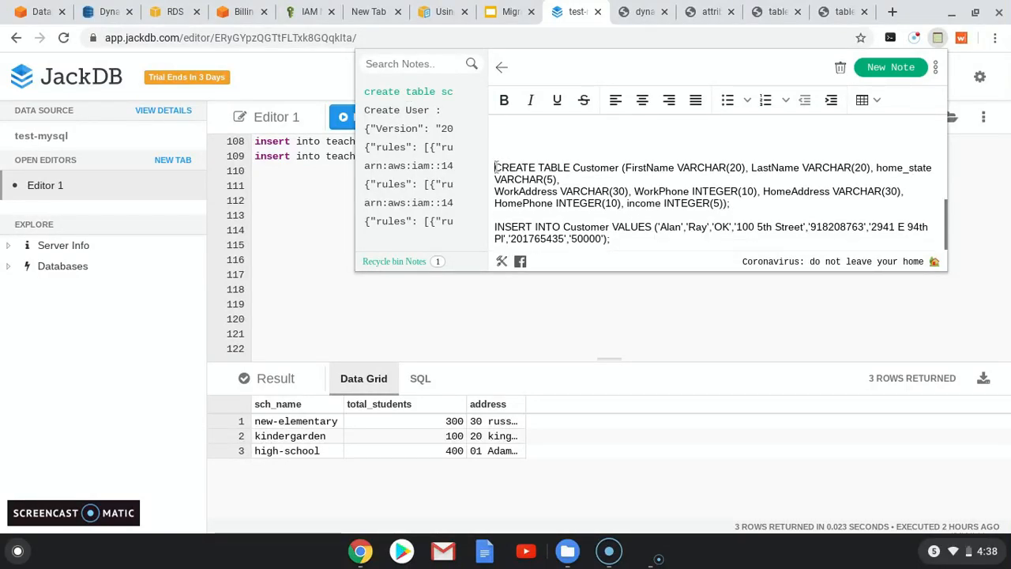
{"action": "left_click_drag", "start_coordinate": [495, 168], "coordinate": [618, 257]}
{"action": "key", "text": "ctrl+c"}
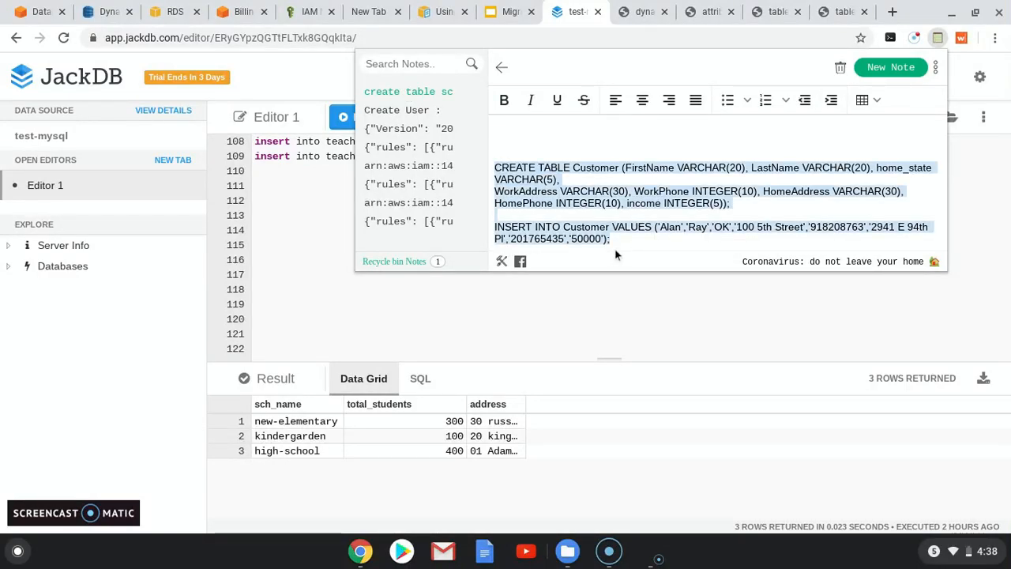
{"action": "left_click", "coordinate": [300, 264]}
{"action": "left_click", "coordinate": [287, 246]}
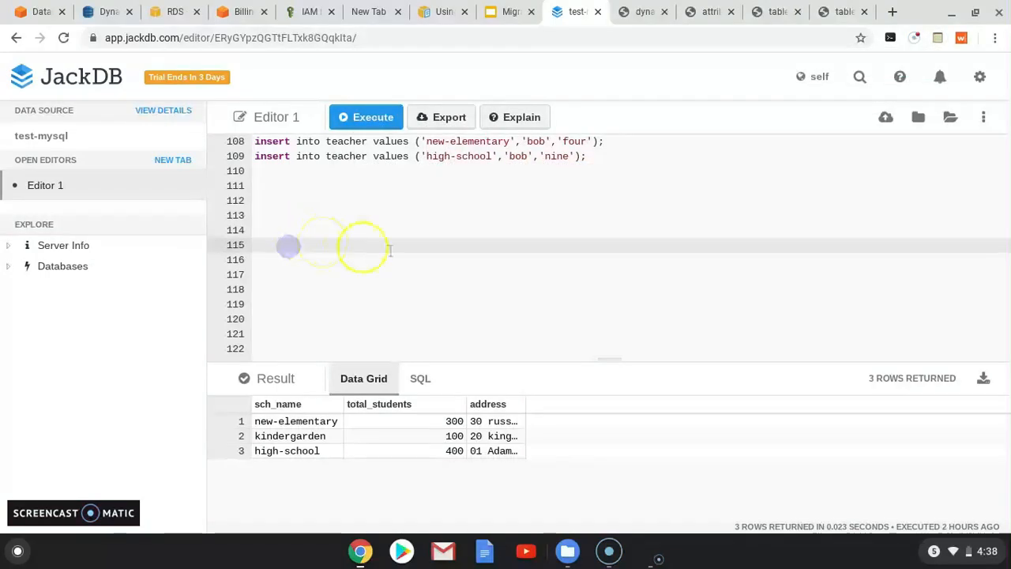
{"action": "key", "text": "ctrl+v"}
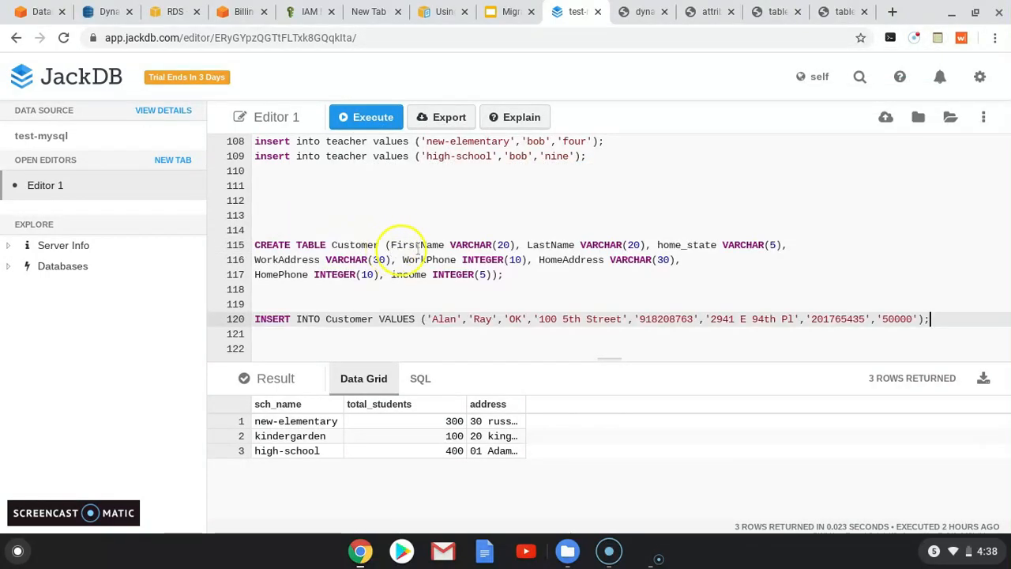
- Change the table name to lowercase customer in both the CREATE TABLE and INSERT statements
{"action": "left_click", "coordinate": [332, 245]}
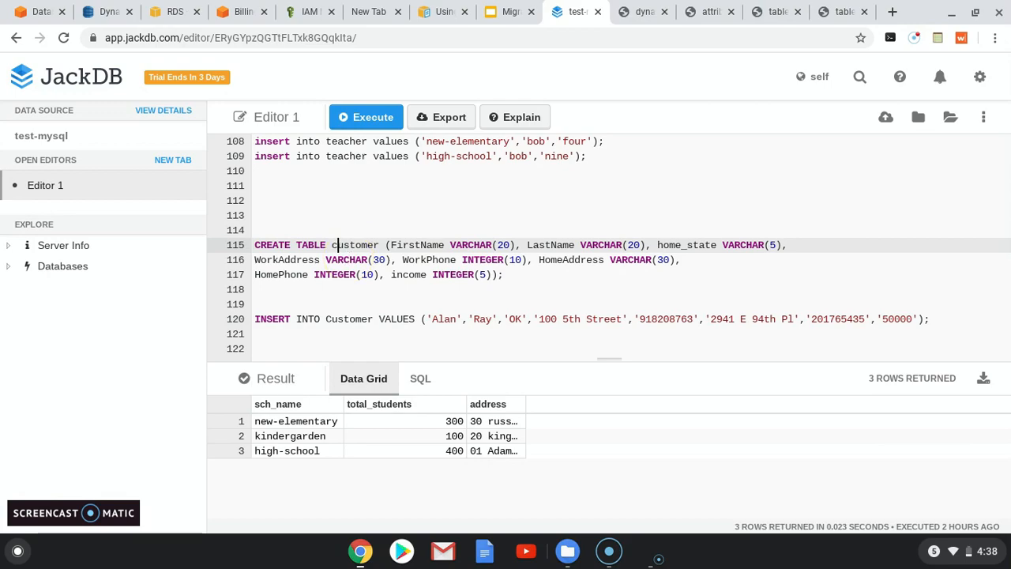
{"action": "left_click", "coordinate": [326, 319]}
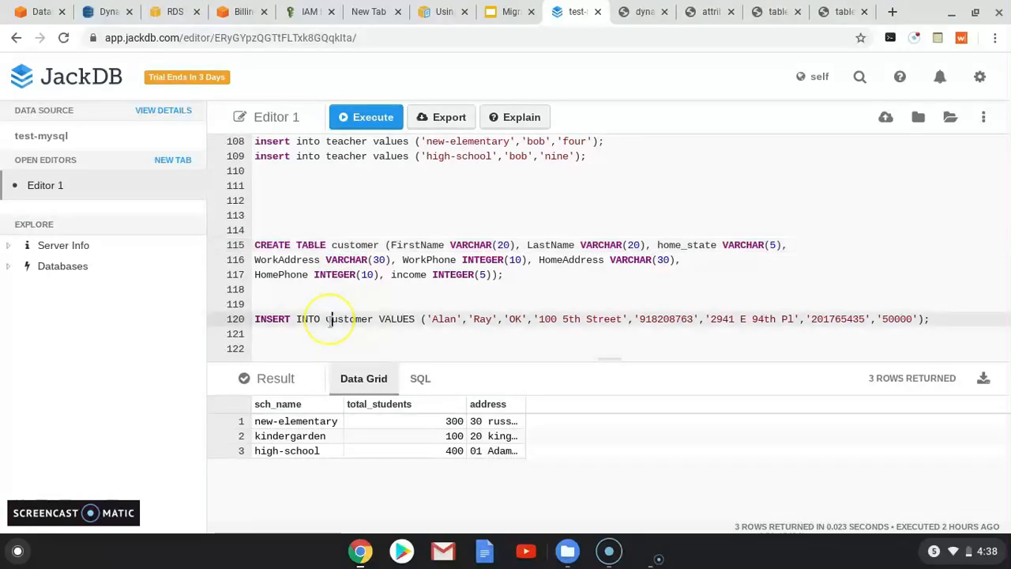
{"action": "key", "text": "Delete"}
{"action": "type", "text": "c"}
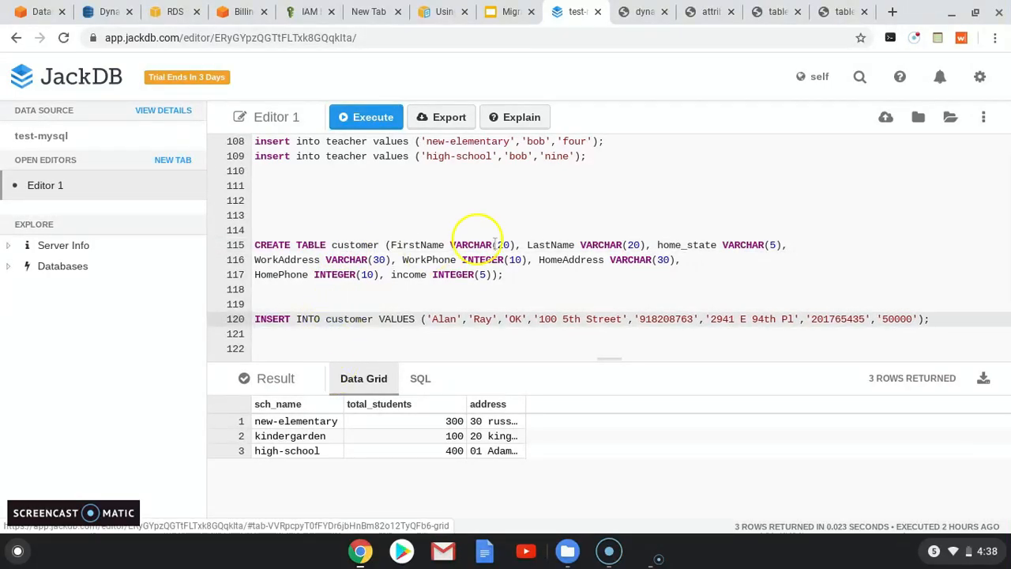
- Execute the customer CREATE TABLE statement and the INSERT statement for its sample row
{"action": "left_click_drag", "start_coordinate": [504, 274], "coordinate": [254, 245]}
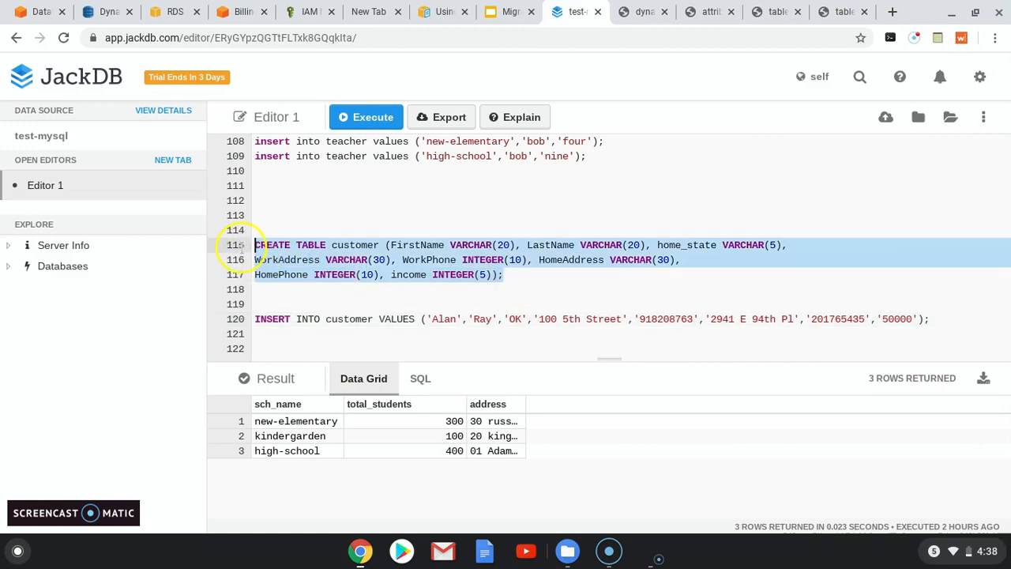
{"action": "left_click", "coordinate": [362, 117]}
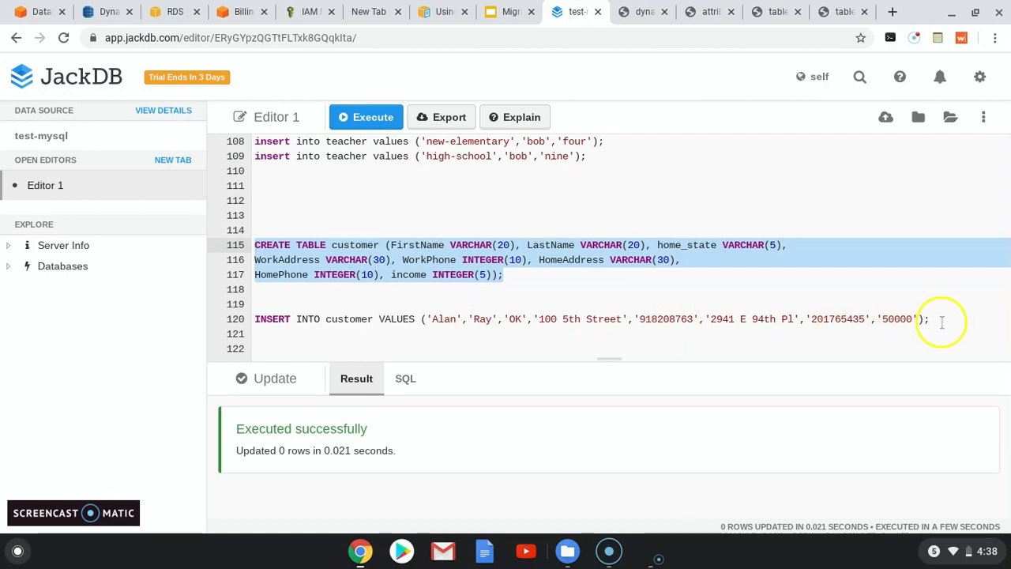
{"action": "left_click_drag", "start_coordinate": [934, 319], "coordinate": [246, 324]}
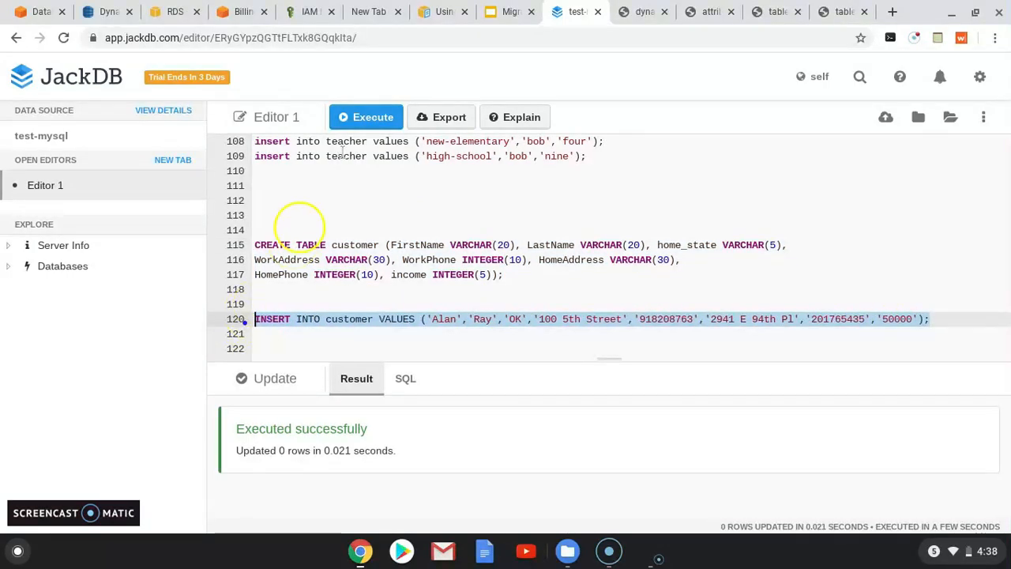
{"action": "left_click", "coordinate": [363, 117]}
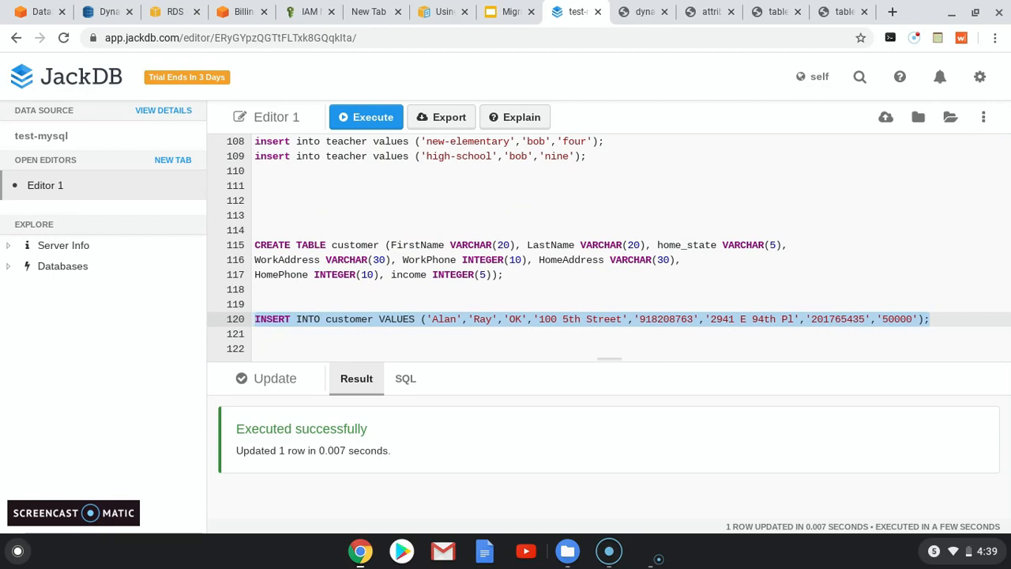
- In AWS DMS, start migration task cloudbhai-task4 with the cloudbhai-replication instance, source endpoint "source" and target endpoint "target"
{"action": "left_click", "coordinate": [33, 12]}
{"action": "left_click", "coordinate": [923, 149]}
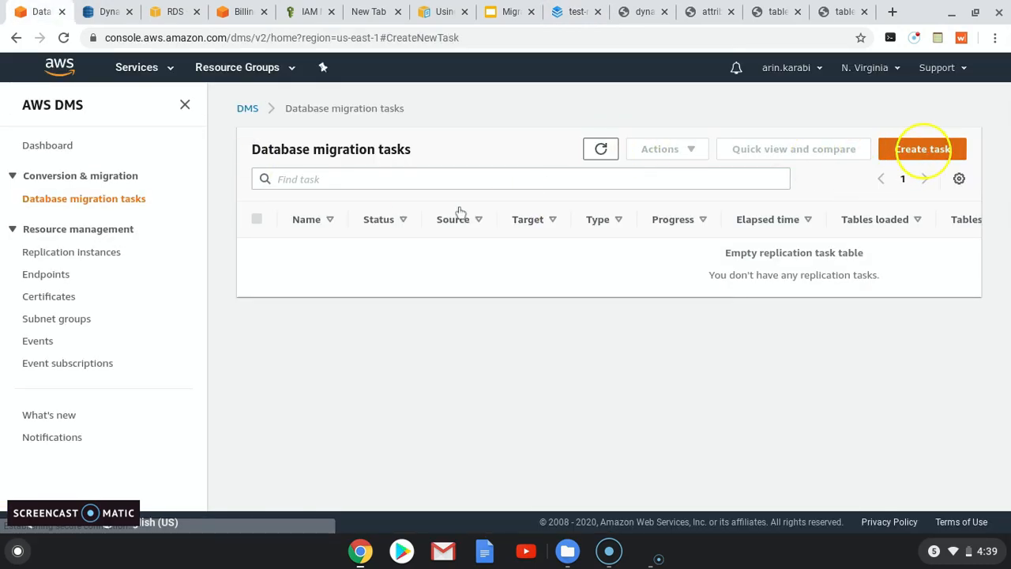
{"action": "left_click", "coordinate": [352, 252]}
{"action": "type", "text": "cloudbhai-task4"}
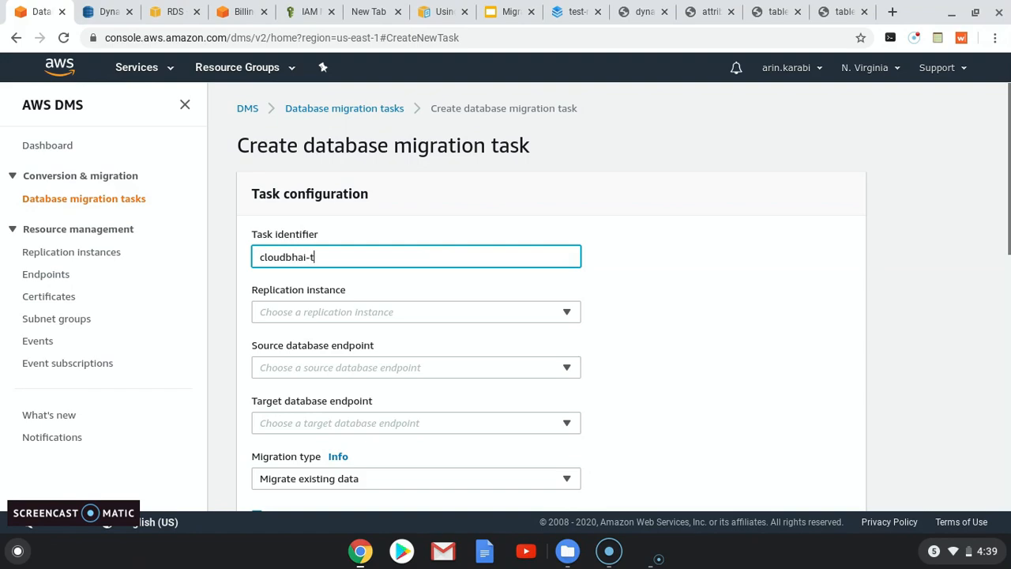
{"action": "left_click", "coordinate": [320, 314]}
{"action": "left_click", "coordinate": [289, 354]}
{"action": "left_click", "coordinate": [299, 368]}
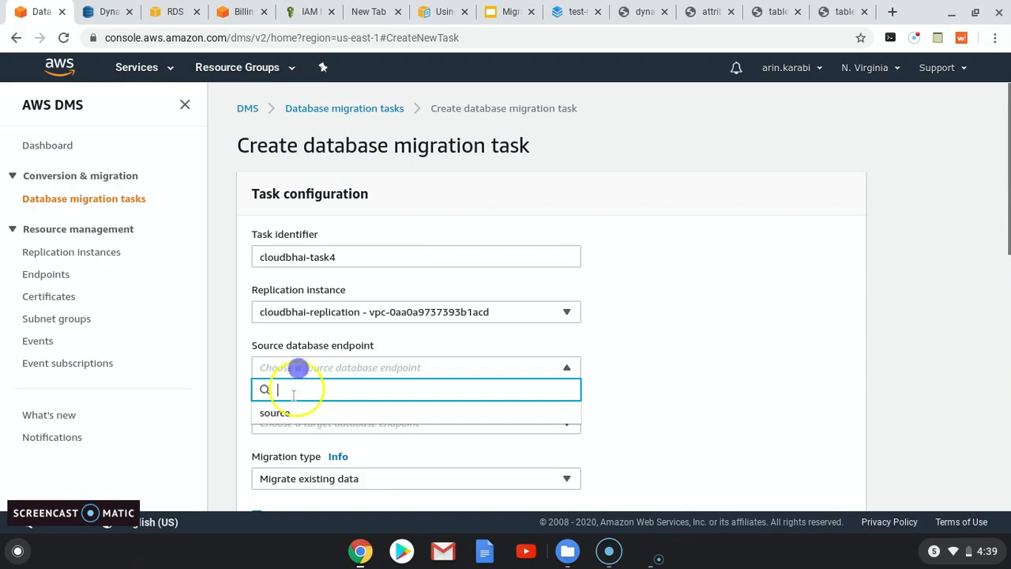
{"action": "left_click", "coordinate": [272, 414]}
{"action": "left_click", "coordinate": [294, 423]}
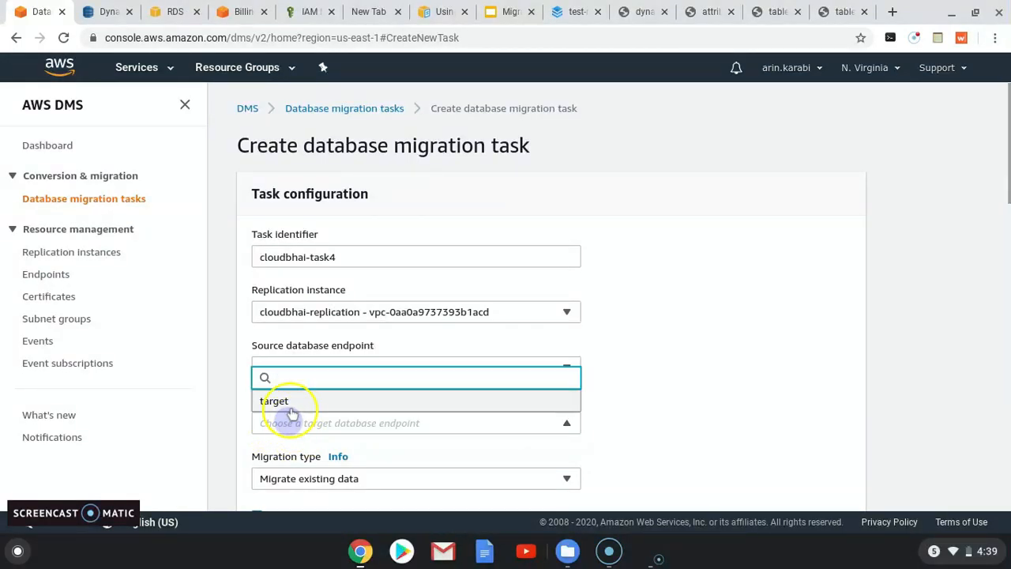
{"action": "left_click", "coordinate": [289, 402]}
- Replace the task's JSON table mappings with the first customer_t rules block from table_mapping_dynamodb-2.txt
{"action": "scroll", "coordinate": [340, 426], "scroll_direction": "down", "scroll_amount": 4}
{"action": "scroll", "coordinate": [466, 423], "scroll_direction": "down", "scroll_amount": 4}
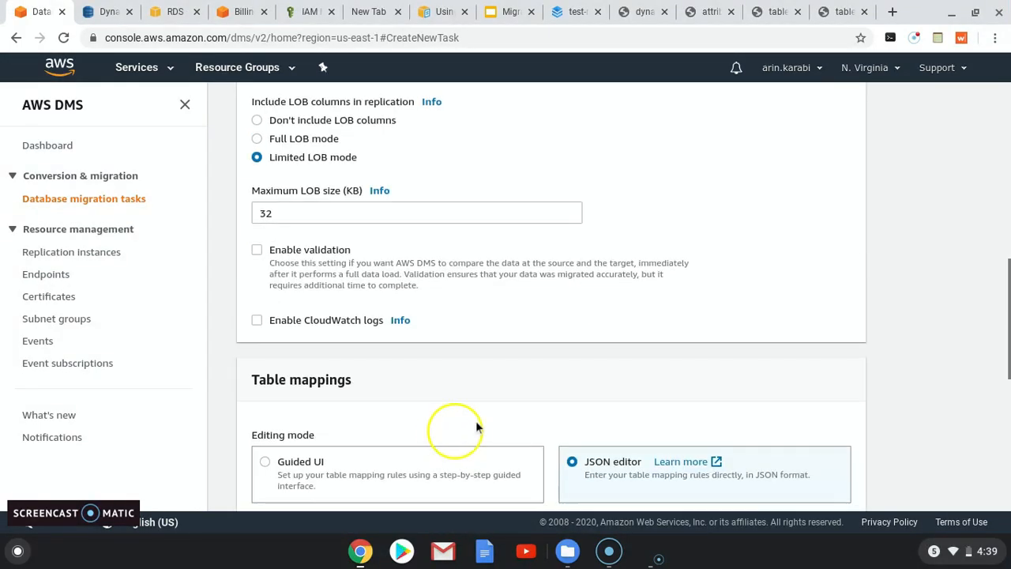
{"action": "left_click", "coordinate": [839, 12]}
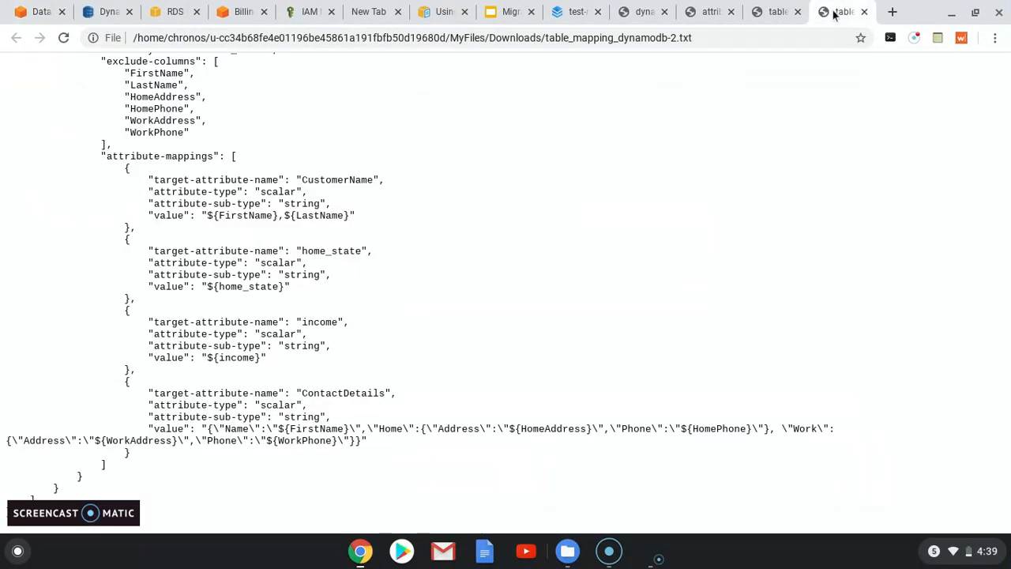
{"action": "scroll", "coordinate": [343, 287], "scroll_direction": "up", "scroll_amount": 5}
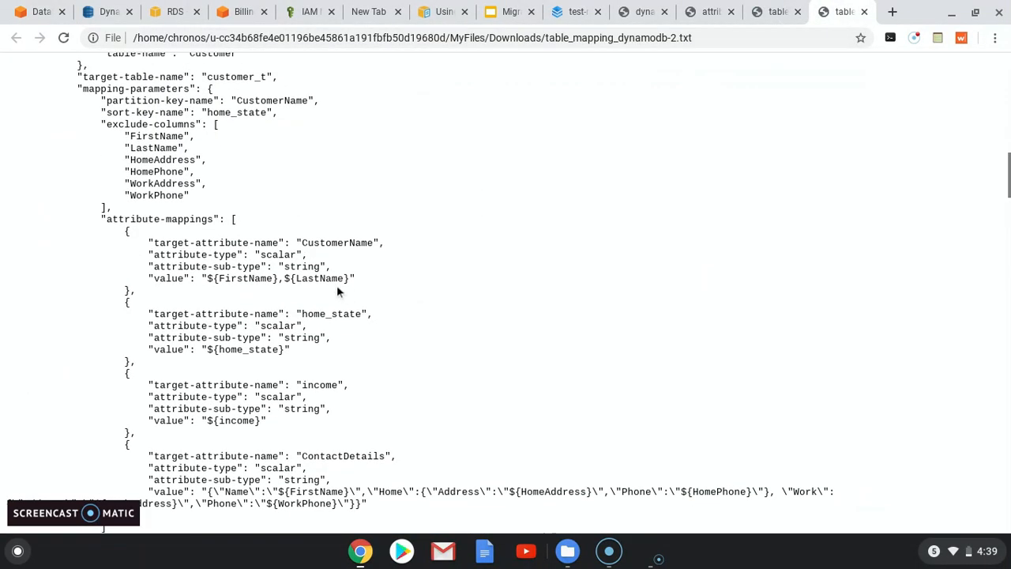
{"action": "scroll", "coordinate": [156, 225], "scroll_direction": "up", "scroll_amount": 2}
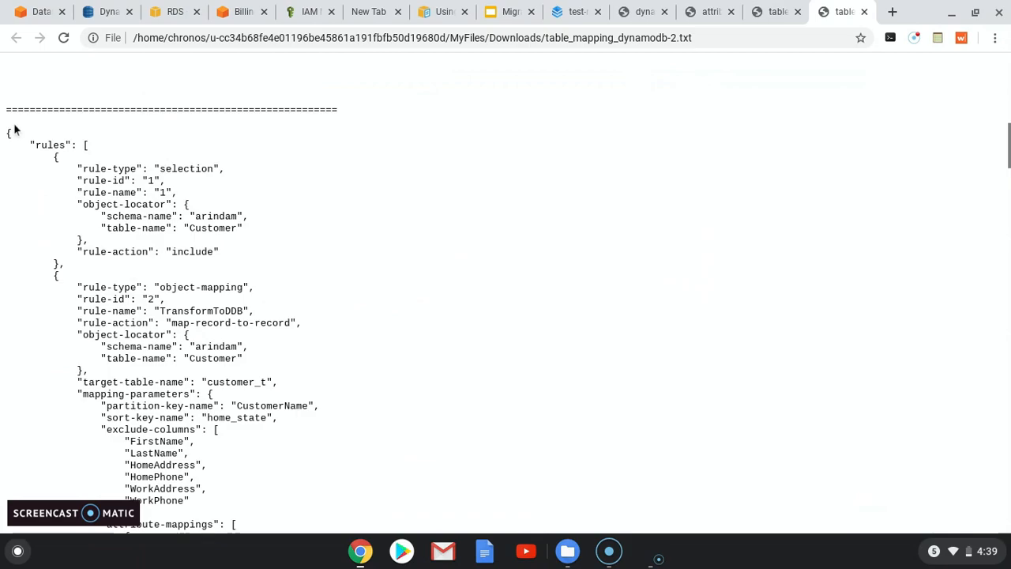
{"action": "left_click_drag", "start_coordinate": [10, 134], "coordinate": [106, 350]}
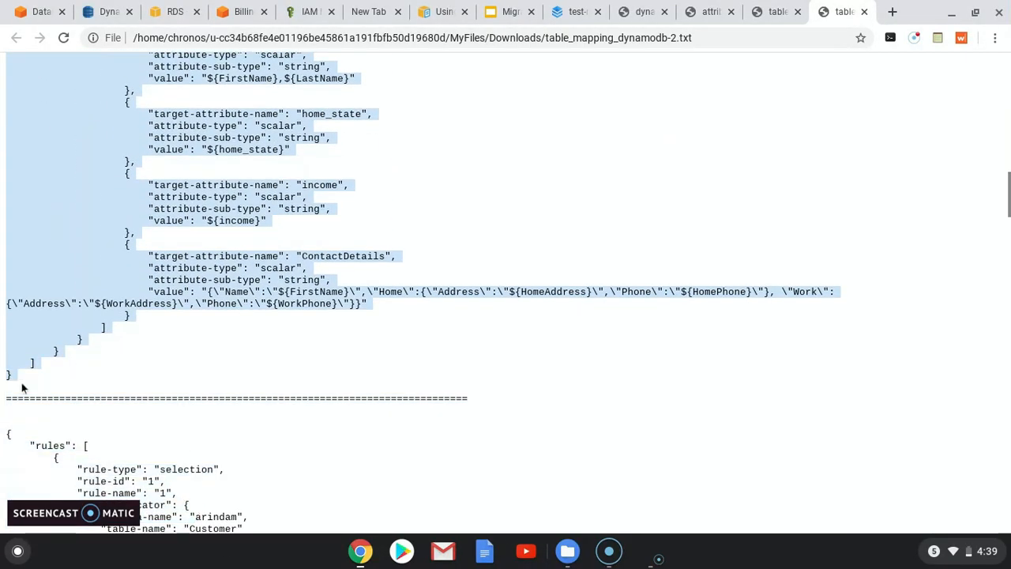
{"action": "left_click", "coordinate": [35, 12]}
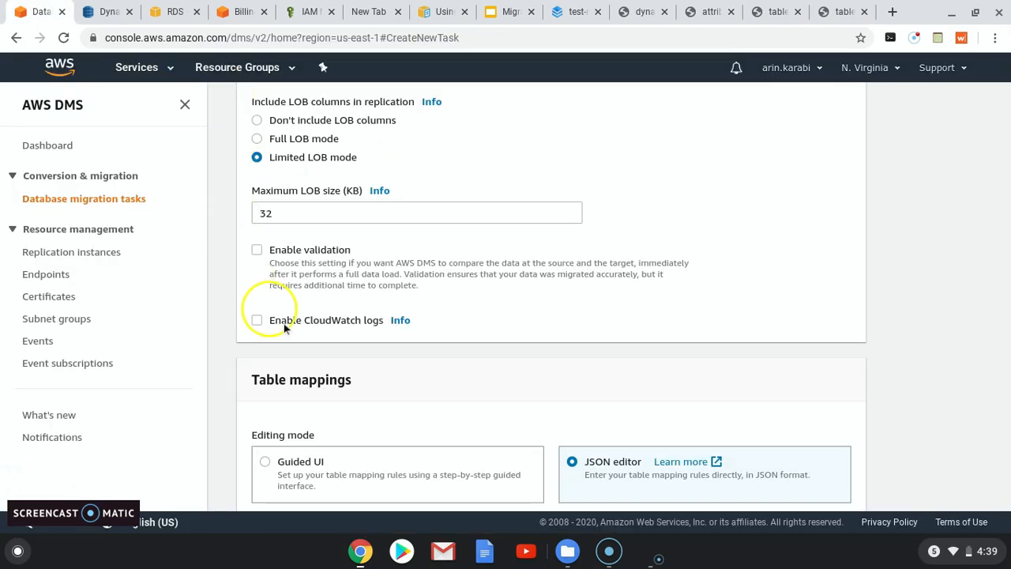
{"action": "scroll", "coordinate": [320, 375], "scroll_direction": "down", "scroll_amount": 3}
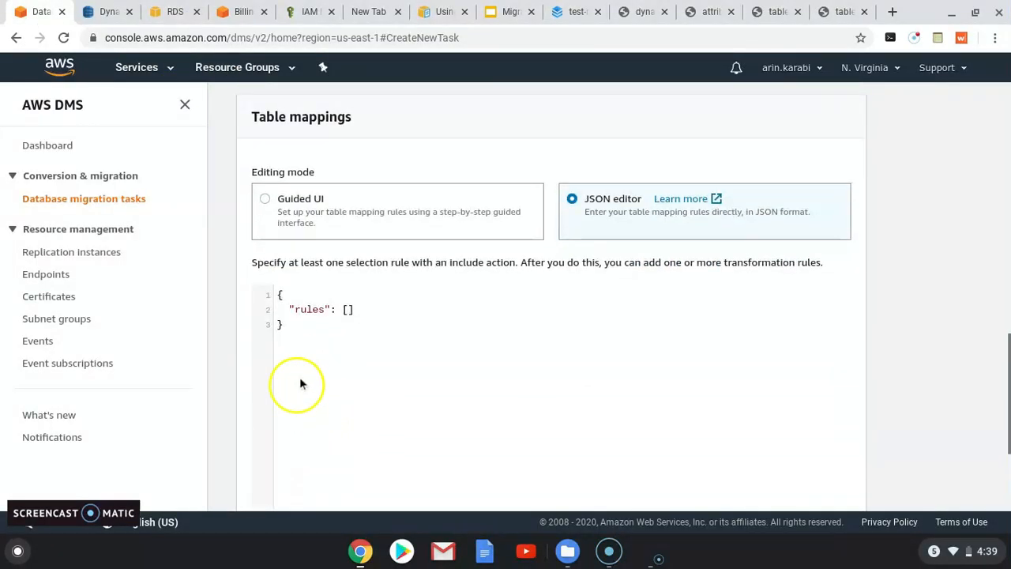
{"action": "left_click", "coordinate": [289, 323]}
{"action": "key", "text": "ctrl+a"}
{"action": "key", "text": "ctrl+v"}
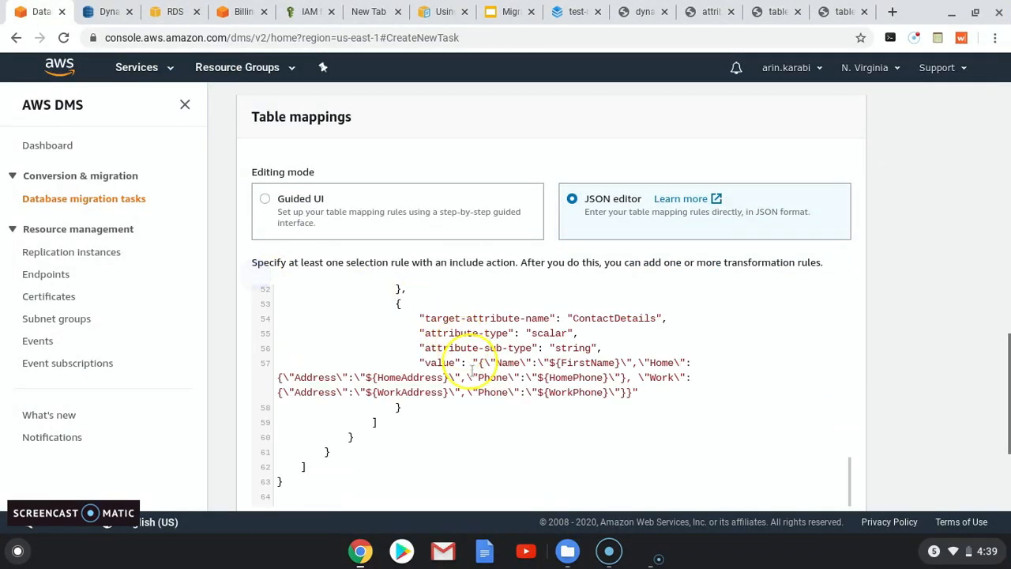
- In the selection rule's object locator, set the schema name to cloudbhai and the table name to lowercase customer
{"action": "scroll", "coordinate": [474, 371], "scroll_direction": "up", "scroll_amount": 15}
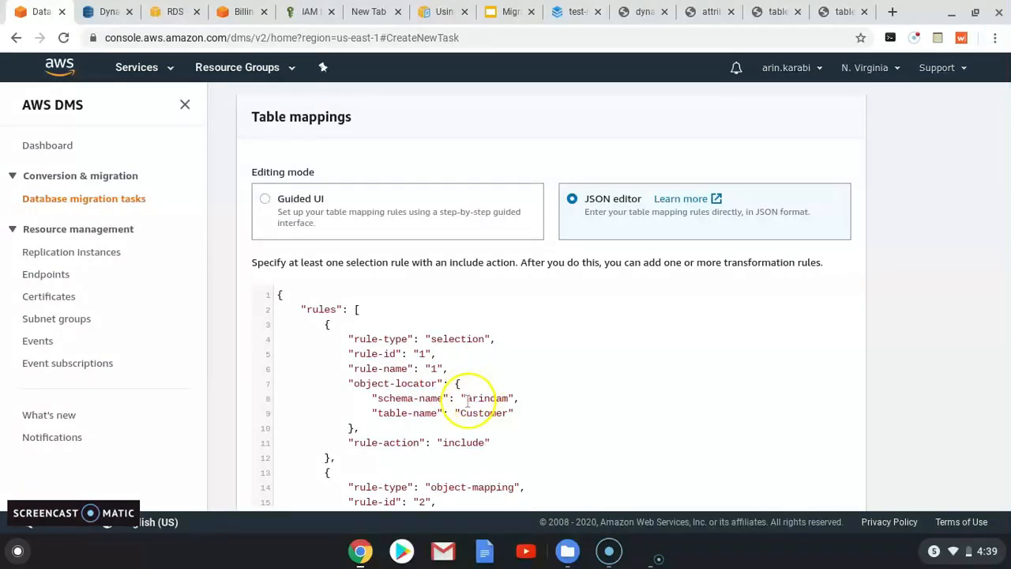
{"action": "left_click_drag", "start_coordinate": [465, 398], "coordinate": [504, 397]}
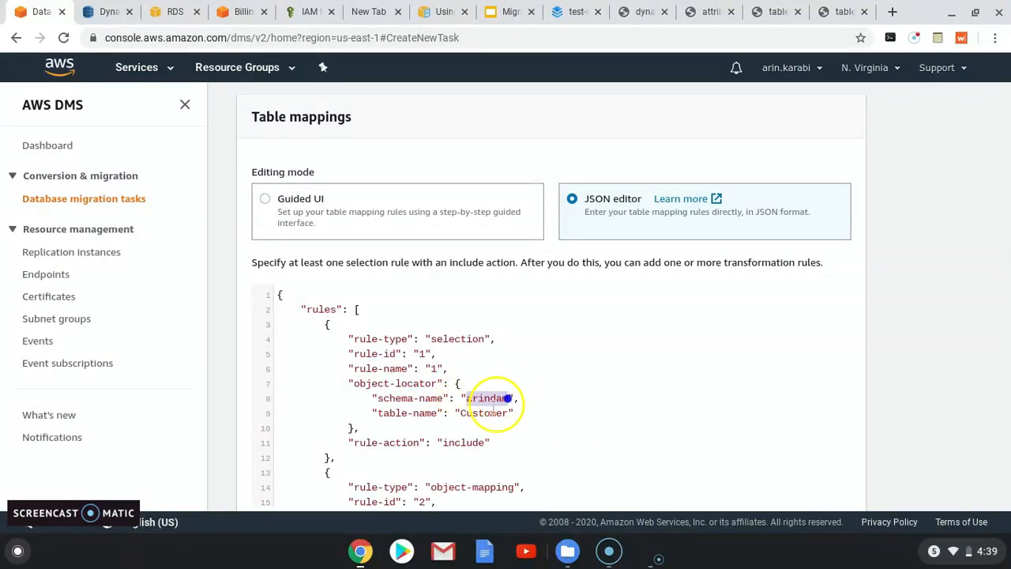
{"action": "type", "text": "cloudbh"}
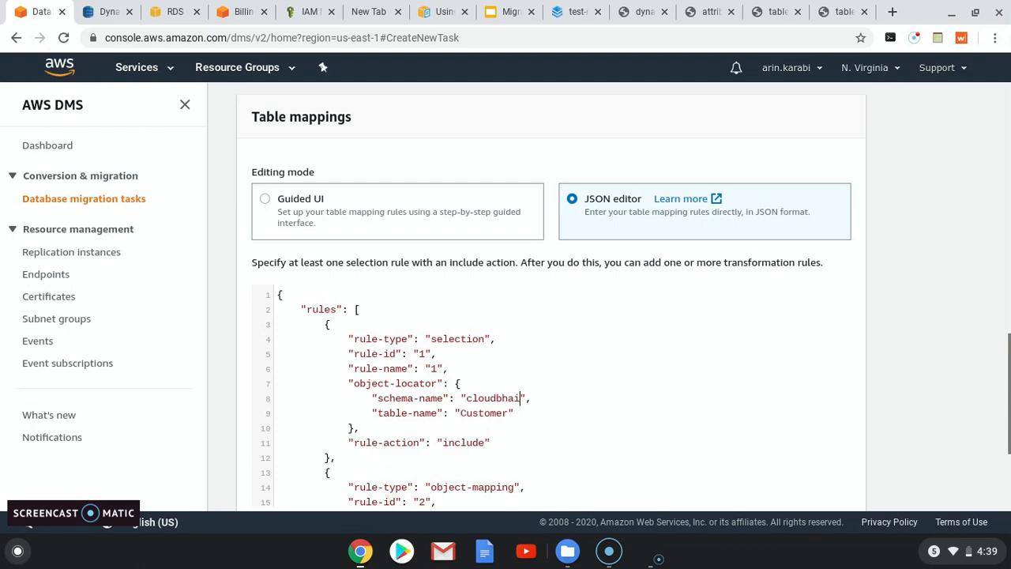
{"action": "type", "text": "ai"}
{"action": "scroll", "coordinate": [469, 371], "scroll_direction": "down", "scroll_amount": 2}
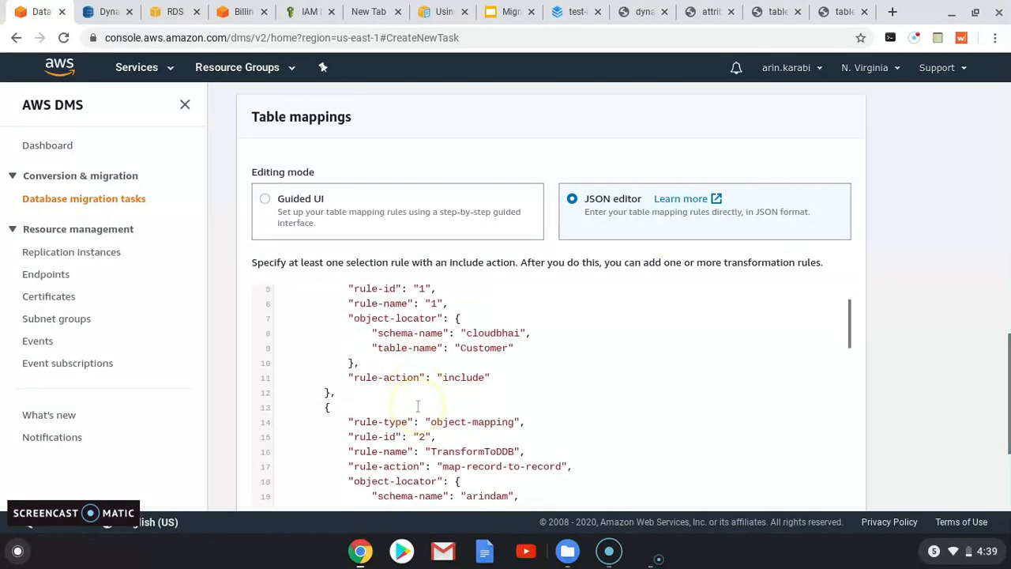
{"action": "left_click", "coordinate": [464, 345]}
{"action": "key", "text": "BackSpace"}
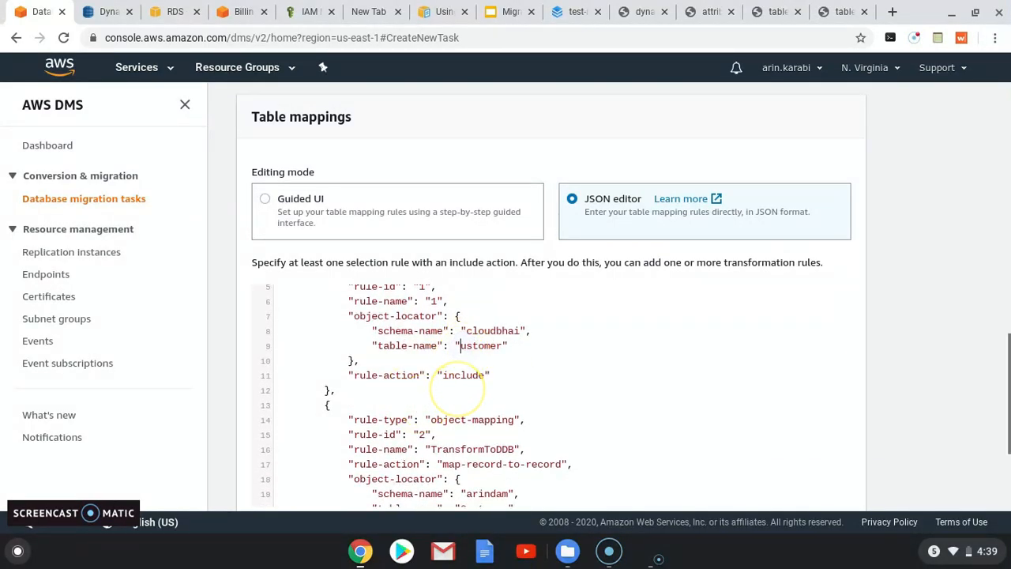
- In the object-mapping rule's object locator, set the schema name to cloudbhai and the table name to lowercase customer
{"action": "scroll", "coordinate": [459, 403], "scroll_direction": "down", "scroll_amount": 1}
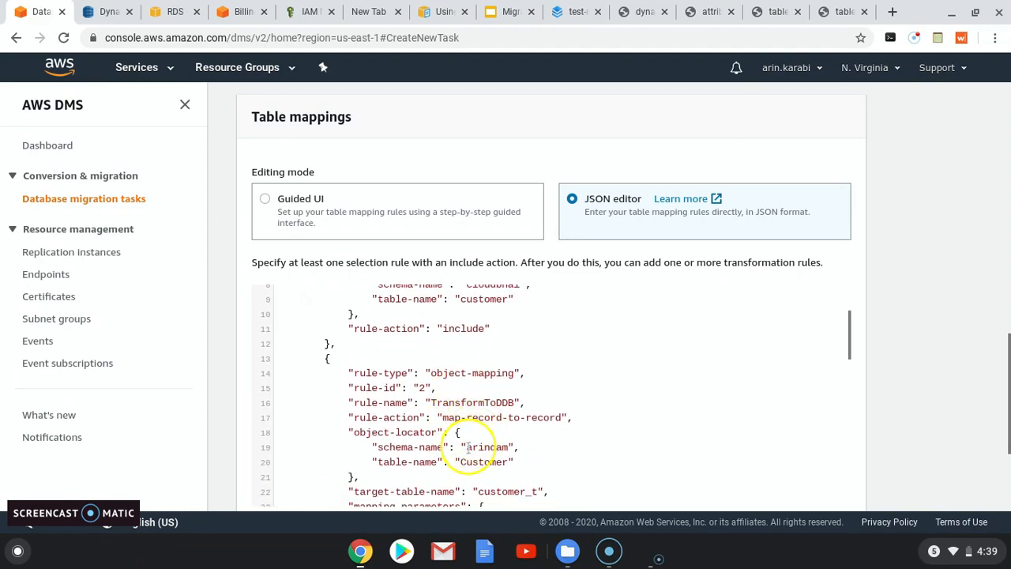
{"action": "left_click_drag", "start_coordinate": [467, 447], "coordinate": [509, 448]}
{"action": "type", "text": "cloudbh"}
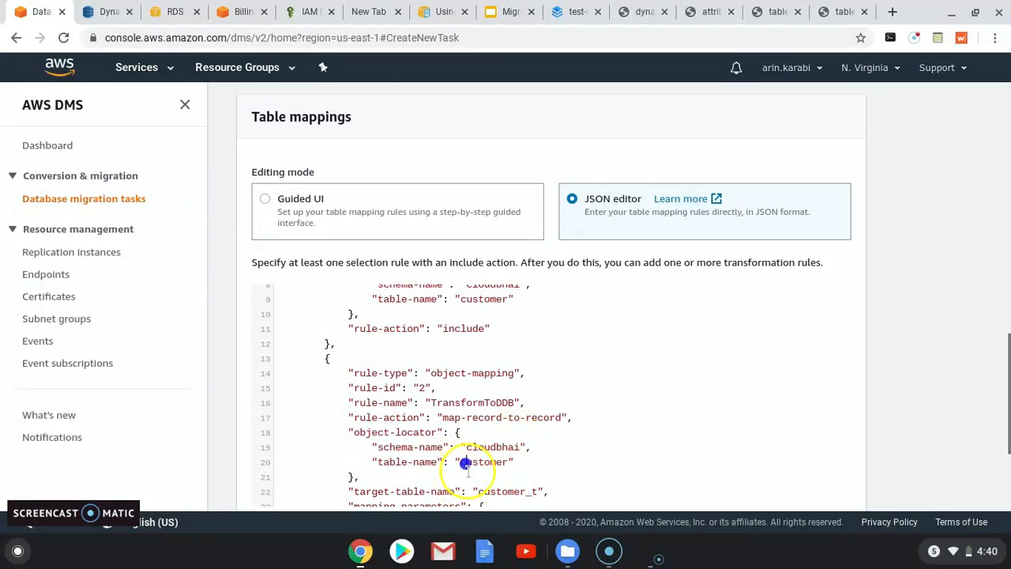
{"action": "key", "text": "BackSpace"}
{"action": "type", "text": "s"}
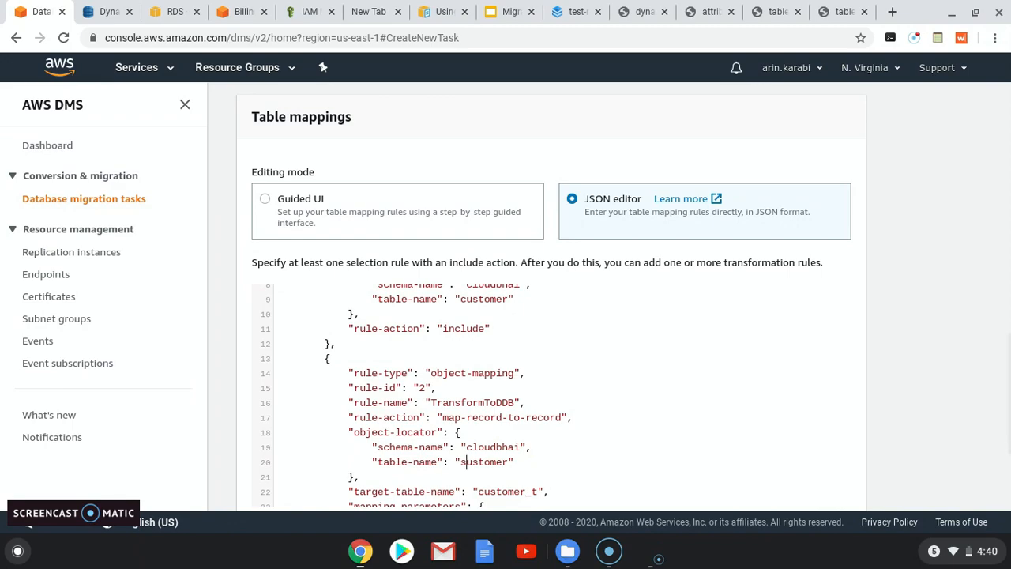
- Check the target table name in the mapping rule, and open the policies list in the AWS IAM console
{"action": "scroll", "coordinate": [493, 497], "scroll_direction": "down", "scroll_amount": 2}
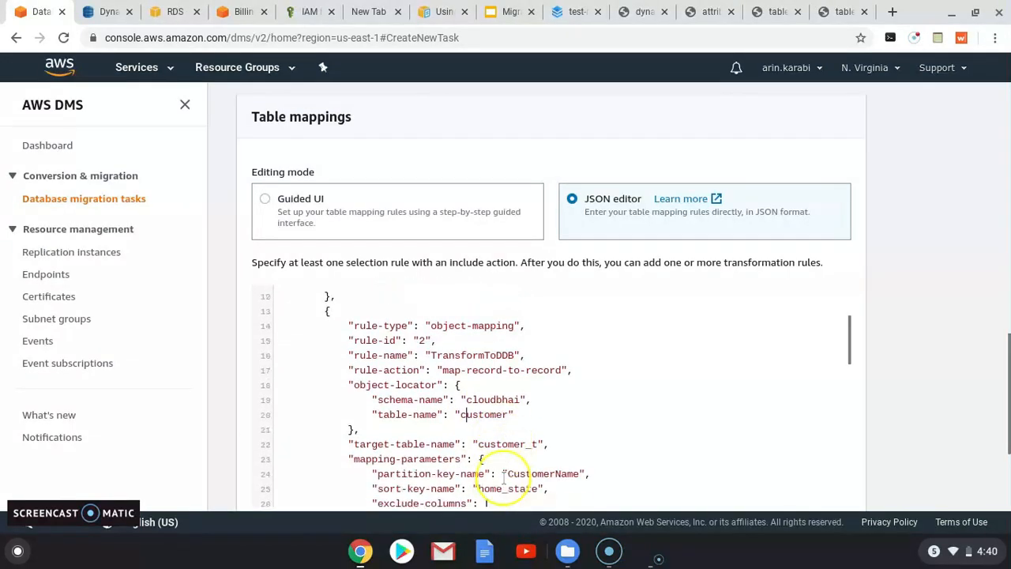
{"action": "left_click_drag", "start_coordinate": [478, 427], "coordinate": [541, 426]}
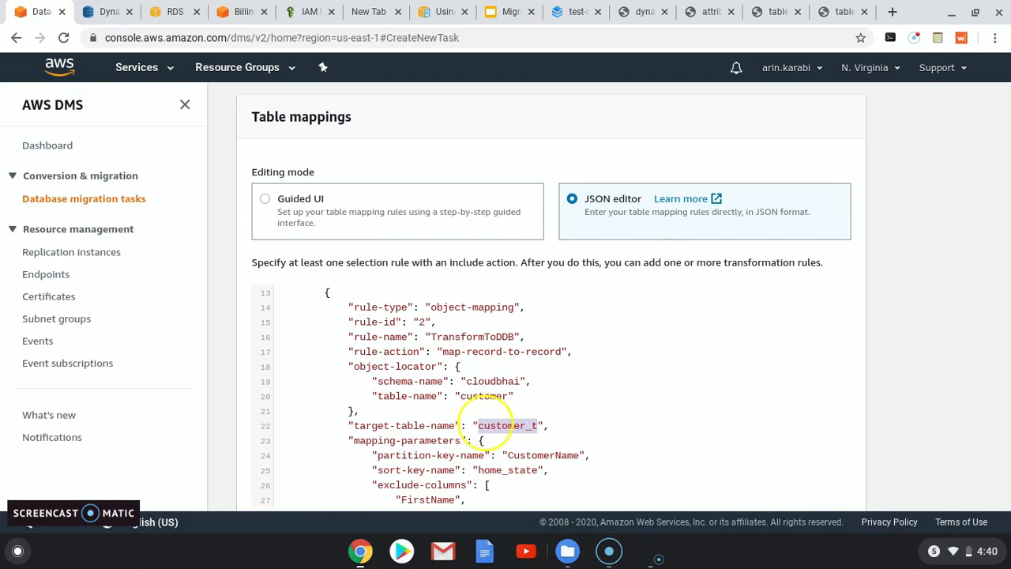
{"action": "left_click", "coordinate": [169, 13]}
{"action": "left_click", "coordinate": [109, 11]}
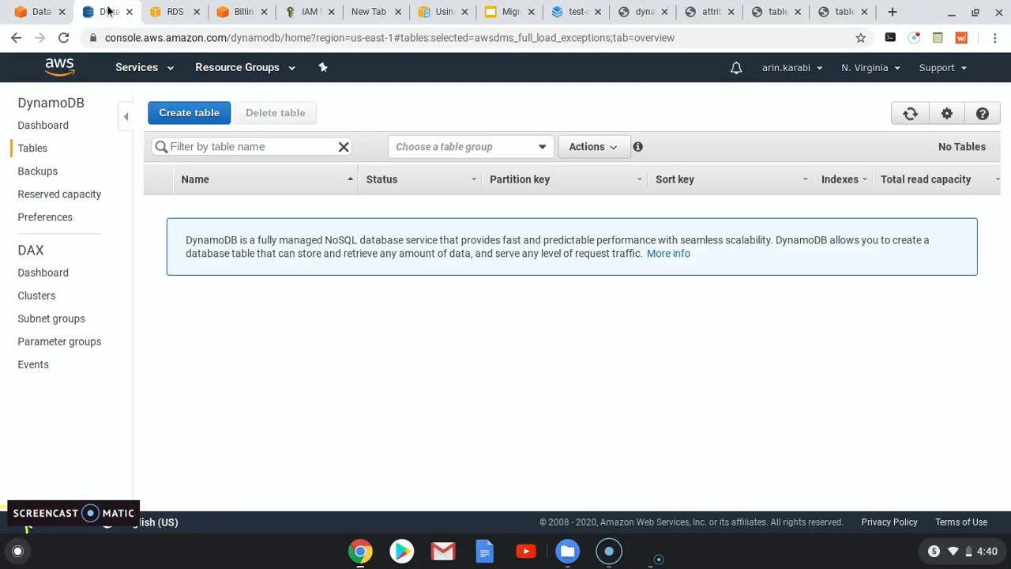
{"action": "left_click", "coordinate": [169, 16]}
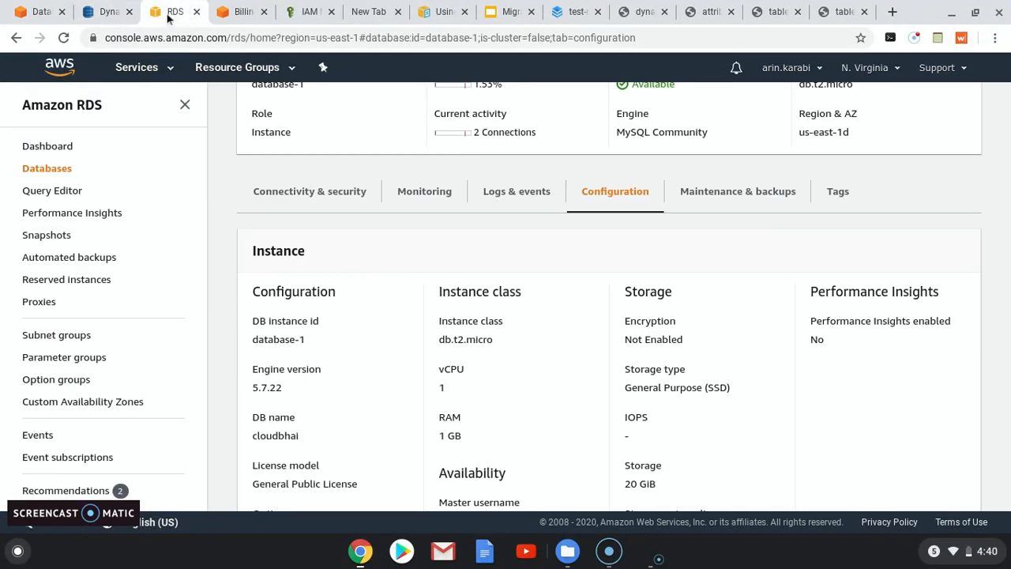
{"action": "left_click", "coordinate": [169, 68]}
{"action": "left_click", "coordinate": [45, 241]}
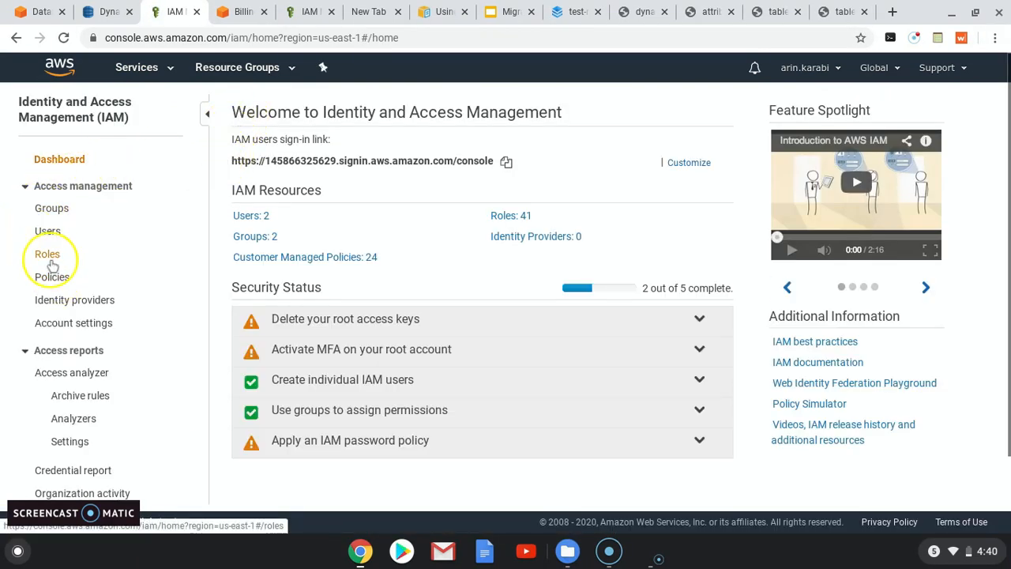
{"action": "left_click", "coordinate": [62, 286]}
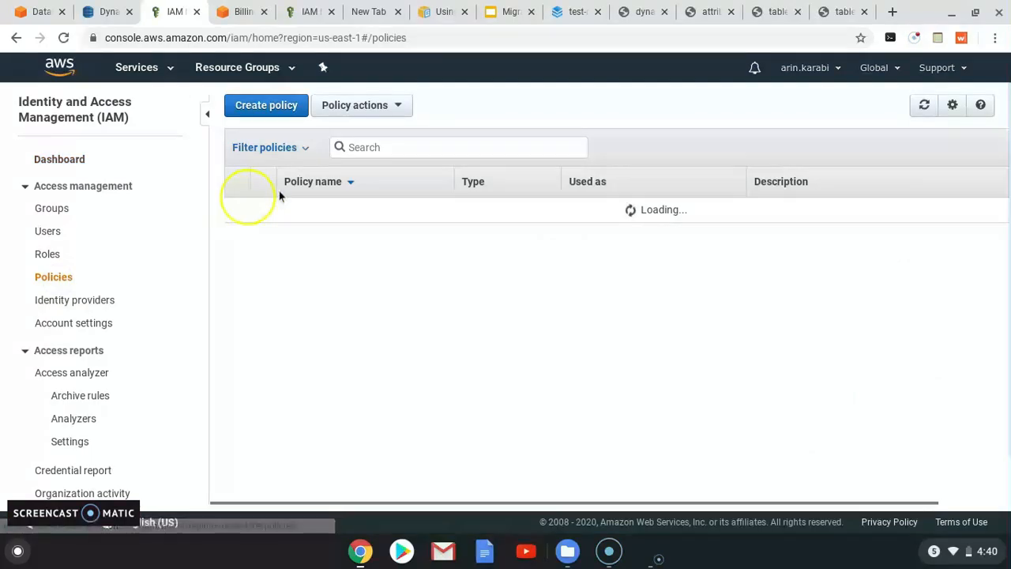
- Search the policies for DMS and open DMS-Dynamodb-policy for editing as JSON at its Resource list
{"action": "left_click", "coordinate": [375, 145]}
{"action": "type", "text": "DMS"}
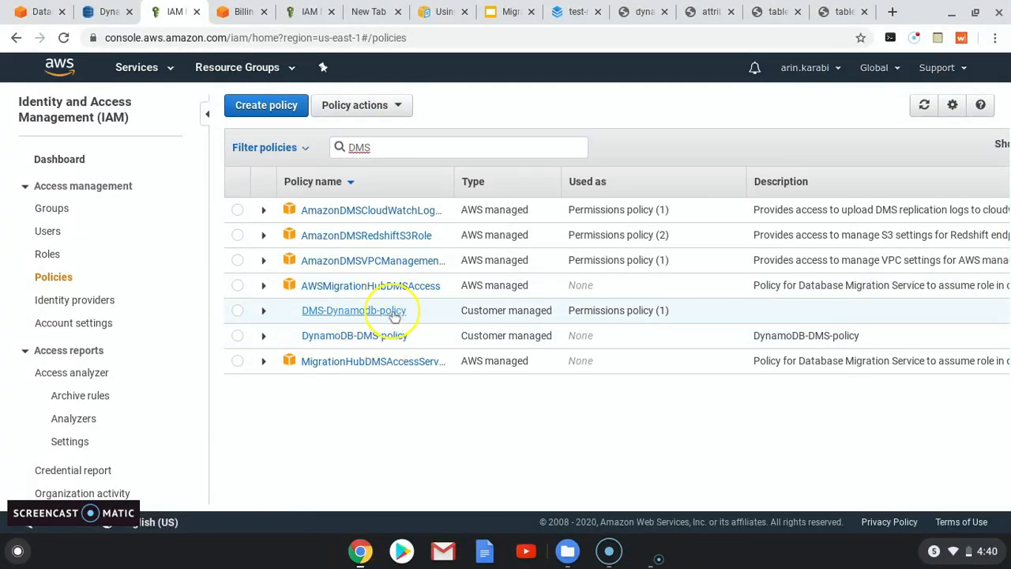
{"action": "left_click", "coordinate": [356, 311]}
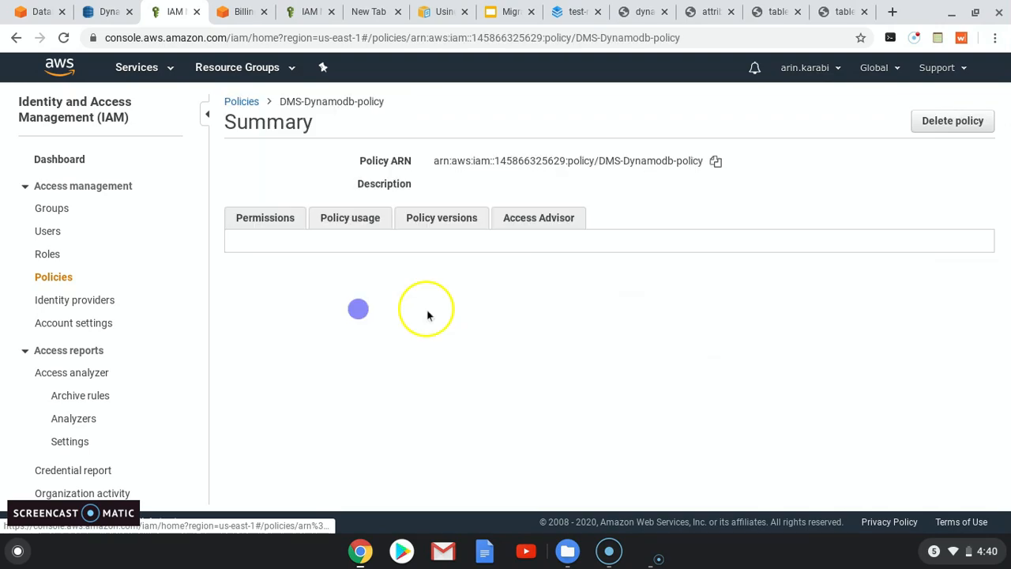
{"action": "scroll", "coordinate": [411, 343], "scroll_direction": "down", "scroll_amount": 1}
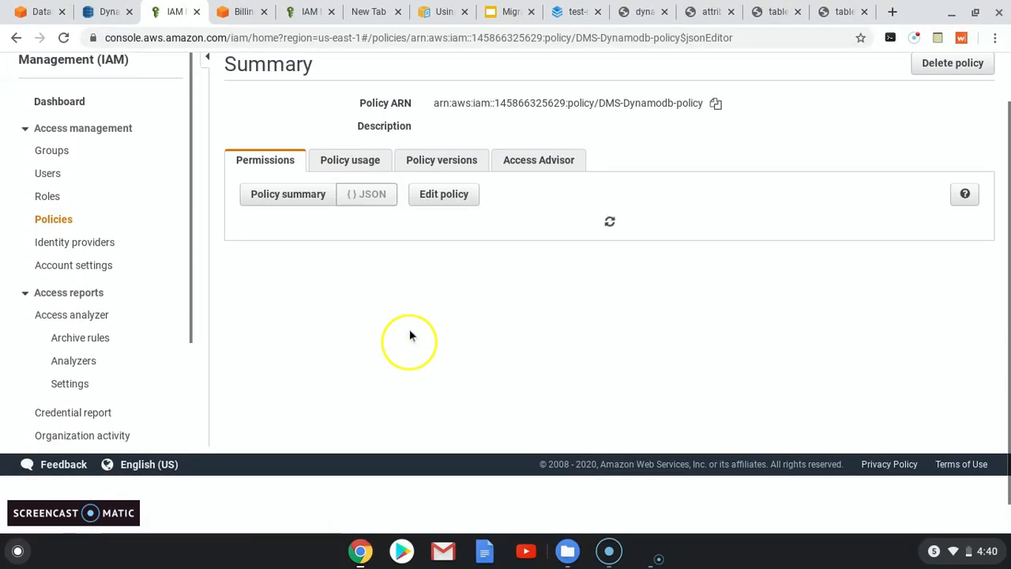
{"action": "left_click", "coordinate": [445, 195]}
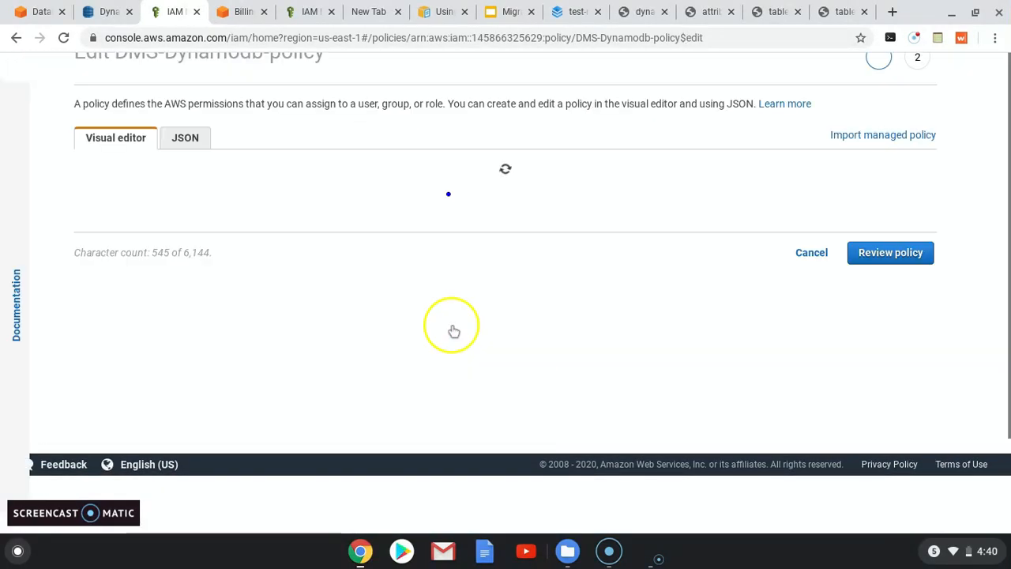
{"action": "left_click", "coordinate": [187, 132]}
{"action": "scroll", "coordinate": [426, 284], "scroll_direction": "down", "scroll_amount": 4}
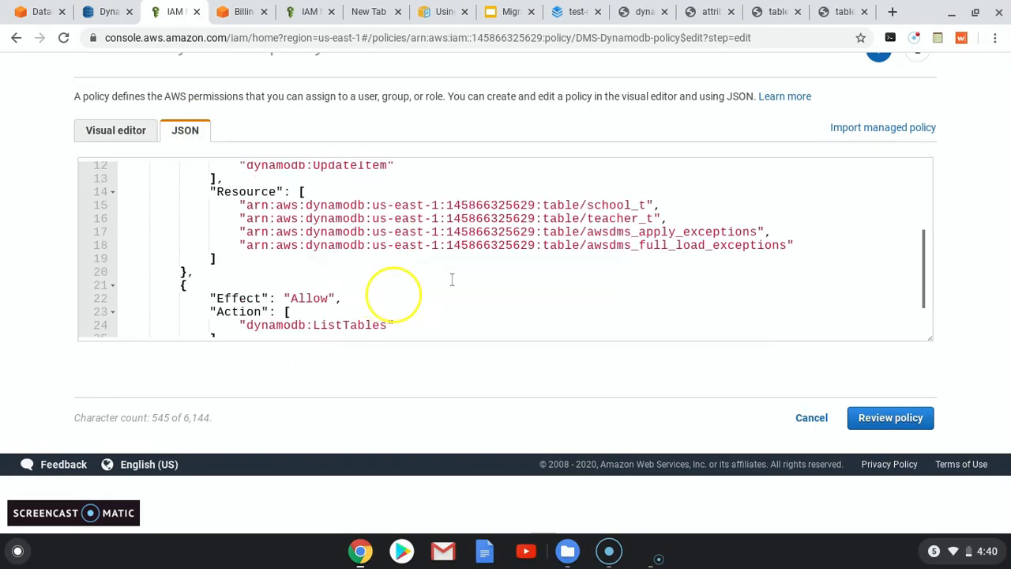
- Duplicate the teacher_t ARN in the policy's Resource list, change the copy's table to customer_t, and save the policy changes
{"action": "left_click_drag", "start_coordinate": [667, 219], "coordinate": [239, 219]}
{"action": "key", "text": "ctrl+c"}
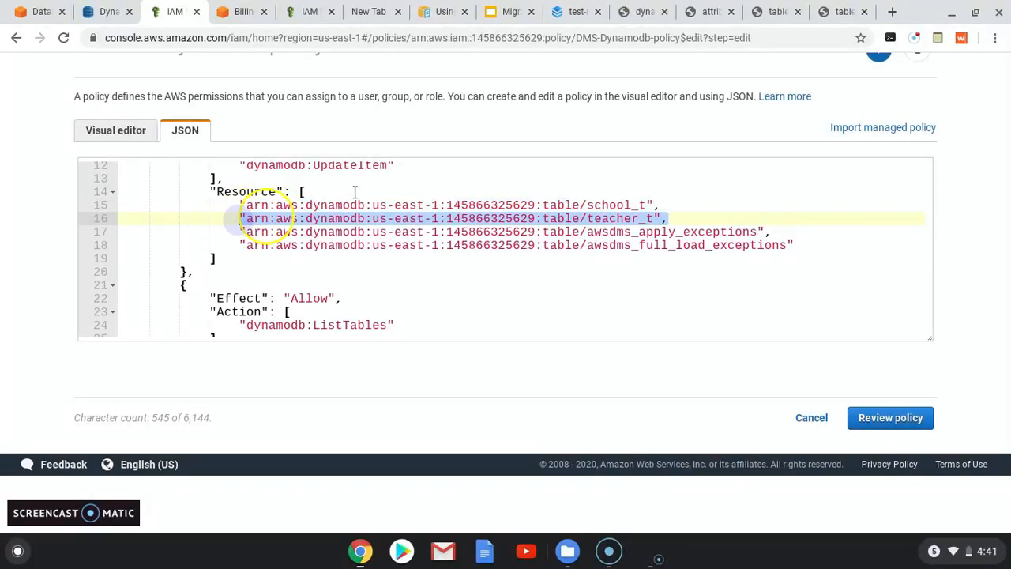
{"action": "left_click", "coordinate": [668, 218]}
{"action": "key", "text": "Return"}
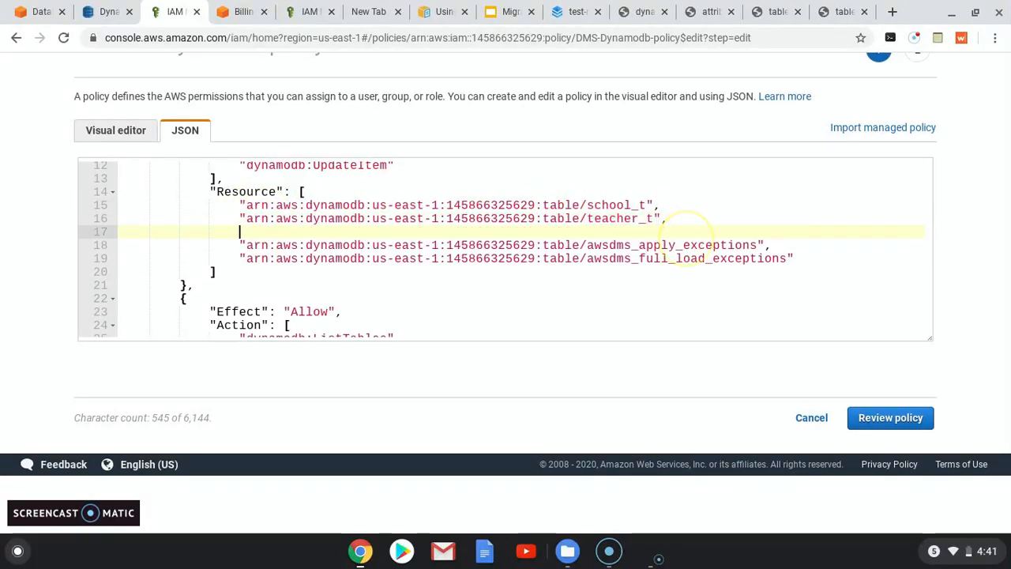
{"action": "key", "text": "ctrl+v"}
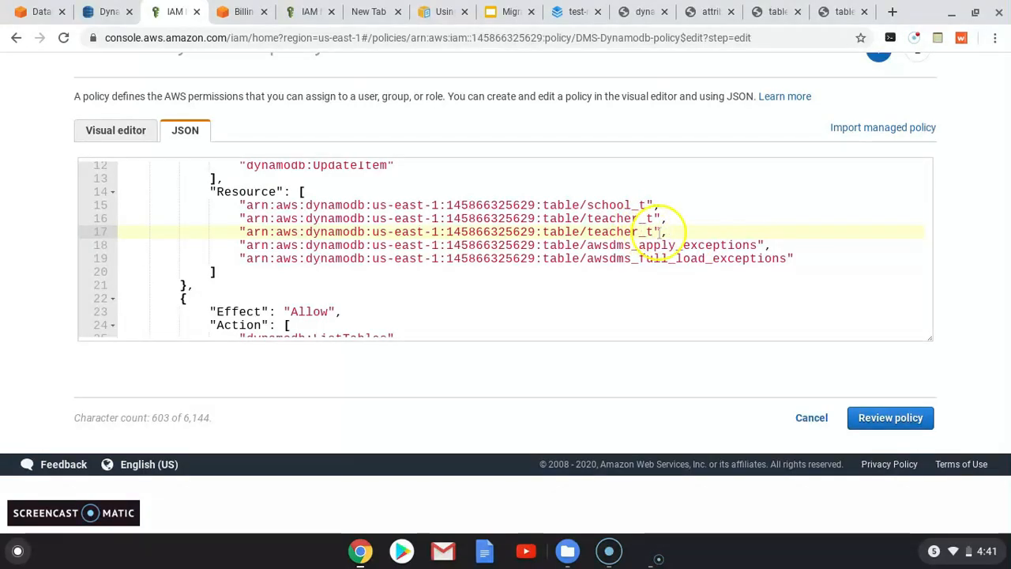
{"action": "left_click_drag", "start_coordinate": [653, 231], "coordinate": [588, 231]}
{"action": "left_click", "coordinate": [623, 231]}
{"action": "type", "text": "custom"}
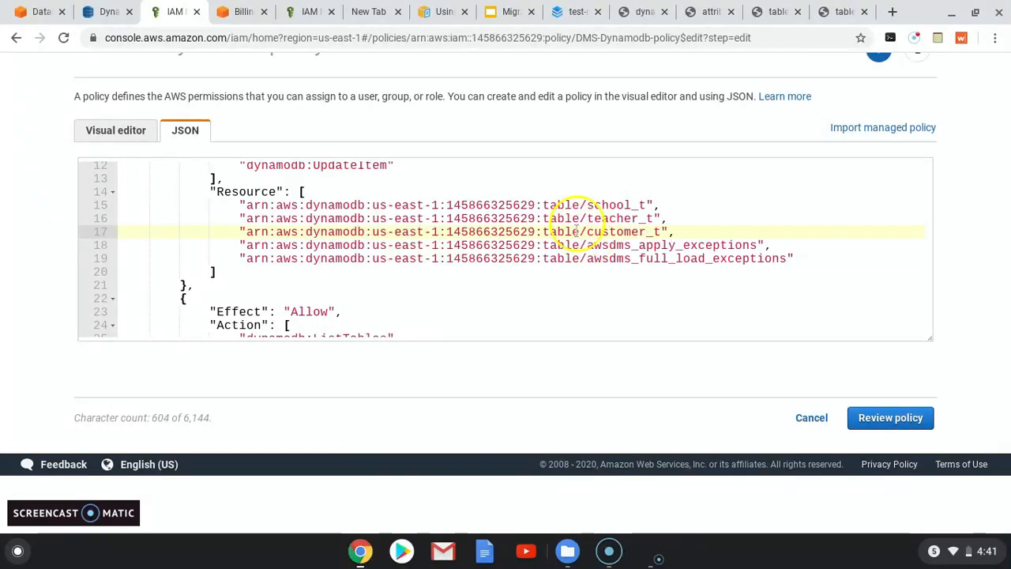
{"action": "left_click", "coordinate": [886, 419]}
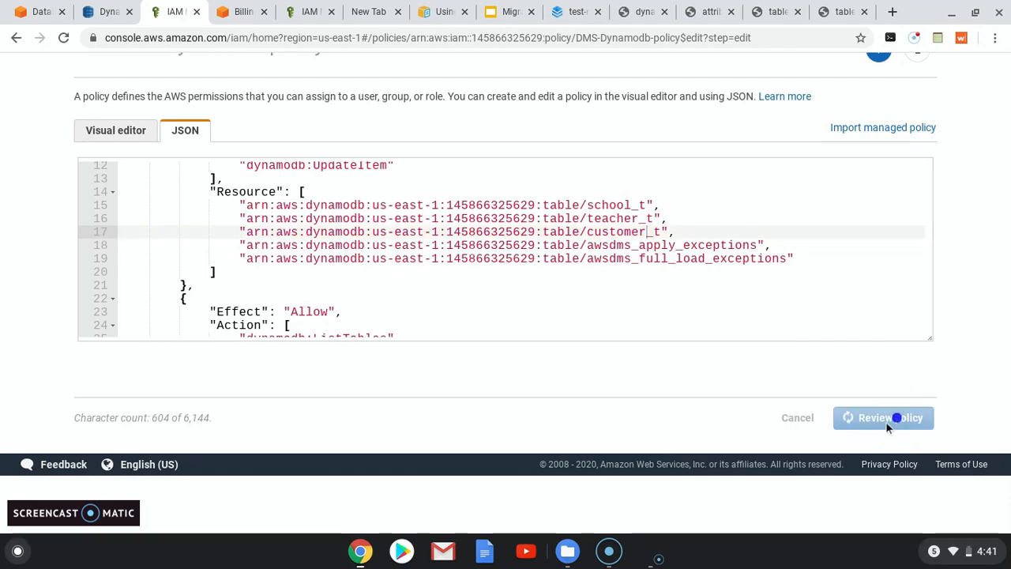
{"action": "left_click", "coordinate": [881, 383]}
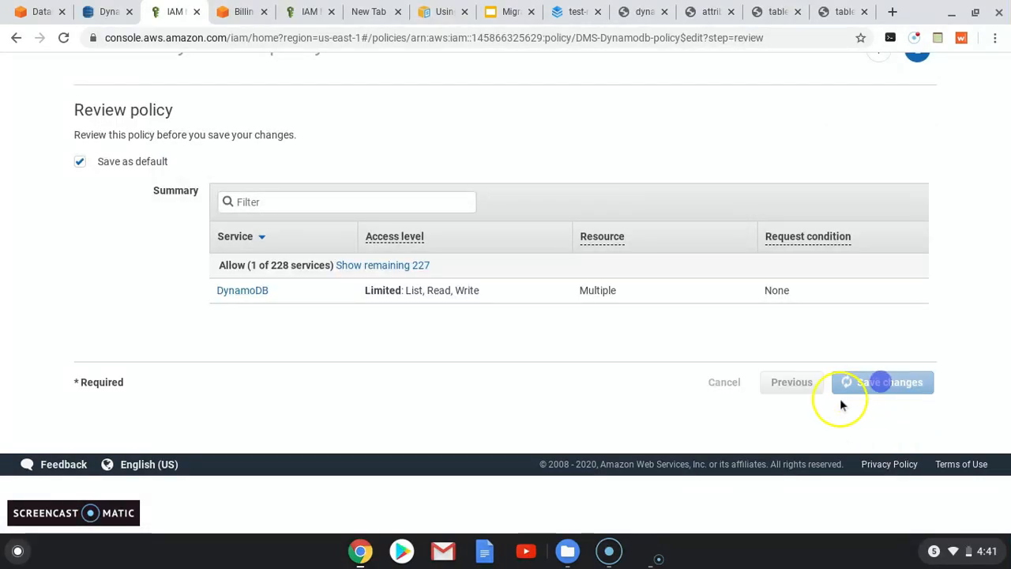
- Return to the DMS task form and review the object-mapping rule's target table, partition key, sort key and excluded columns
{"action": "left_click", "coordinate": [20, 14]}
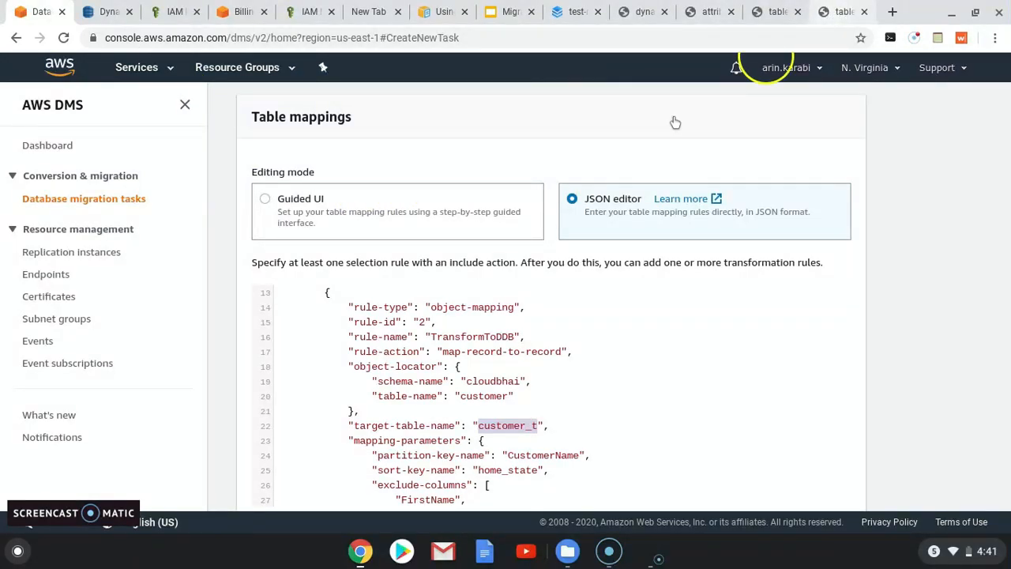
{"action": "scroll", "coordinate": [563, 395], "scroll_direction": "down", "scroll_amount": 1}
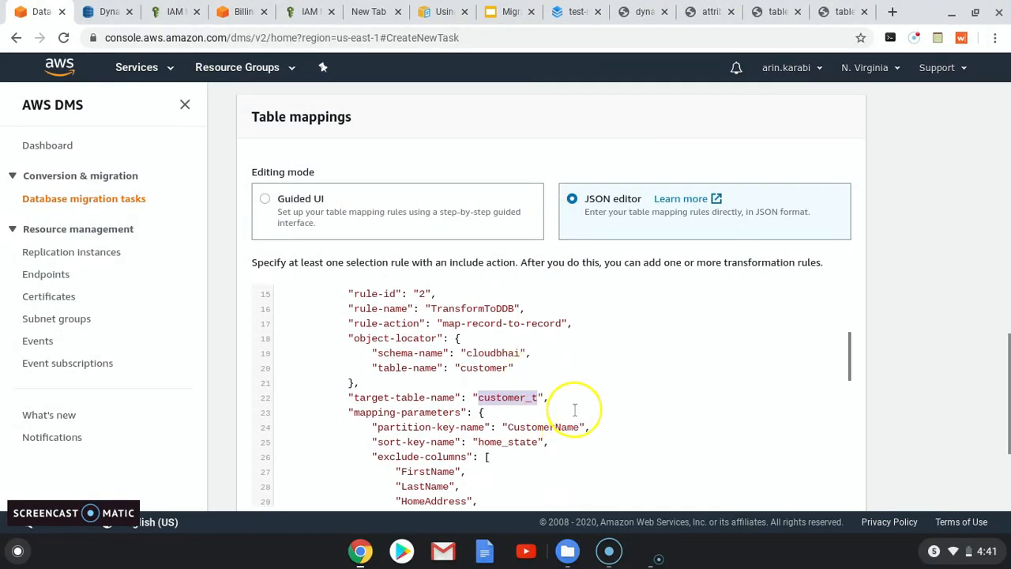
{"action": "left_click", "coordinate": [479, 398]}
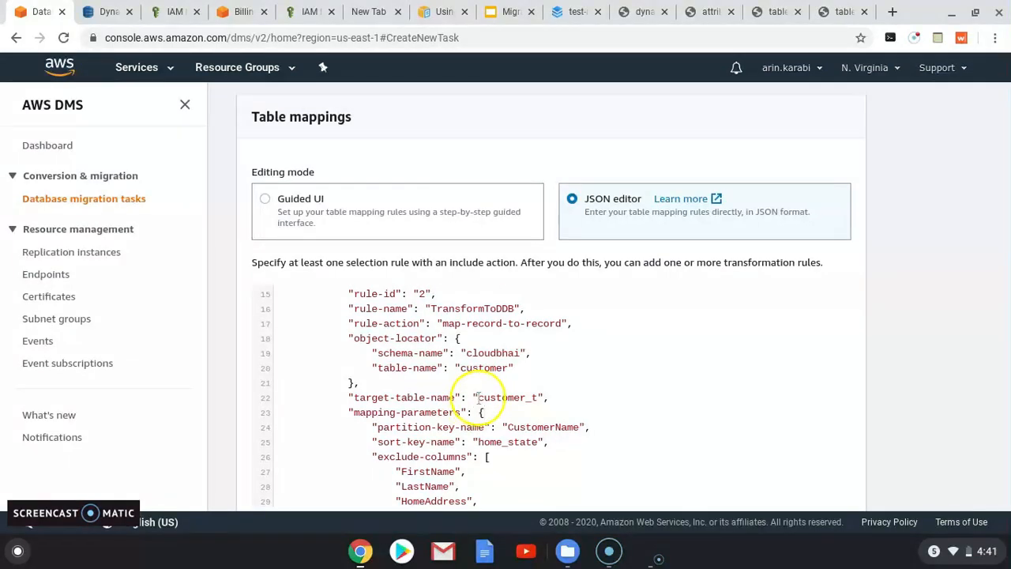
{"action": "scroll", "coordinate": [534, 440], "scroll_direction": "down", "scroll_amount": 1}
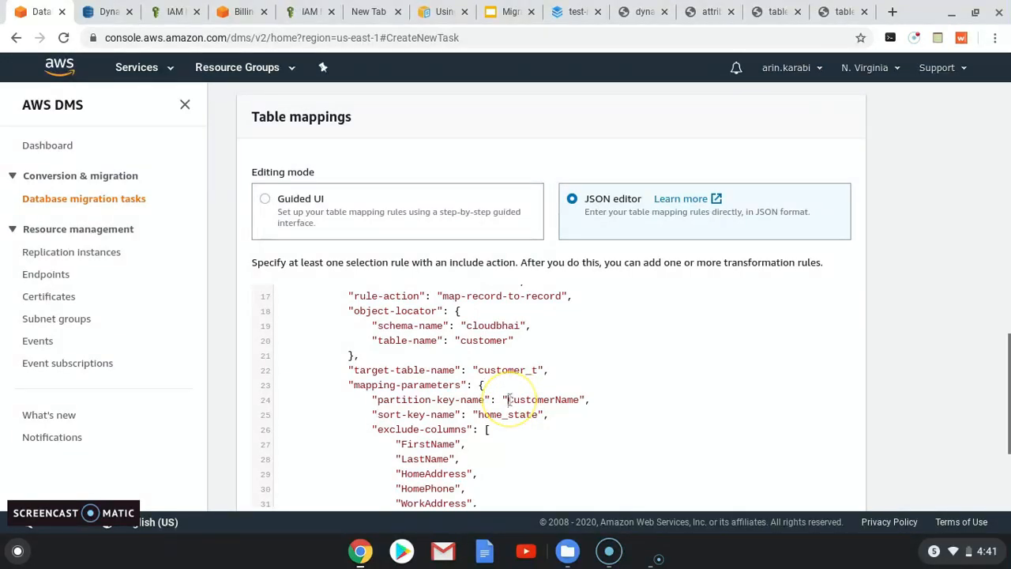
{"action": "left_click_drag", "start_coordinate": [509, 399], "coordinate": [583, 400]}
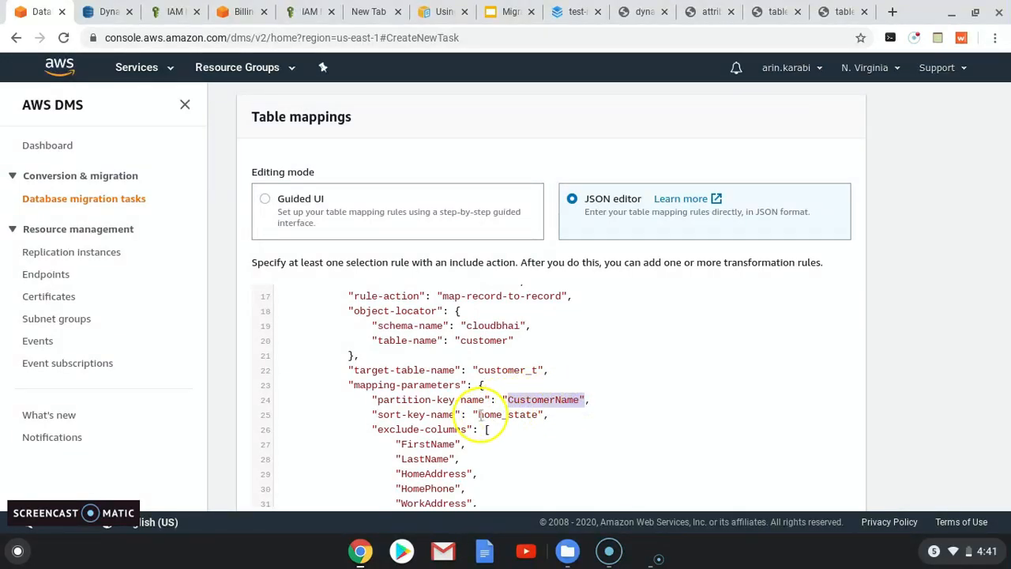
{"action": "left_click_drag", "start_coordinate": [479, 414], "coordinate": [542, 415]}
{"action": "scroll", "coordinate": [514, 429], "scroll_direction": "down", "scroll_amount": 1}
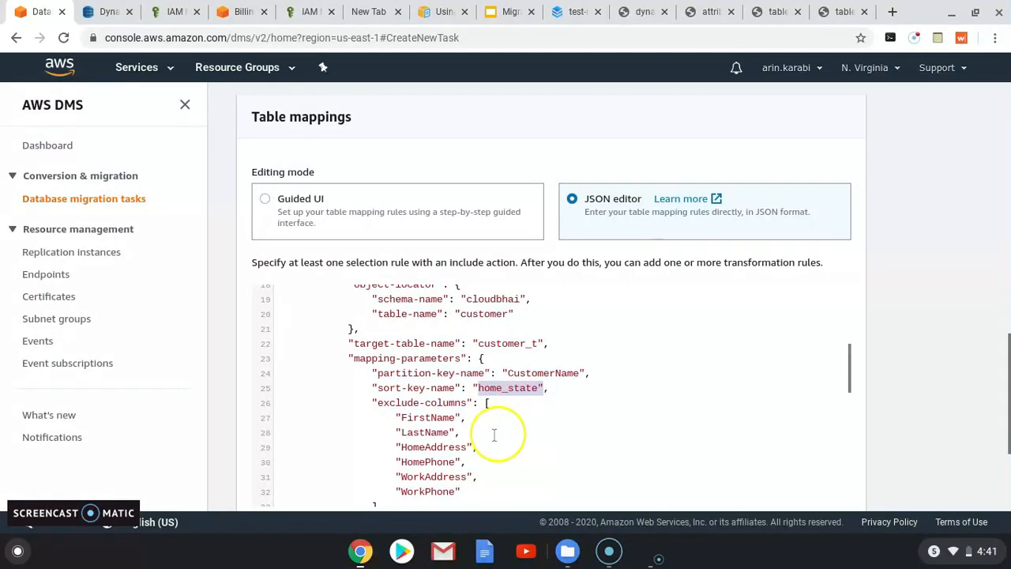
{"action": "scroll", "coordinate": [495, 435], "scroll_direction": "down", "scroll_amount": 1}
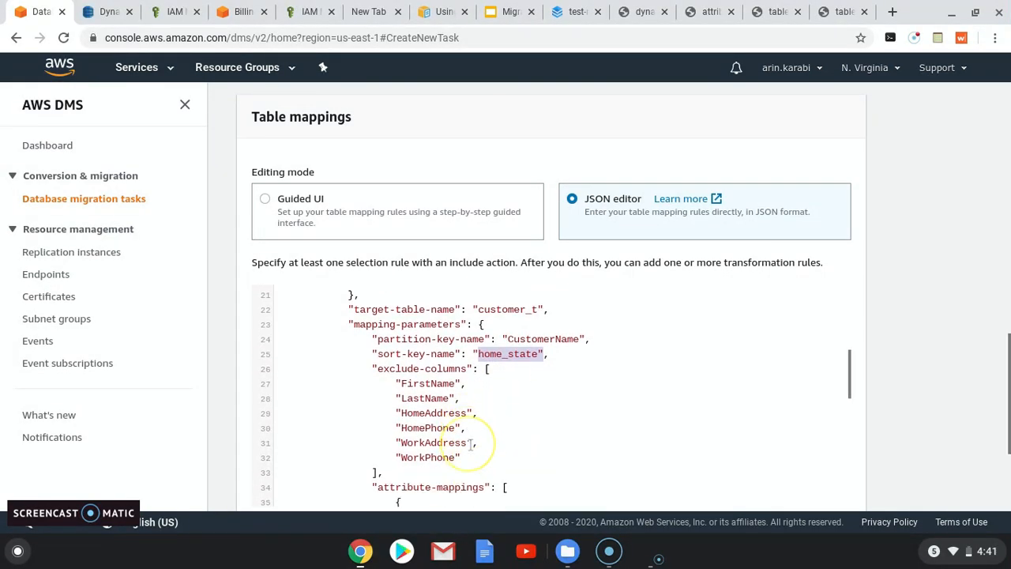
{"action": "scroll", "coordinate": [471, 444], "scroll_direction": "down", "scroll_amount": 3}
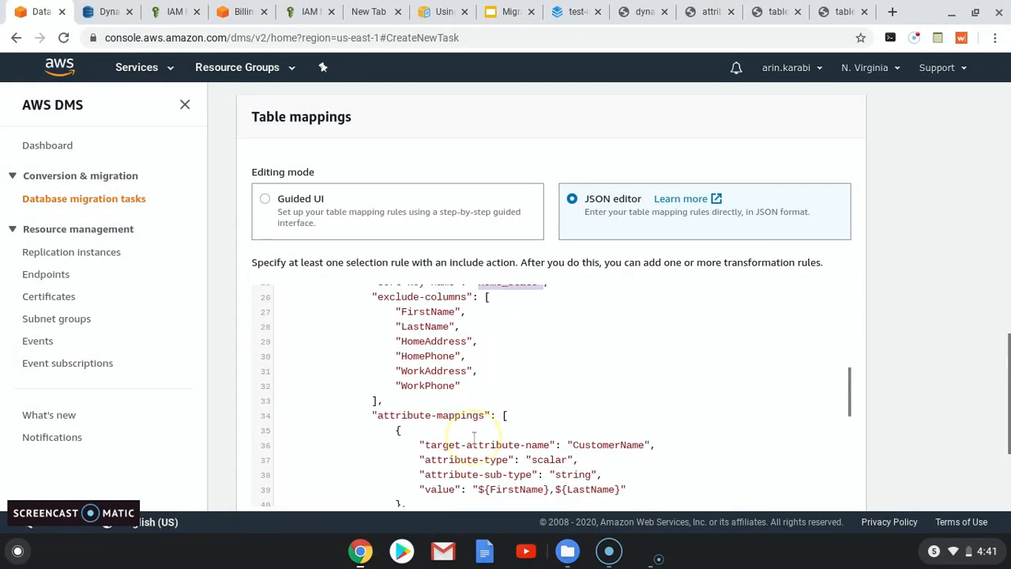
- Review the attribute mappings for CustomerName, home_state, income and ContactDetails in the table-mapping JSON, including the ContactDetails sub-type and value
{"action": "scroll", "coordinate": [474, 439], "scroll_direction": "down", "scroll_amount": 1}
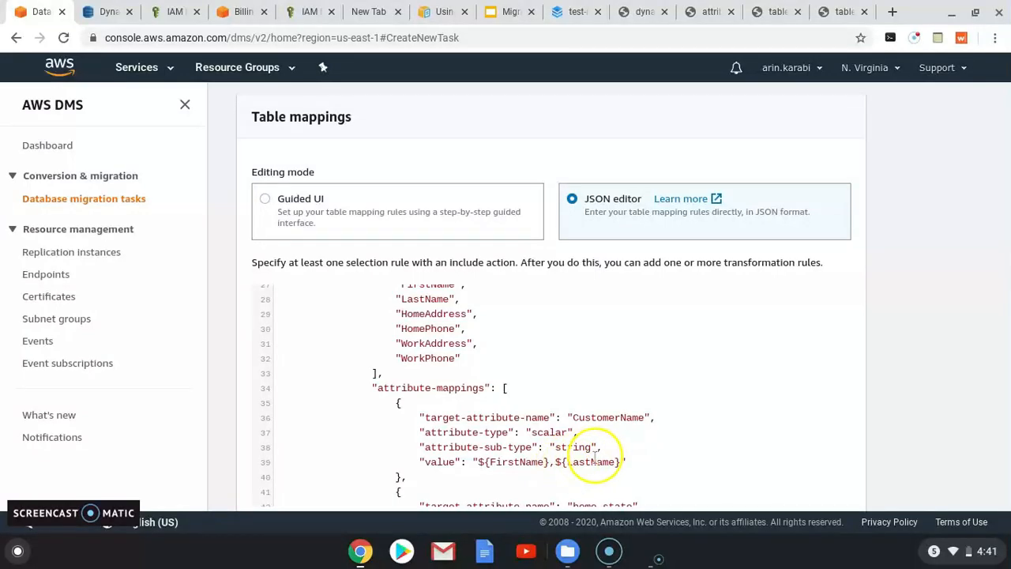
{"action": "scroll", "coordinate": [595, 448], "scroll_direction": "down", "scroll_amount": 2}
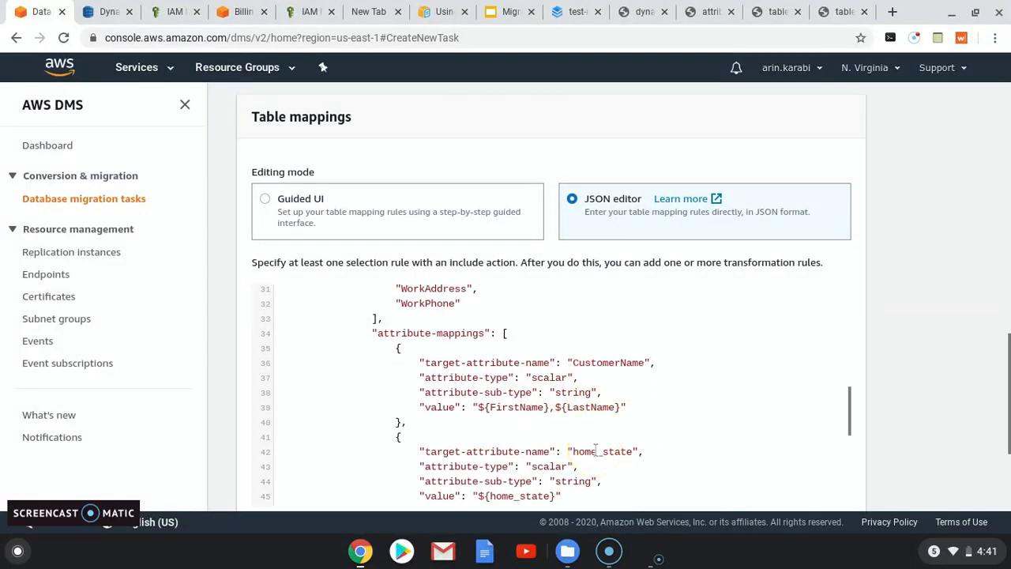
{"action": "scroll", "coordinate": [595, 449], "scroll_direction": "down", "scroll_amount": 1}
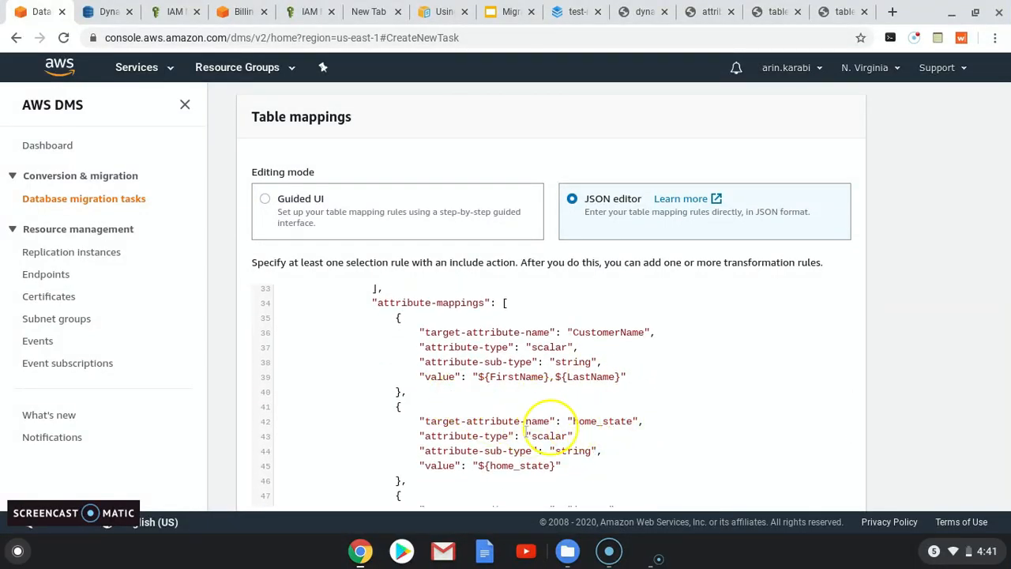
{"action": "scroll", "coordinate": [546, 457], "scroll_direction": "down", "scroll_amount": 2}
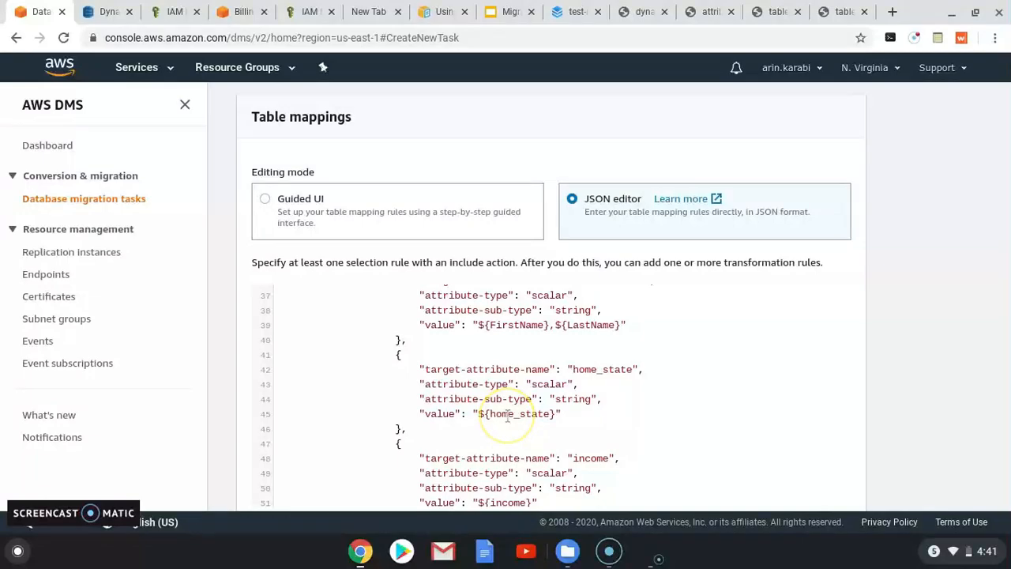
{"action": "scroll", "coordinate": [507, 416], "scroll_direction": "down", "scroll_amount": 2}
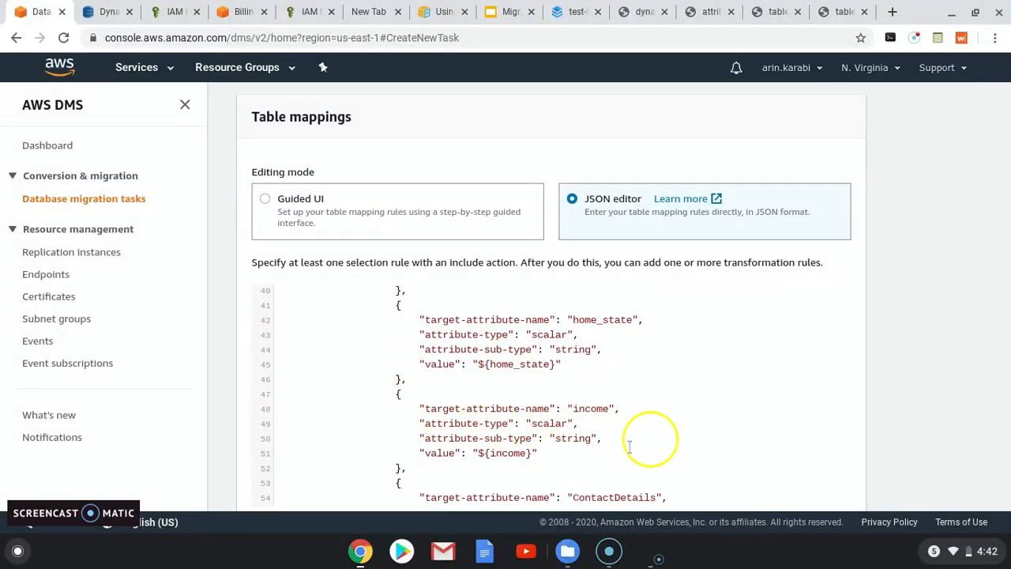
{"action": "scroll", "coordinate": [537, 458], "scroll_direction": "down", "scroll_amount": 4}
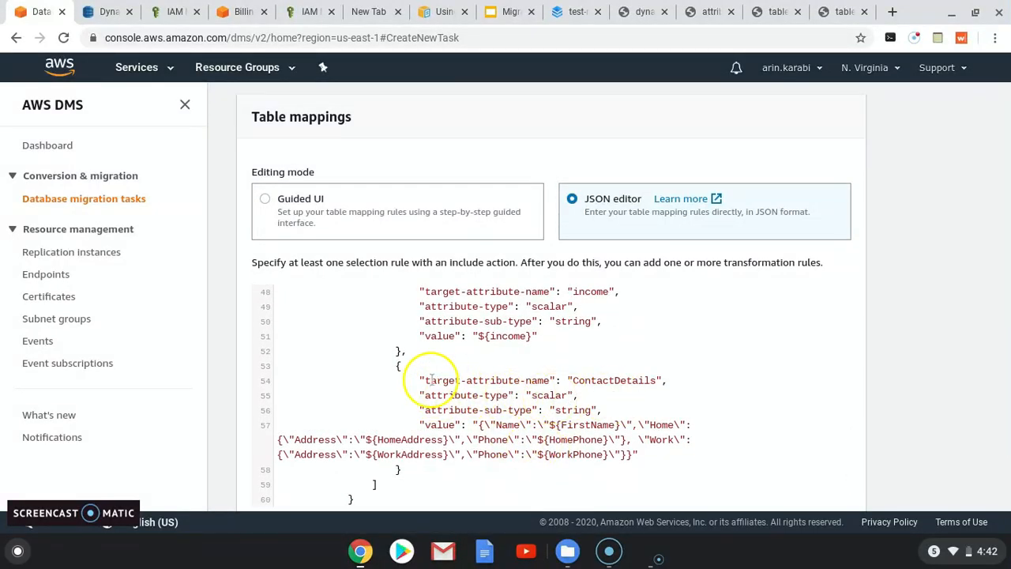
{"action": "left_click_drag", "start_coordinate": [575, 380], "coordinate": [656, 380]}
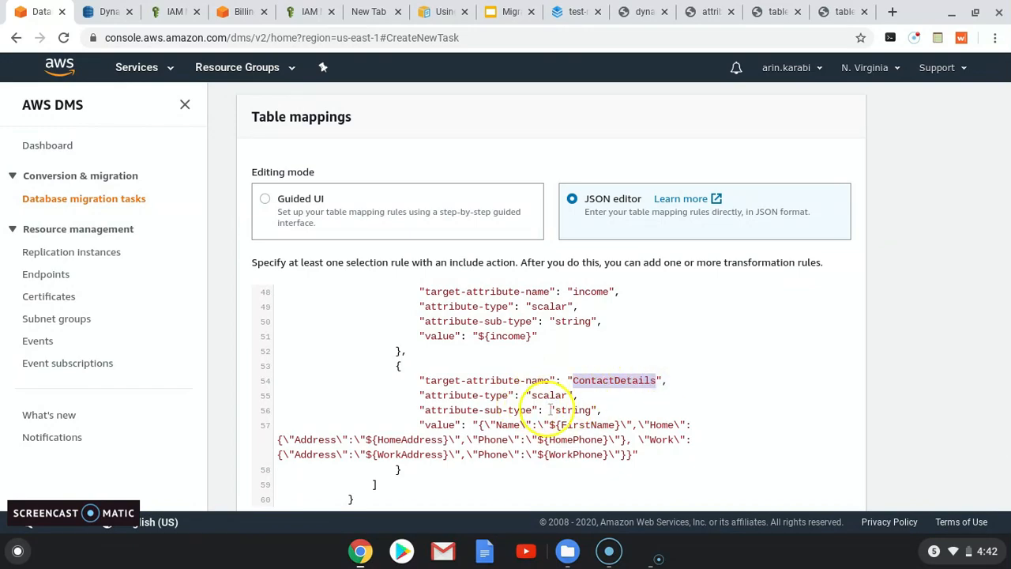
{"action": "double_click", "coordinate": [562, 409]}
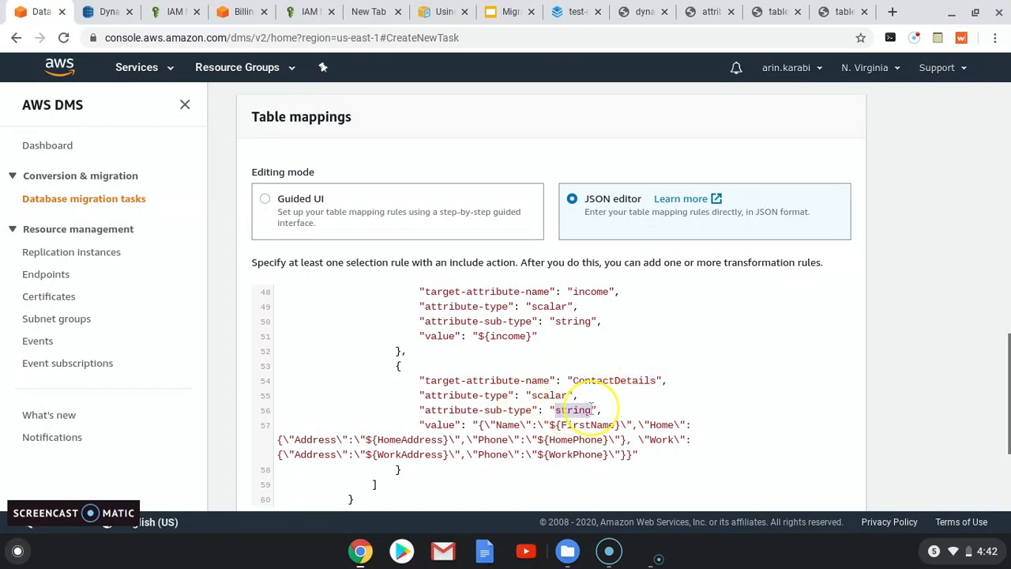
{"action": "double_click", "coordinate": [439, 425]}
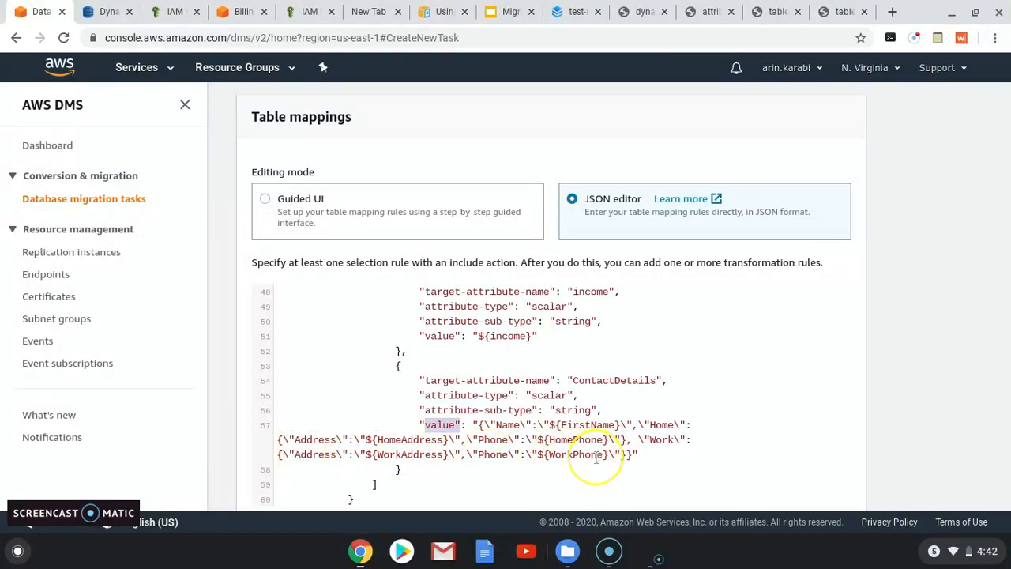
- Check the end of the table-mapping JSON and create the cloudbhai-task4 migration task
{"action": "scroll", "coordinate": [596, 459], "scroll_direction": "down", "scroll_amount": 1}
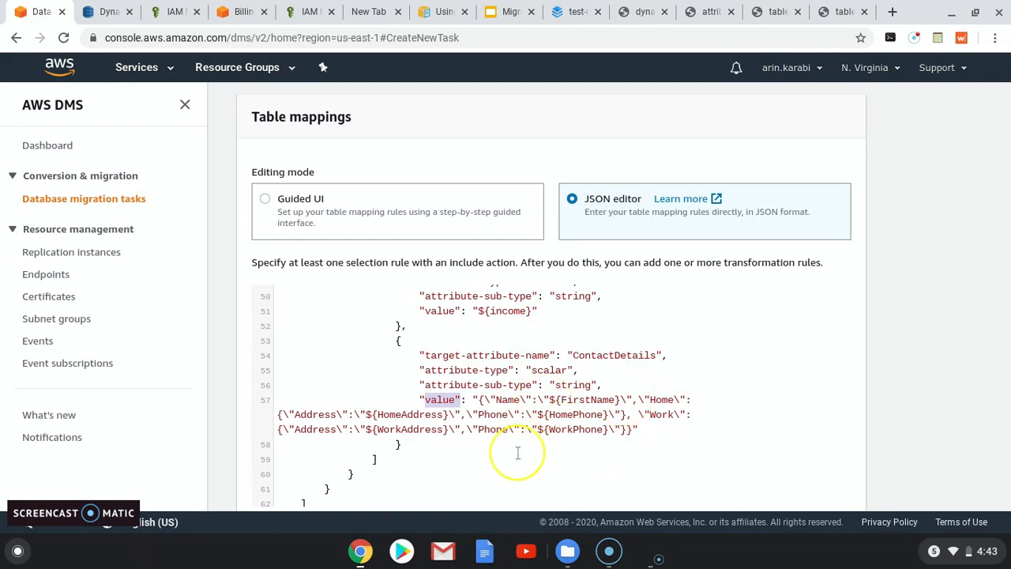
{"action": "scroll", "coordinate": [517, 452], "scroll_direction": "down", "scroll_amount": 3}
{"action": "scroll", "coordinate": [518, 455], "scroll_direction": "down", "scroll_amount": 1}
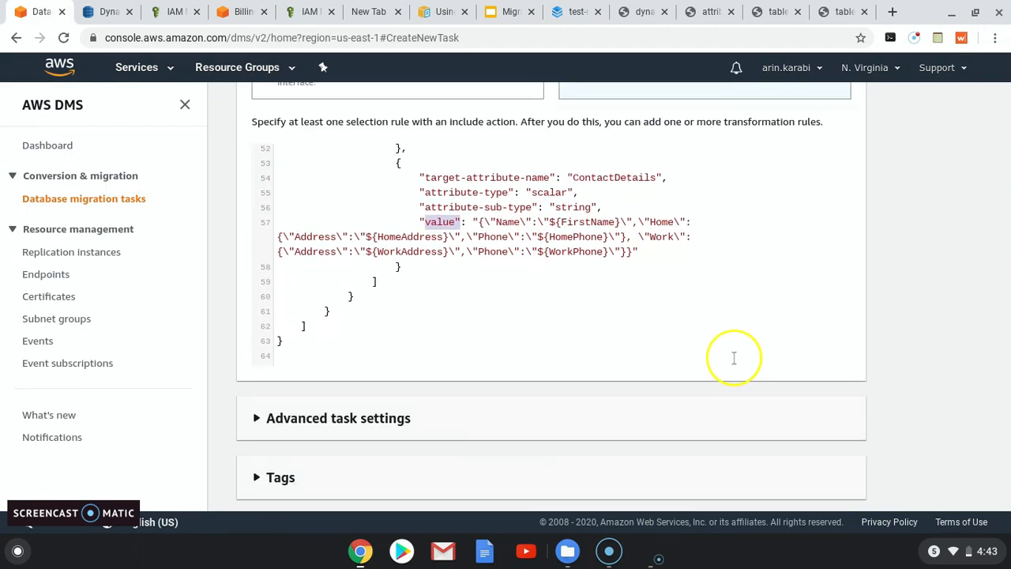
{"action": "scroll", "coordinate": [585, 332], "scroll_direction": "up", "scroll_amount": 3}
{"action": "scroll", "coordinate": [585, 336], "scroll_direction": "down", "scroll_amount": 4}
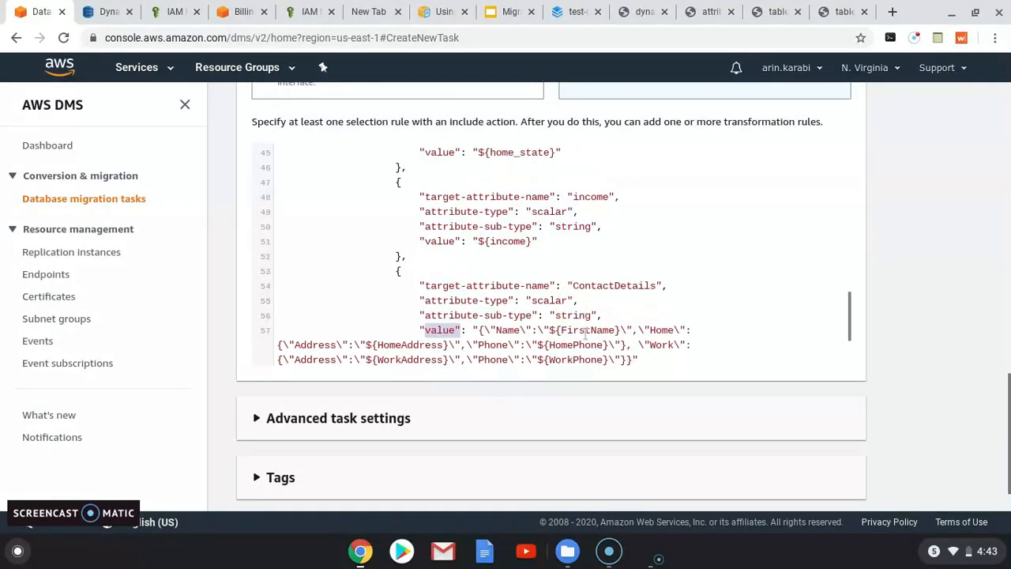
{"action": "scroll", "coordinate": [914, 406], "scroll_direction": "down", "scroll_amount": 2}
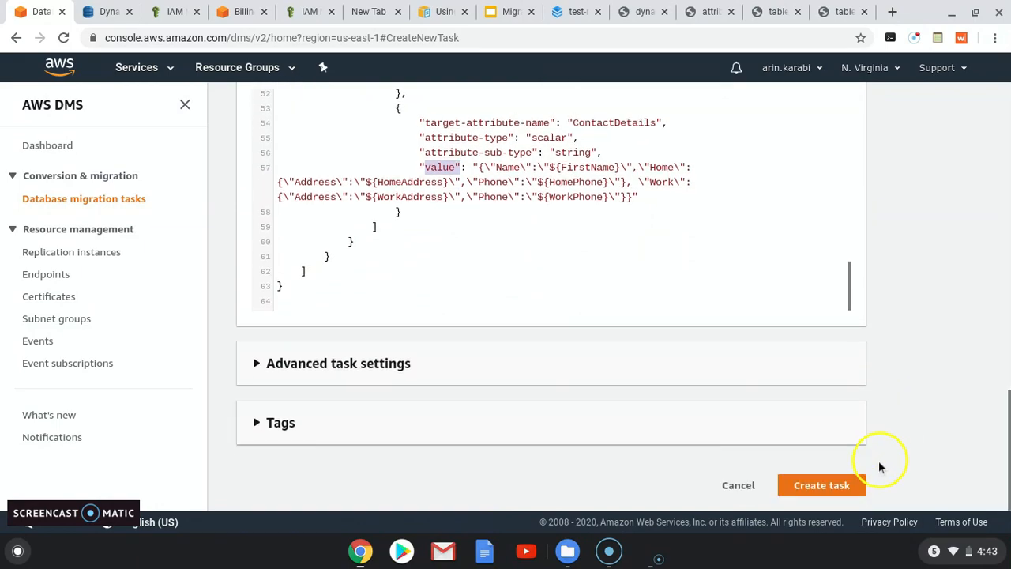
{"action": "left_click", "coordinate": [828, 484]}
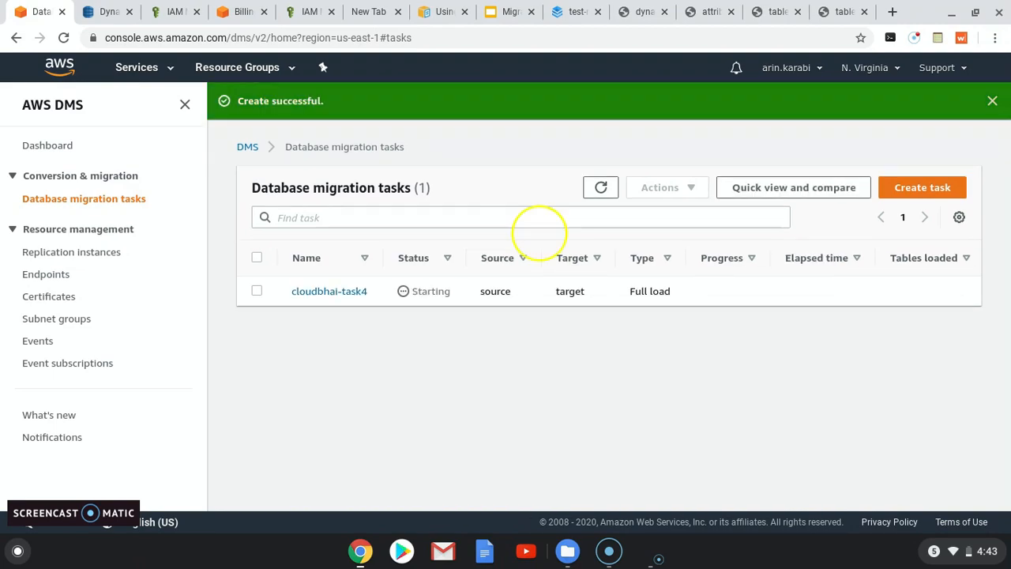
- Refresh the migration task list to check the status of cloudbhai-task4, and open the task's table statistics
{"action": "left_click", "coordinate": [600, 188]}
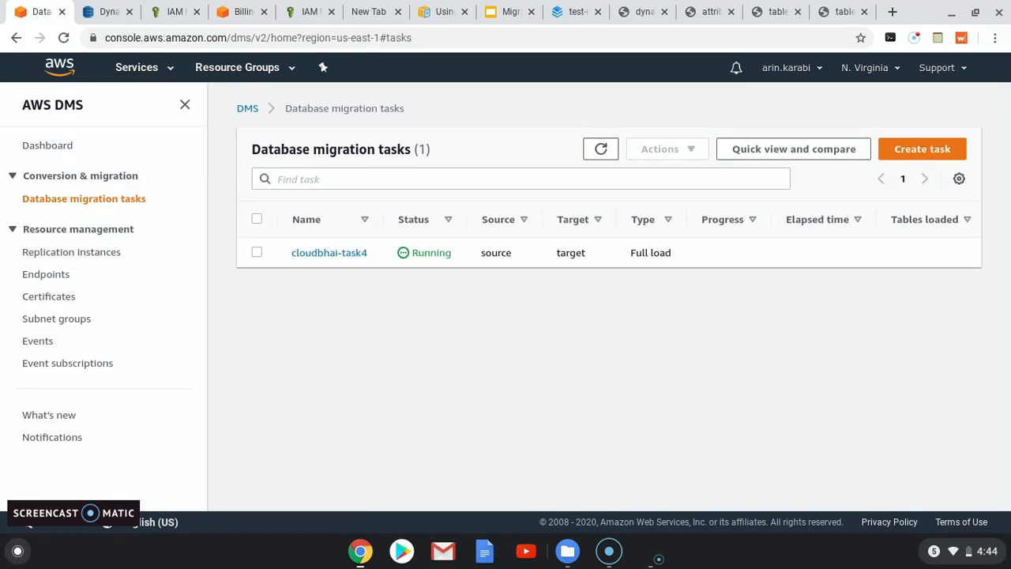
{"action": "left_click", "coordinate": [601, 148]}
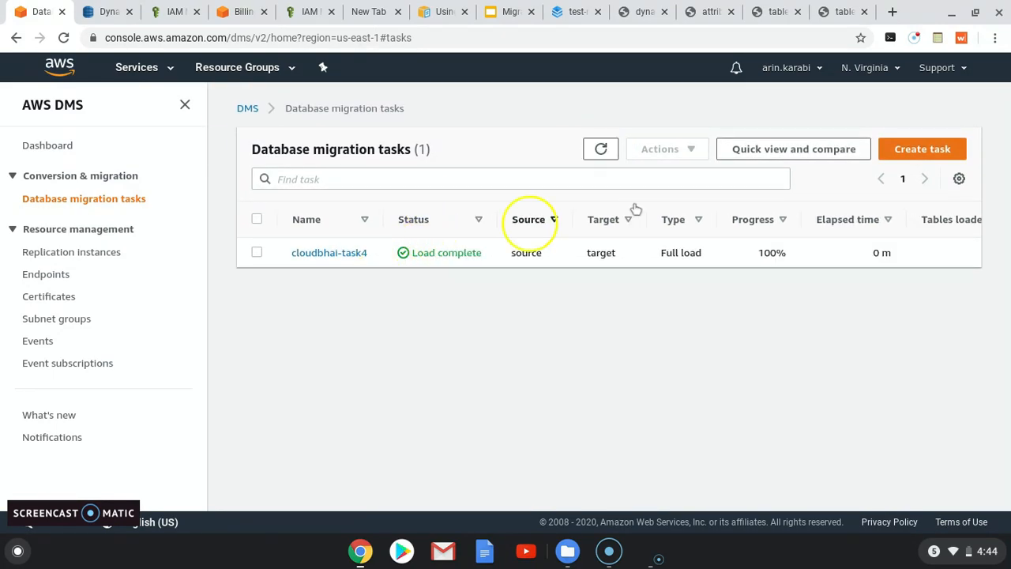
{"action": "left_click", "coordinate": [361, 253]}
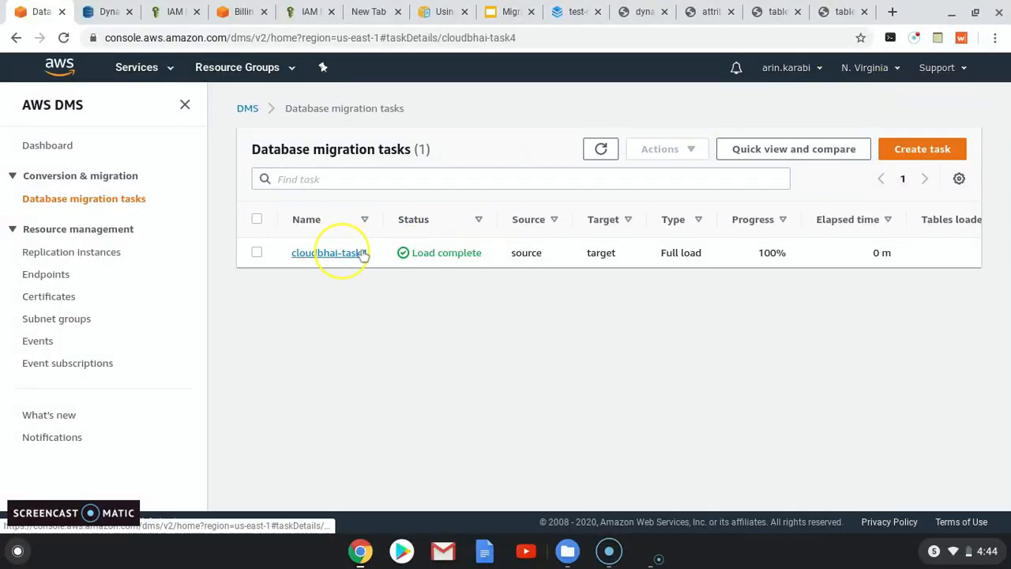
{"action": "left_click", "coordinate": [390, 188]}
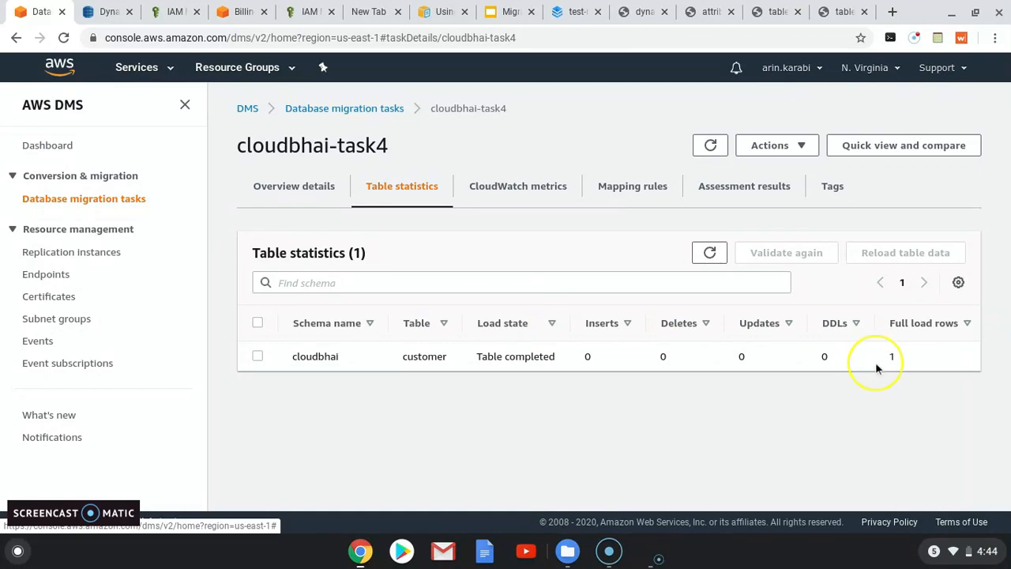
- Switch to the DynamoDB console and reload its tables list
{"action": "left_click", "coordinate": [108, 13]}
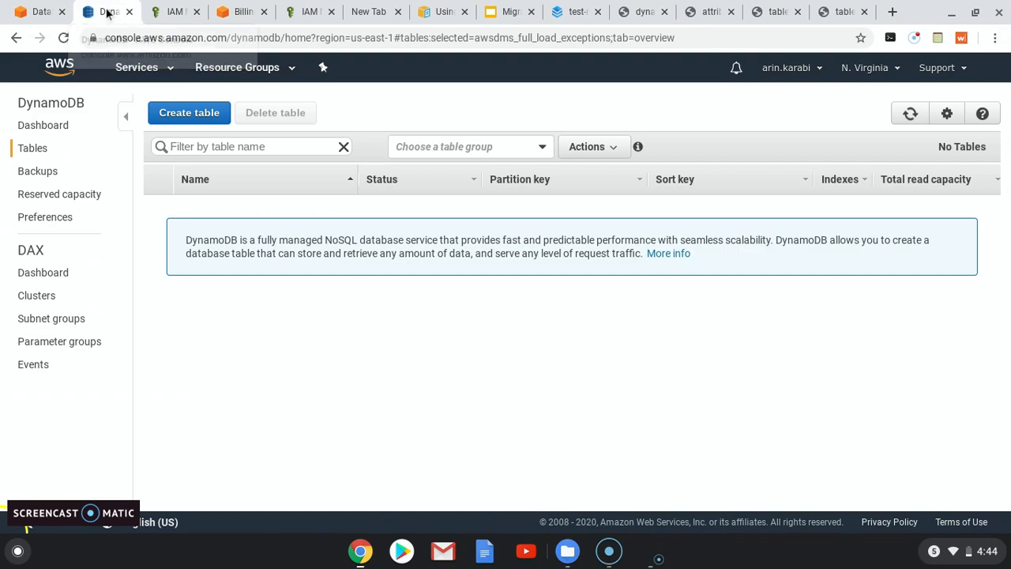
{"action": "left_click", "coordinate": [35, 170]}
{"action": "left_click", "coordinate": [35, 148]}
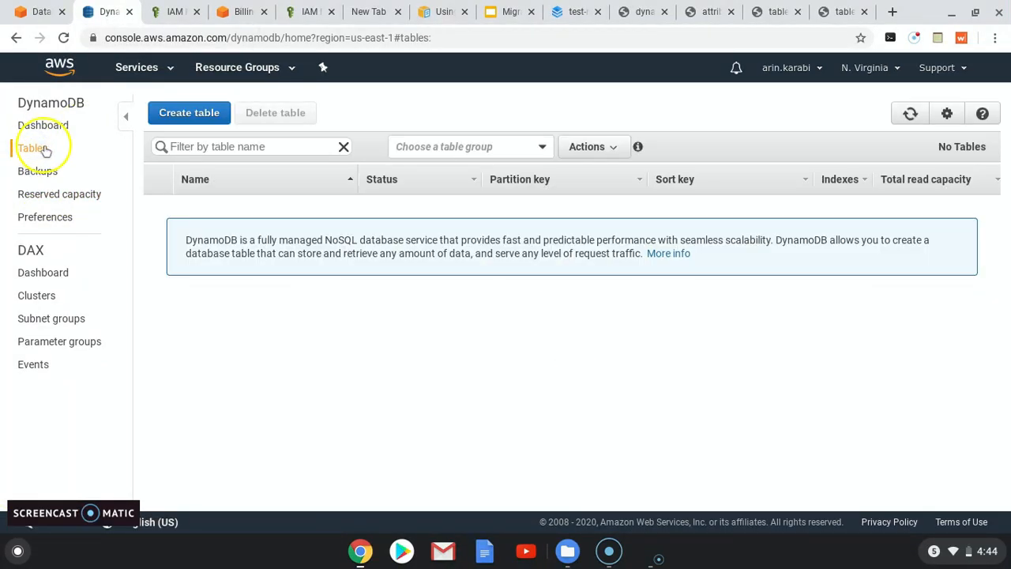
{"action": "left_click", "coordinate": [292, 37]}
{"action": "key", "text": "Return"}
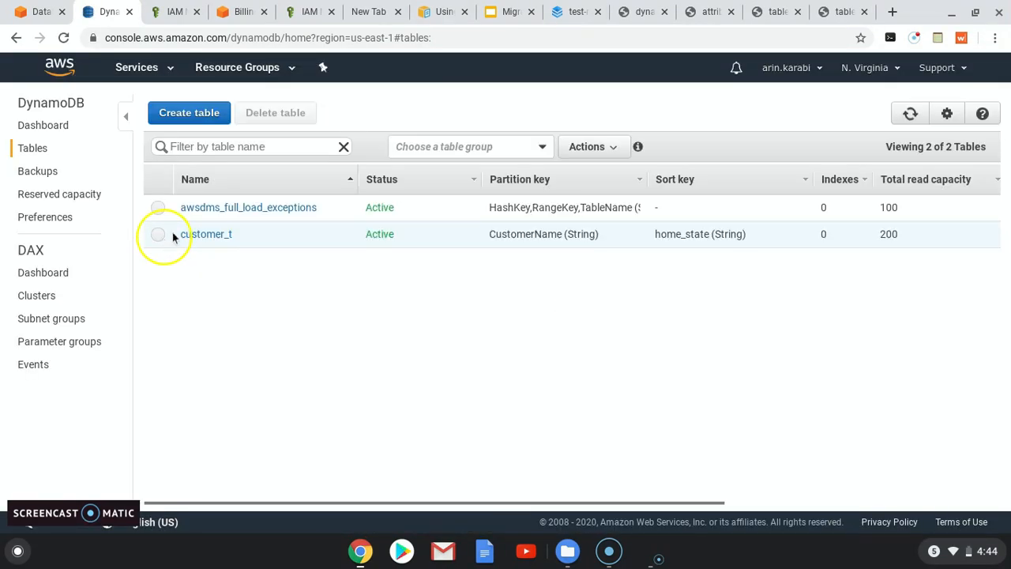
- Open the items of the customer_t table, inspect the migrated customer record's attributes, and close the record without saving
{"action": "left_click", "coordinate": [196, 235]}
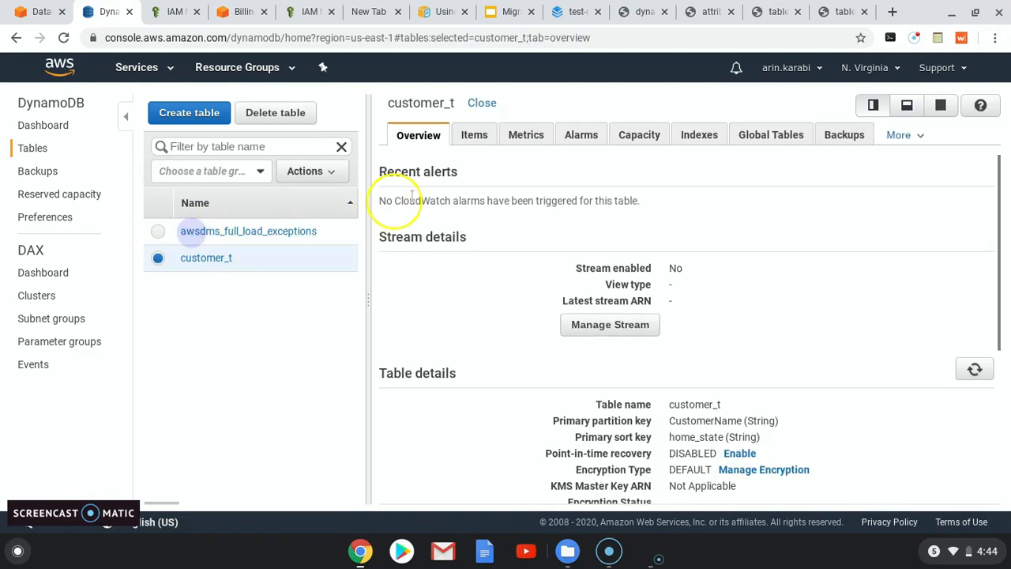
{"action": "left_click", "coordinate": [474, 138]}
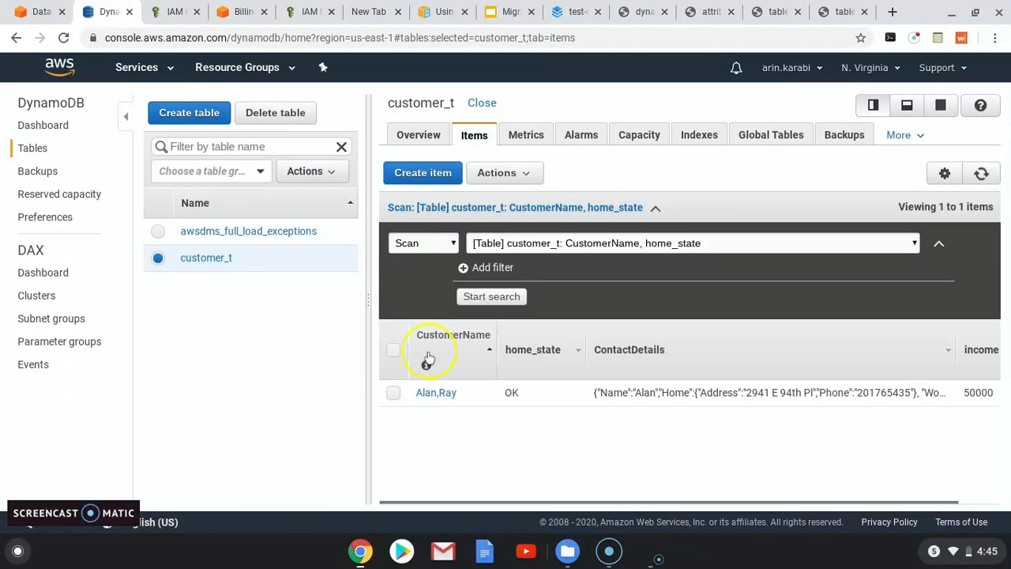
{"action": "left_click", "coordinate": [432, 388]}
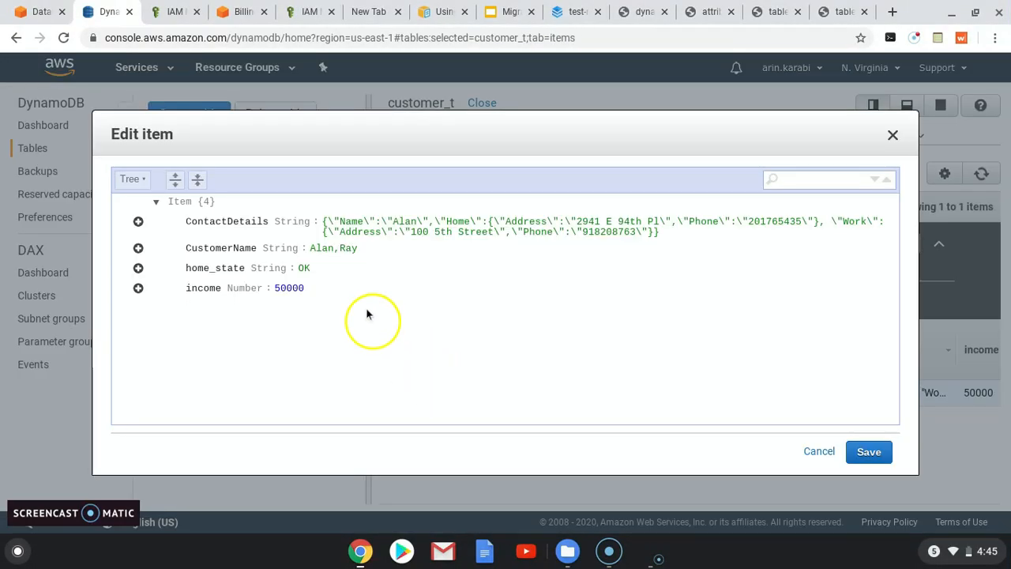
{"action": "left_click", "coordinate": [329, 224]}
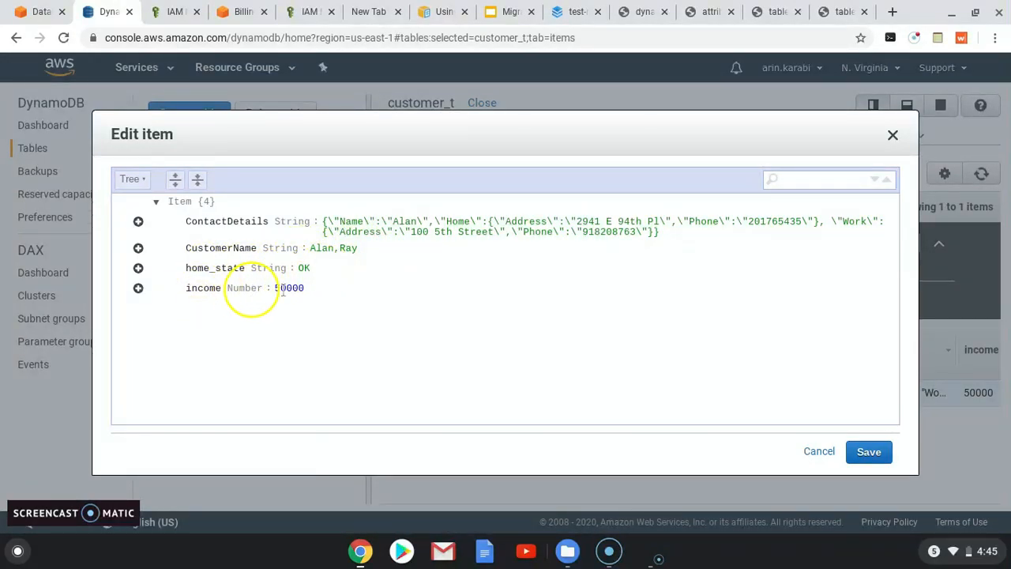
{"action": "left_click", "coordinate": [816, 452]}
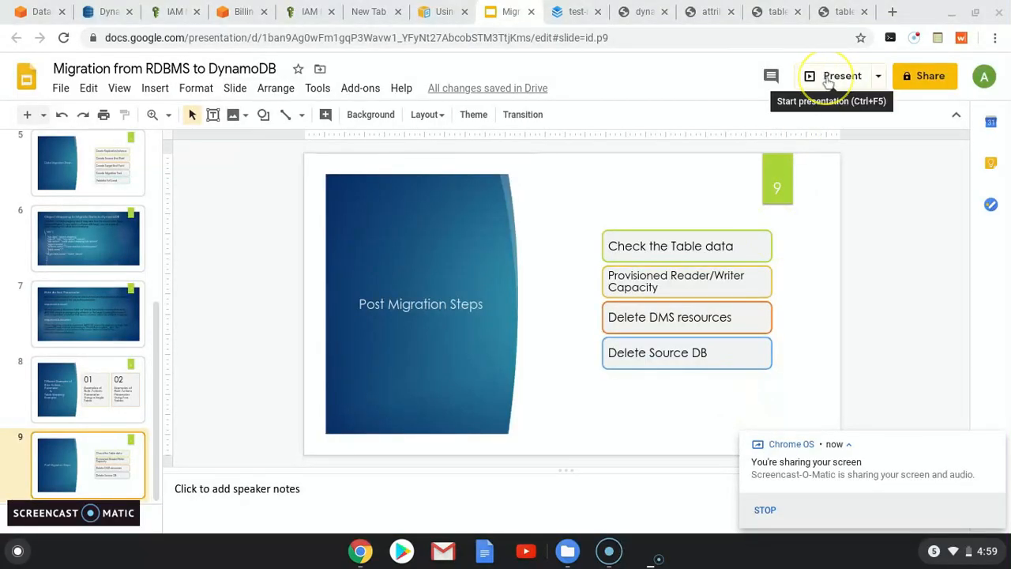
- In Google Slides, start presenting the Migration from RDBMS to DynamoDB deck from the Post Migration Steps slide
{"action": "left_click", "coordinate": [837, 77]}
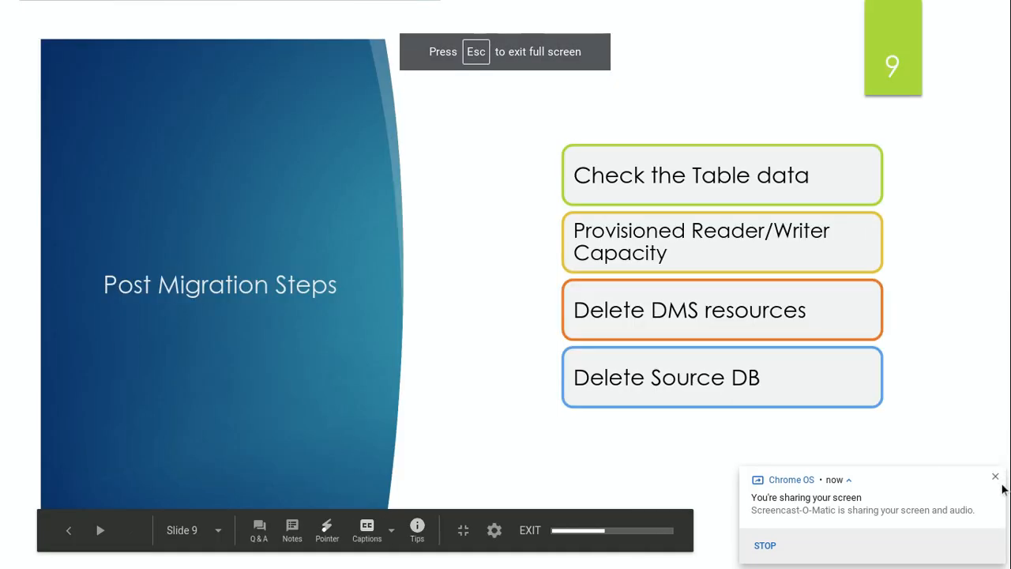
- End the slideshow and delete the cloudbhai-replication replication instance in the AWS DMS console
{"action": "left_click", "coordinate": [999, 478]}
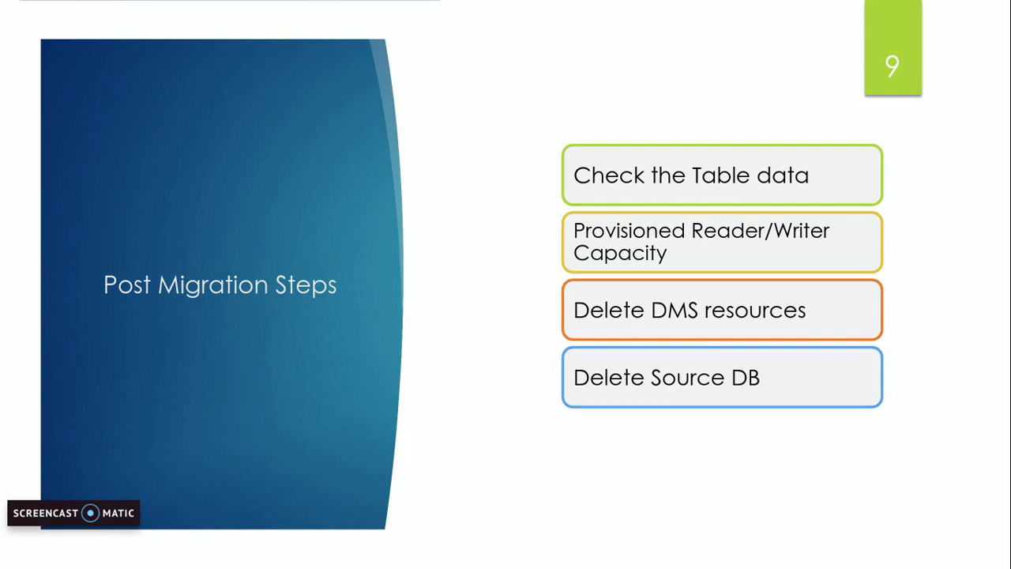
{"action": "key", "text": "Escape"}
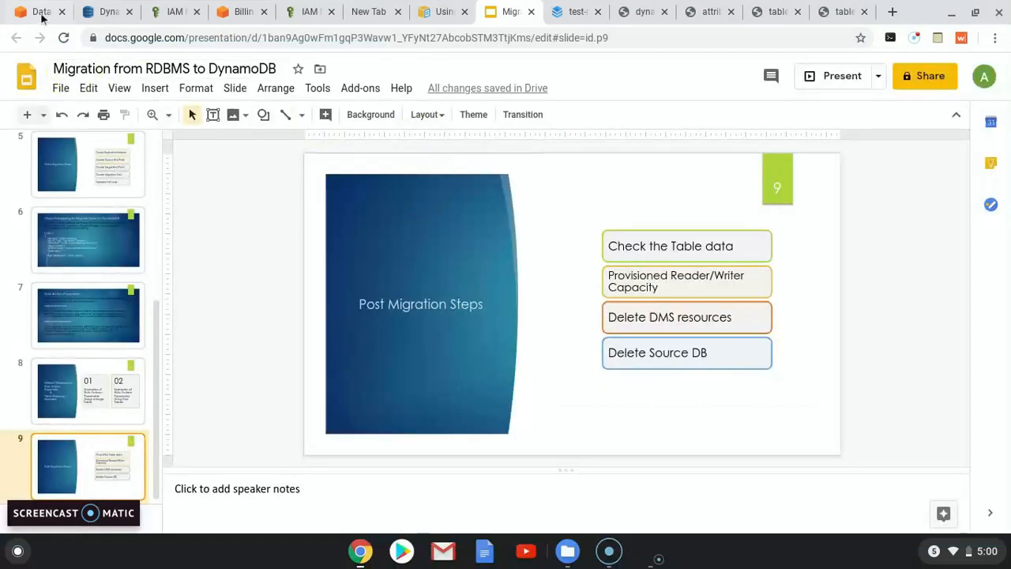
{"action": "left_click", "coordinate": [35, 15]}
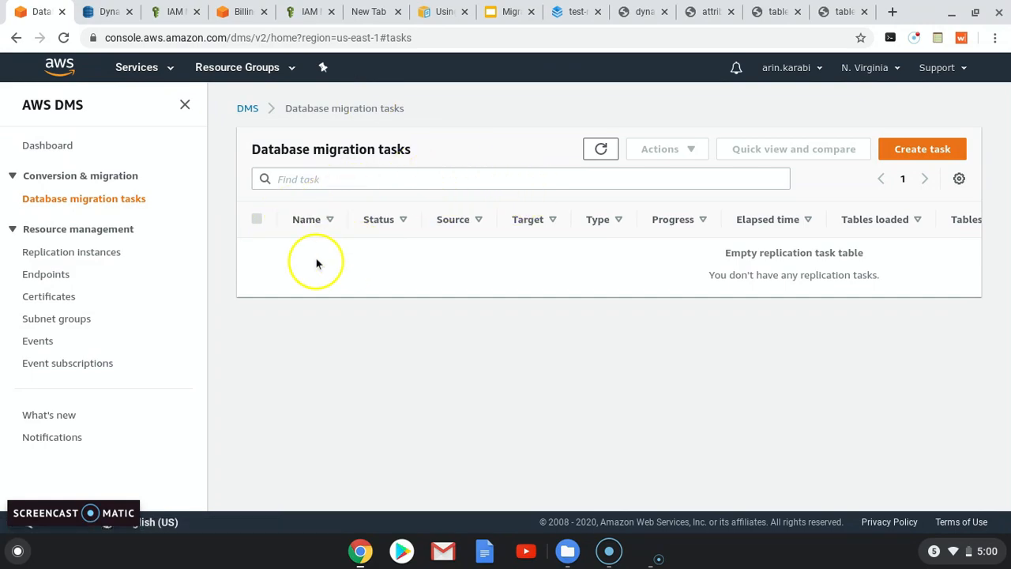
{"action": "left_click", "coordinate": [63, 251]}
{"action": "left_click", "coordinate": [256, 218]}
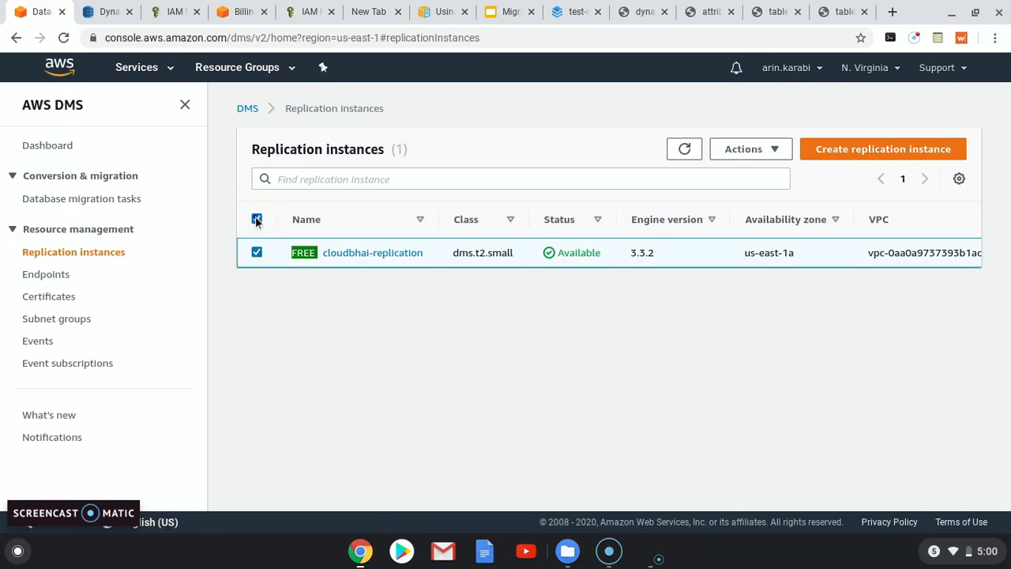
{"action": "left_click", "coordinate": [770, 148]}
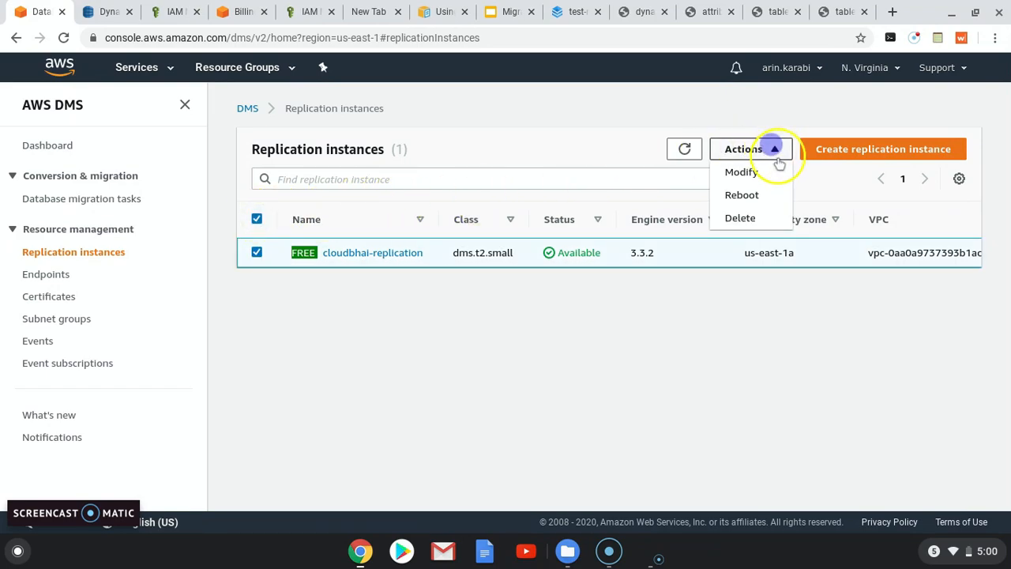
{"action": "left_click", "coordinate": [764, 224]}
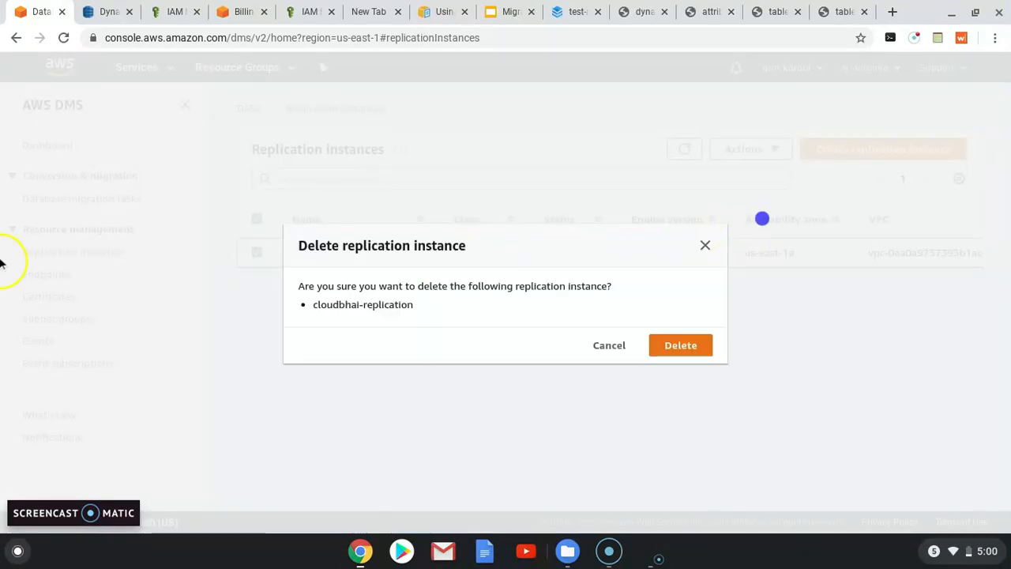
{"action": "left_click", "coordinate": [684, 348]}
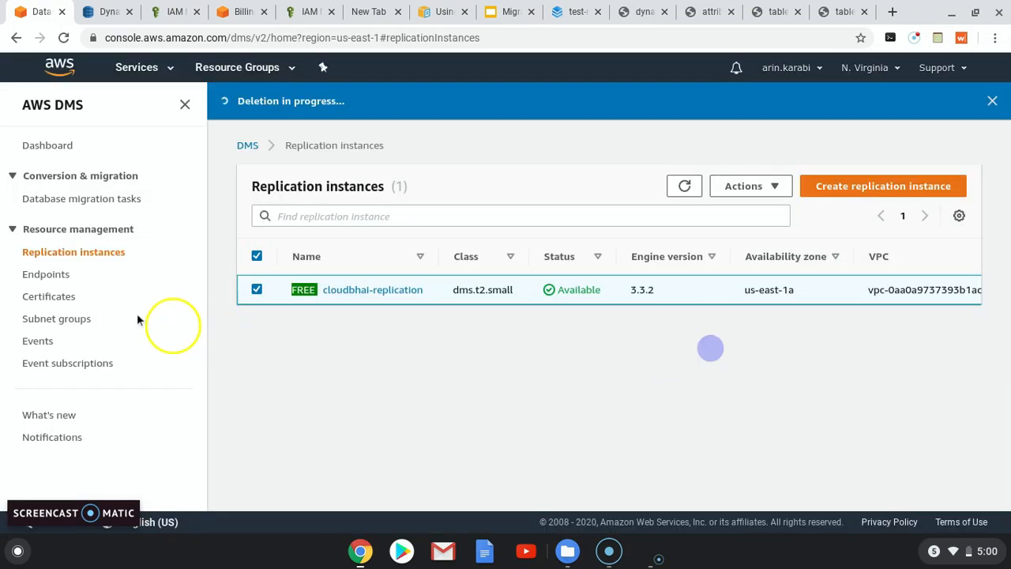
- Delete both the source and target endpoints in AWS DMS
{"action": "left_click", "coordinate": [55, 276]}
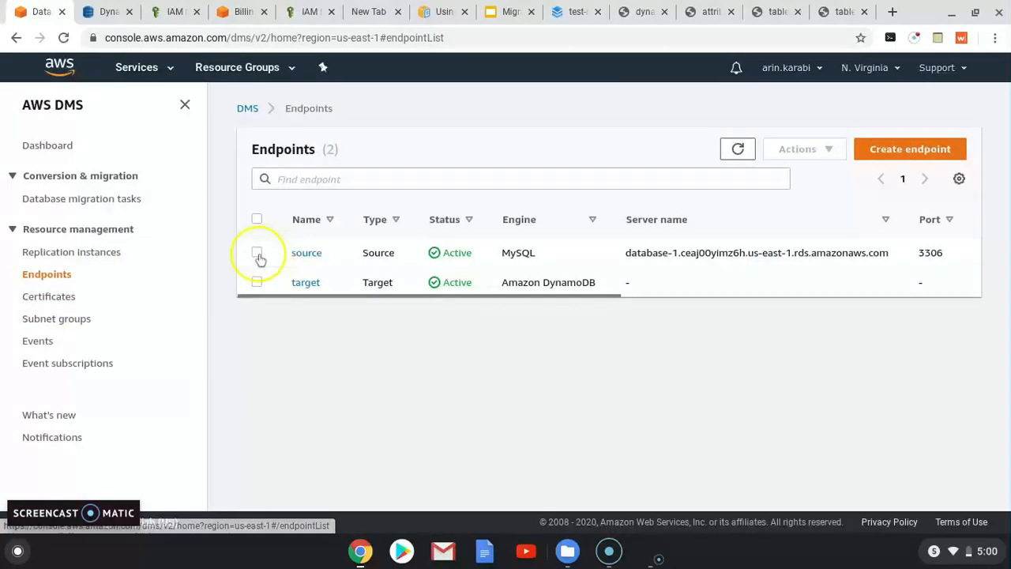
{"action": "left_click", "coordinate": [257, 220]}
{"action": "left_click", "coordinate": [802, 148]}
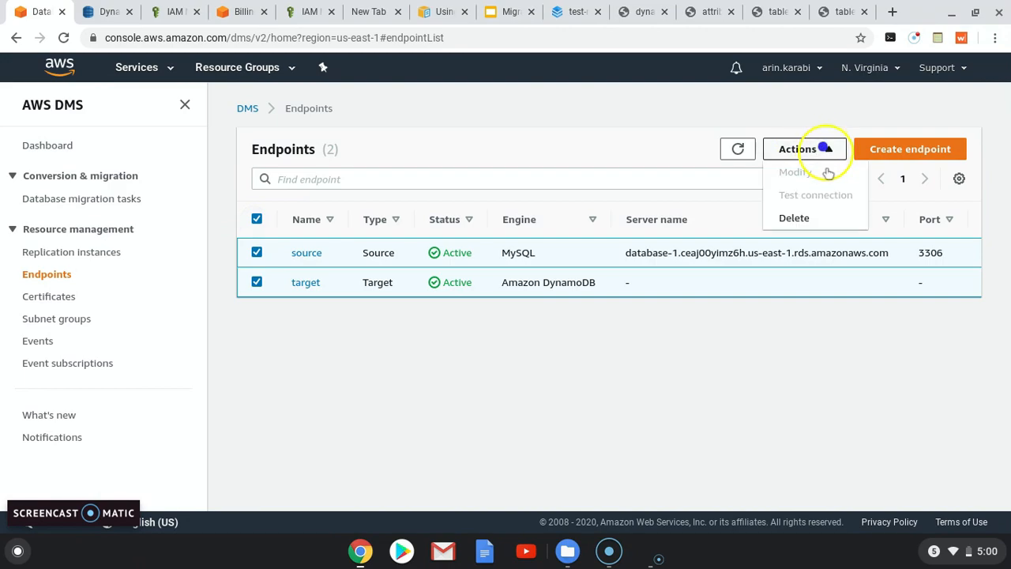
{"action": "left_click", "coordinate": [802, 226]}
{"action": "left_click", "coordinate": [677, 355]}
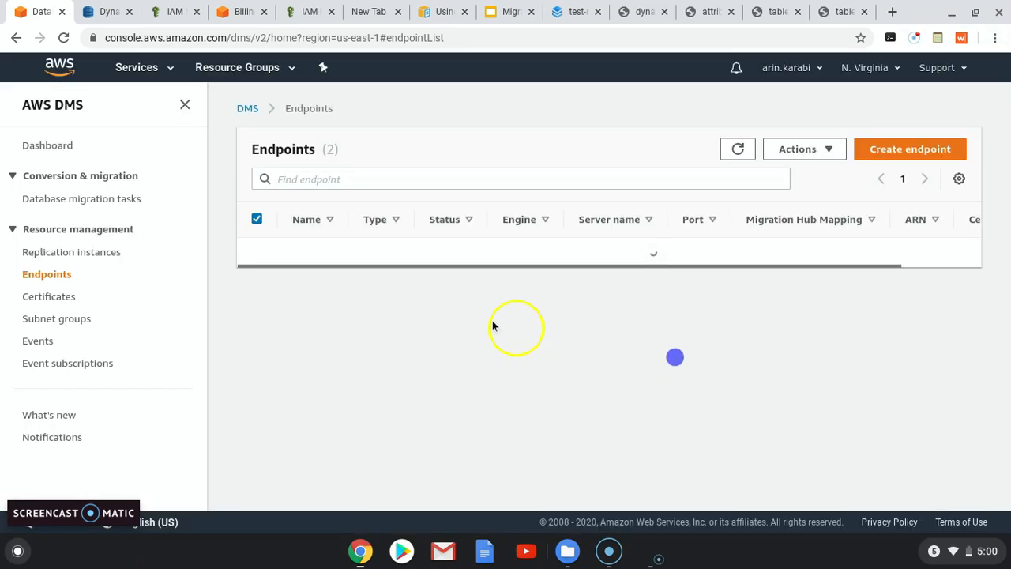
- Check the DynamoDB tables list and the DMS endpoint deletion status, and return to the Post Migration Steps slide in Google Slides
{"action": "left_click", "coordinate": [109, 15]}
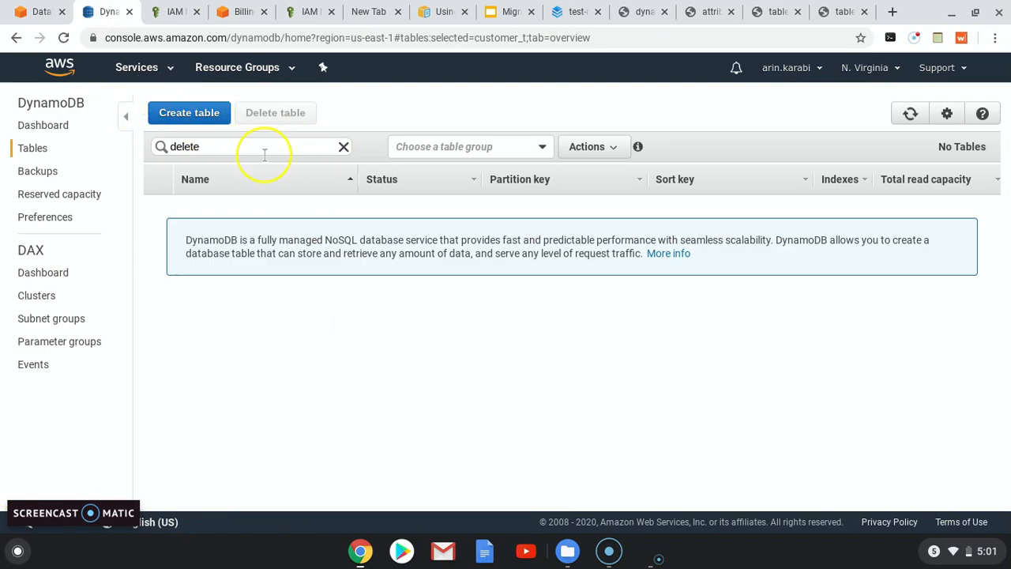
{"action": "left_click", "coordinate": [38, 13]}
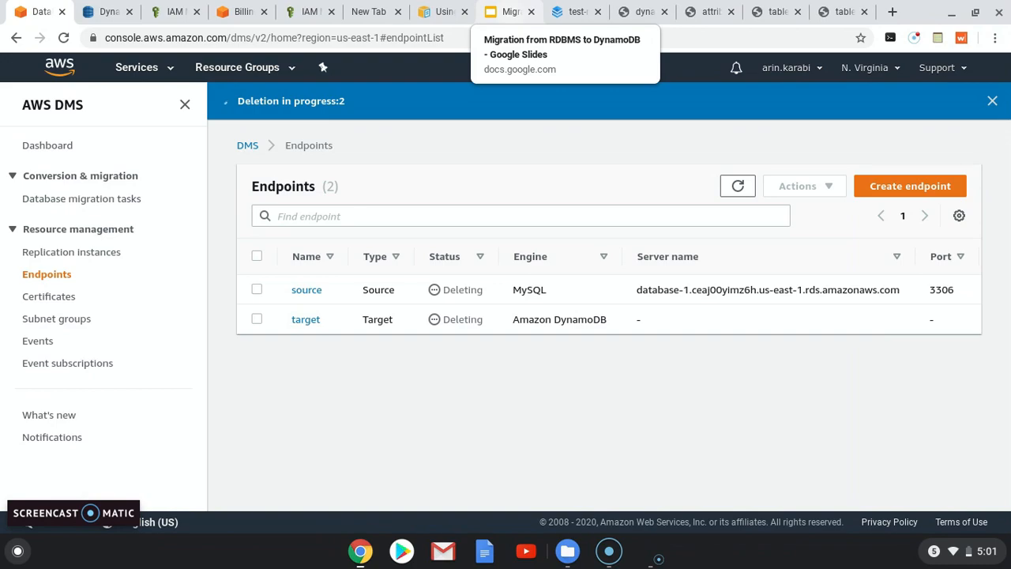
{"action": "left_click", "coordinate": [482, 16]}
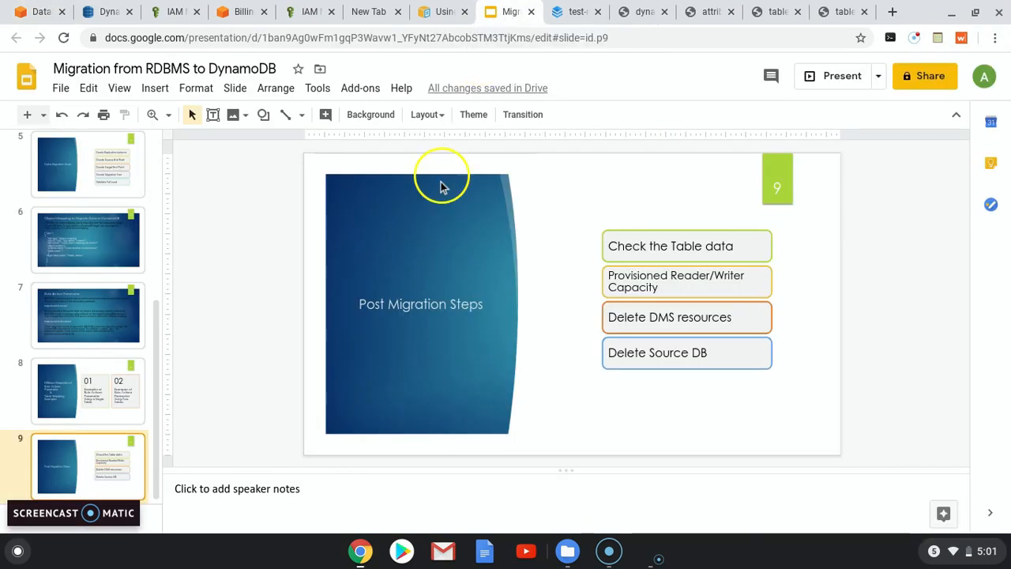